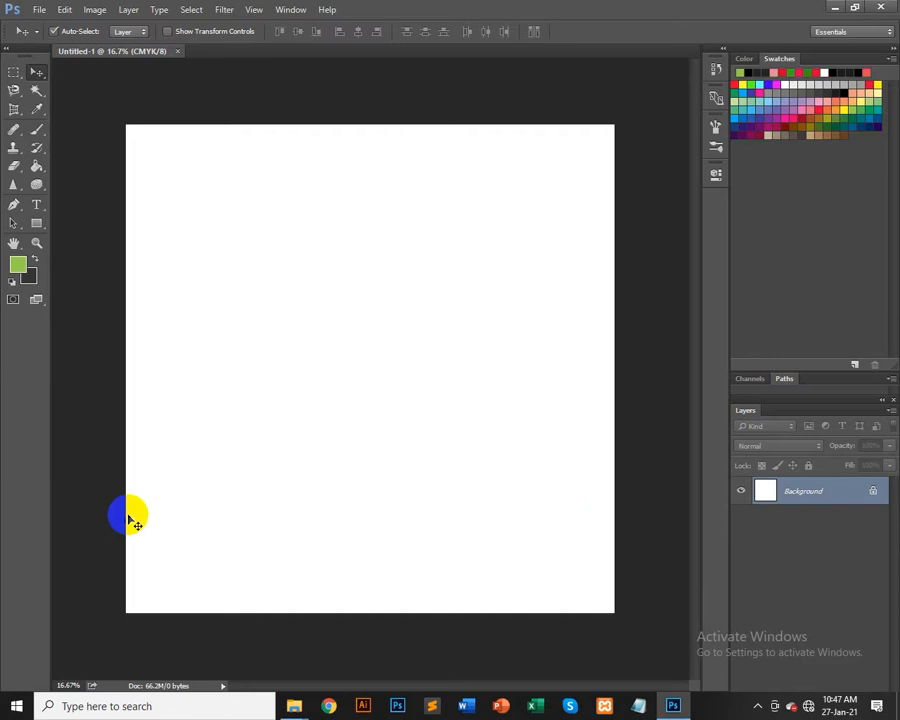
Step: Draw a zigzag mountain-ridge path with the Pen tool across the lower canvas, extending past its left, right and bottom edges
click(14, 204)
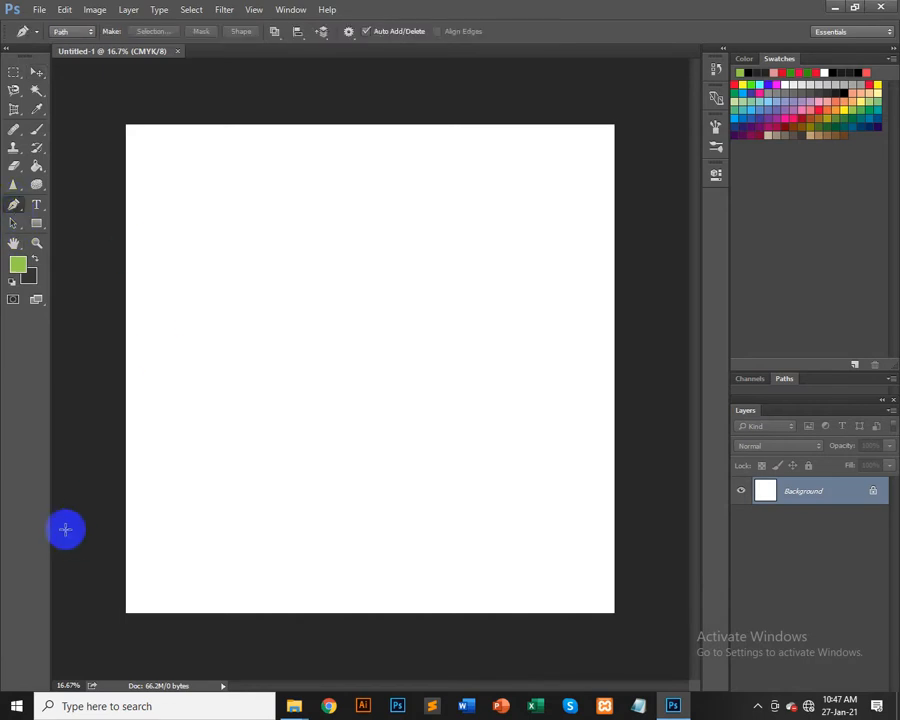
click(119, 505)
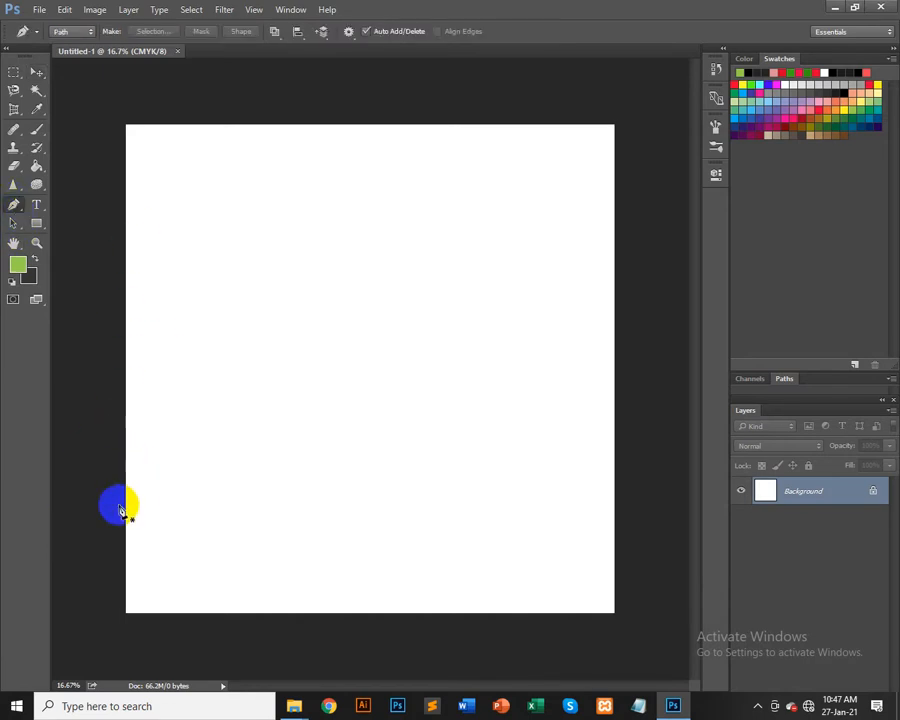
click(316, 379)
click(388, 520)
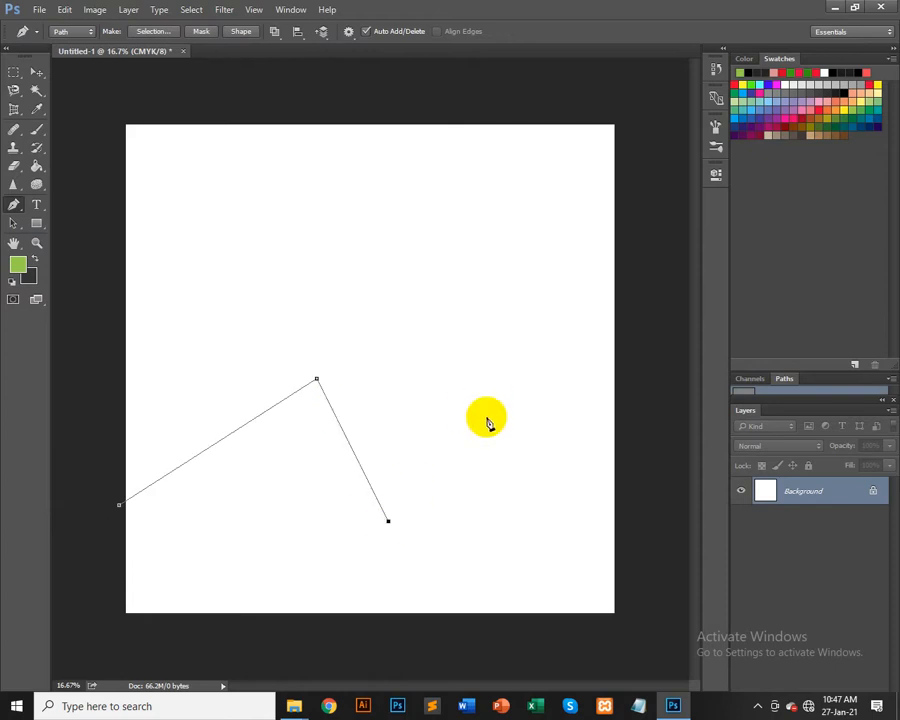
click(496, 431)
click(648, 432)
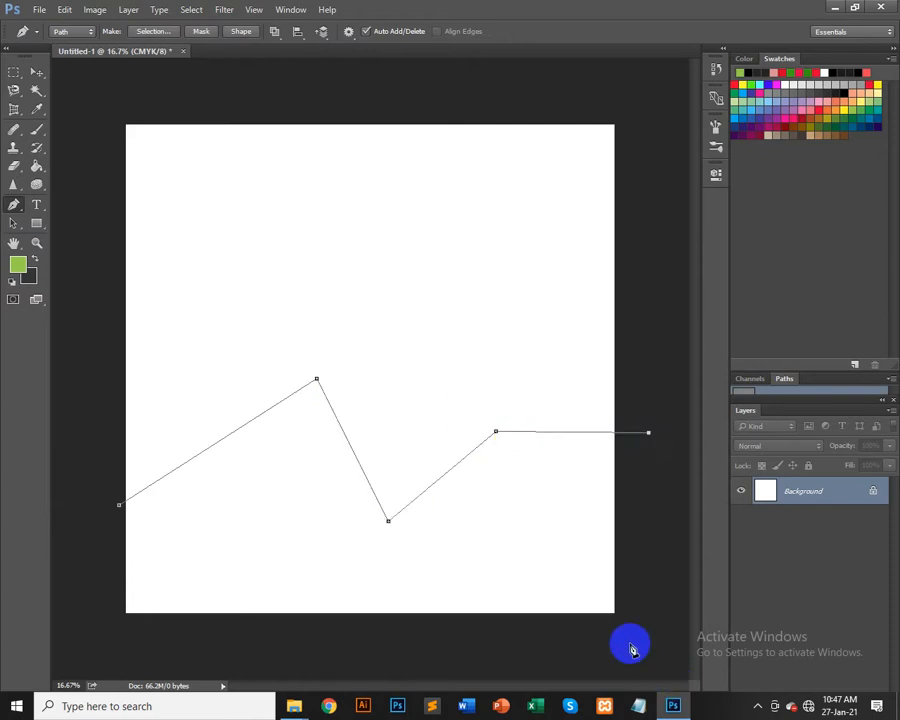
click(630, 643)
click(87, 643)
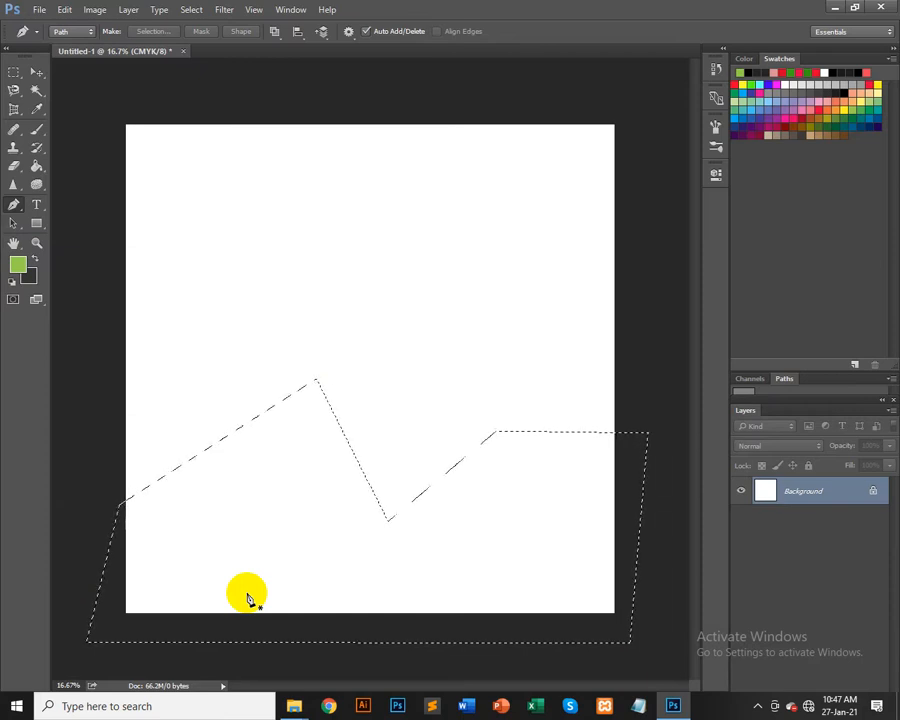
Step: Create a new empty layer with default settings
click(786, 380)
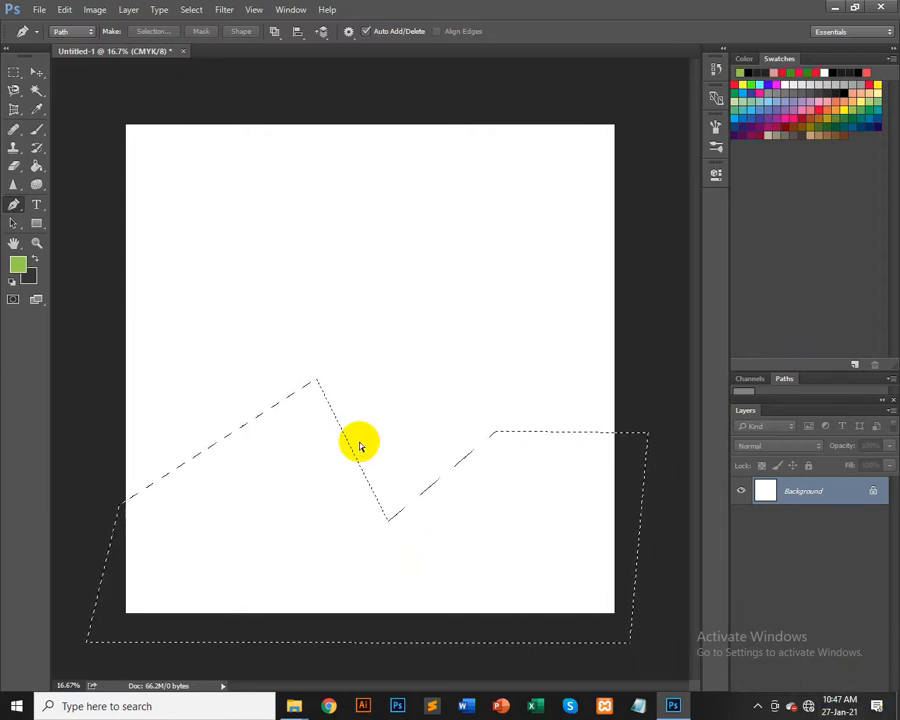
key(ctrl+shift+n)
key(Return)
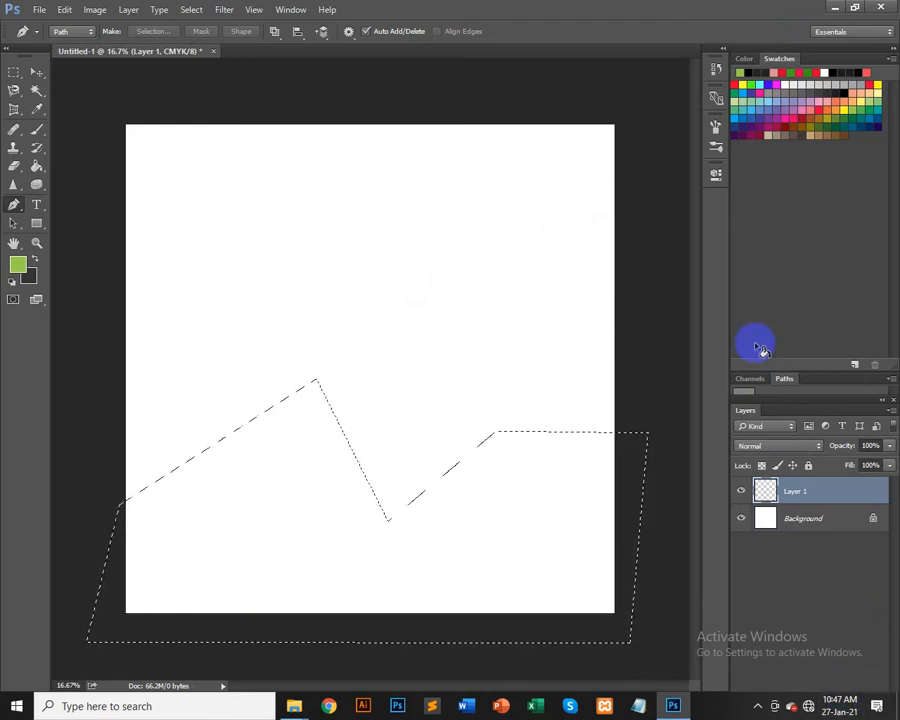
Step: Dock the Layers panel beside the Channels and Paths tabs and add another new empty layer
drag(740, 410, 749, 374)
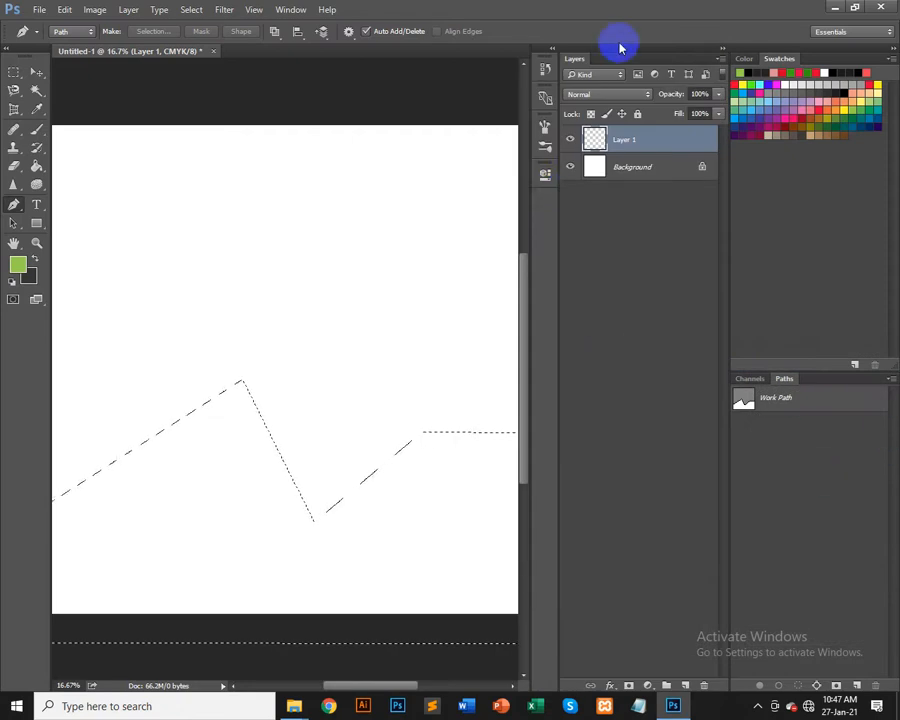
drag(578, 57, 810, 380)
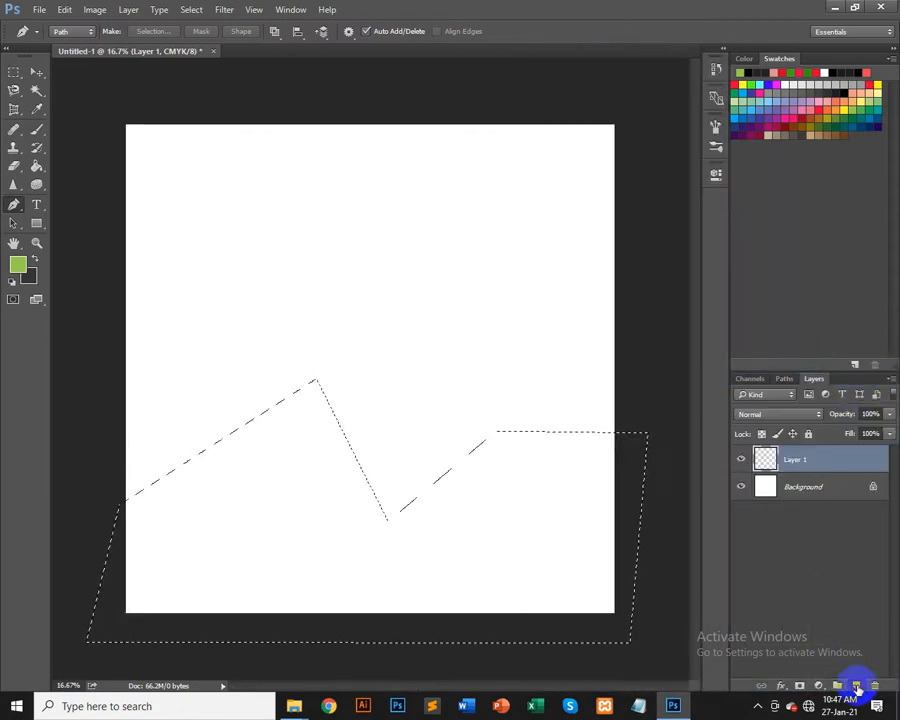
click(856, 686)
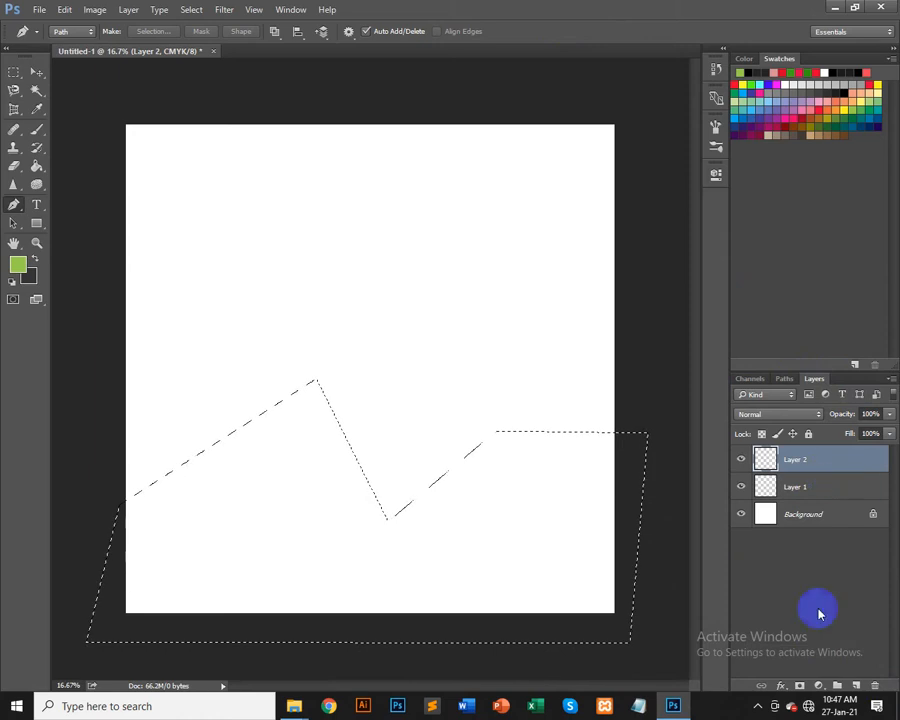
Step: Select Layer 1 and set the background color to the gray 757575
click(820, 488)
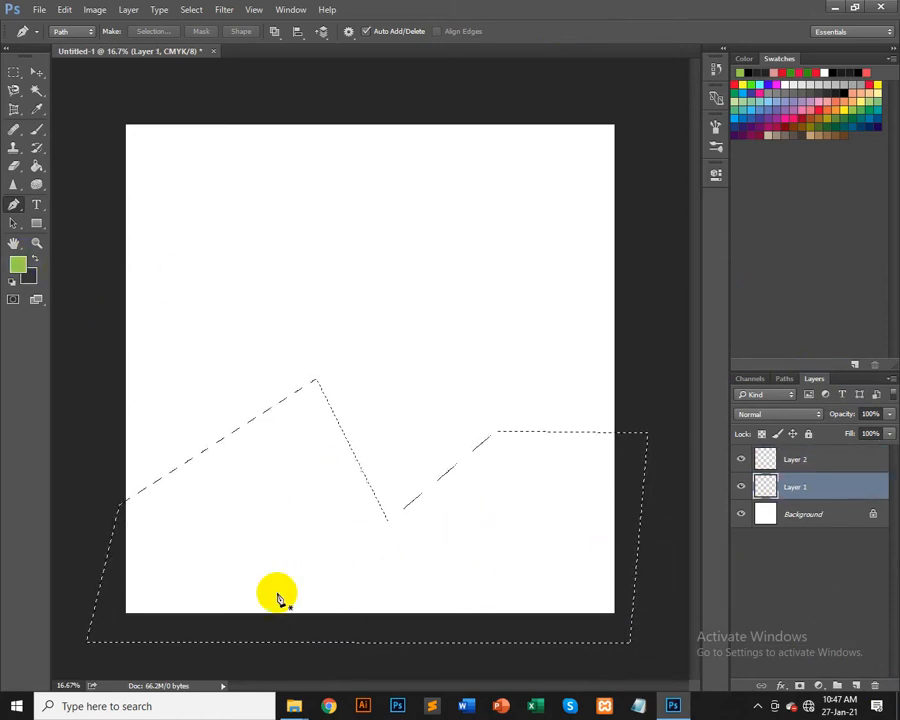
click(17, 264)
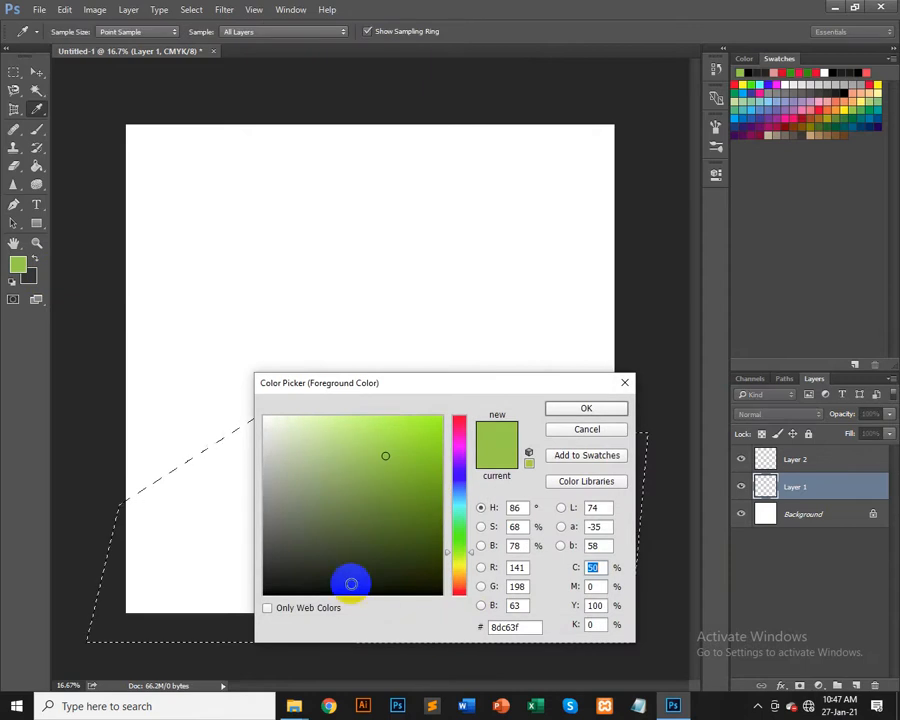
click(586, 408)
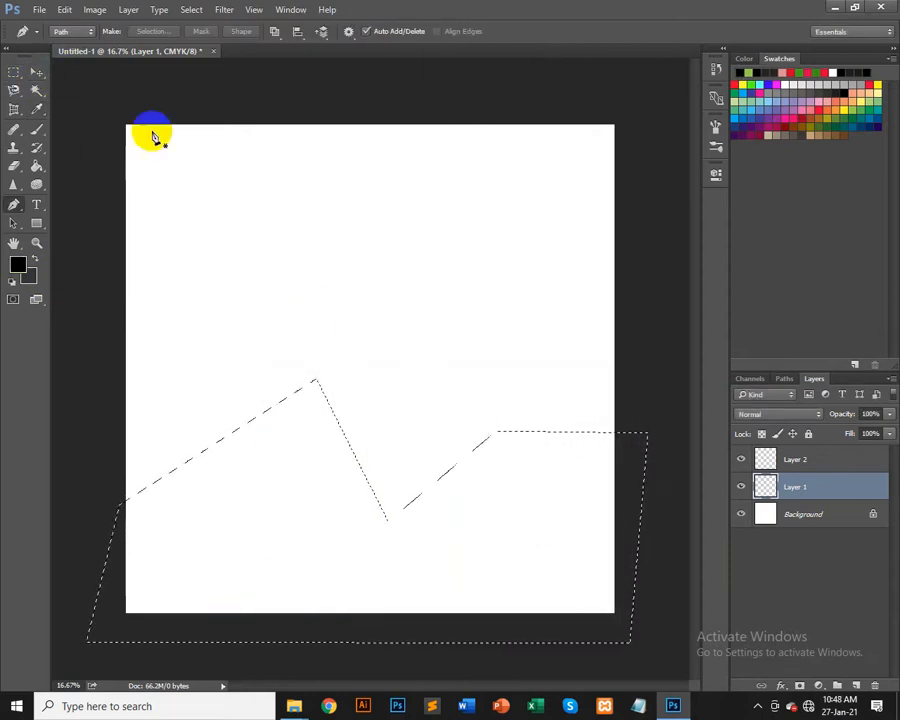
click(36, 72)
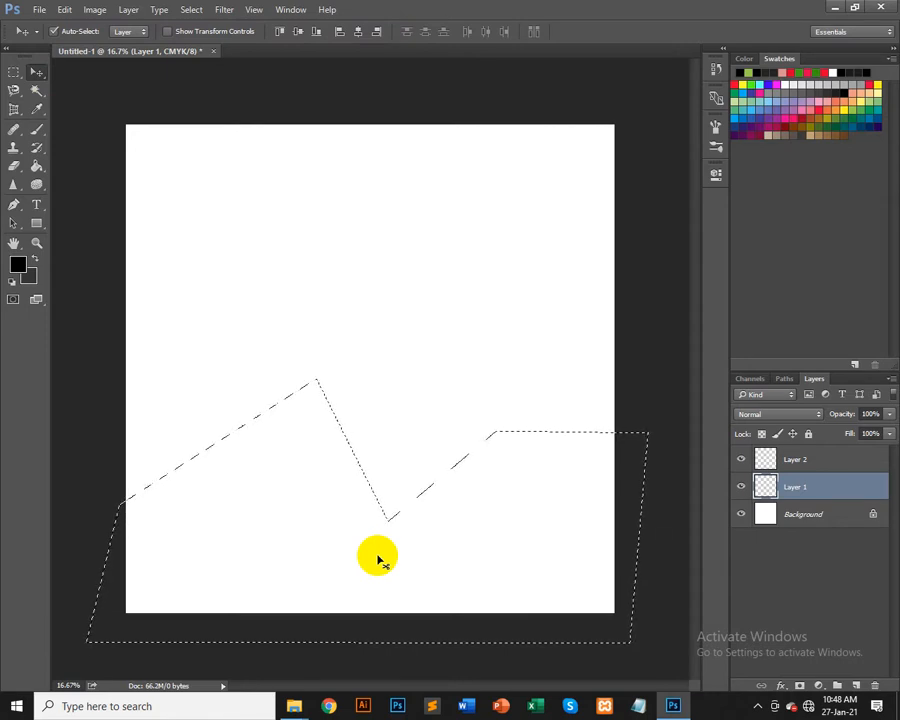
click(29, 279)
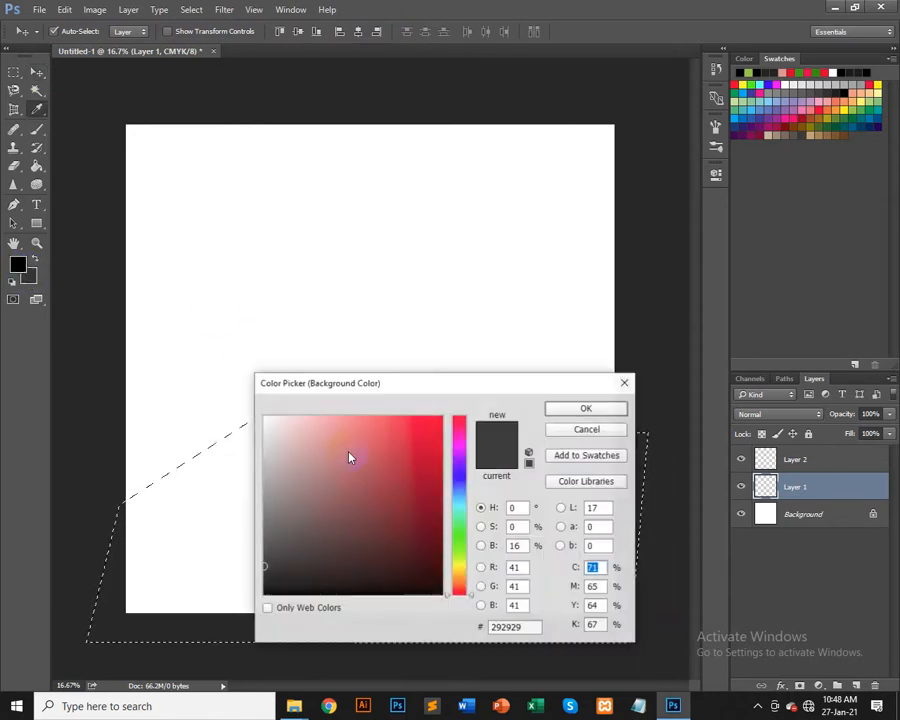
click(262, 511)
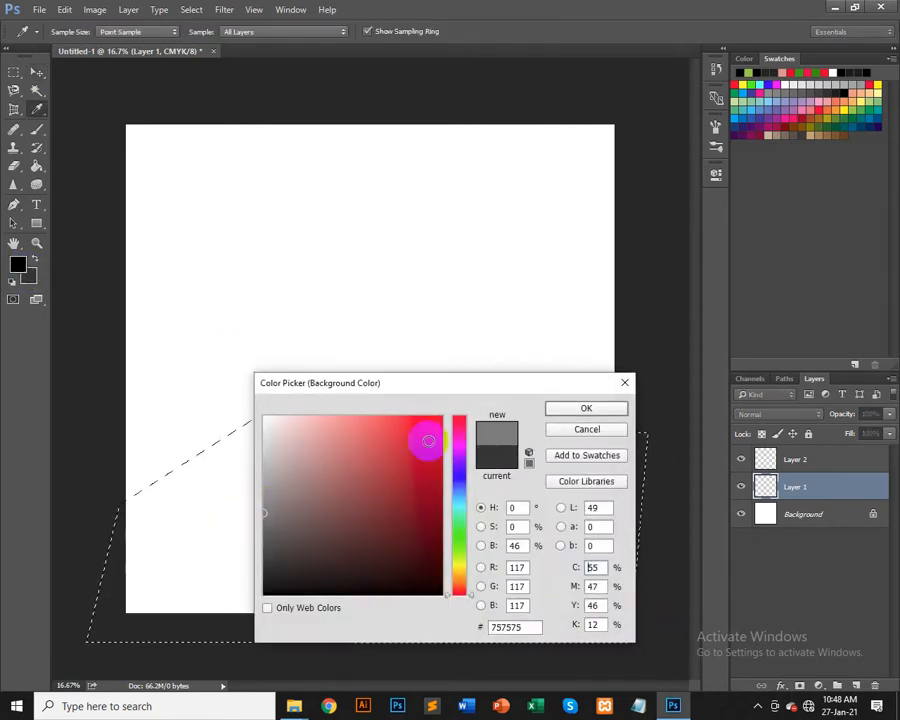
click(578, 409)
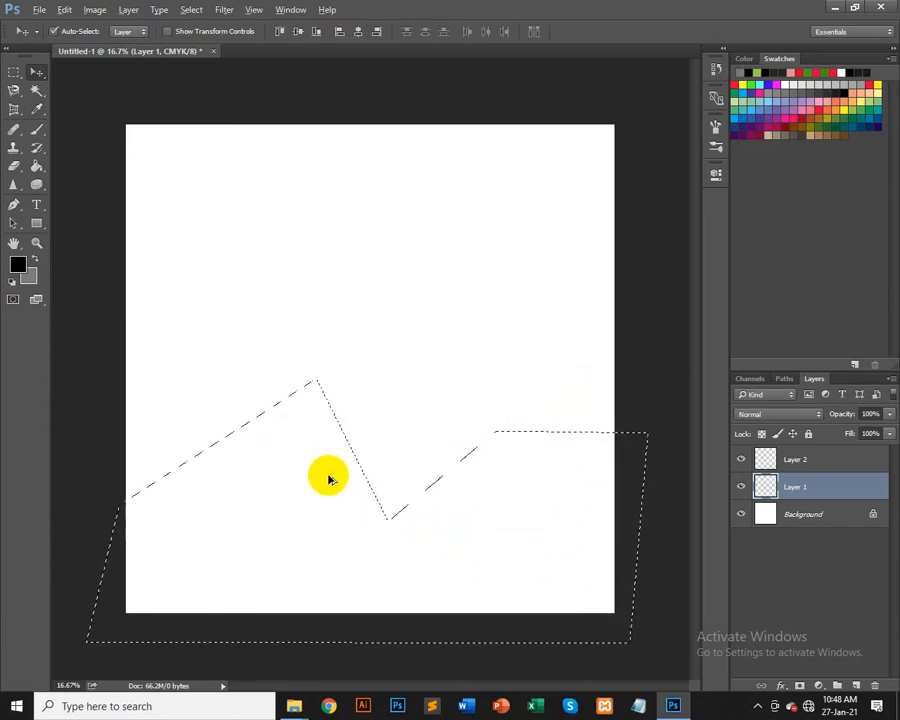
Step: Fill the mountain selection on Layer 1 with black, refill it with the gray background color, and deselect
key(alt+BackSpace)
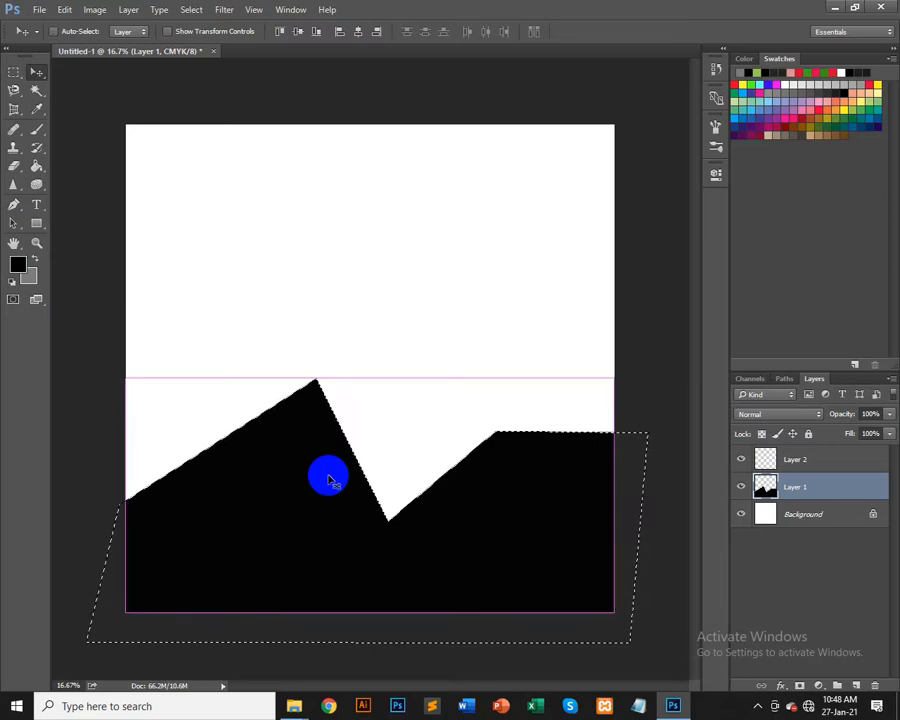
key(ctrl+BackSpace)
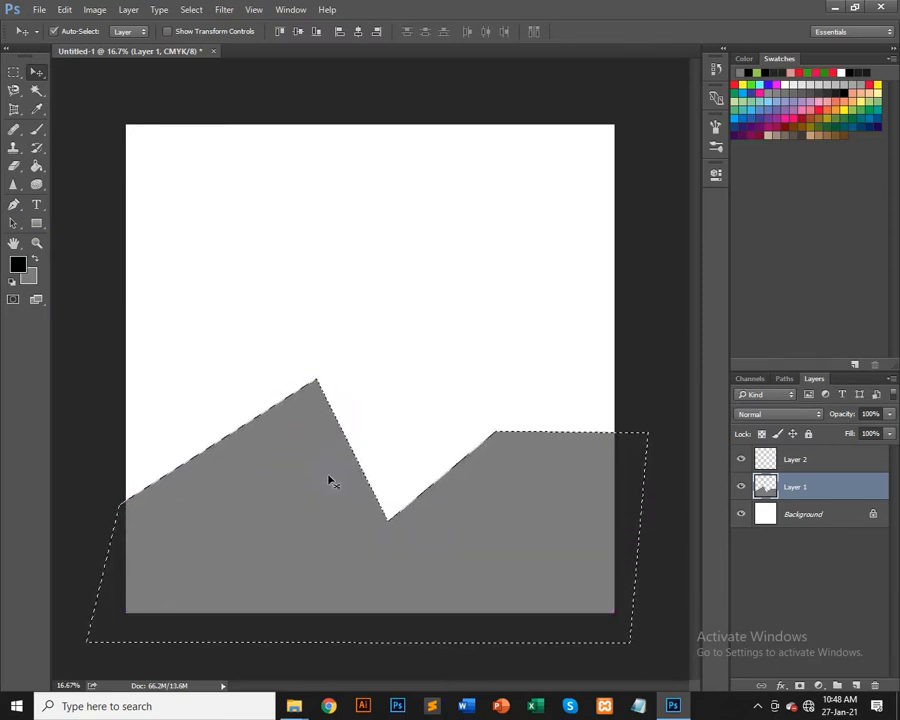
key(ctrl)
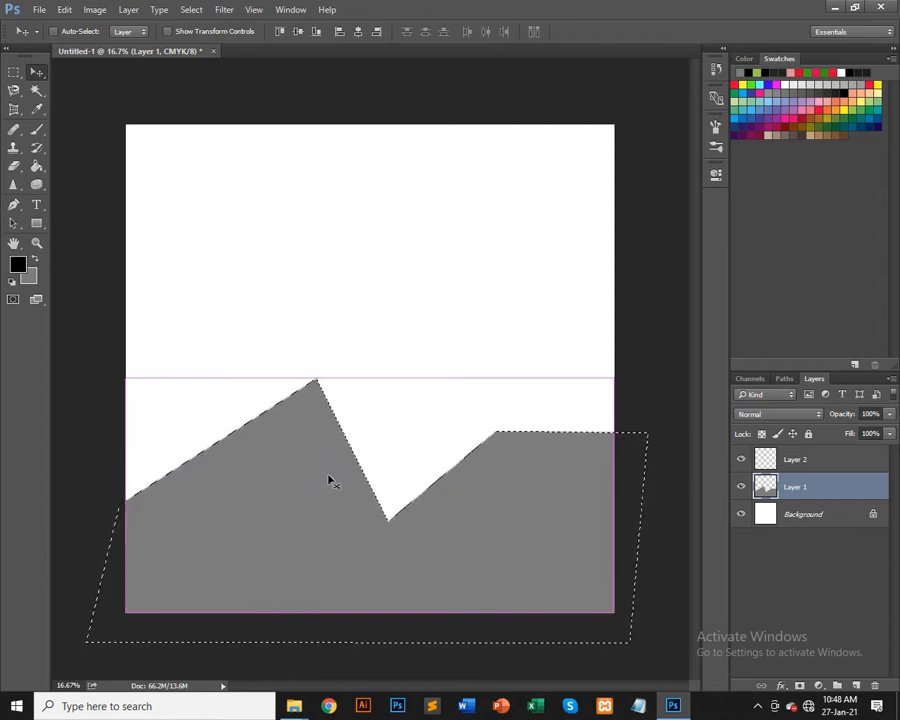
key(ctrl+d)
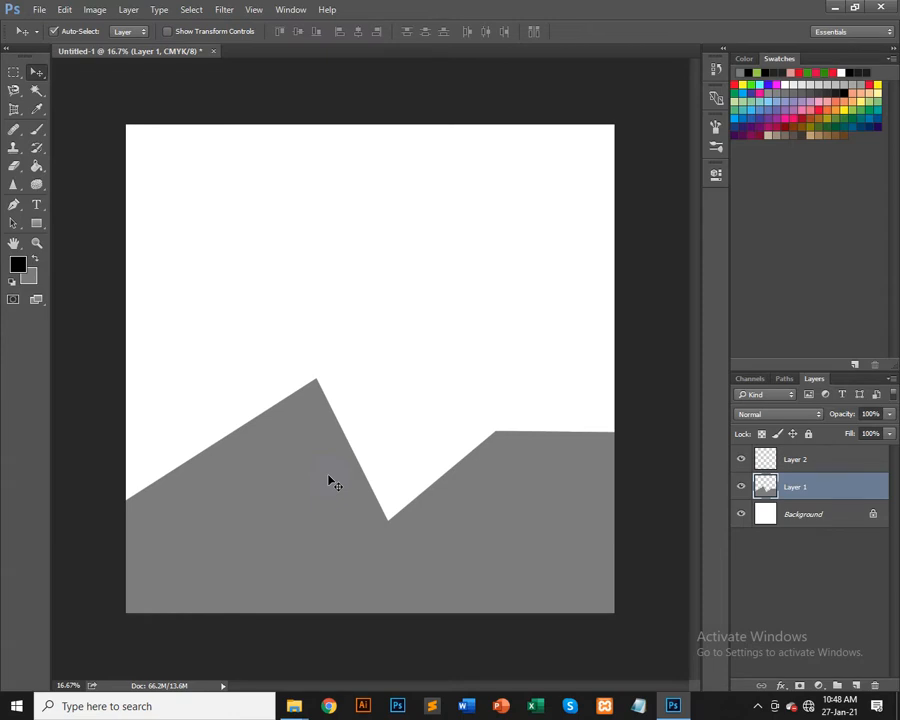
Step: Delete Layer 1
key(Delete)
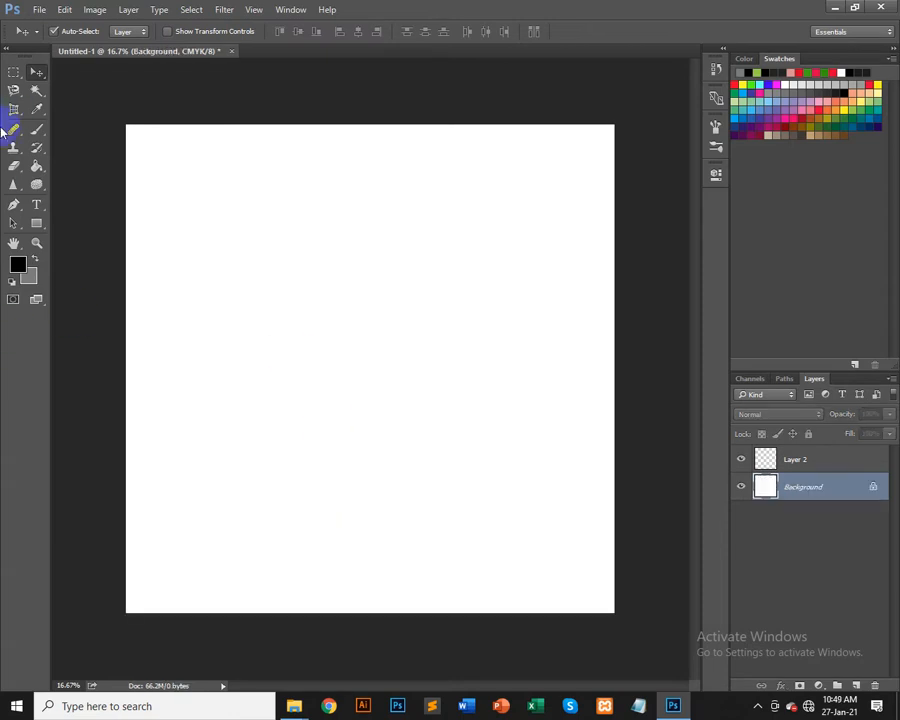
Step: Draw a second, flatter mountain-ridge path with the Pen tool around the lower canvas and convert it to a selection
click(14, 204)
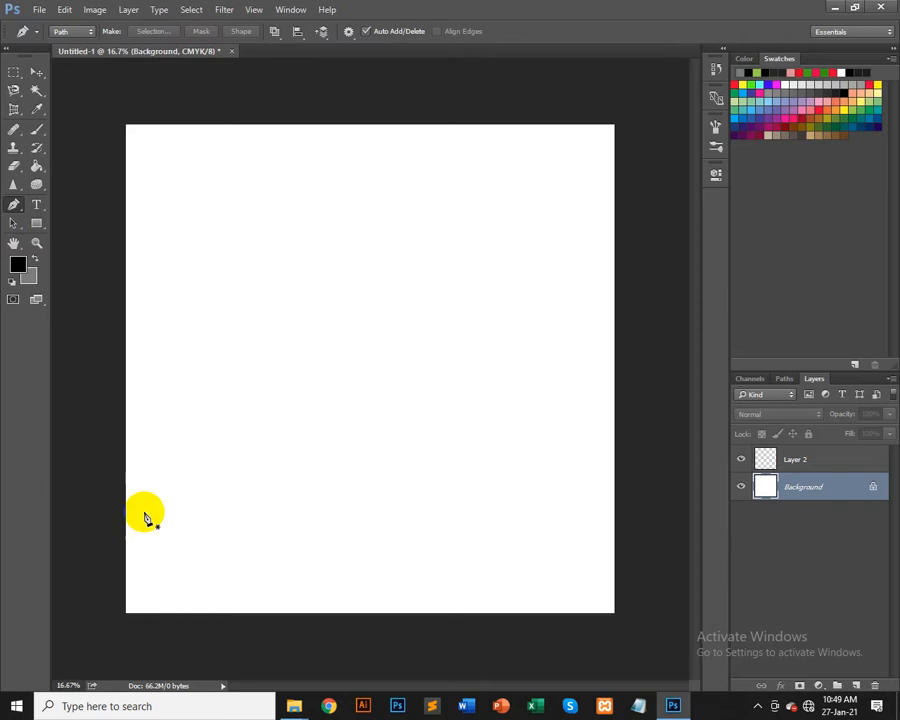
click(111, 503)
click(275, 454)
click(405, 446)
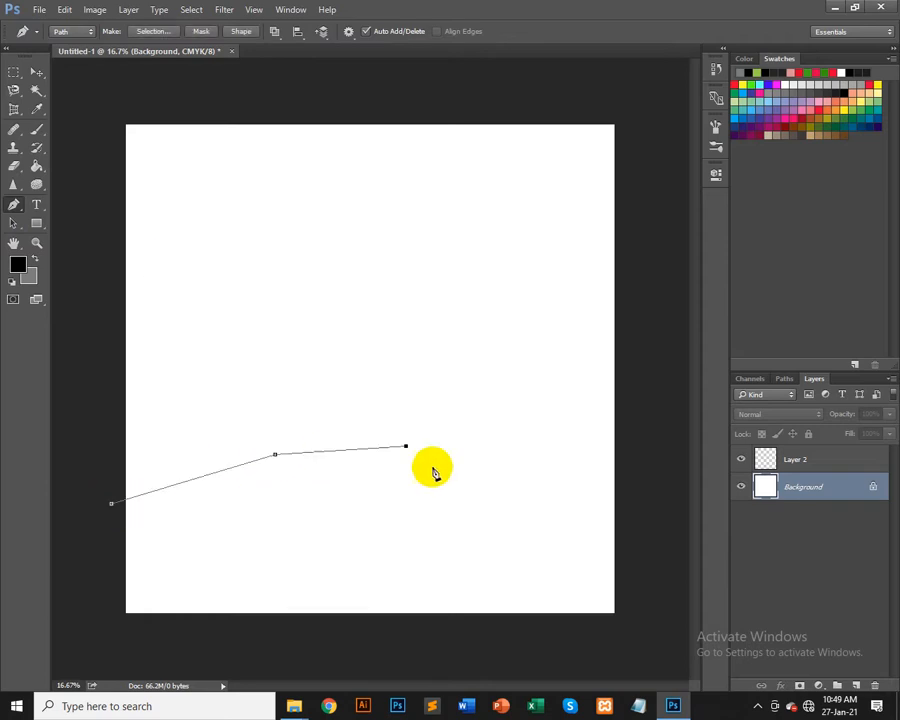
click(457, 526)
click(569, 458)
click(640, 455)
click(653, 630)
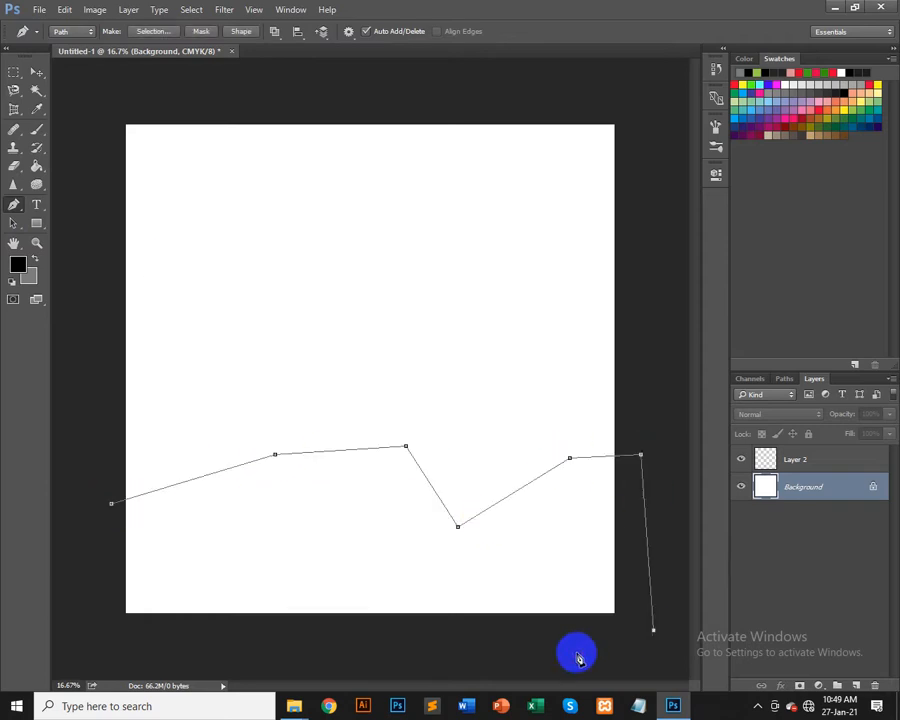
click(102, 641)
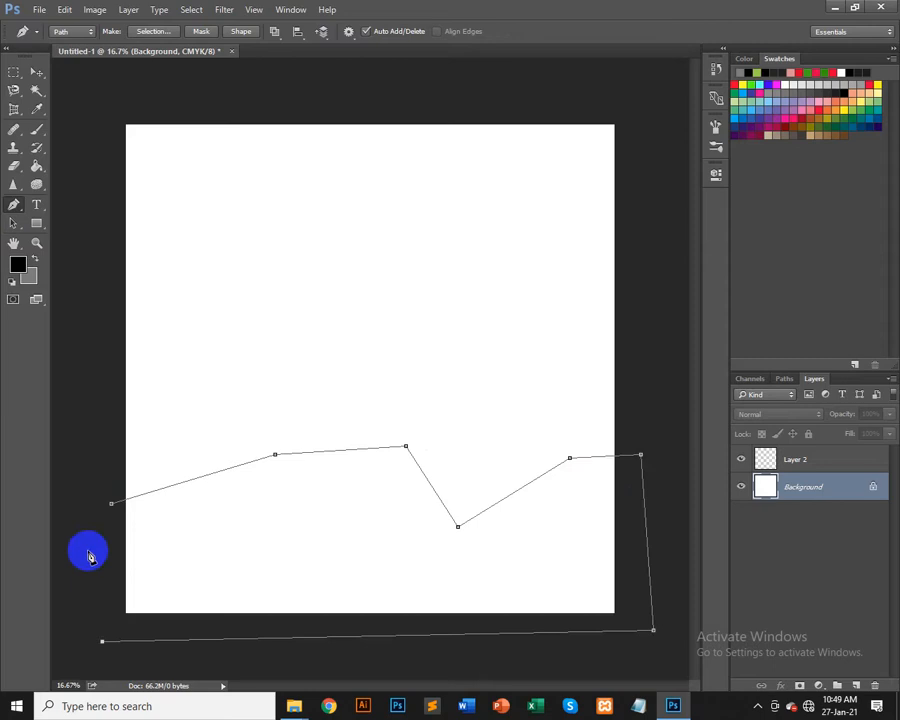
key(ctrl+Return)
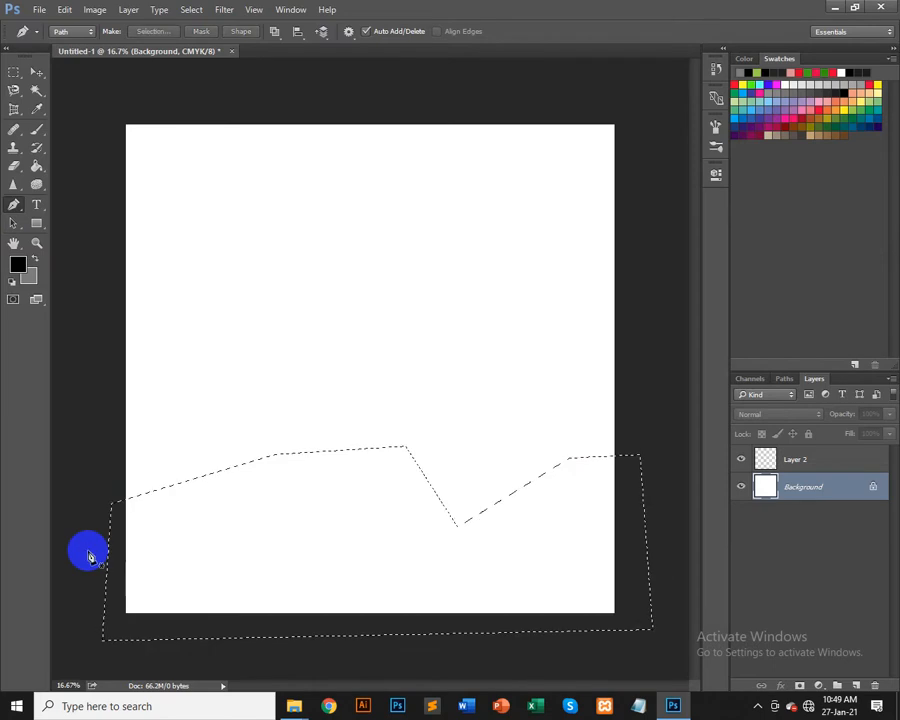
Step: Add a new layer, fill the selection with gray then black, and deselect
key(ctrl+shift+n)
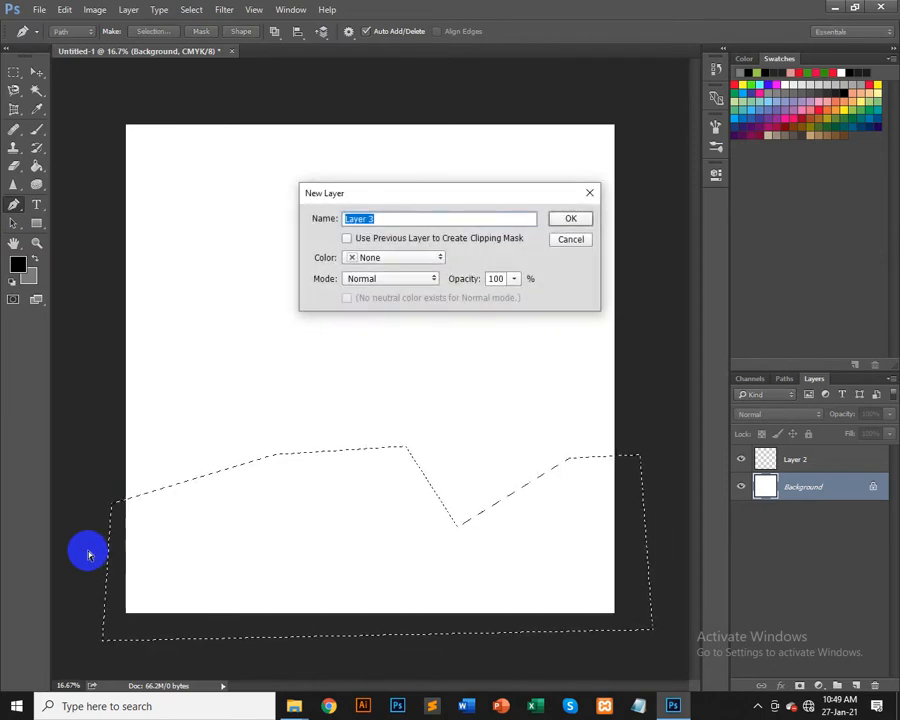
key(Return)
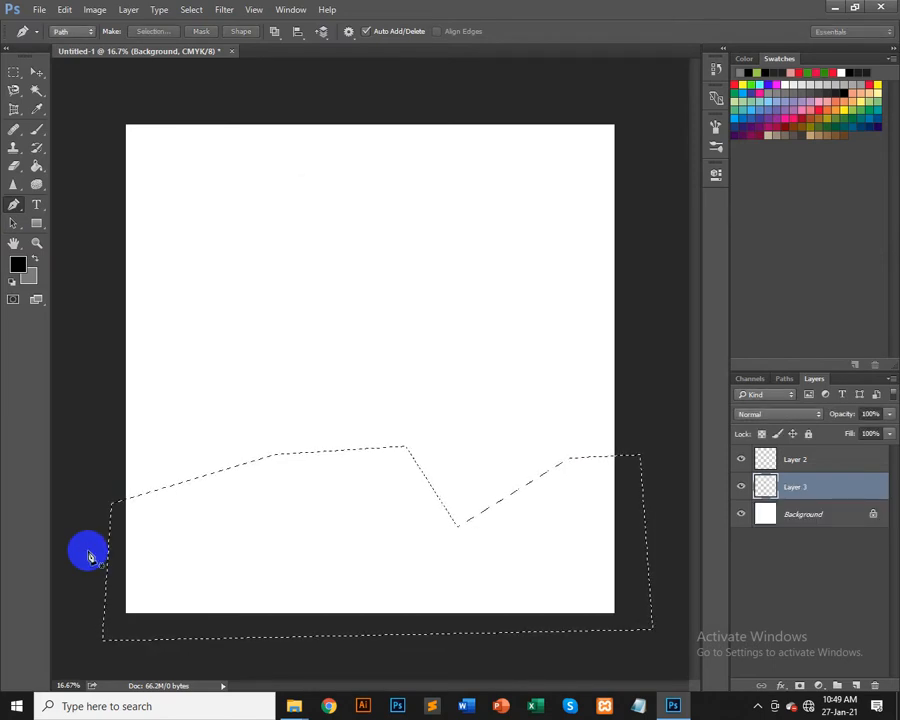
key(ctrl+BackSpace)
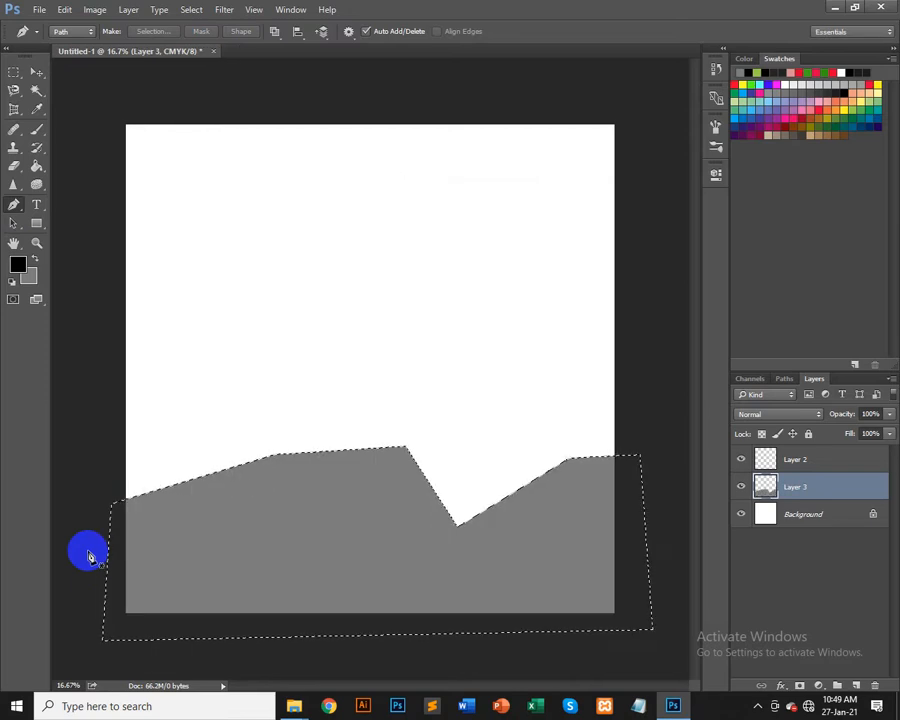
key(alt+BackSpace)
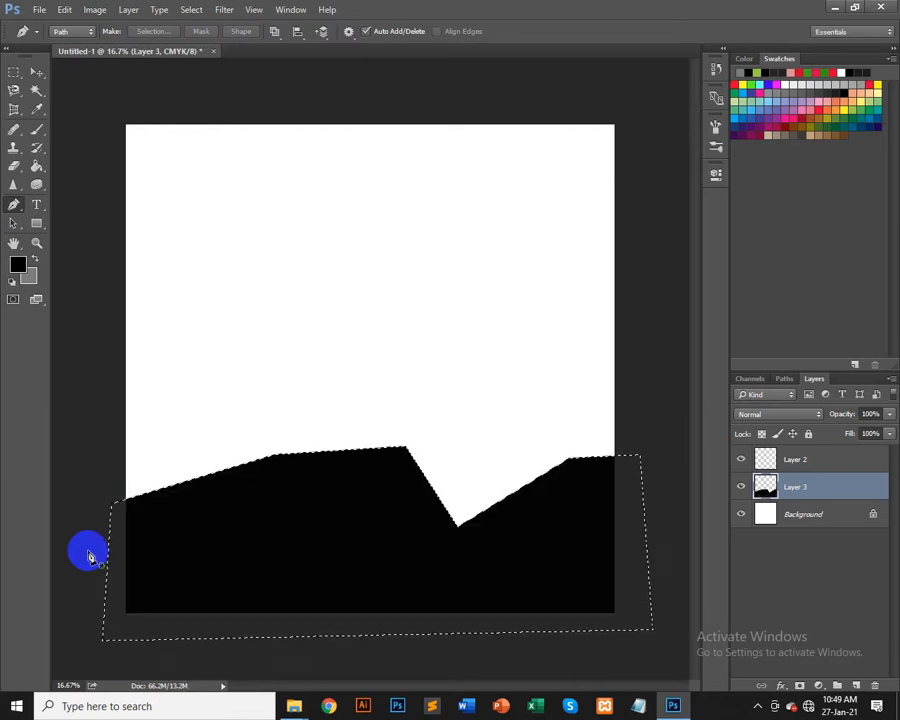
key(ctrl+d)
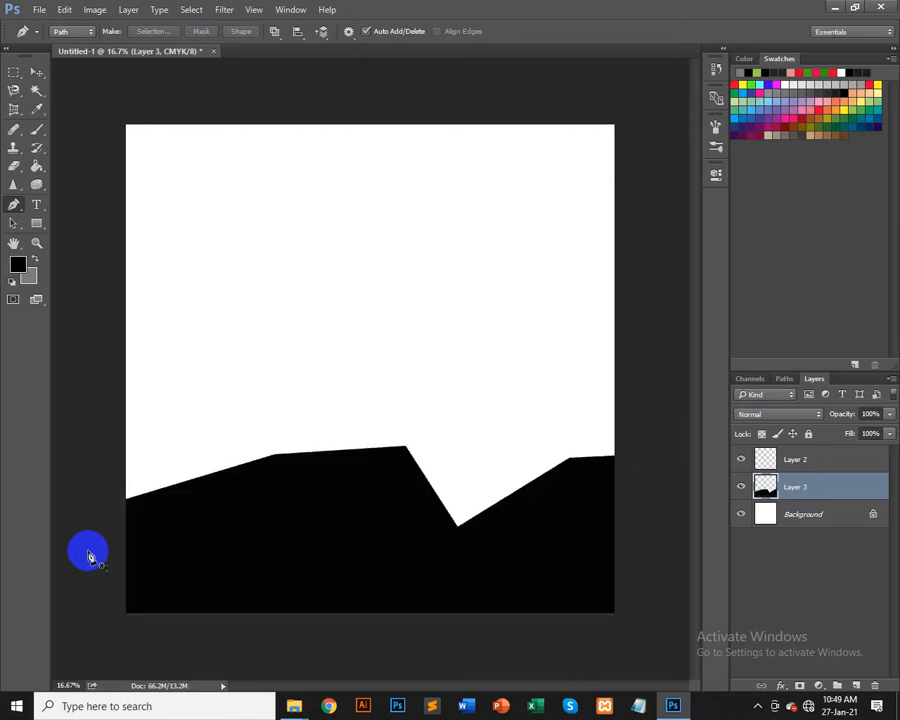
Step: Switch to the Move tool and delete Layer 3
click(36, 73)
drag(326, 545, 305, 556)
key(Delete)
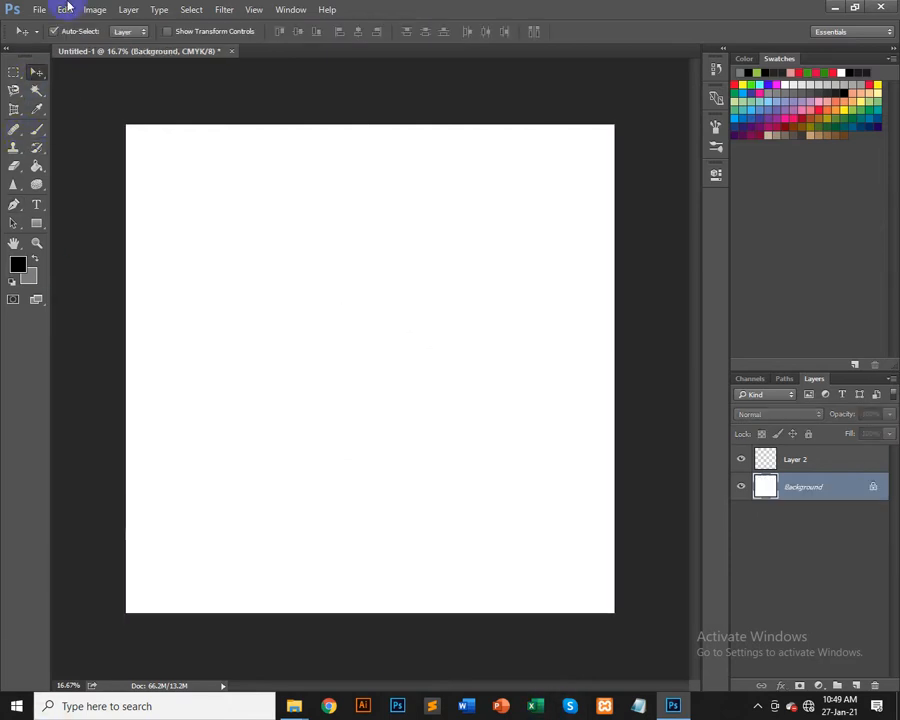
Step: Draw a closed wavy ridge path with the Pen tool enclosing the upper canvas and convert it to a selection
click(14, 204)
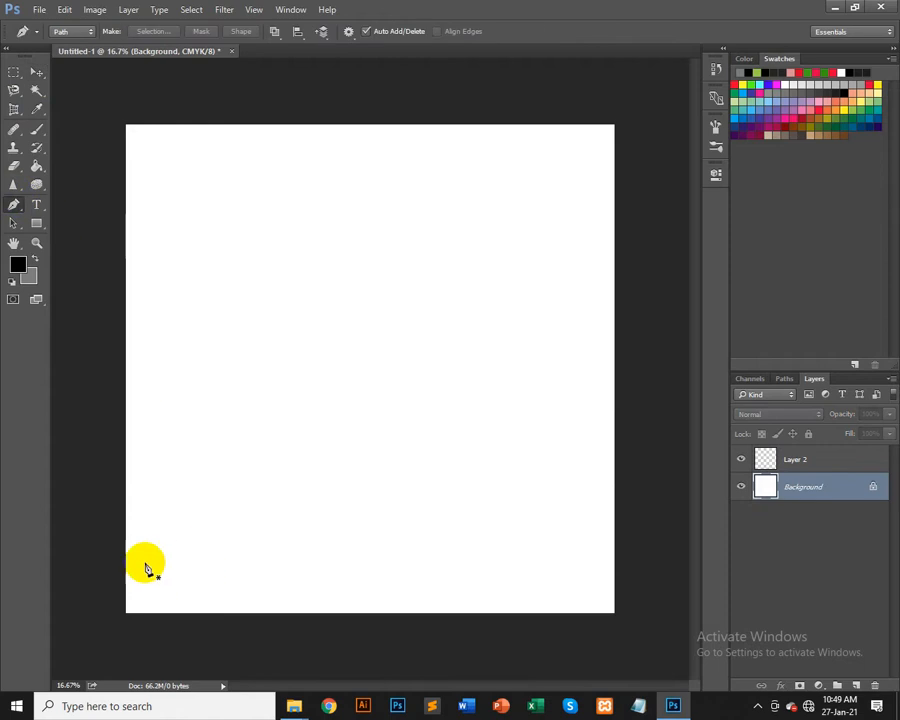
click(113, 481)
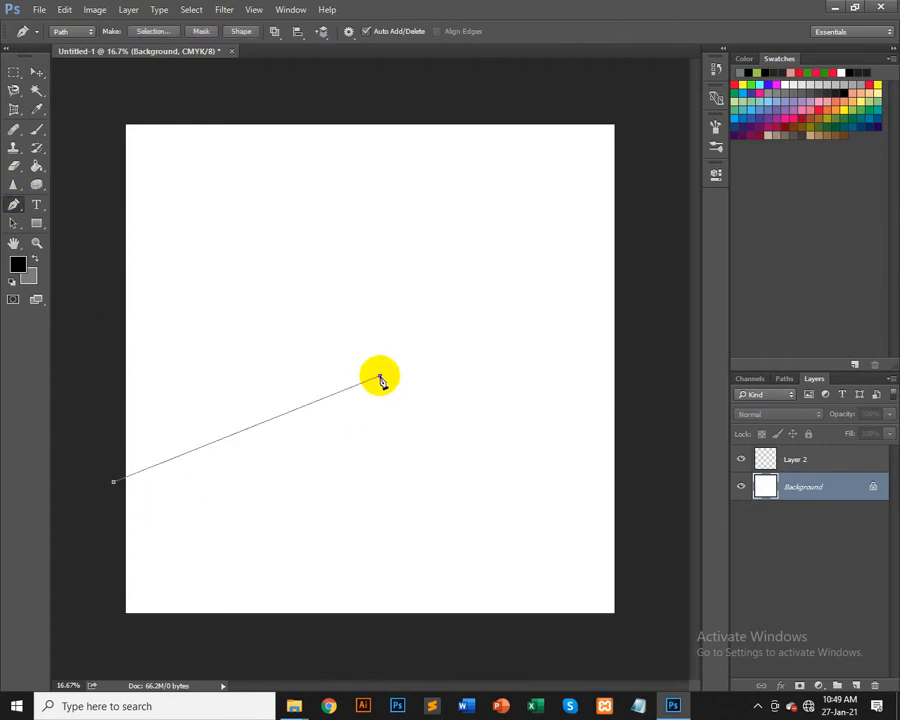
key(ctrl+z)
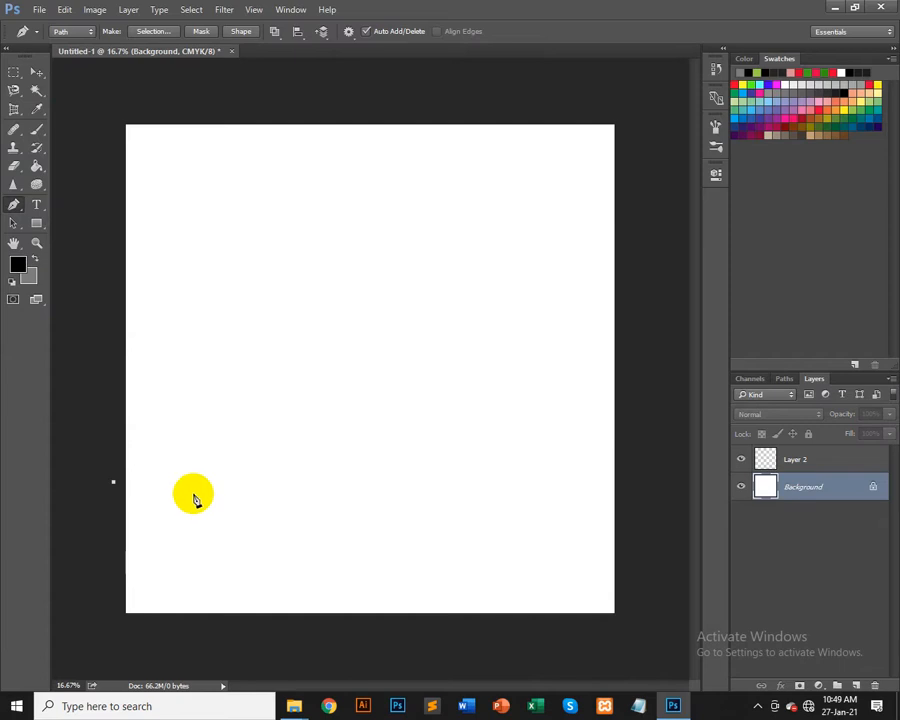
click(384, 392)
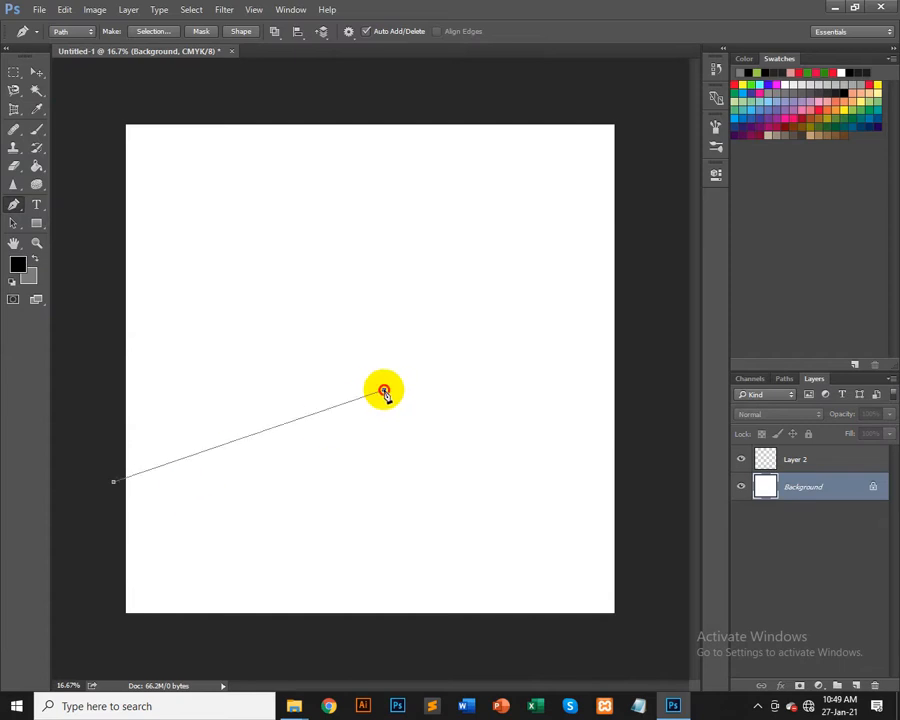
drag(384, 392, 662, 216)
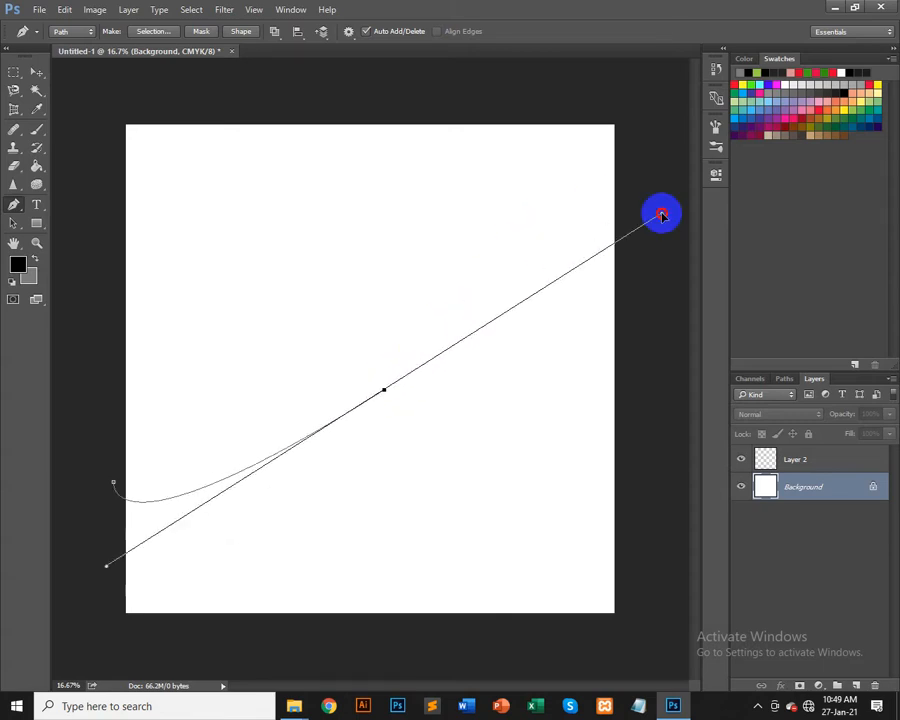
drag(662, 216, 601, 505)
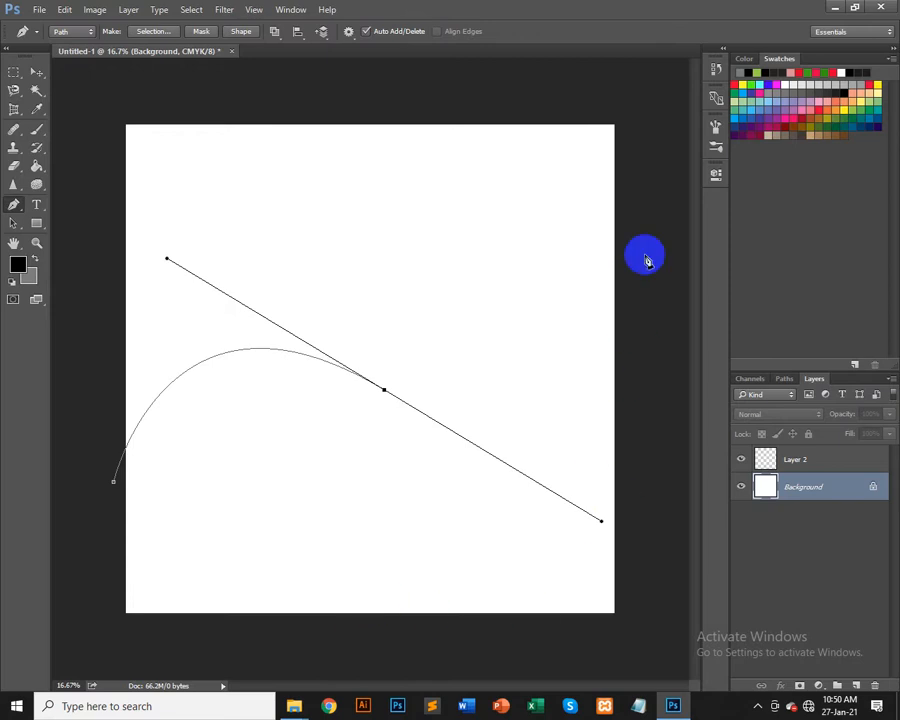
drag(628, 232, 617, 145)
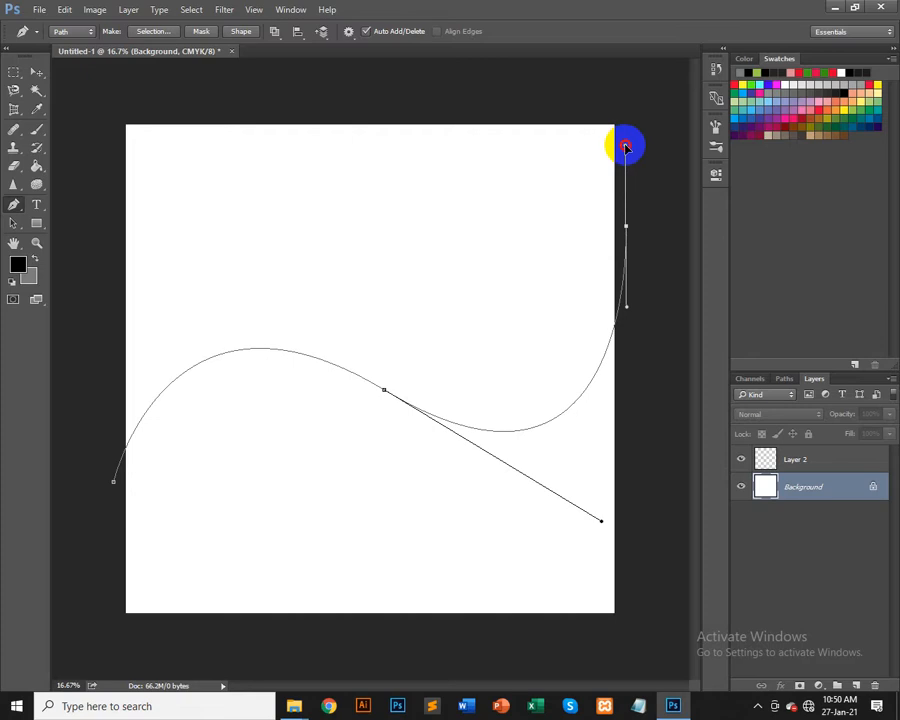
click(616, 93)
click(92, 102)
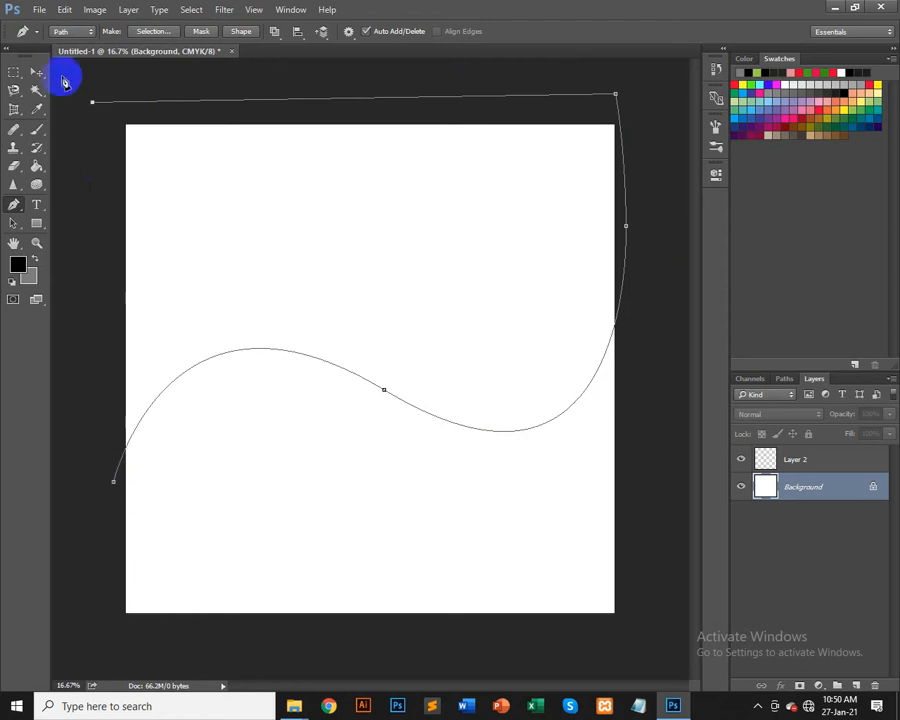
click(114, 484)
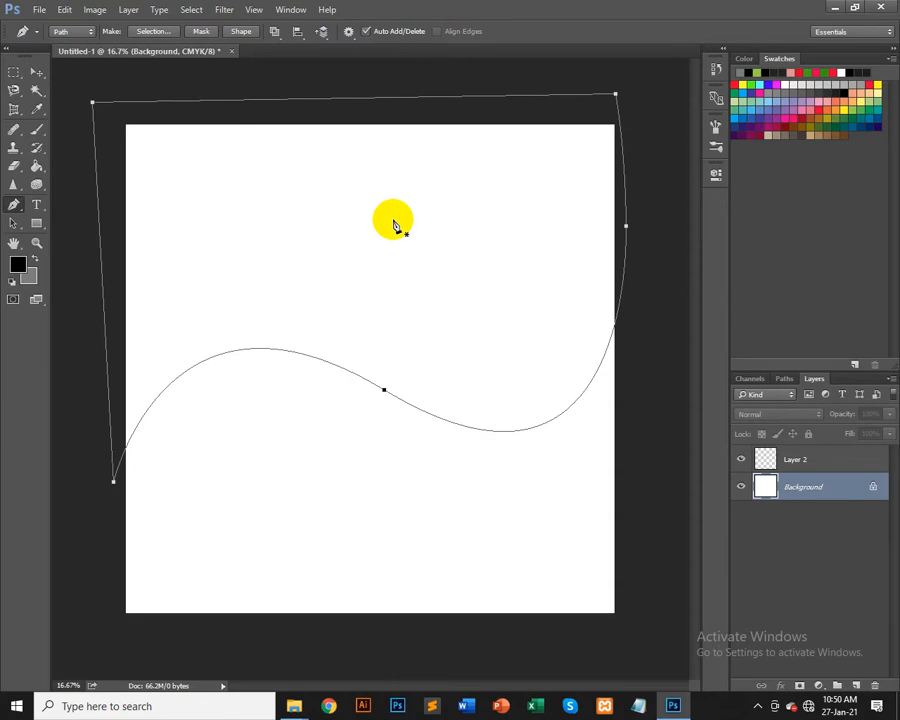
key(ctrl+Return)
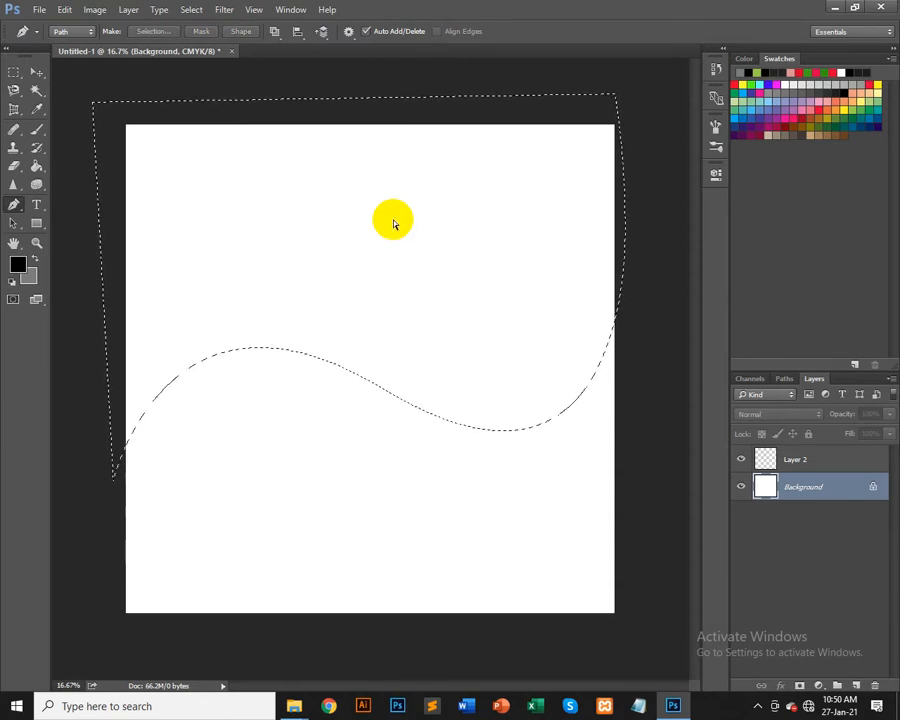
Step: Add a new layer, fill the selection with black then gray, and deselect
key(ctrl+shift+n)
key(Return)
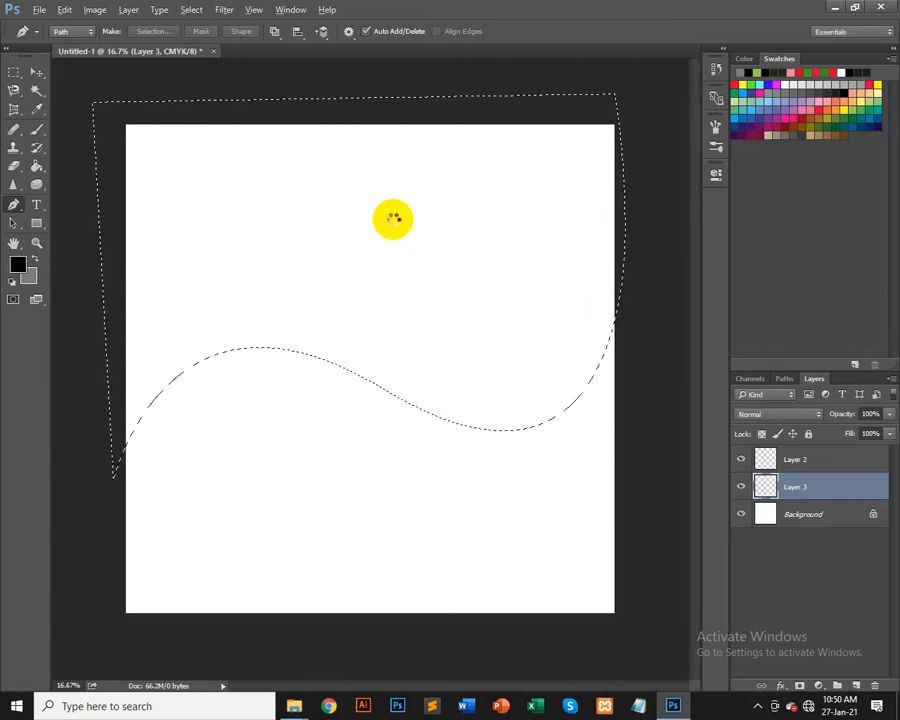
key(alt+BackSpace)
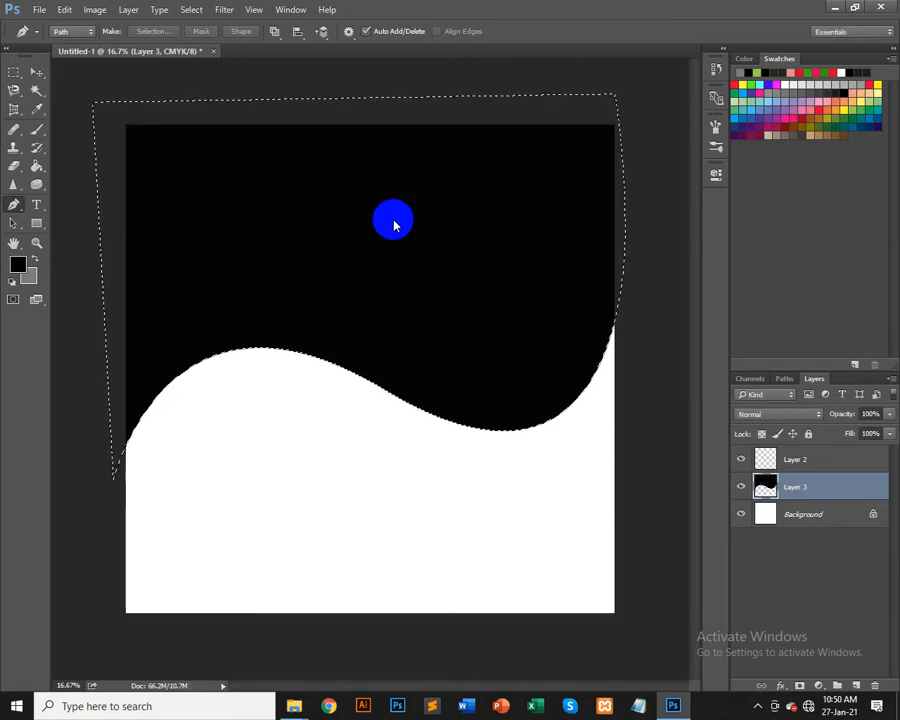
key(ctrl+BackSpace)
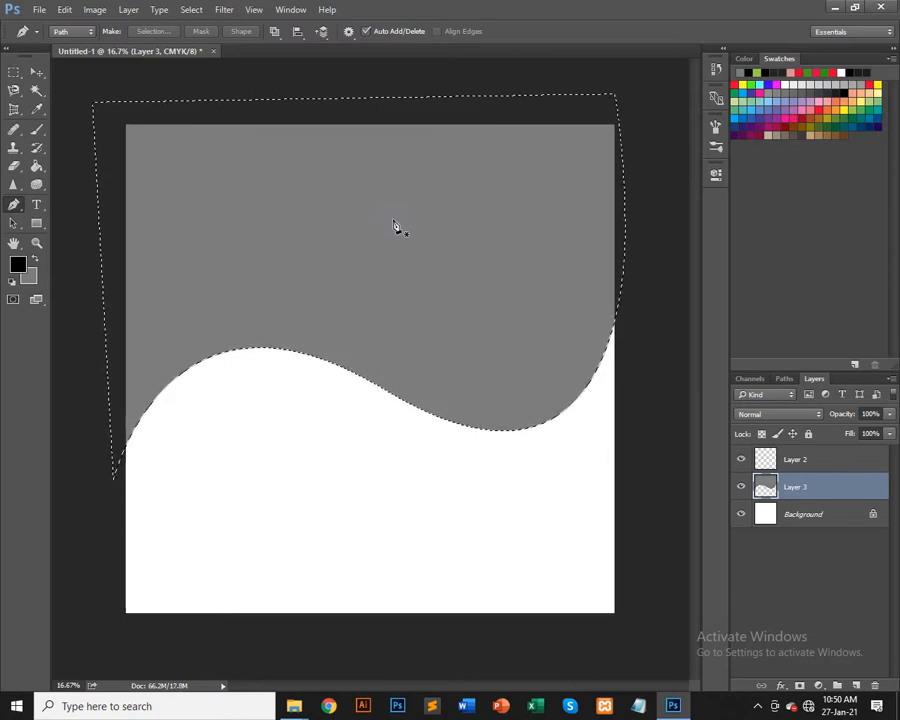
key(ctrl+d)
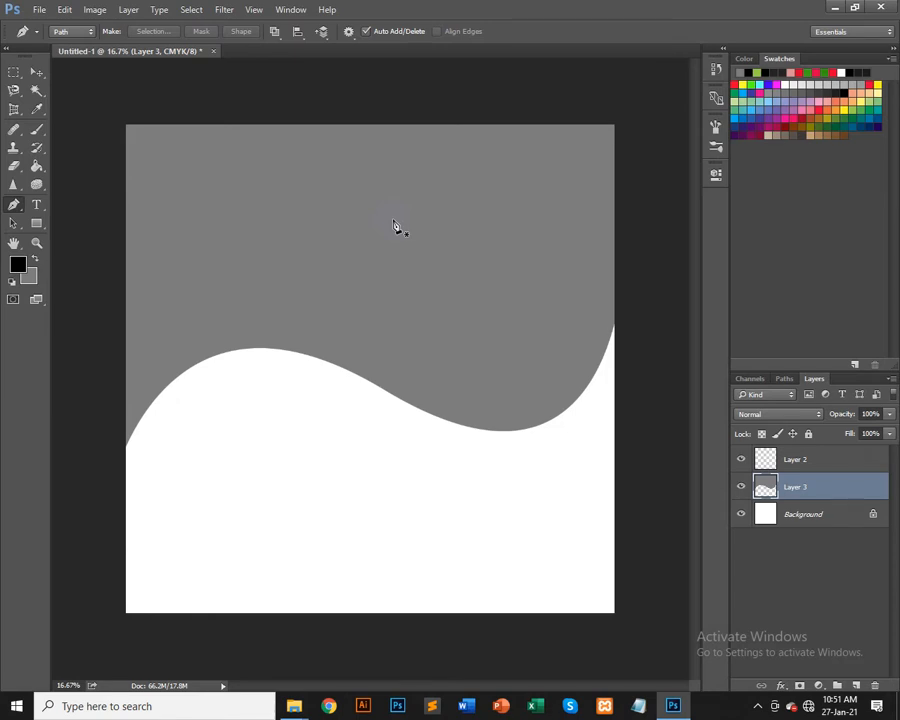
Step: Start a new Pen path at the canvas's right edge and add a curved anchor following the gray ridge's lower curve
click(618, 281)
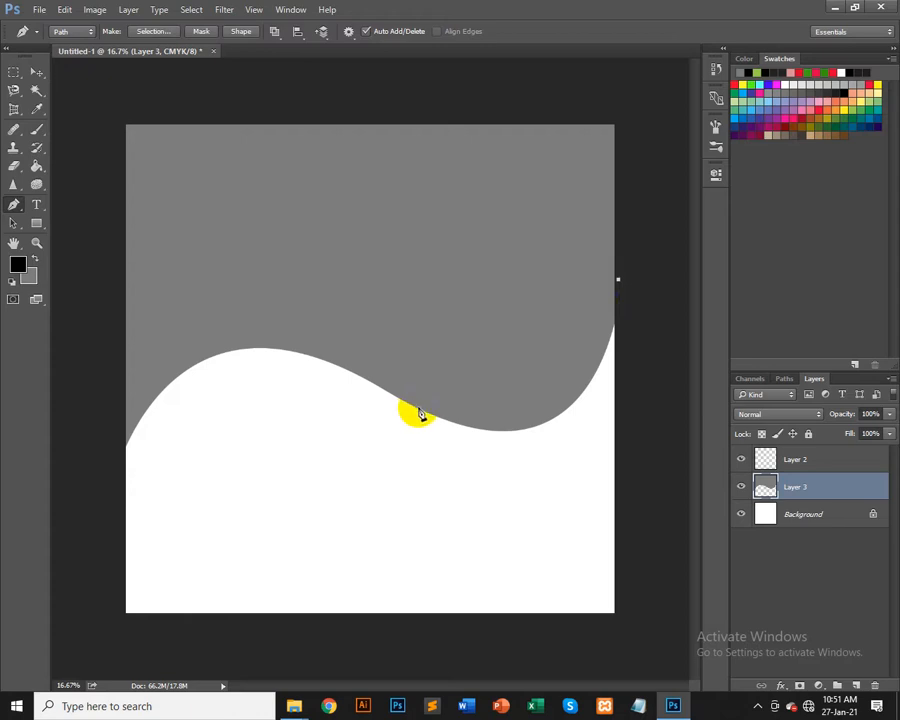
drag(410, 405, 233, 318)
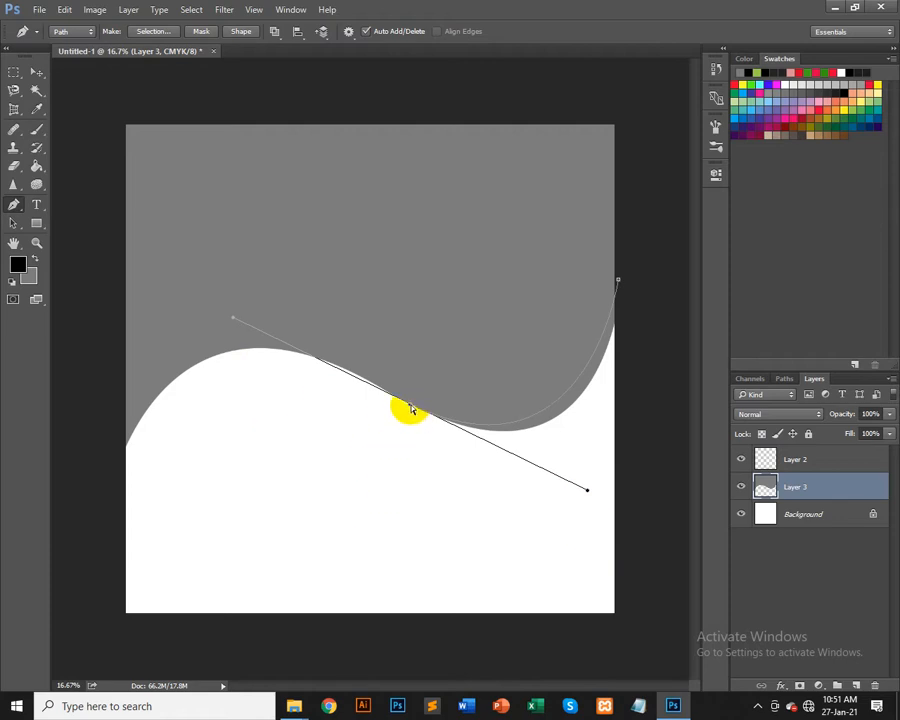
mouse_move(410, 406)
mouse_down()
mouse_move(407, 425)
mouse_move(424, 372)
mouse_move(410, 407)
mouse_up()
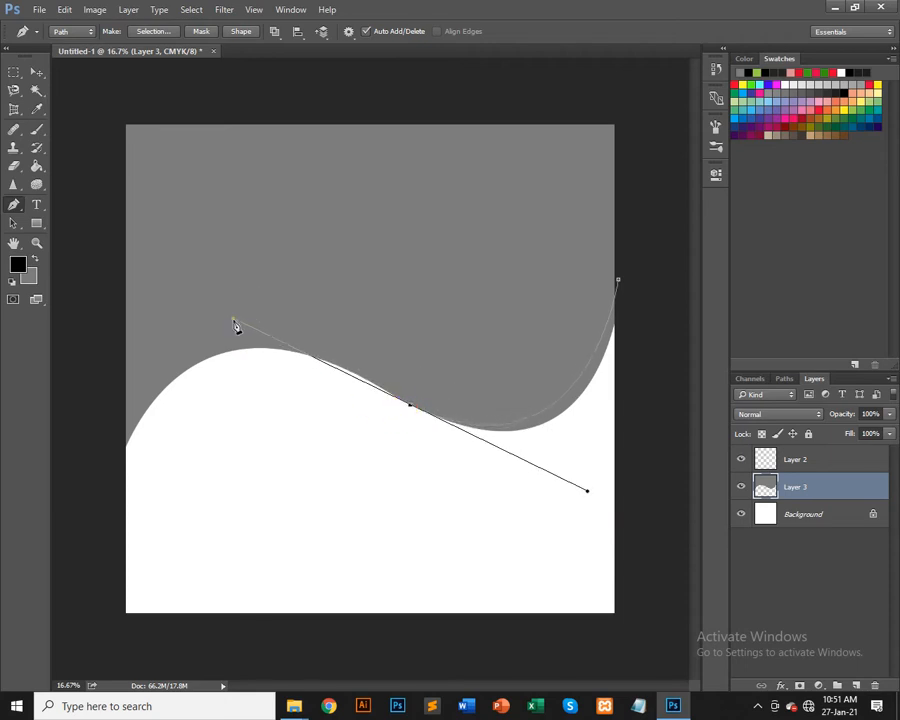
drag(235, 322, 259, 315)
drag(261, 315, 253, 316)
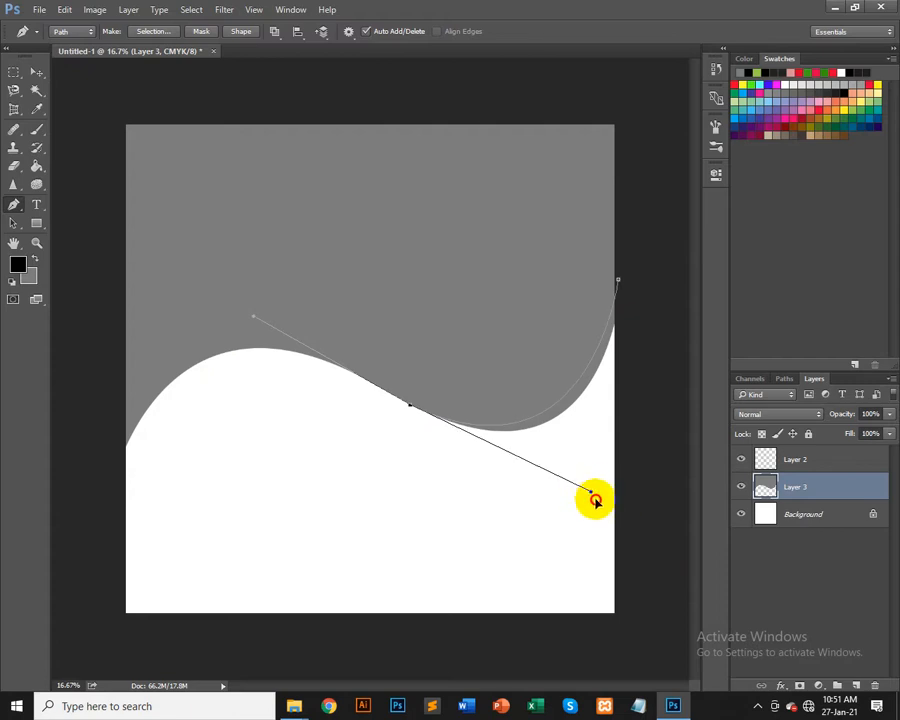
mouse_move(590, 493)
mouse_down()
mouse_move(628, 562)
mouse_move(599, 464)
mouse_move(557, 460)
mouse_move(540, 474)
mouse_move(576, 474)
mouse_move(588, 488)
mouse_move(569, 464)
mouse_move(577, 478)
mouse_up()
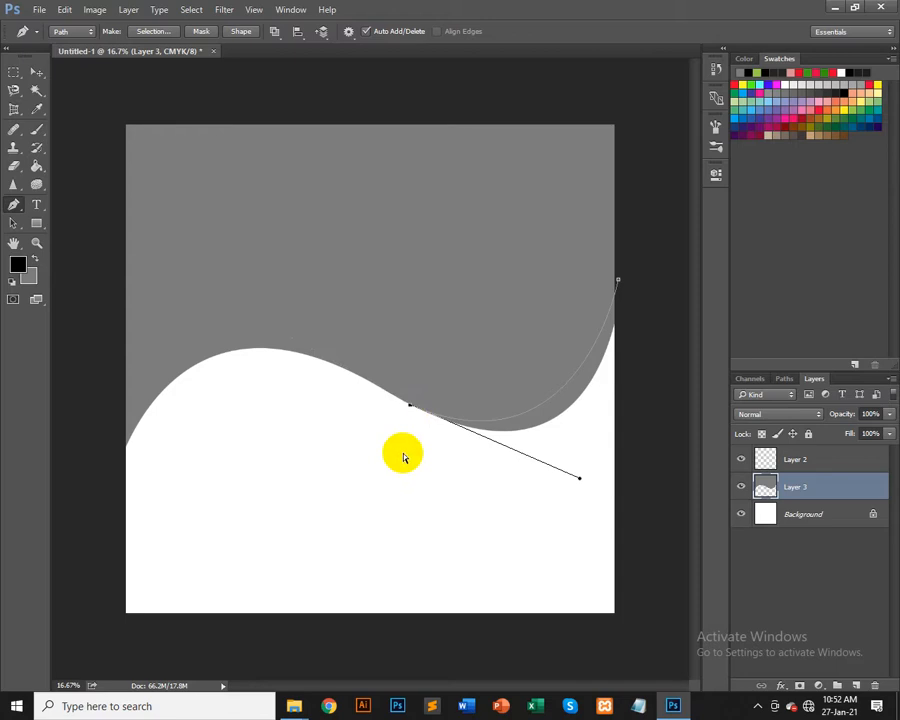
key(ctrl+z)
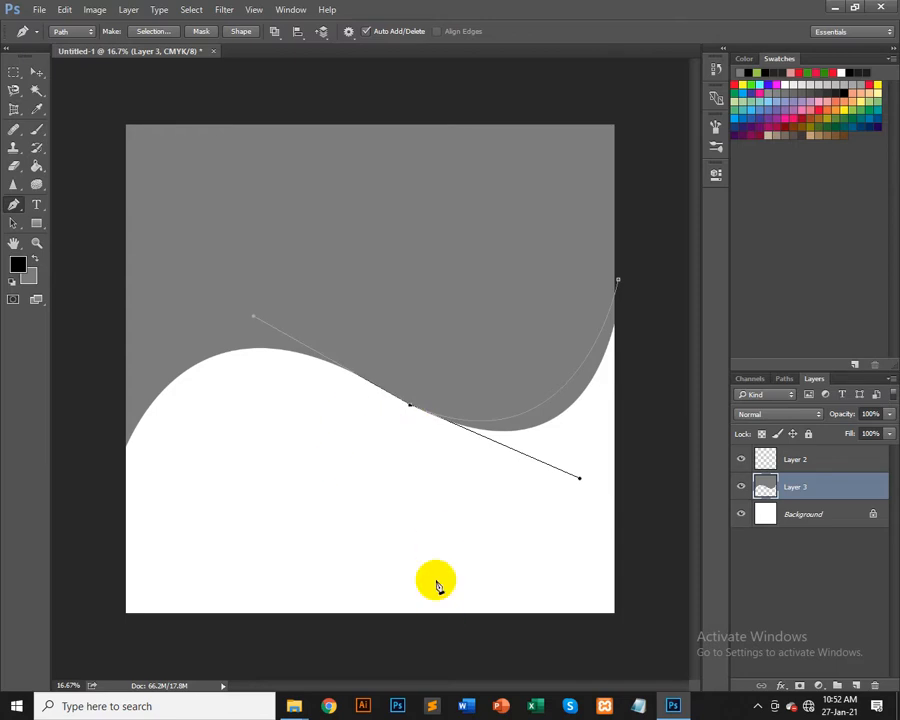
Step: Complete the path with corner points below the curve and off the right edge, close it, and convert it to a selection
drag(411, 505, 412, 512)
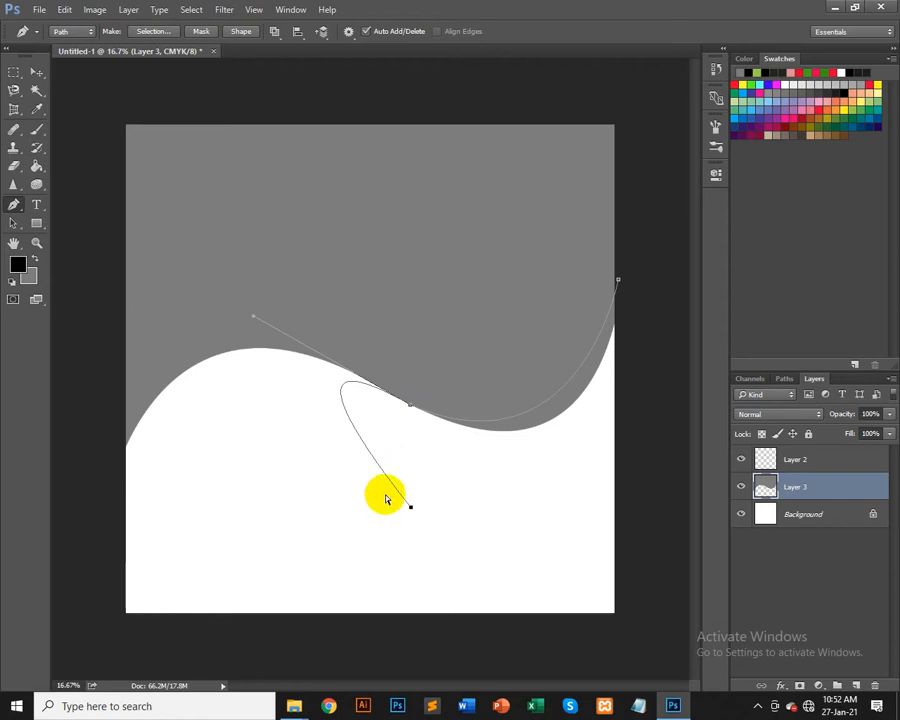
key(ctrl+z)
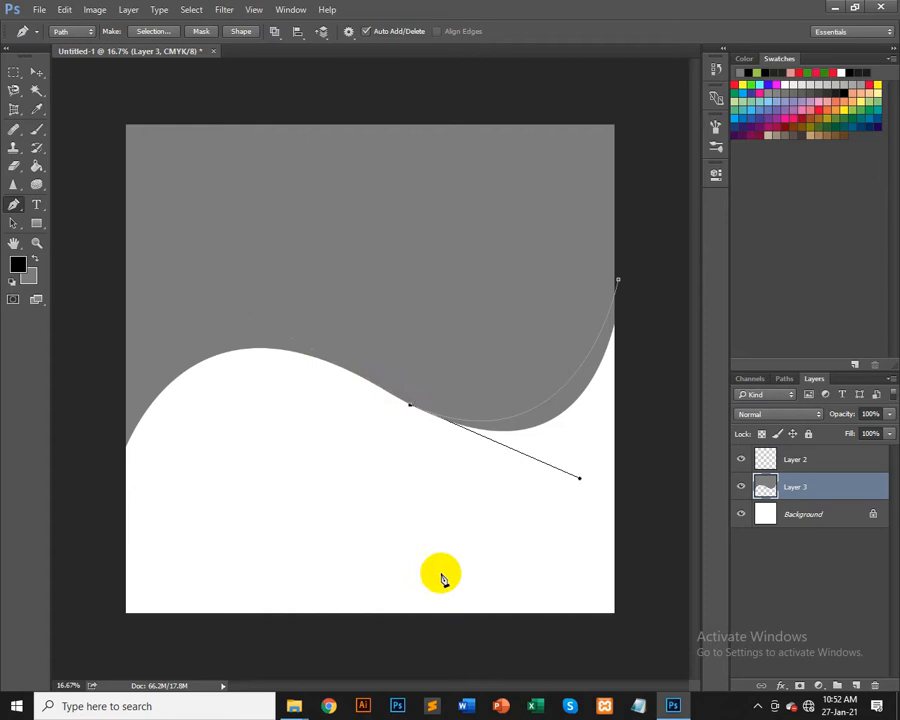
click(390, 524)
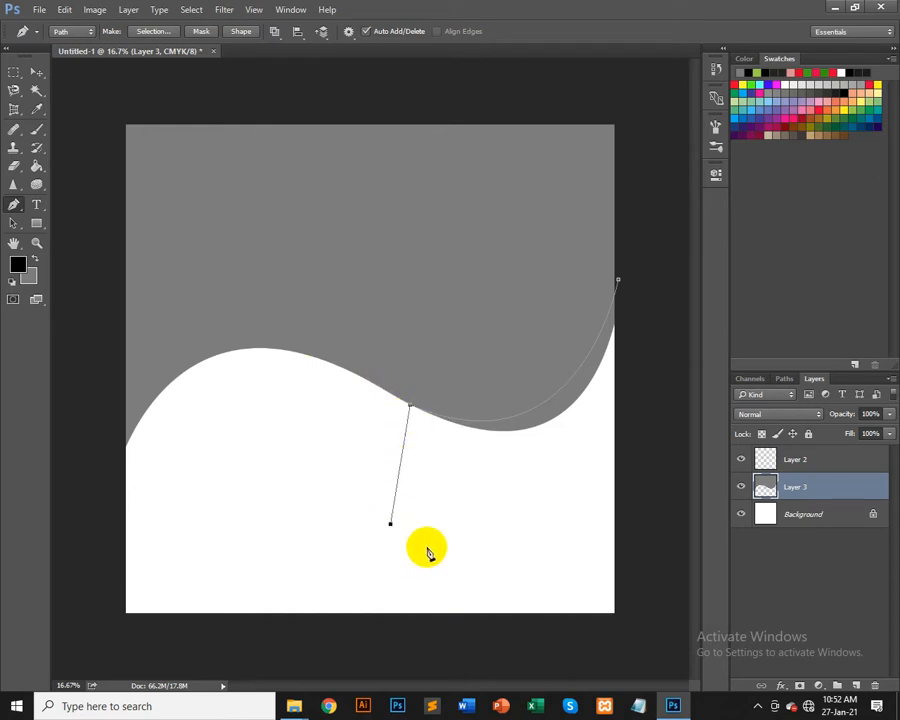
drag(613, 539, 629, 546)
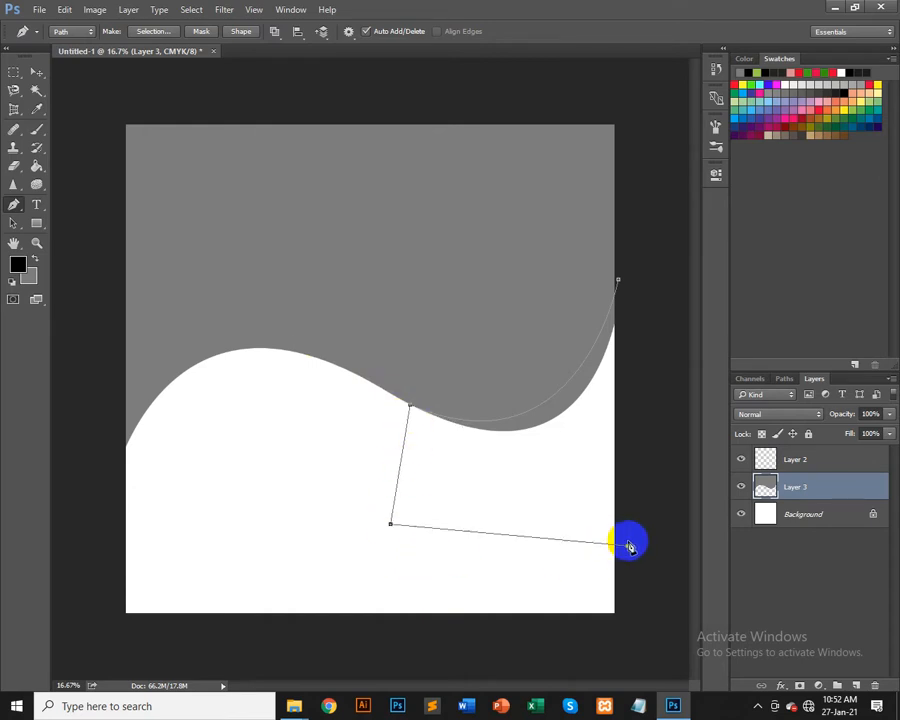
click(649, 288)
click(619, 283)
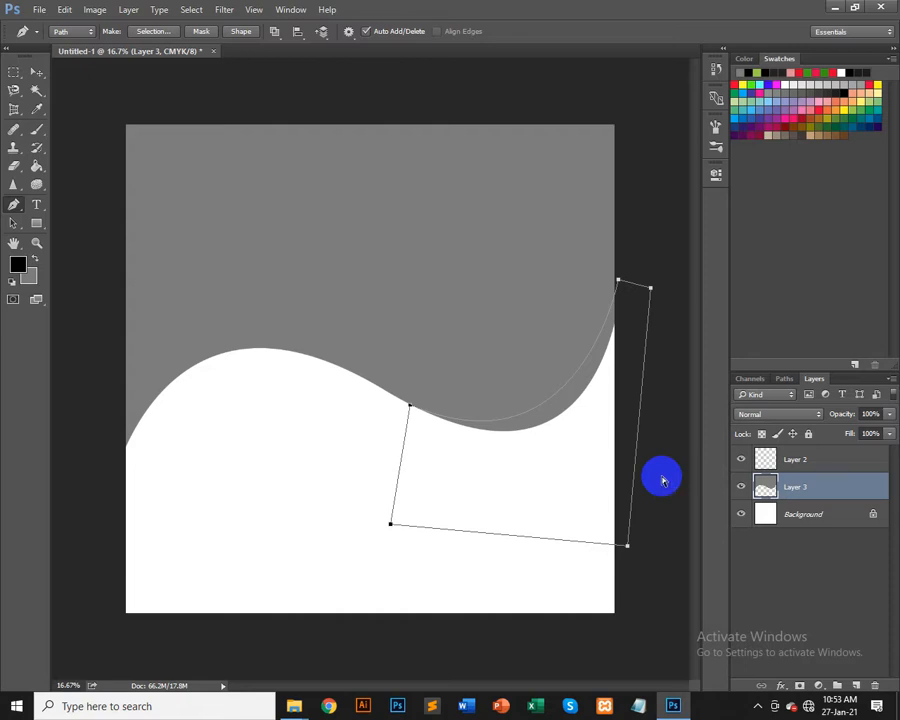
key(ctrl+Return)
Step: Add a new layer, fill the selection with black, and deselect
key(ctrl+shift+n)
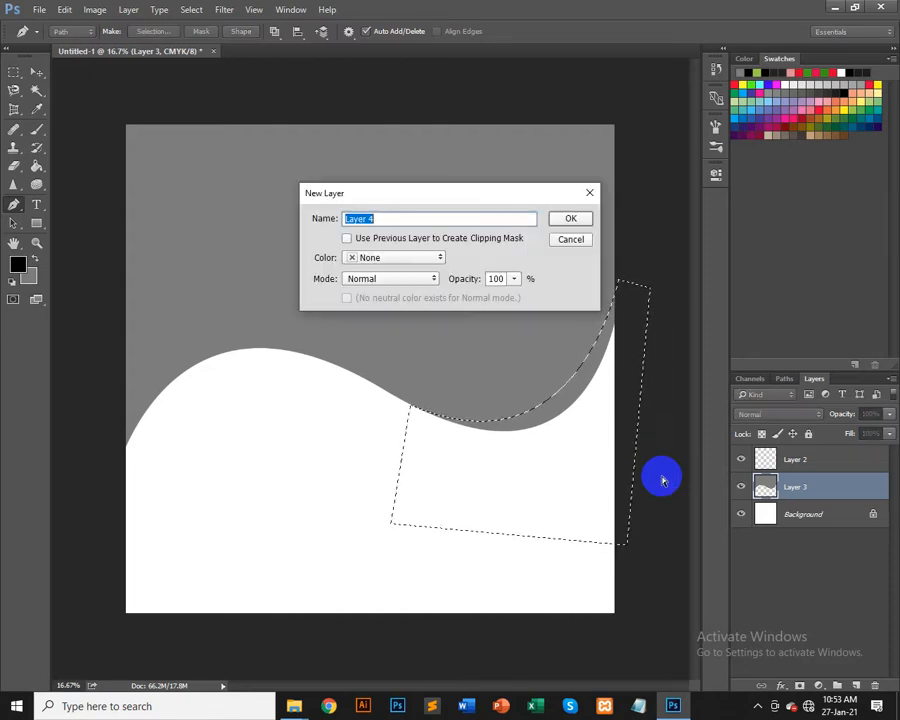
key(Return)
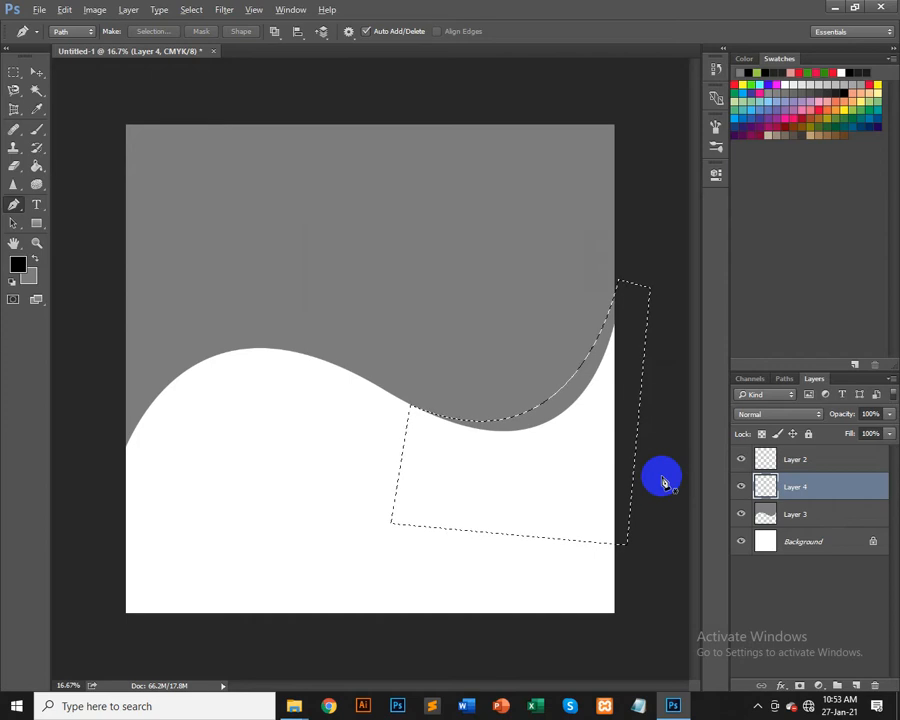
key(alt+BackSpace)
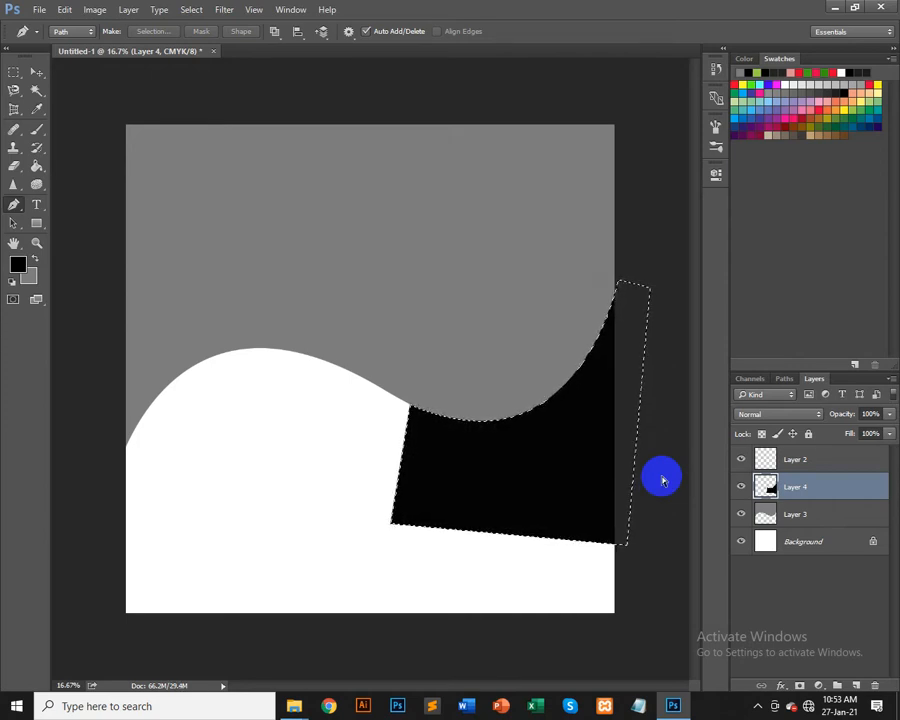
key(ctrl+d)
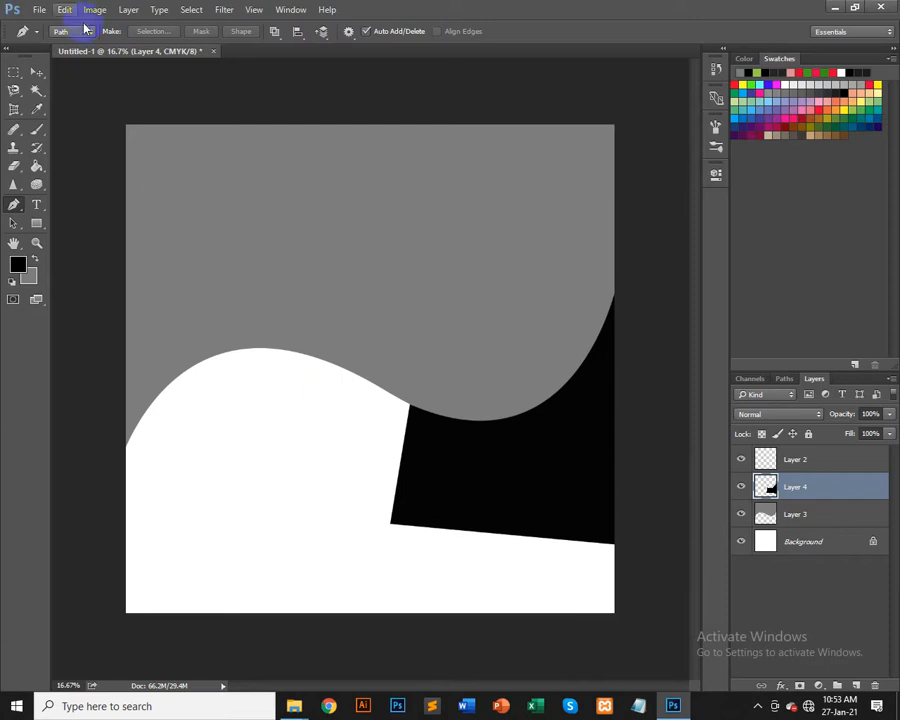
Step: Switch to the Move tool and move Layer 3 above Layer 4 in the layer stack
click(36, 75)
click(583, 410)
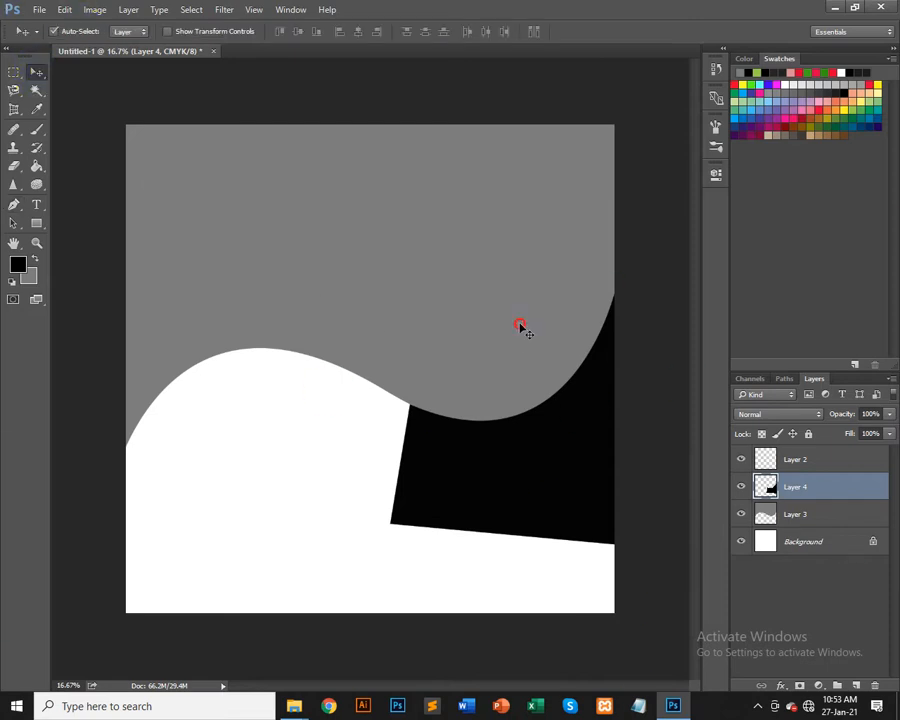
click(831, 515)
drag(824, 505, 828, 464)
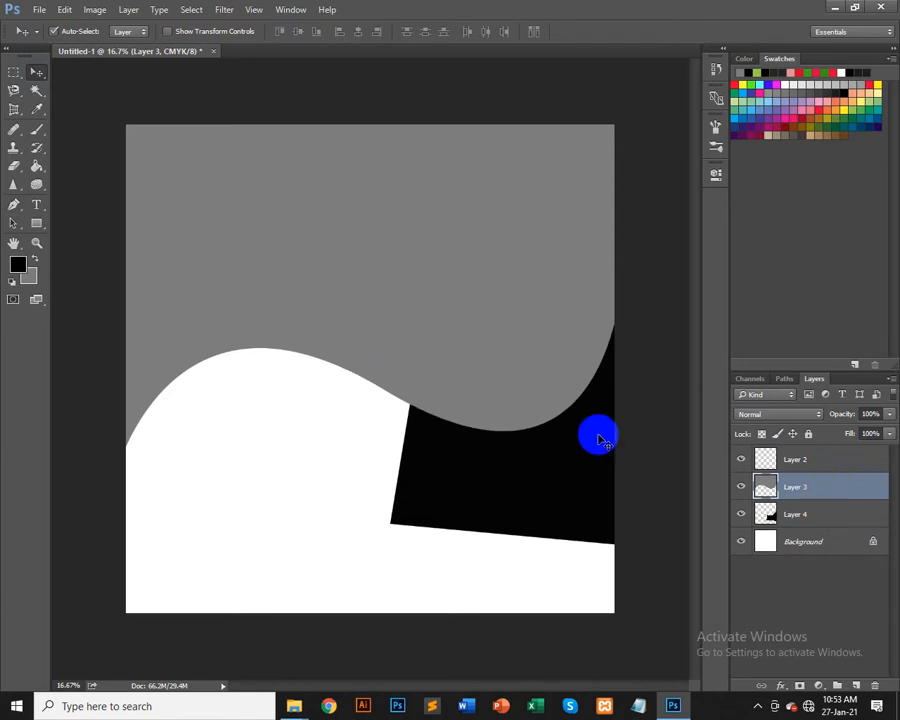
Step: Toggle Layer 3's visibility and move Layer 4 back above Layer 3
click(741, 487)
click(741, 487)
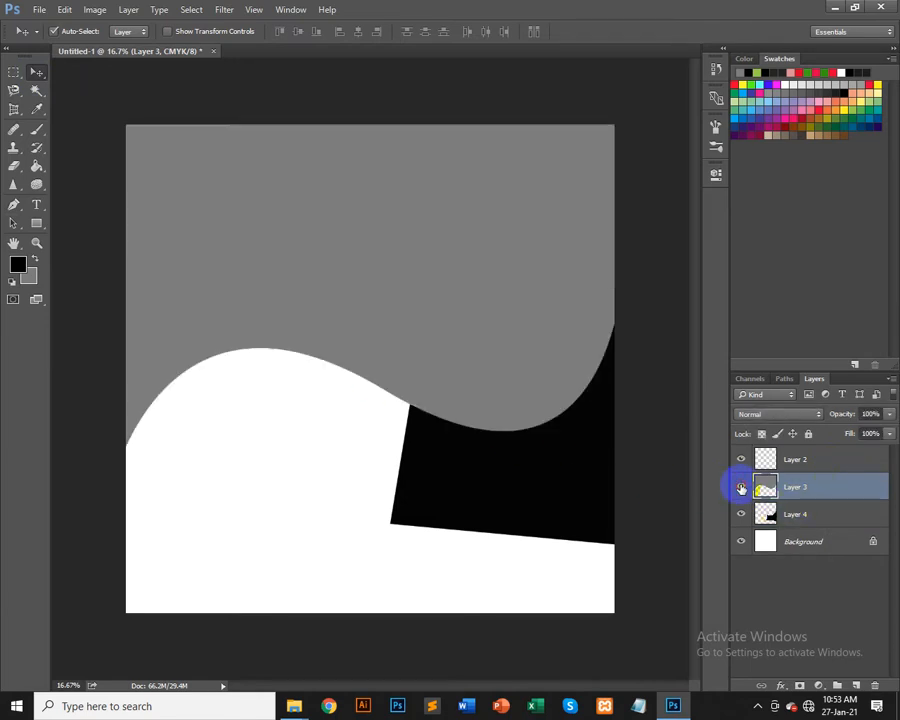
click(741, 487)
click(741, 488)
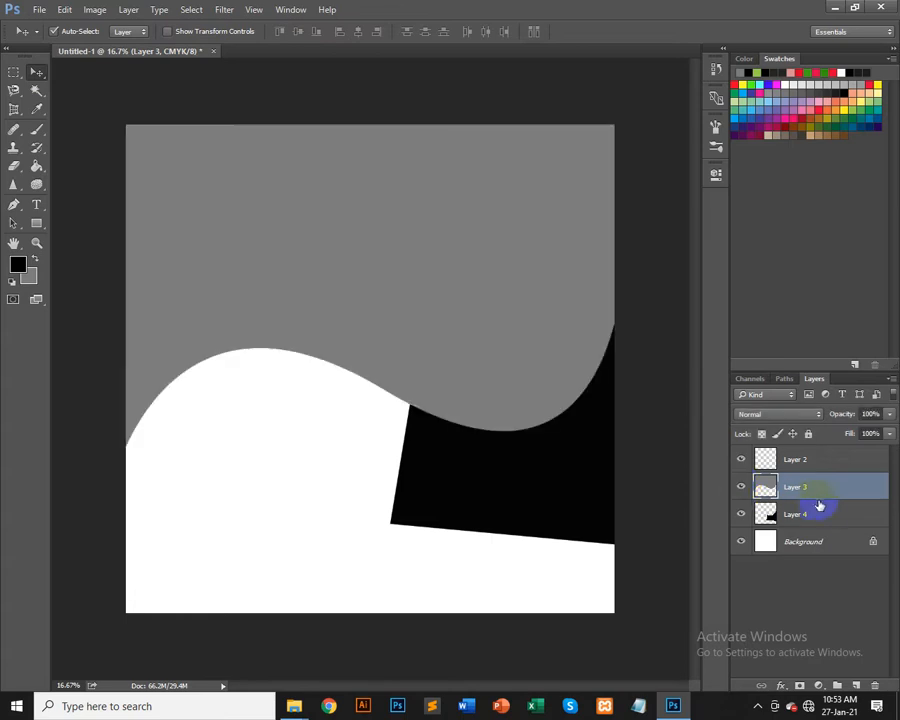
click(830, 516)
drag(839, 484, 840, 473)
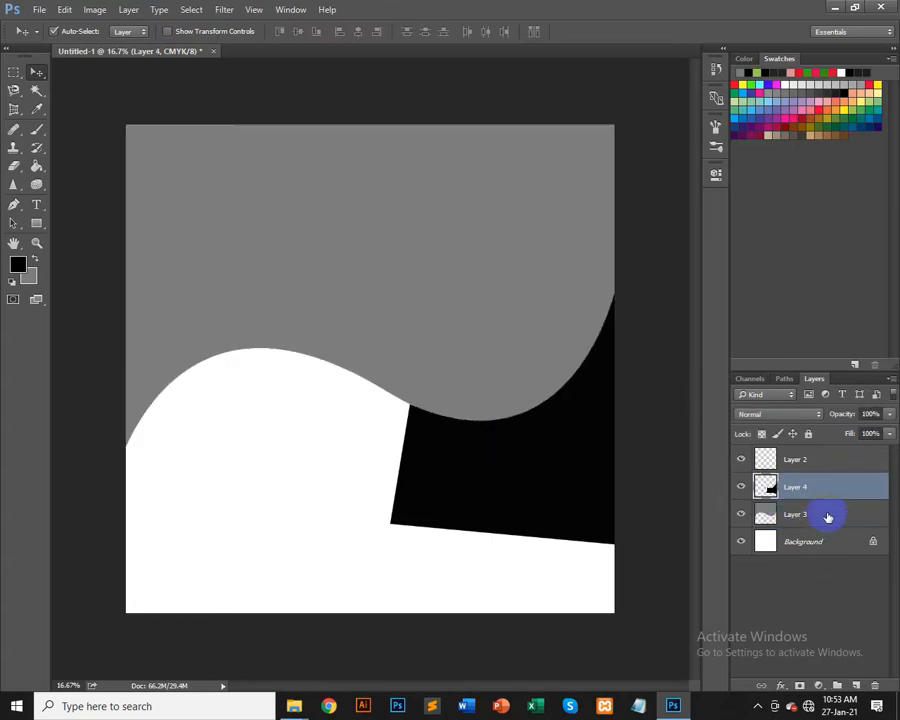
Step: Load Layer 3's shape as a selection and toggle Layer 3's visibility off and on
click(767, 517)
ctrl+click(765, 517)
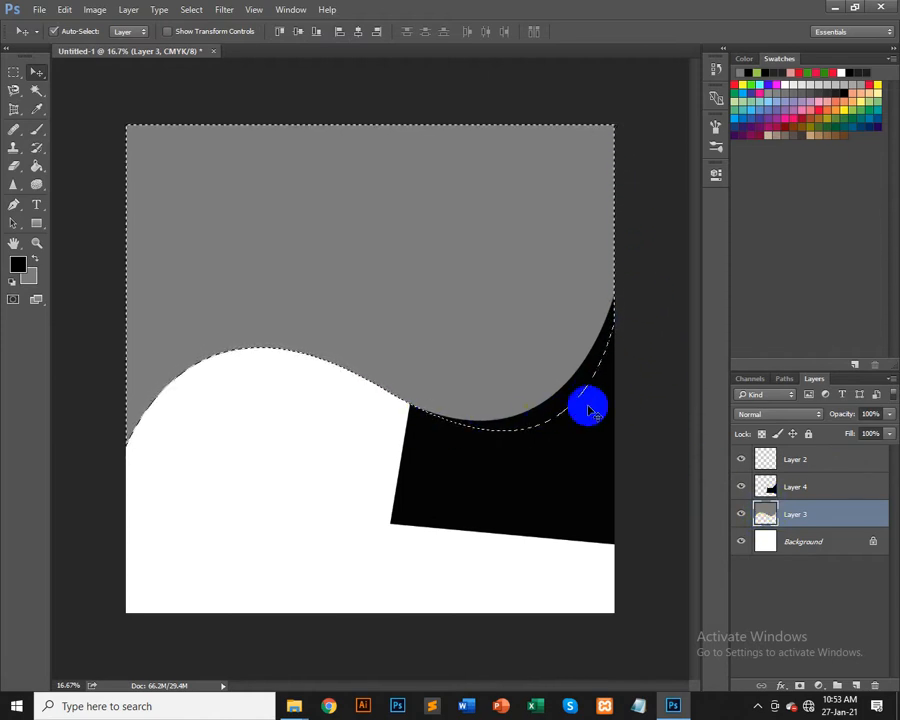
click(741, 517)
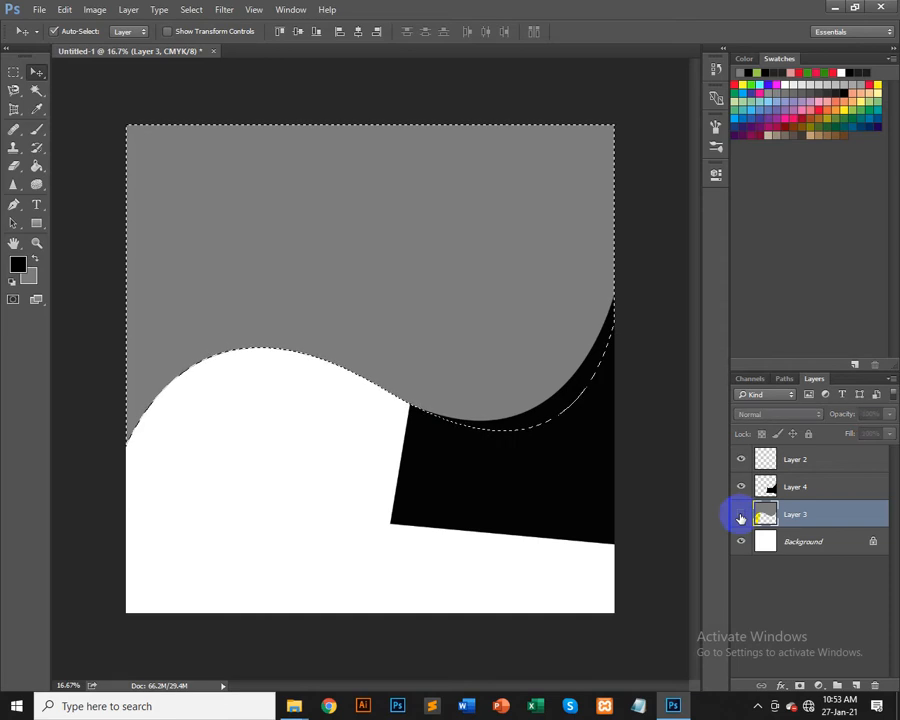
click(741, 516)
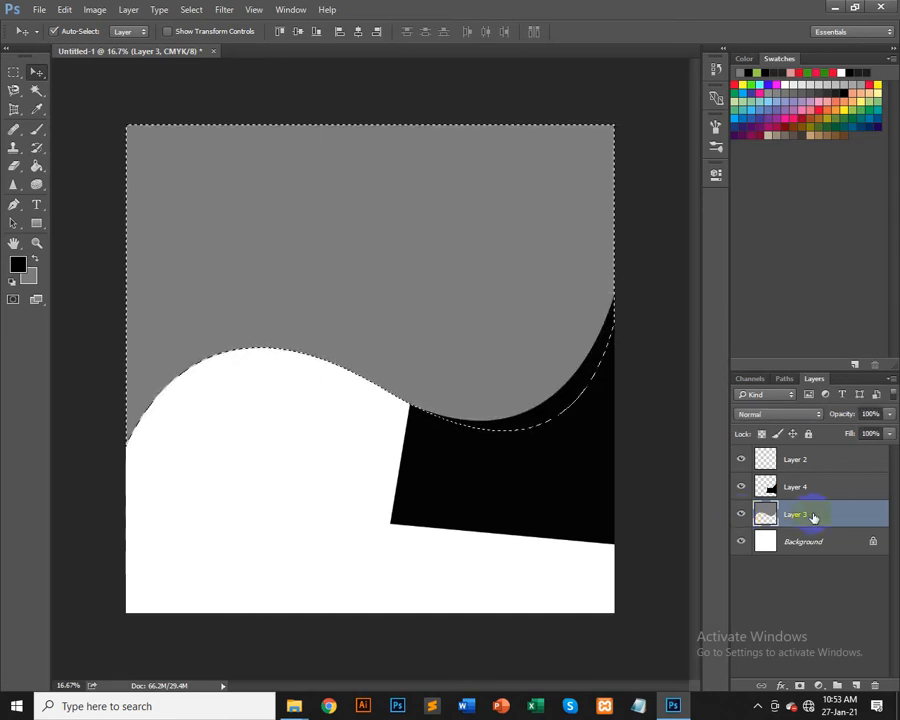
mouse_move(822, 515)
mouse_down()
mouse_move(828, 474)
mouse_move(816, 488)
mouse_move(816, 527)
mouse_up()
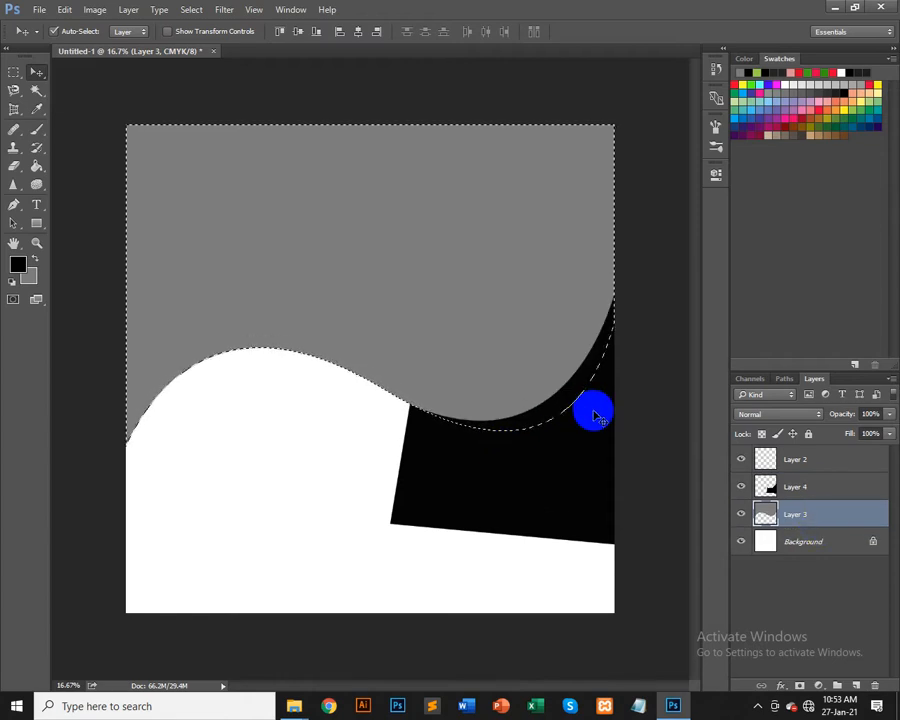
click(837, 489)
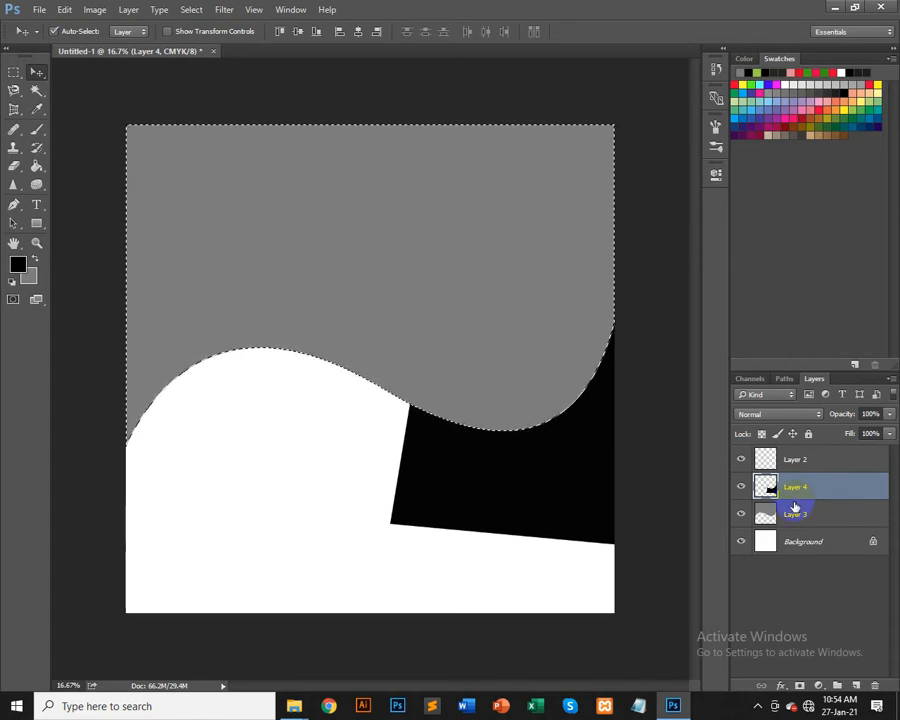
key(ctrl+z)
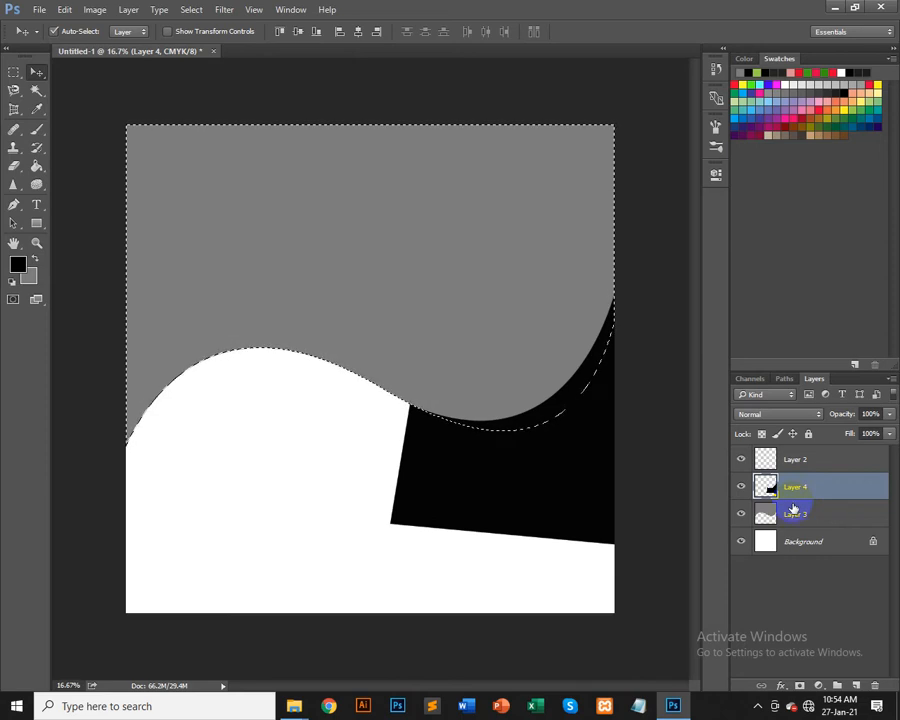
Step: Reload Layer 3's shape as a selection with Layer 4 active, and toggle Layer 4's visibility off and on
ctrl+click(772, 517)
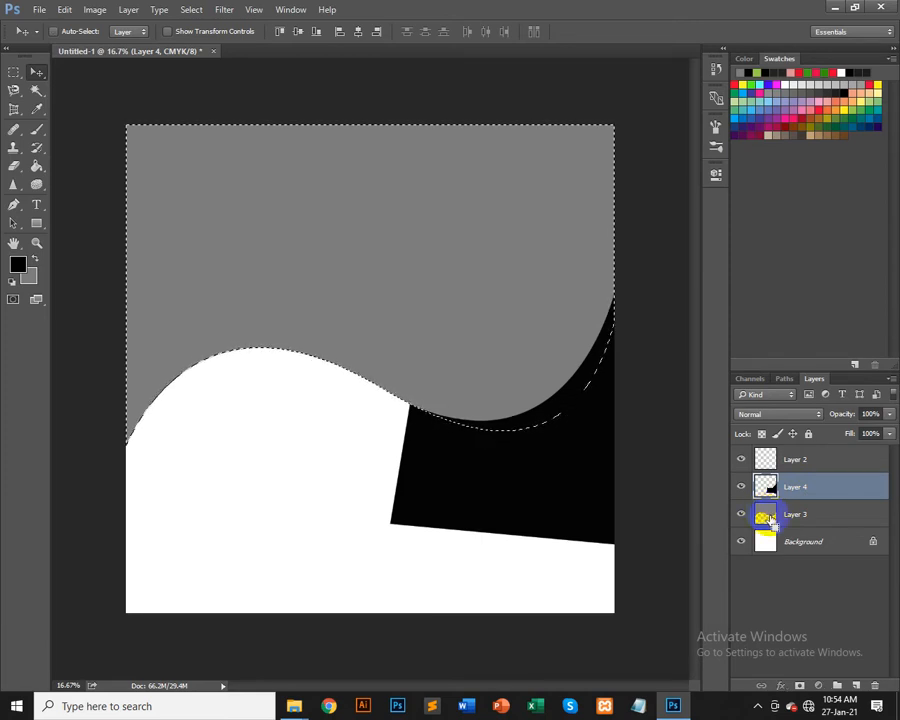
mouse_move(767, 517)
mouse_down()
mouse_move(766, 490)
mouse_move(762, 518)
mouse_up()
ctrl+click(761, 518)
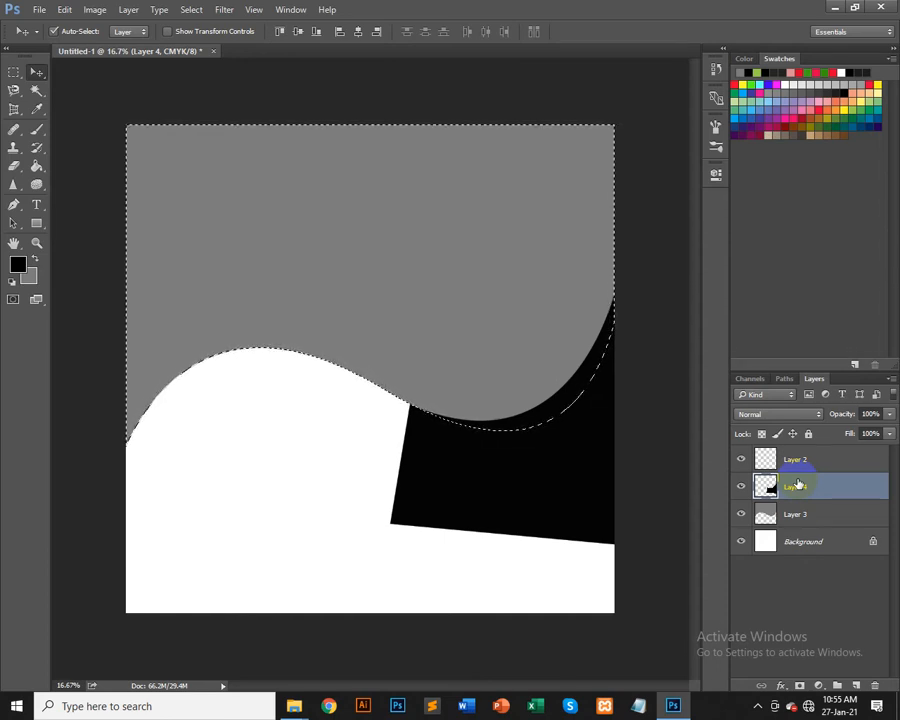
click(739, 488)
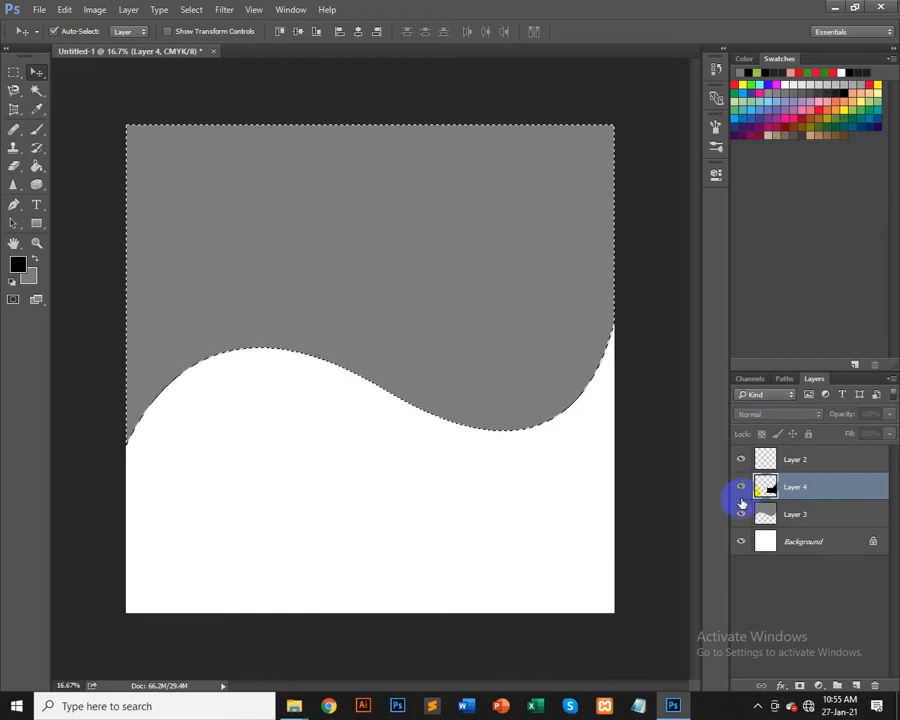
click(740, 488)
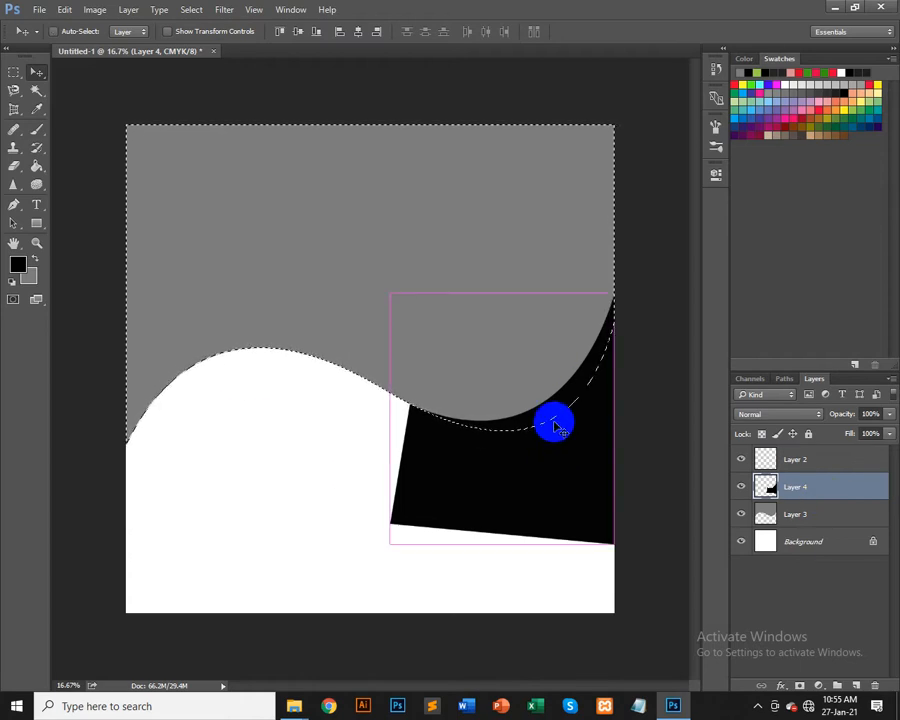
key(ctrl+j)
drag(552, 422, 407, 337)
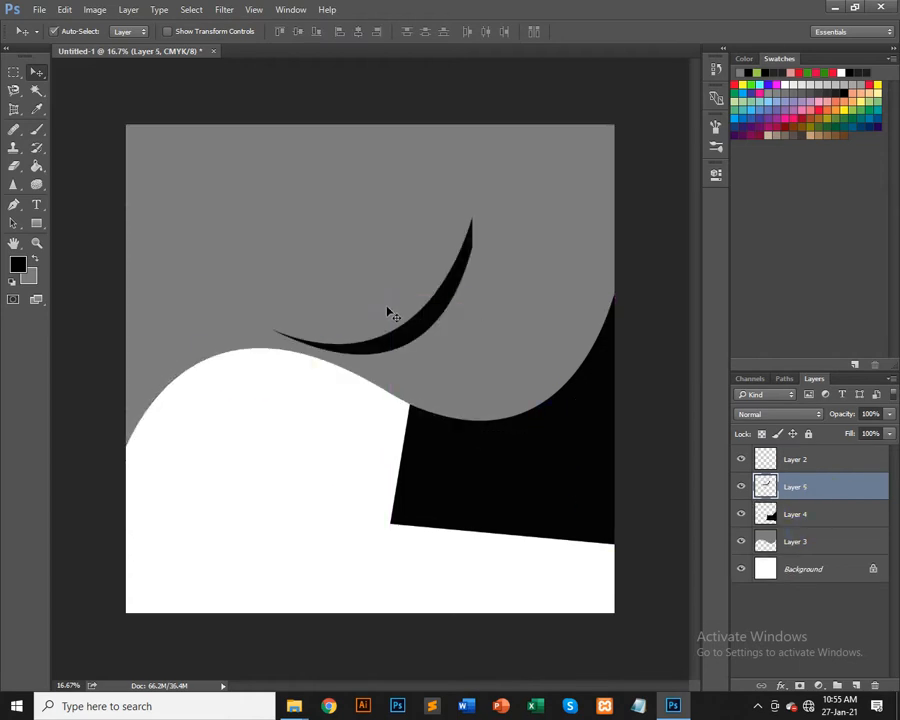
drag(530, 470, 374, 542)
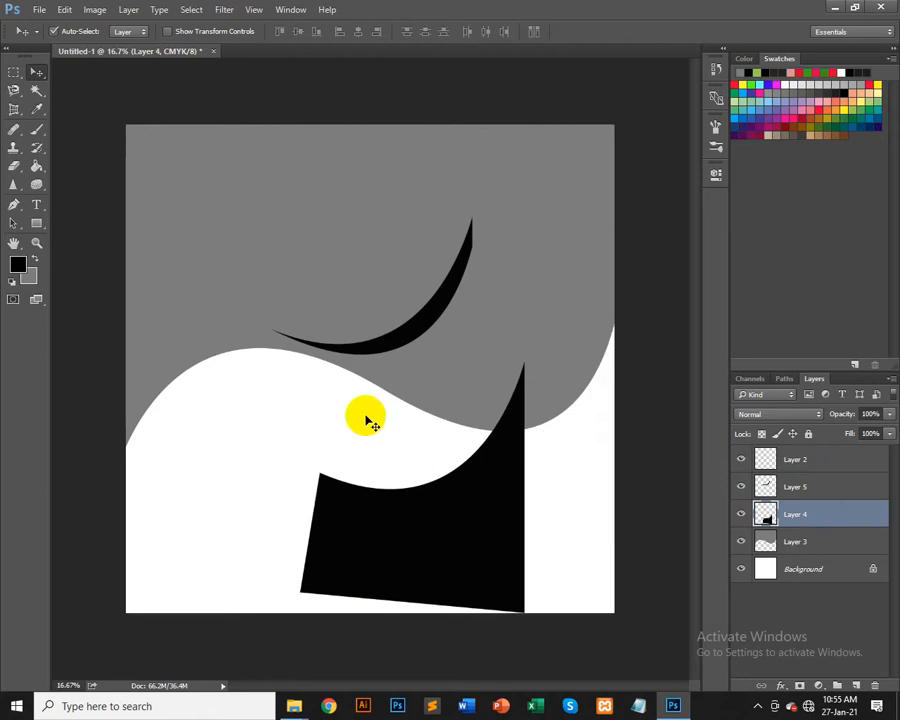
key(Delete)
drag(442, 301, 584, 378)
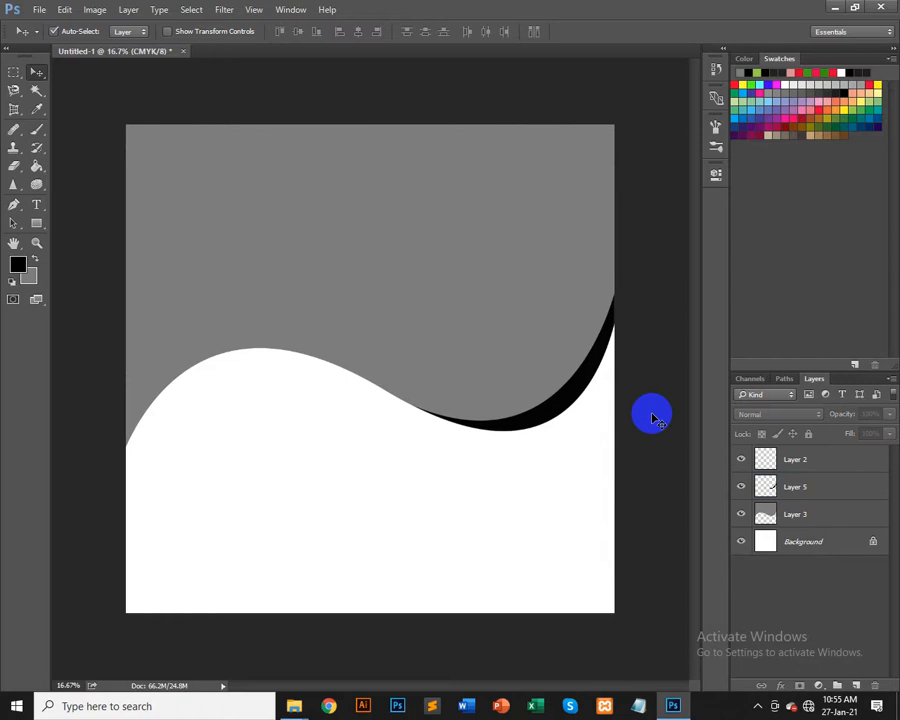
Step: Step back through the history to undo the layer copy, the moves and the layer deletion
key(ctrl+alt+z)
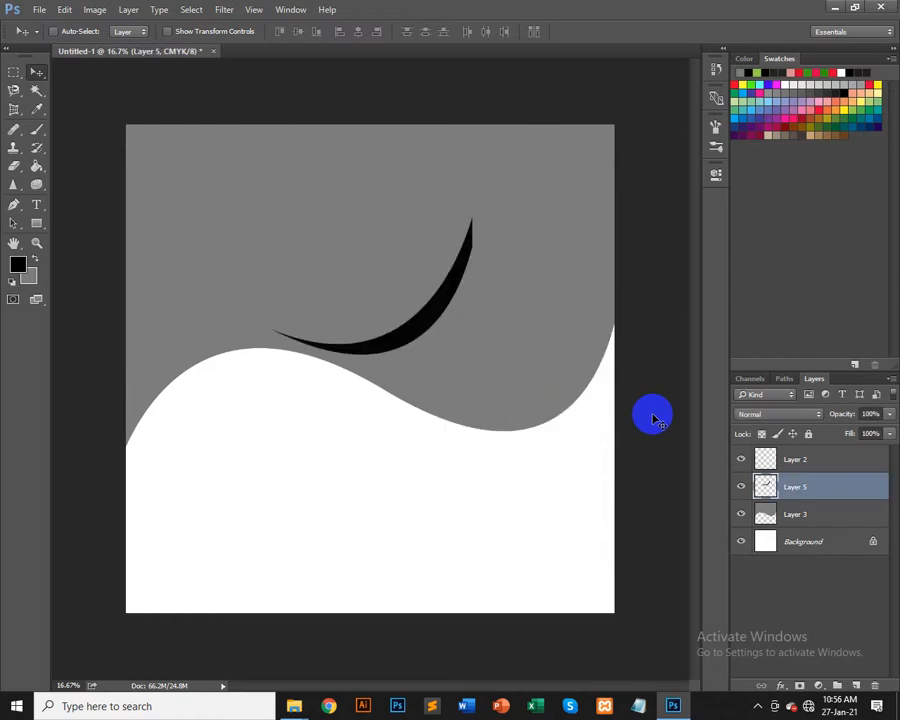
key(ctrl+alt+z)
key(ctrl+alt+z)
key(ctrl+alt+z)
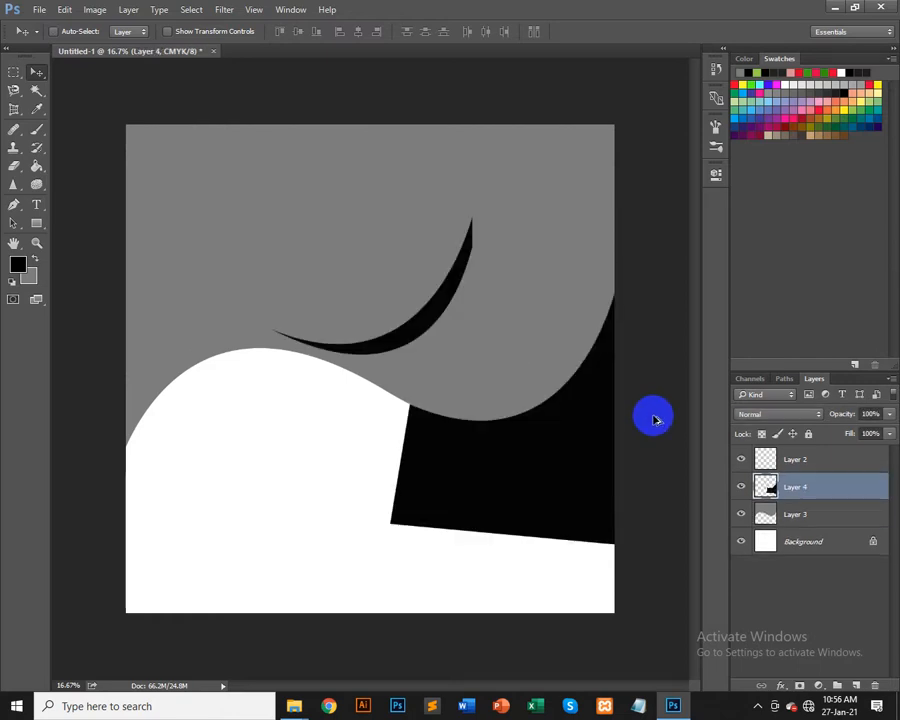
key(ctrl+alt+z)
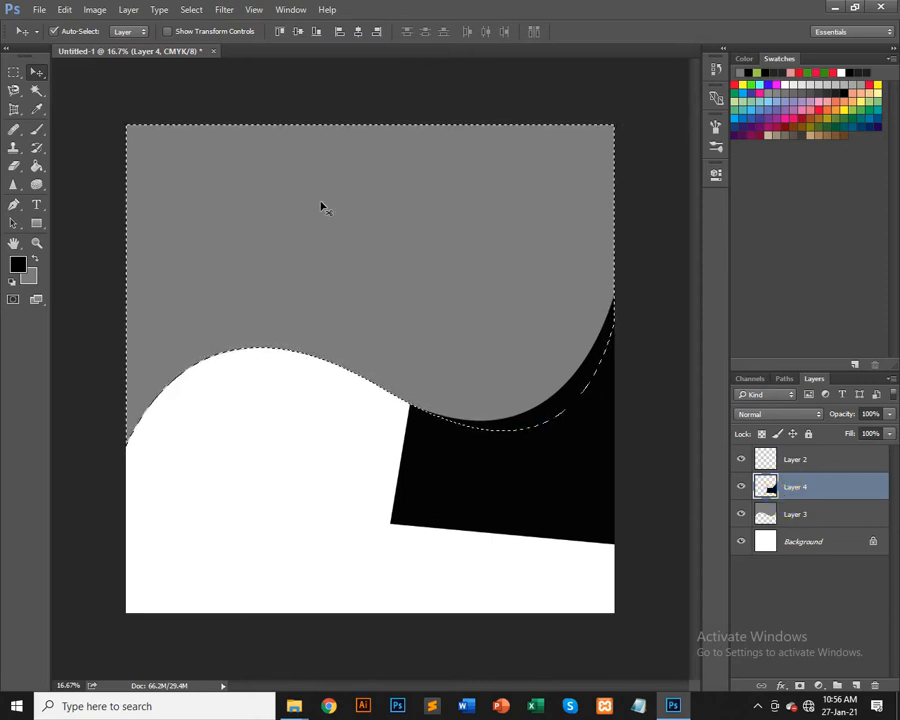
Step: Invert the selection, delete it from Layer 4 to leave a thin black ridge edge, and deselect
click(190, 11)
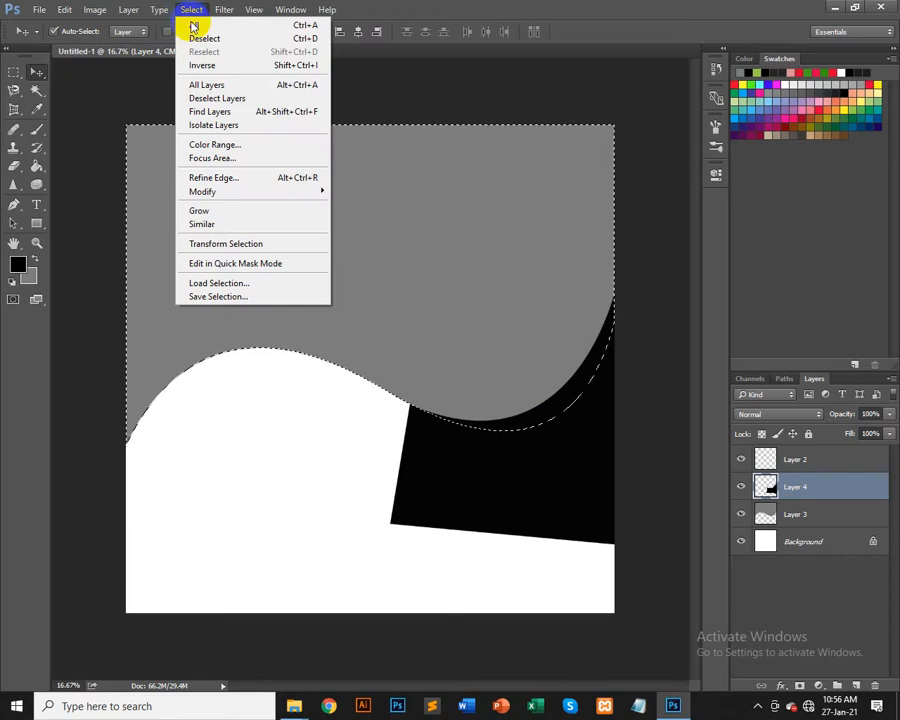
click(297, 66)
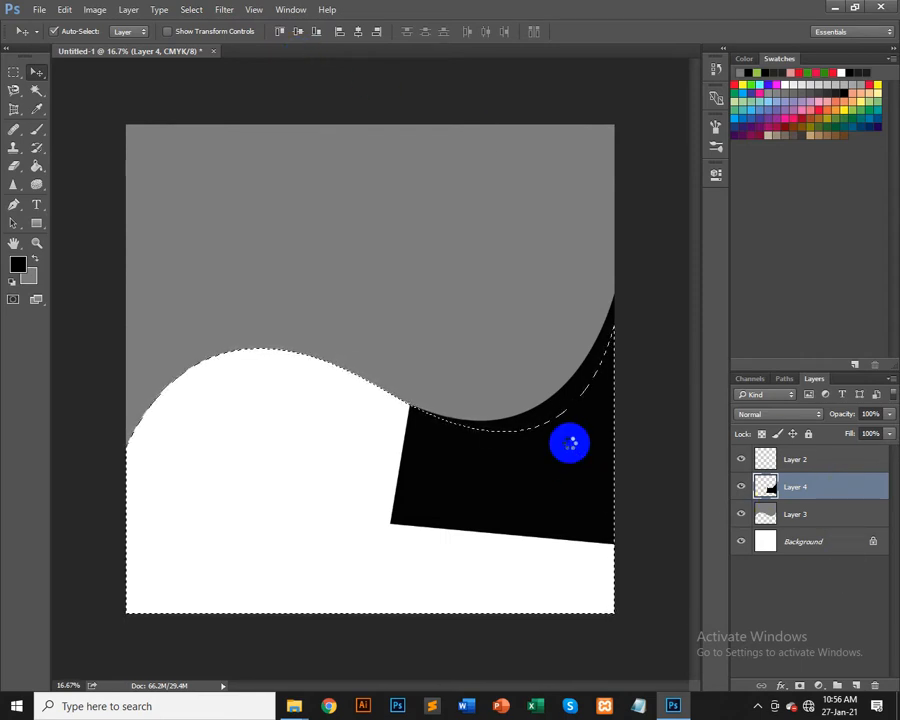
key(Delete)
key(ctrl)
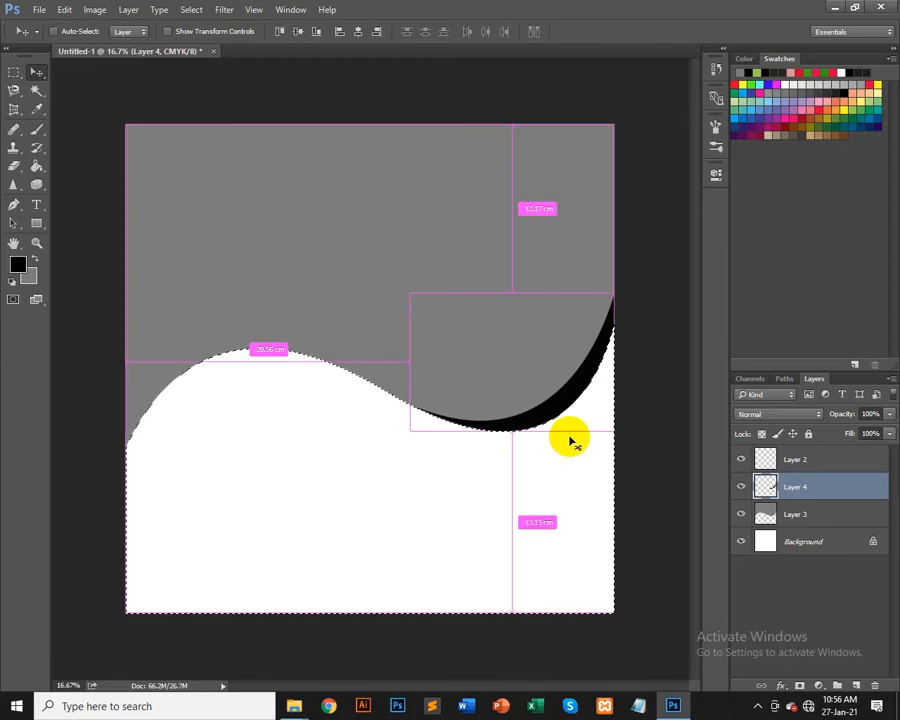
key(ctrl+d)
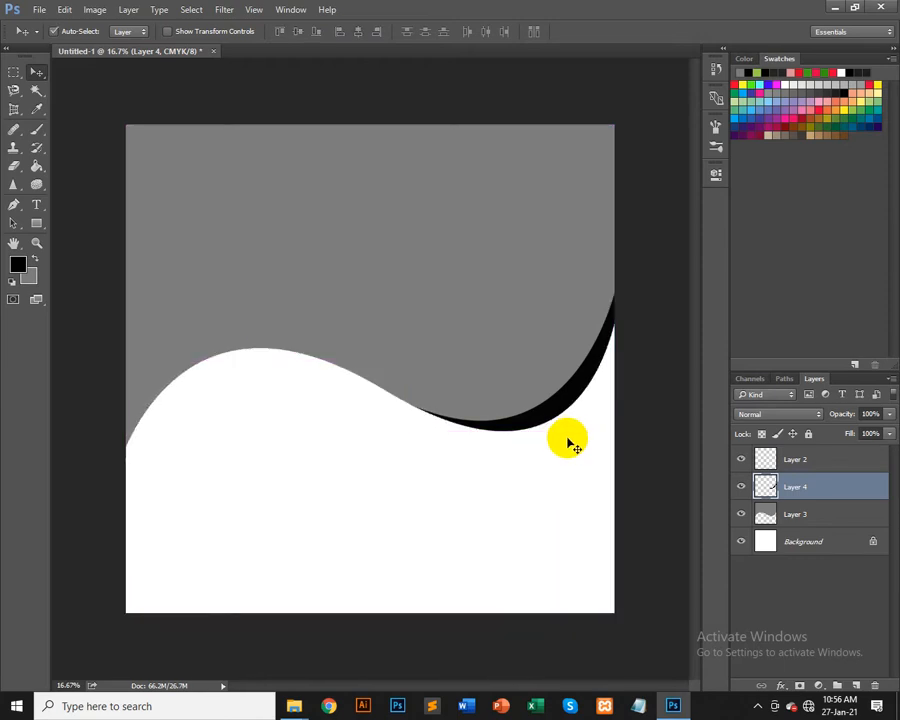
drag(568, 414, 590, 494)
key(ctrl+z)
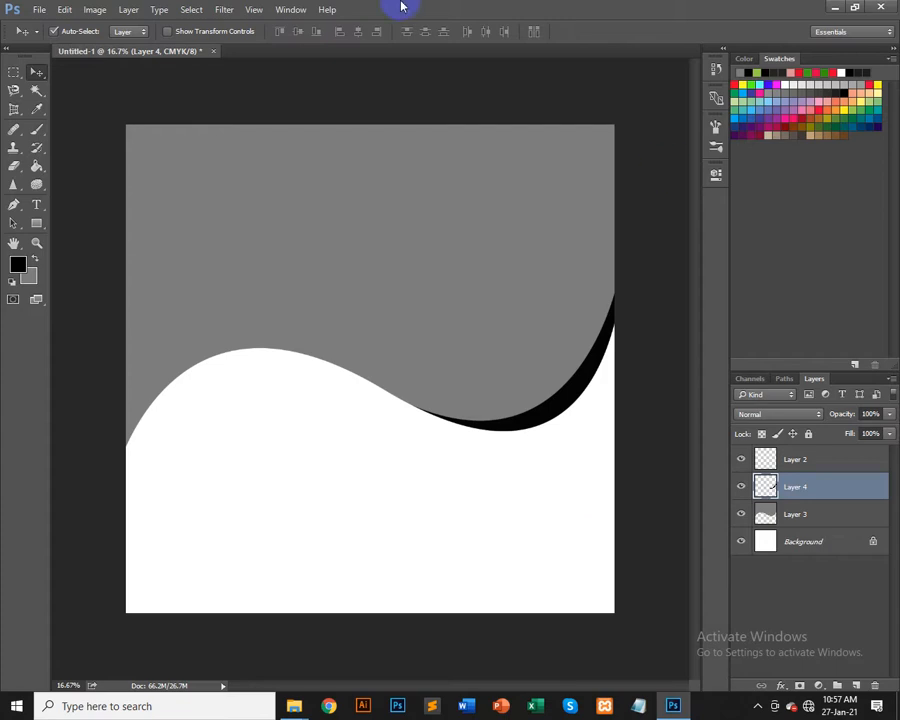
Step: Draw a Pen path along the white ridge's left slope over its crest, with corner points above and off the left edge, and convert it to a selection
click(14, 204)
click(122, 433)
click(125, 481)
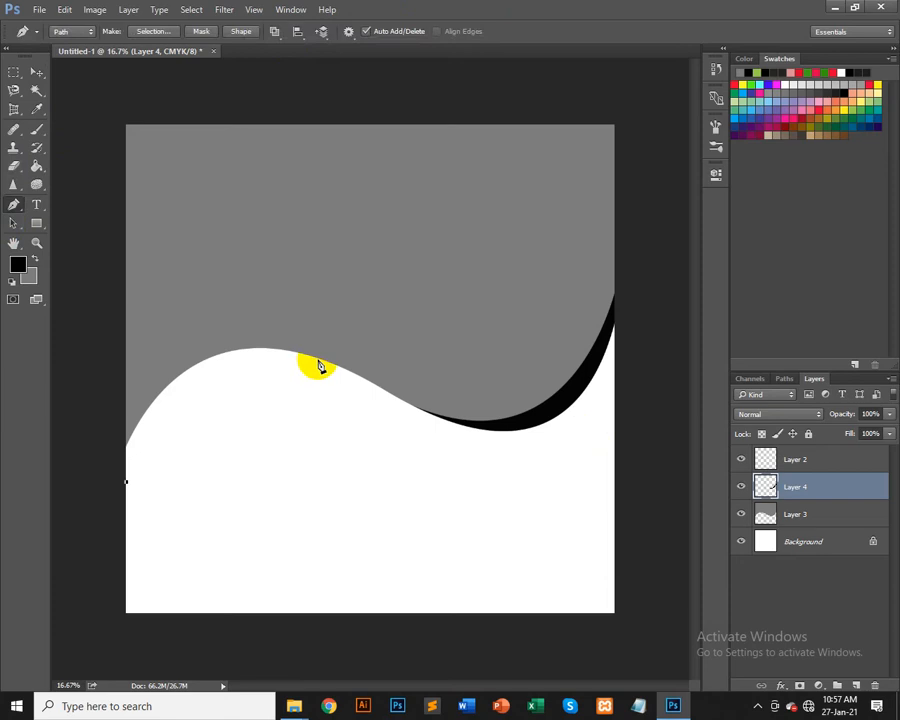
drag(325, 364, 478, 411)
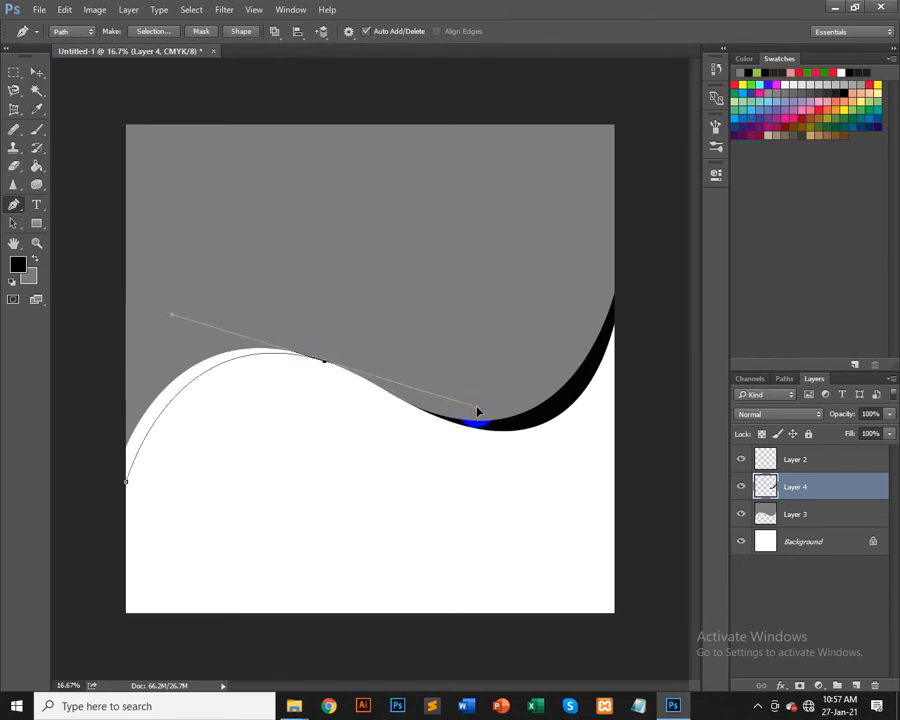
alt+click(325, 362)
click(309, 296)
click(86, 341)
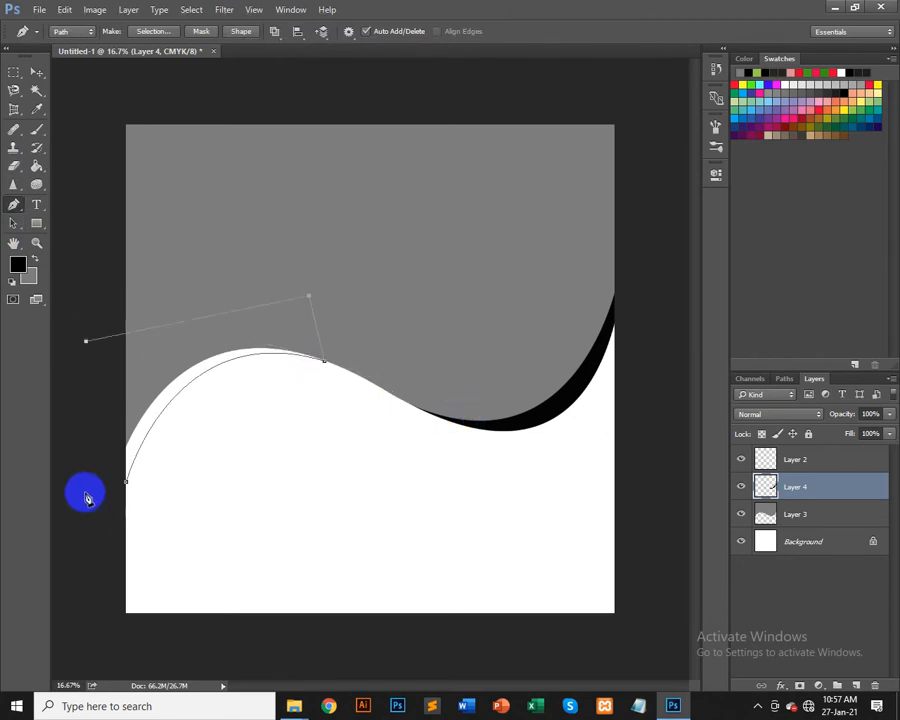
click(88, 493)
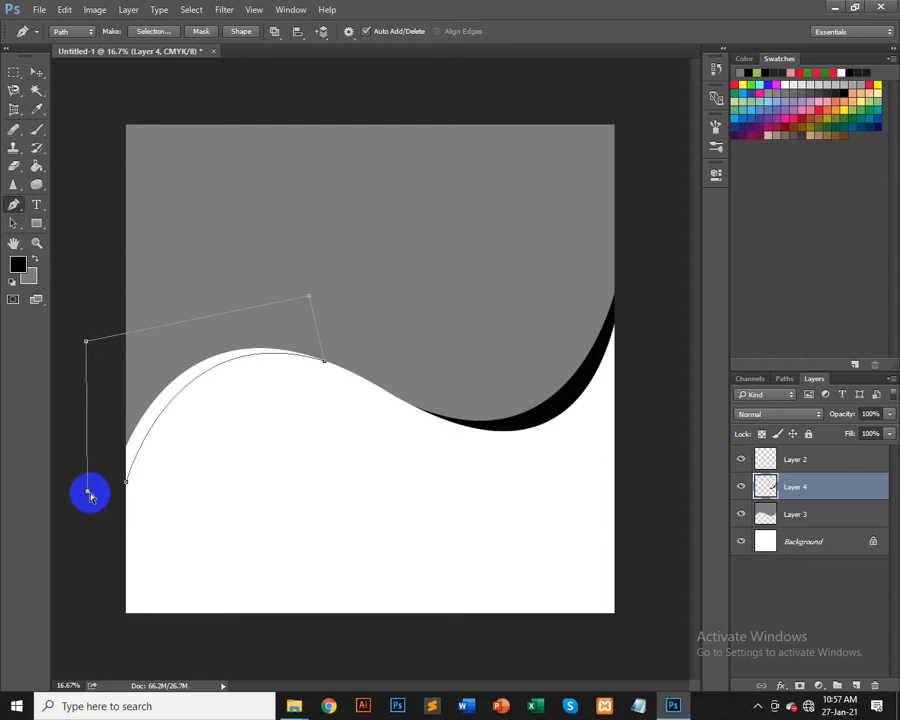
key(ctrl+Return)
Step: Add a new layer, fill the selection with black, and deselect
key(ctrl+shift+n)
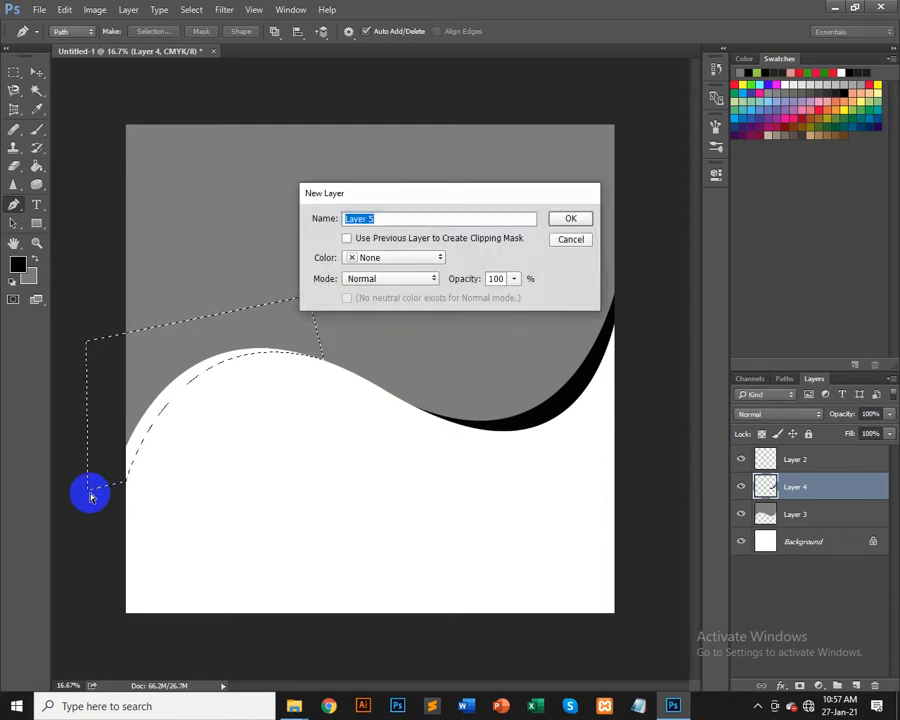
key(Return)
key(alt+BackSpace)
key(ctrl+d)
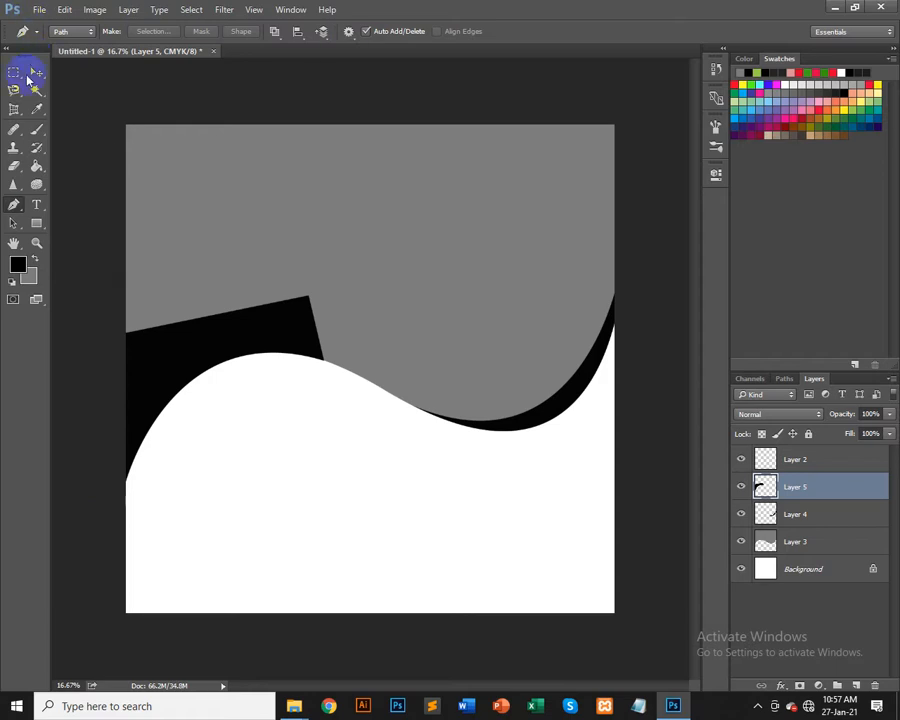
Step: Select Layer 3 and toggle its visibility off and on
click(392, 232)
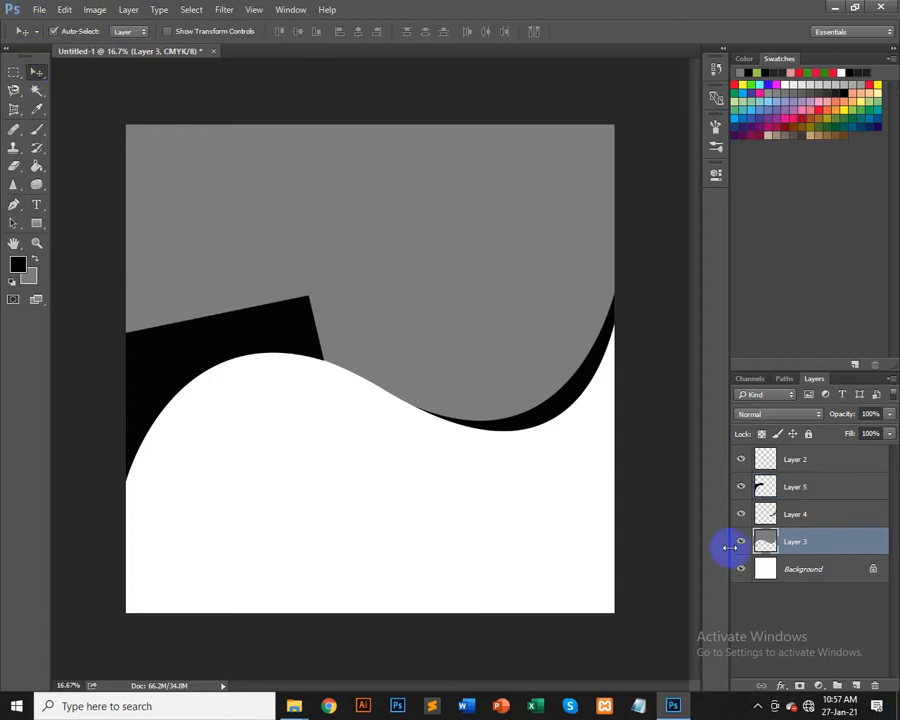
click(739, 542)
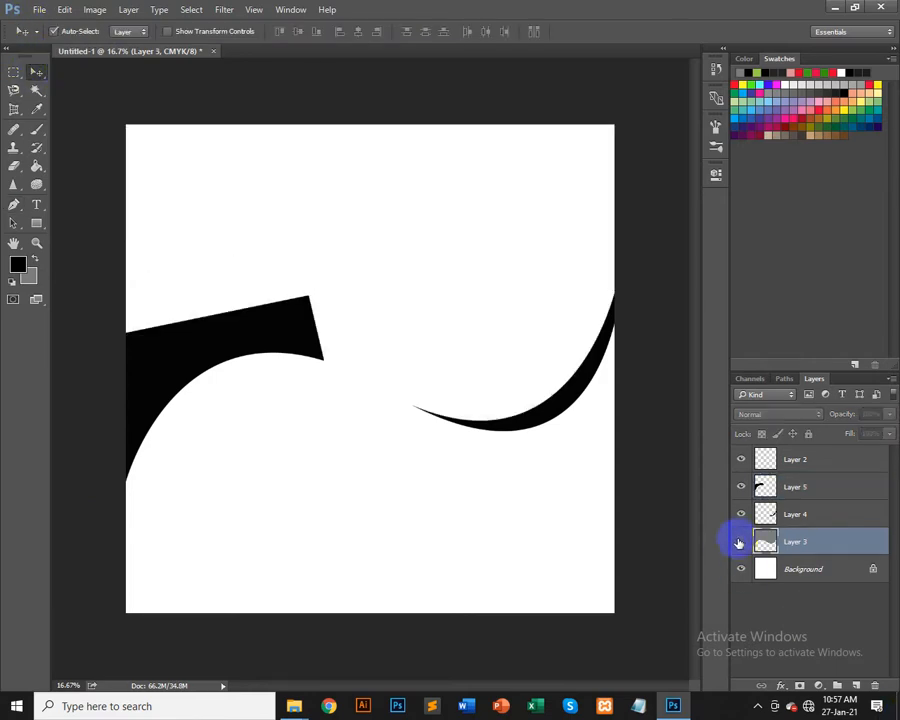
click(739, 542)
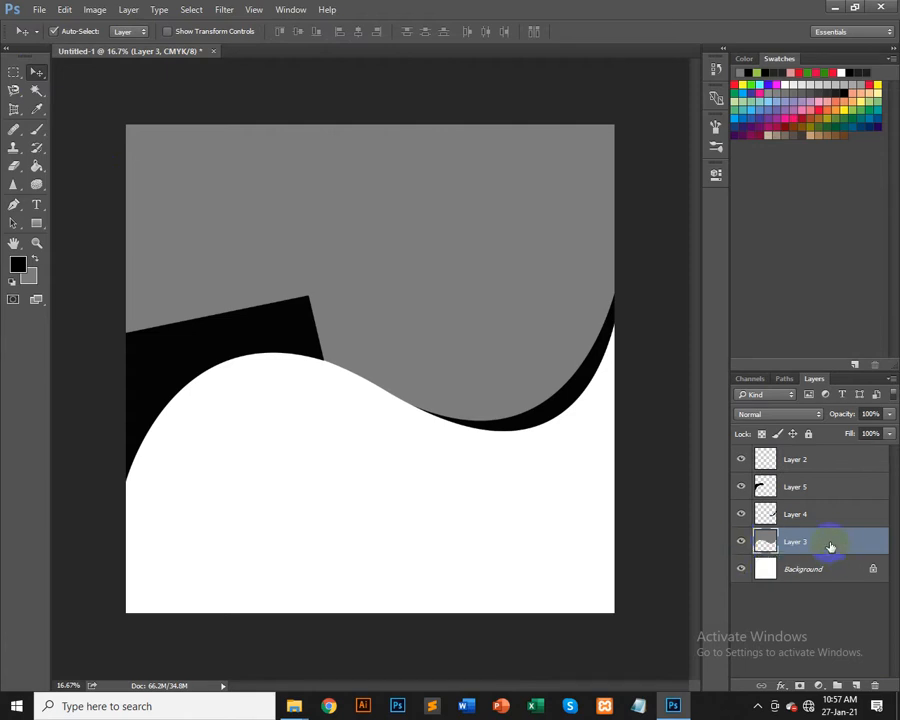
drag(800, 551, 818, 556)
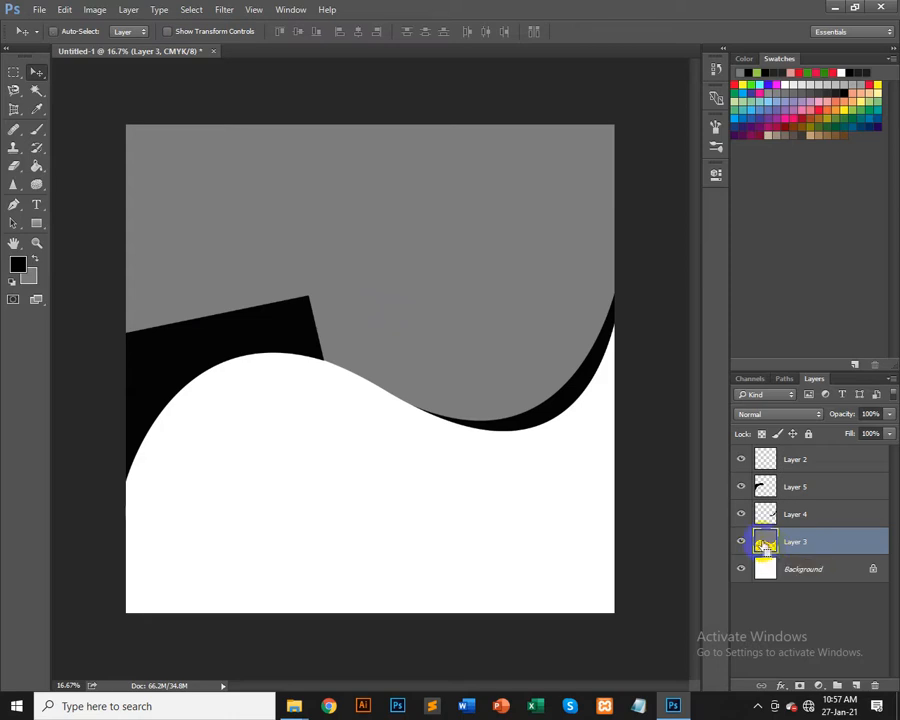
Step: Load Layer 3's shape as a selection, delete that area from Layer 5, and deselect
ctrl+click(764, 545)
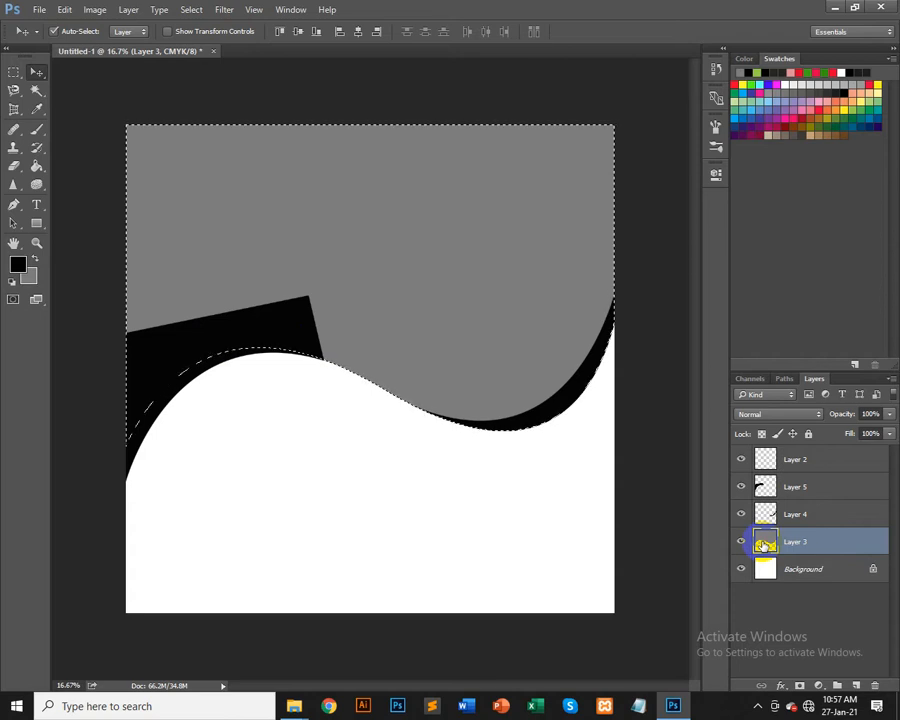
click(808, 492)
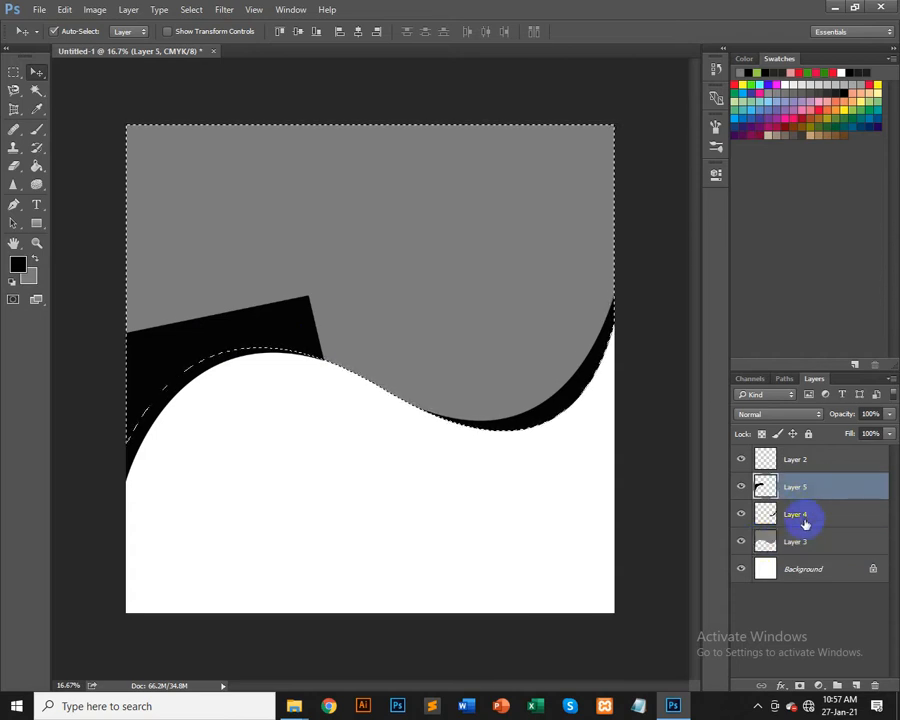
key(Delete)
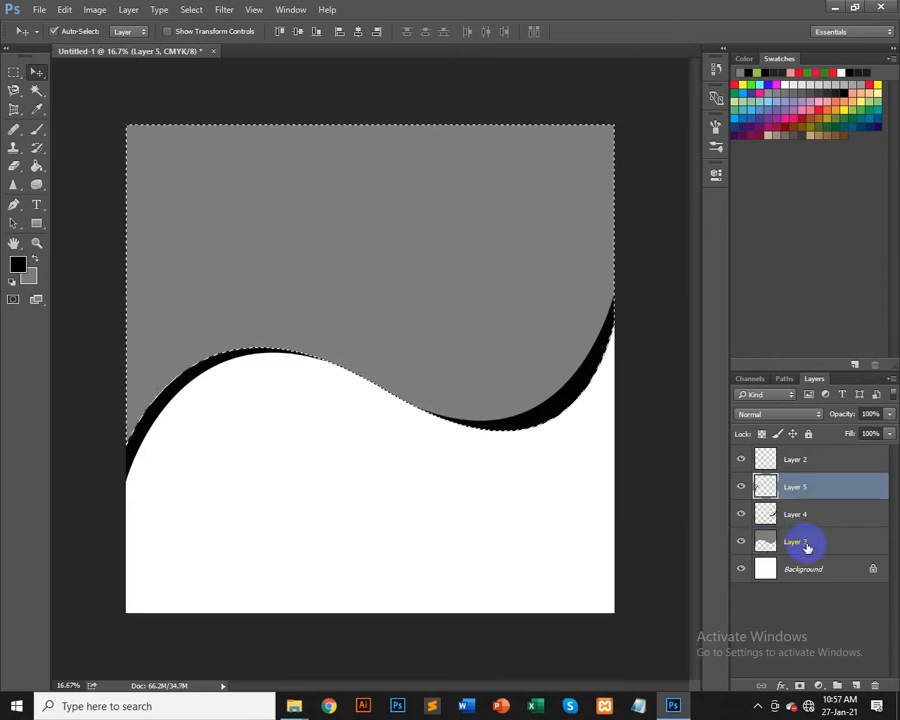
key(ctrl+d)
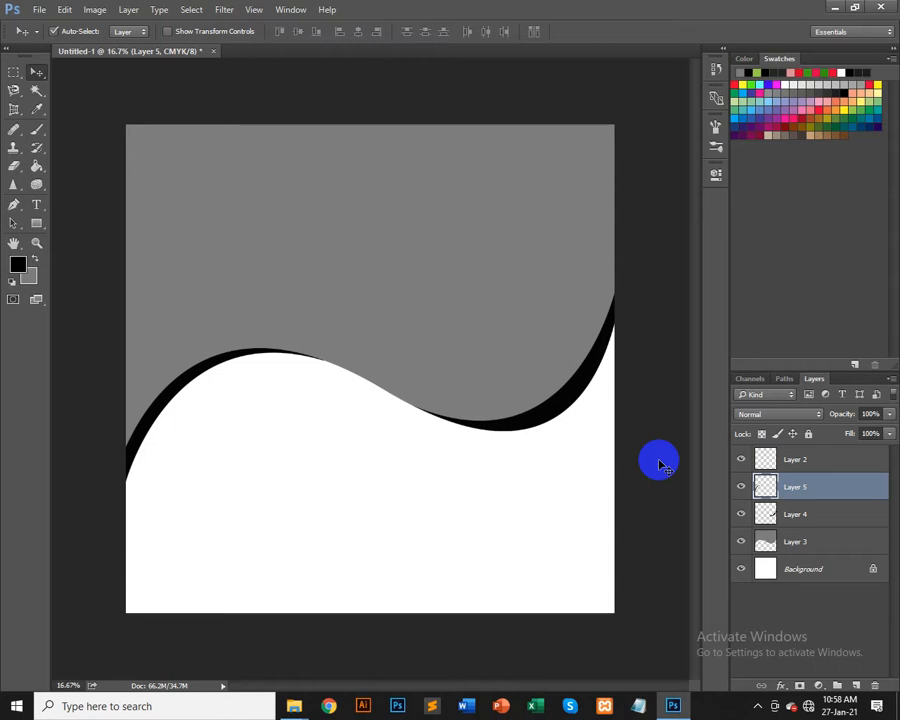
Step: Hide Layer 4
click(741, 514)
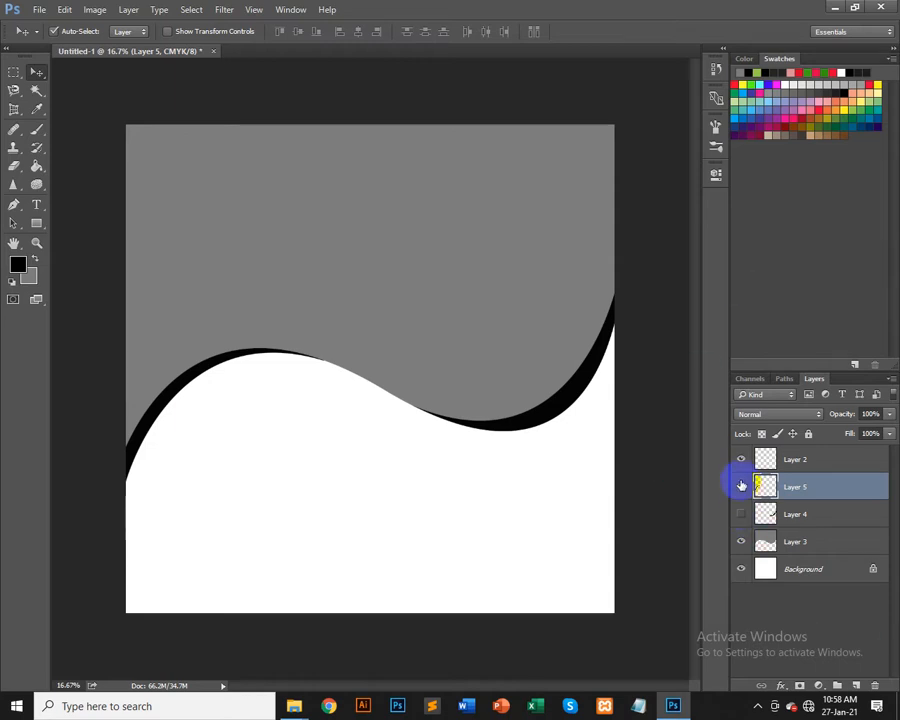
Step: Hide Layer 5 and toggle Layer 3's visibility off and on
click(741, 486)
click(740, 540)
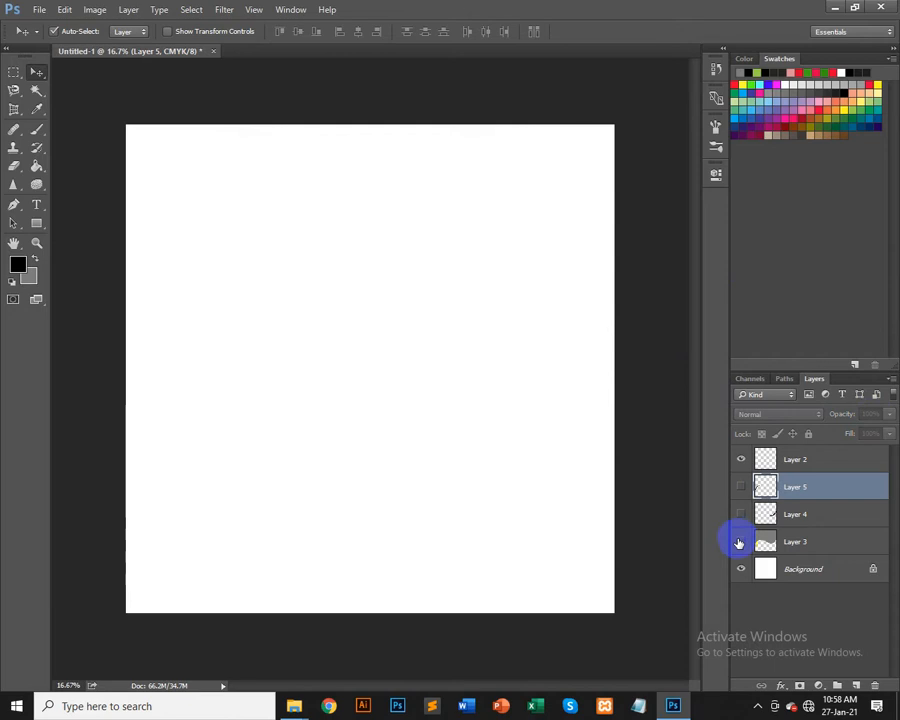
click(740, 538)
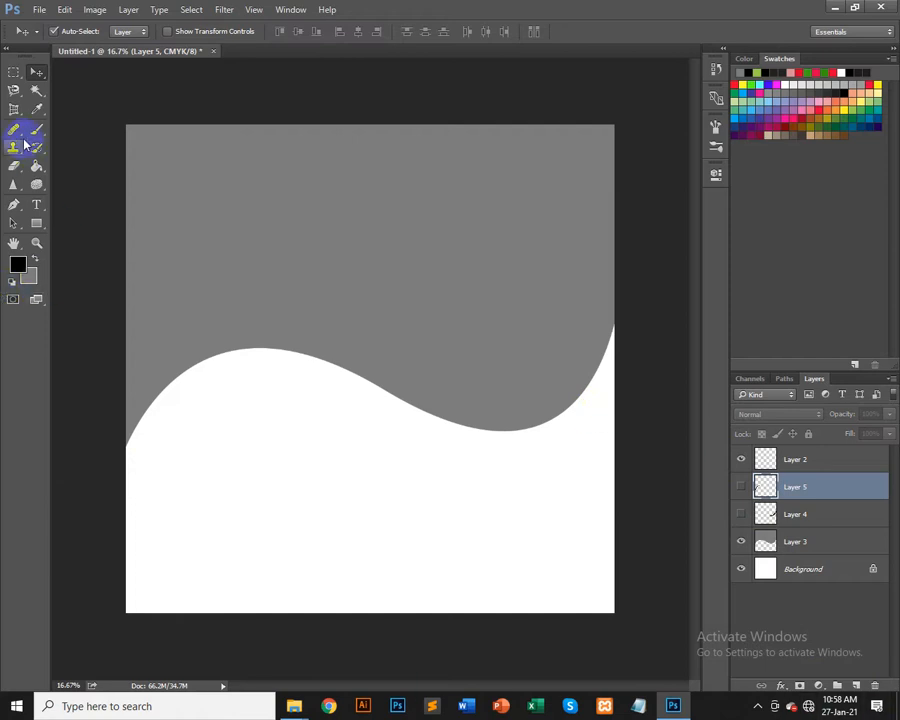
Step: With the Pen tool, draw a closed crescent-shaped path across the lower left of the canvas below the white ridge
click(14, 204)
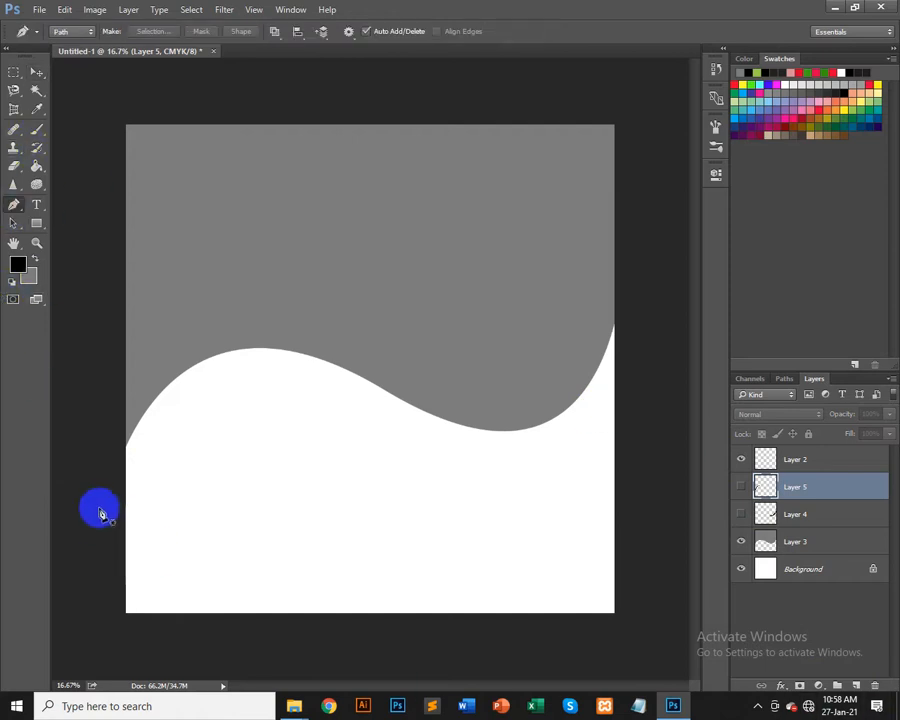
click(122, 478)
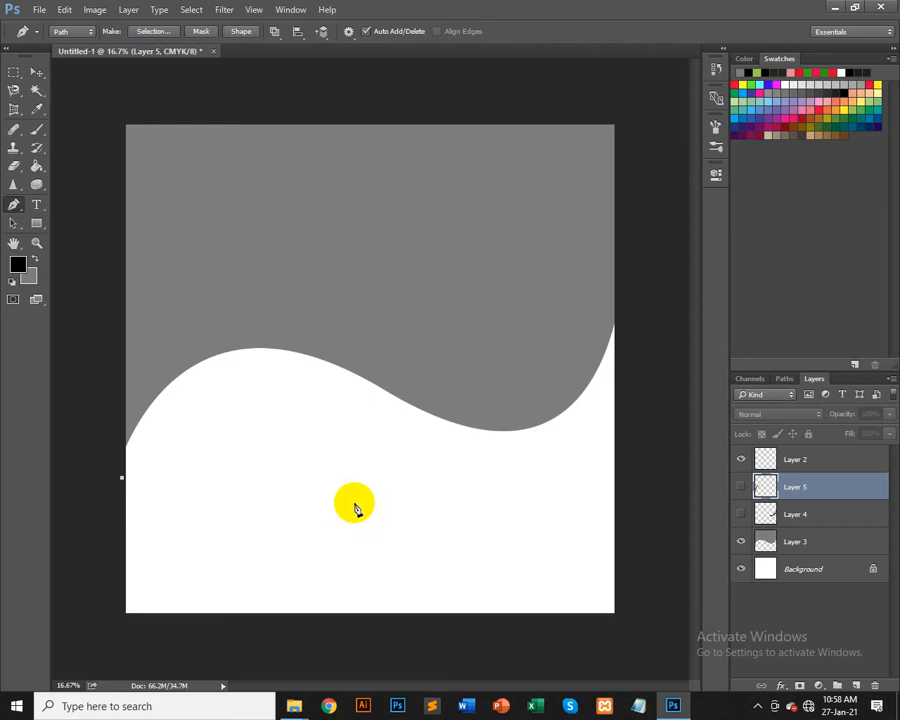
drag(399, 479, 557, 322)
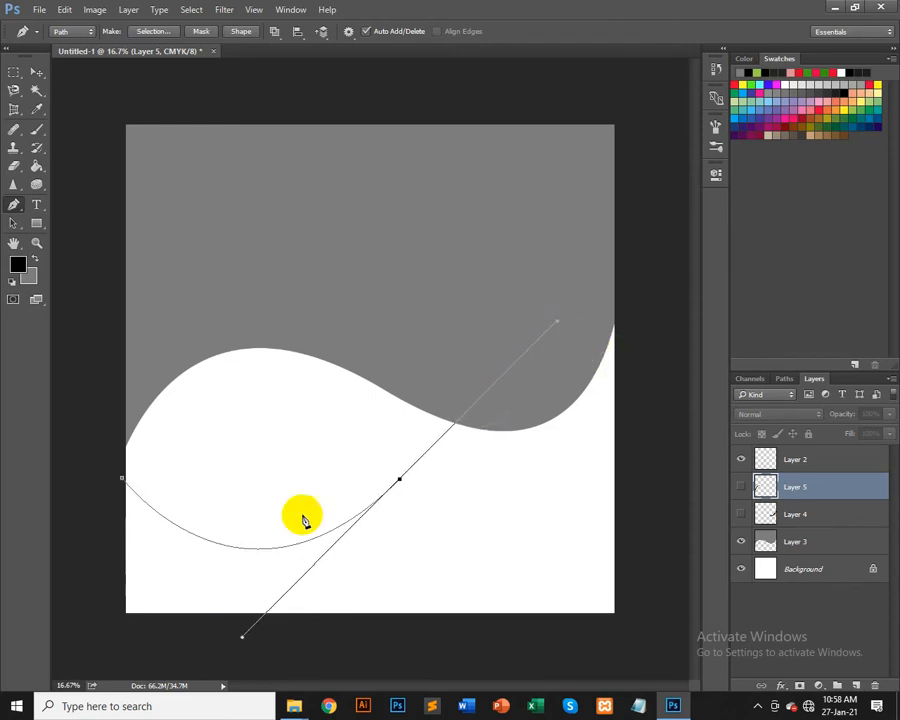
alt+click(400, 481)
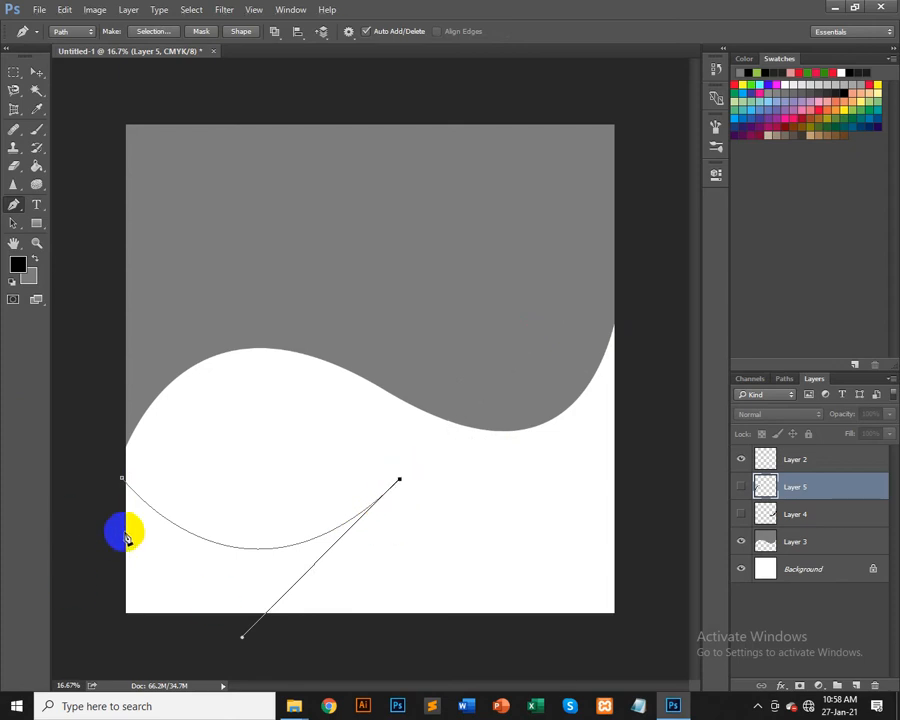
key(ctrl+minus)
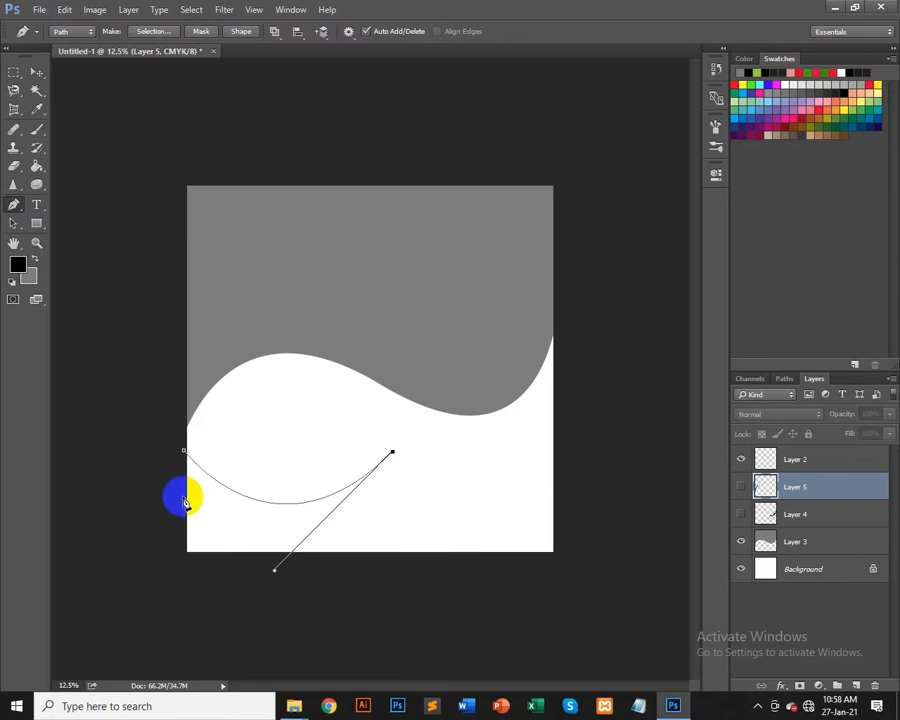
click(182, 488)
drag(132, 450, 62, 403)
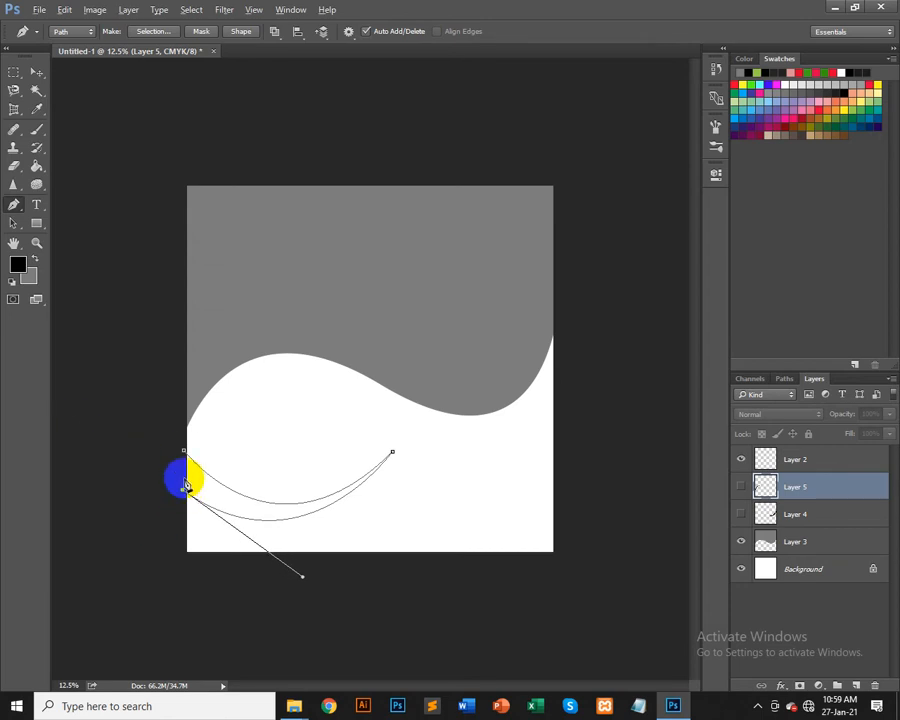
click(184, 452)
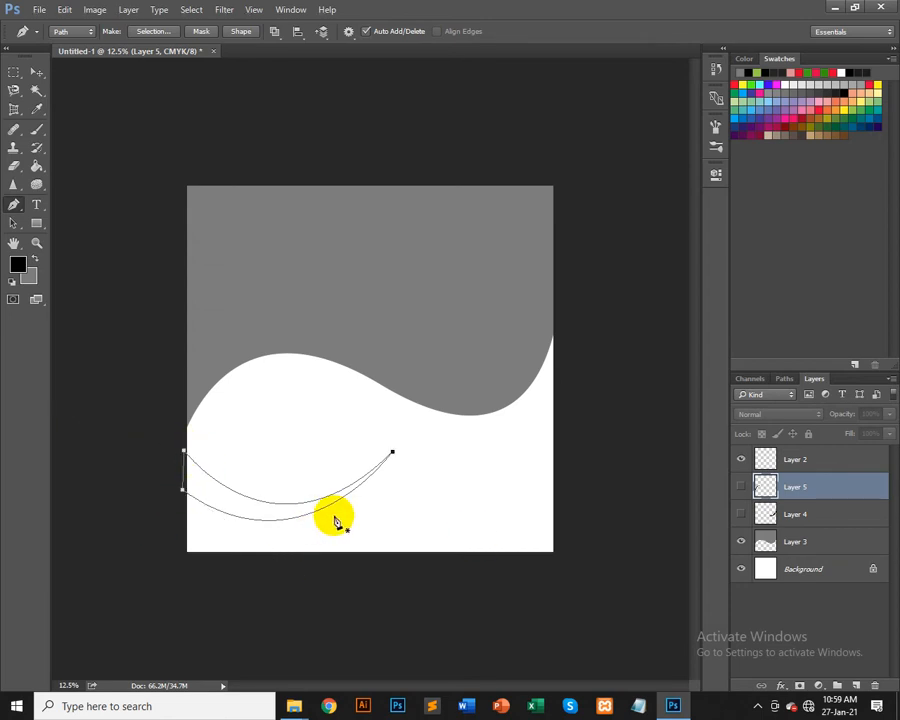
key(ctrl+plus)
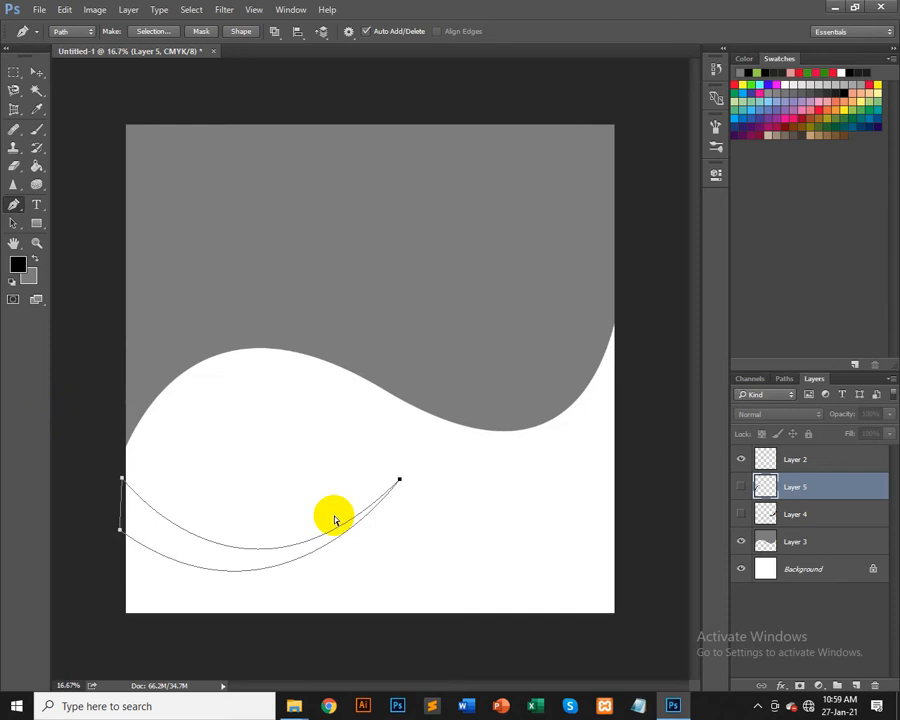
Step: Load the path as a selection, fill it with black on a new layer, and deselect
key(ctrl+Return)
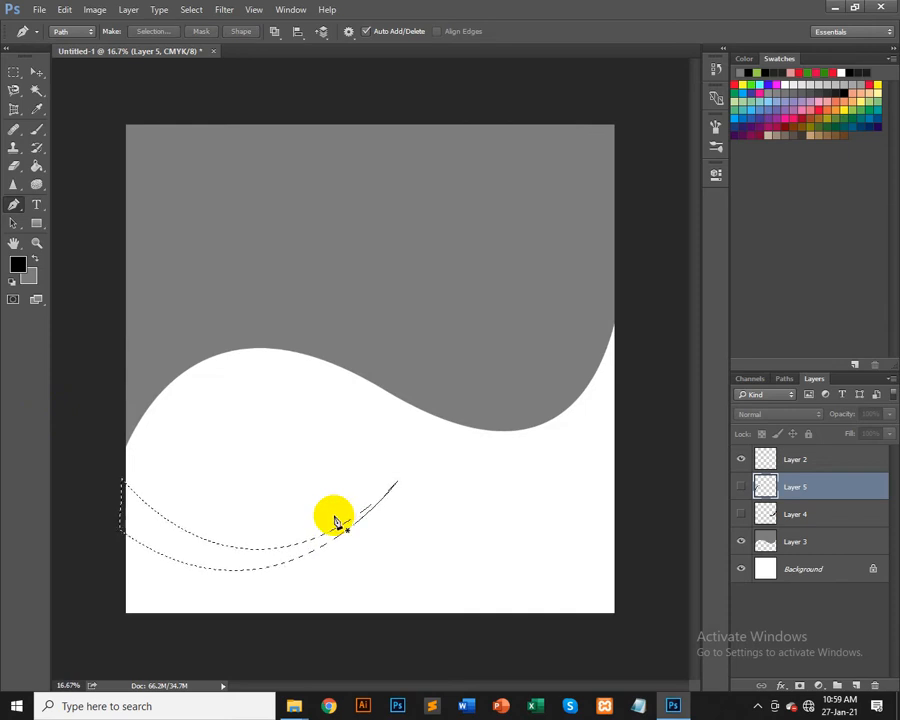
key(ctrl+shift+n)
key(Return)
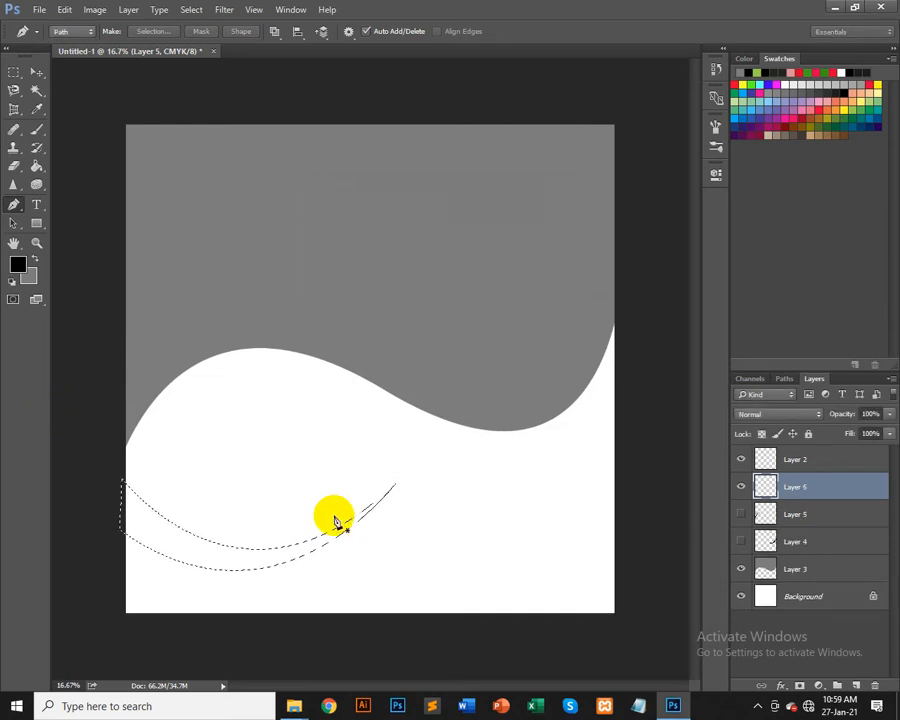
click(337, 521)
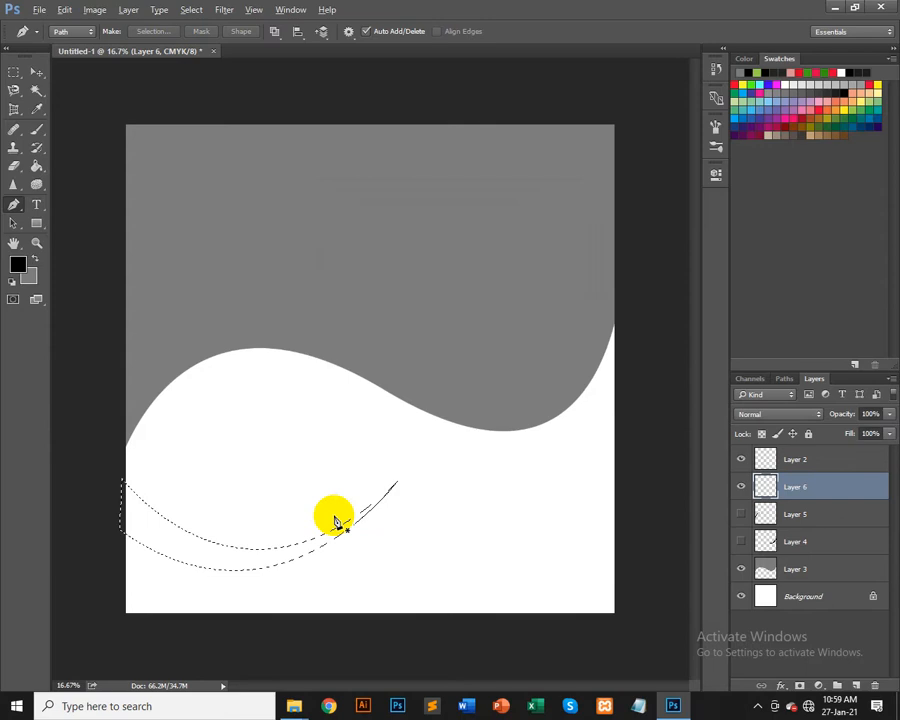
key(alt+BackSpace)
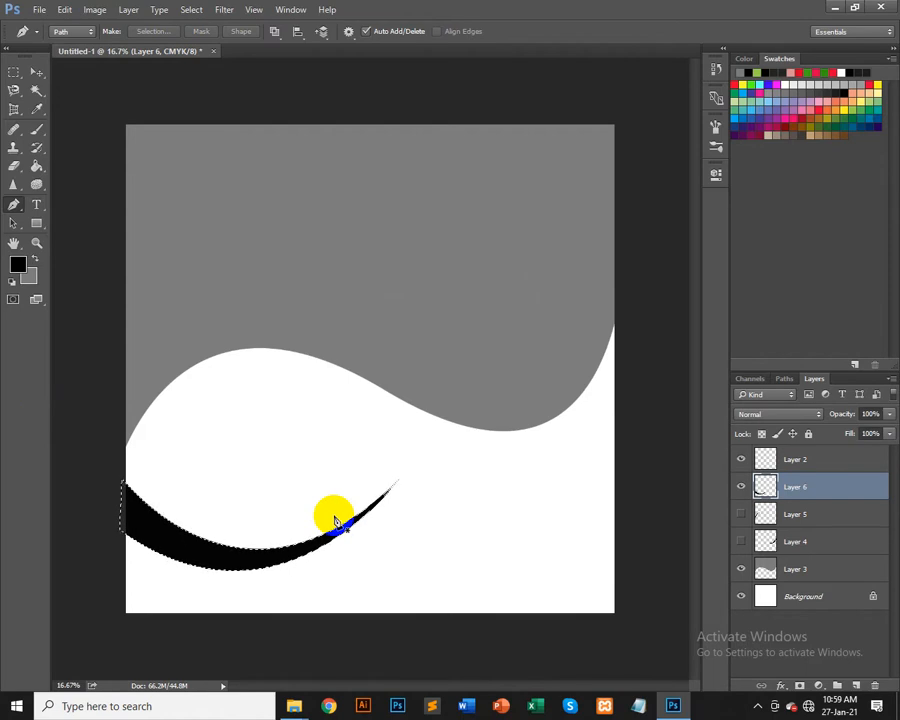
key(ctrl+d)
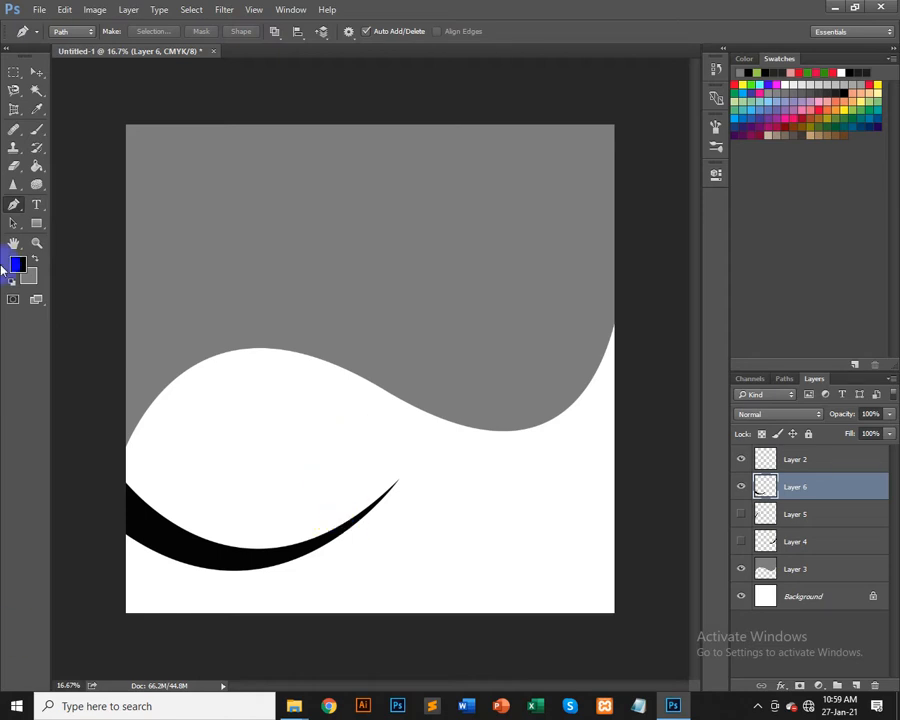
Step: Move the black crescent up beneath the white ridge and shift it together with Layer 3 higher on the canvas
click(36, 73)
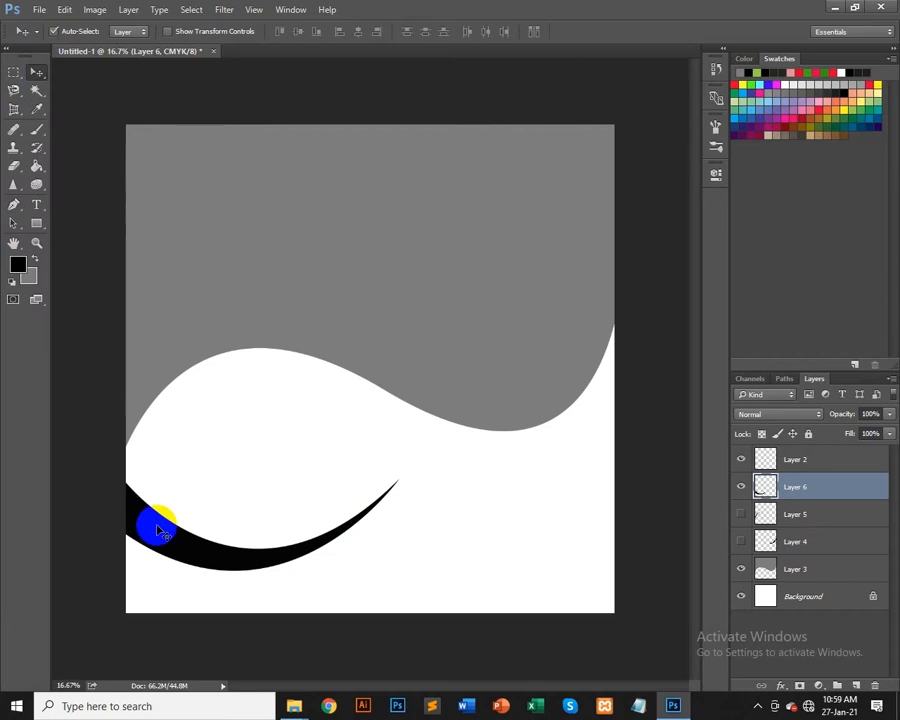
drag(160, 532, 130, 415)
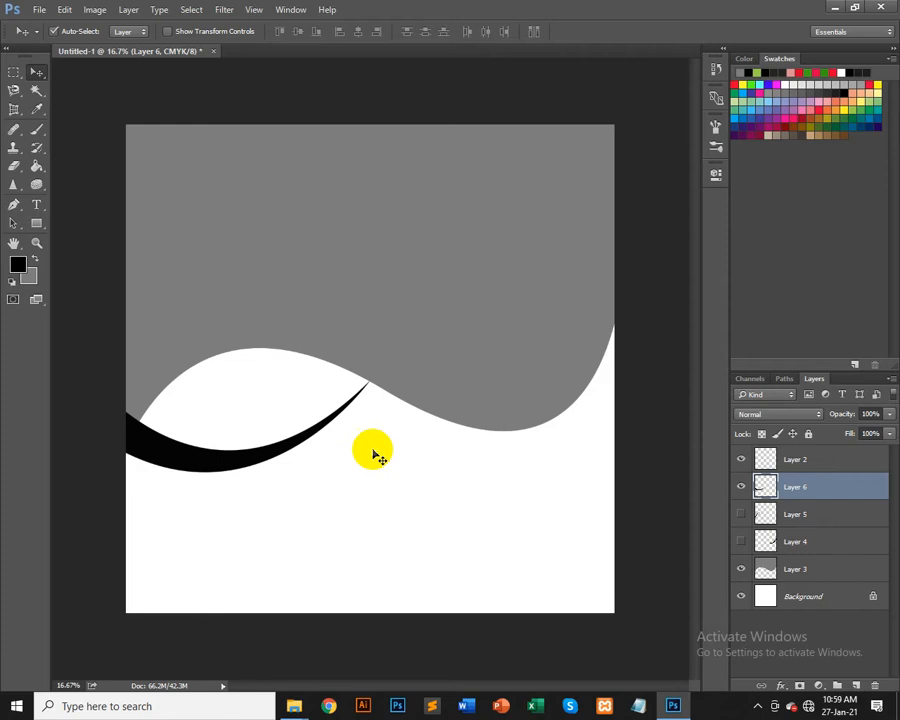
shift+click(498, 394)
drag(498, 394, 493, 211)
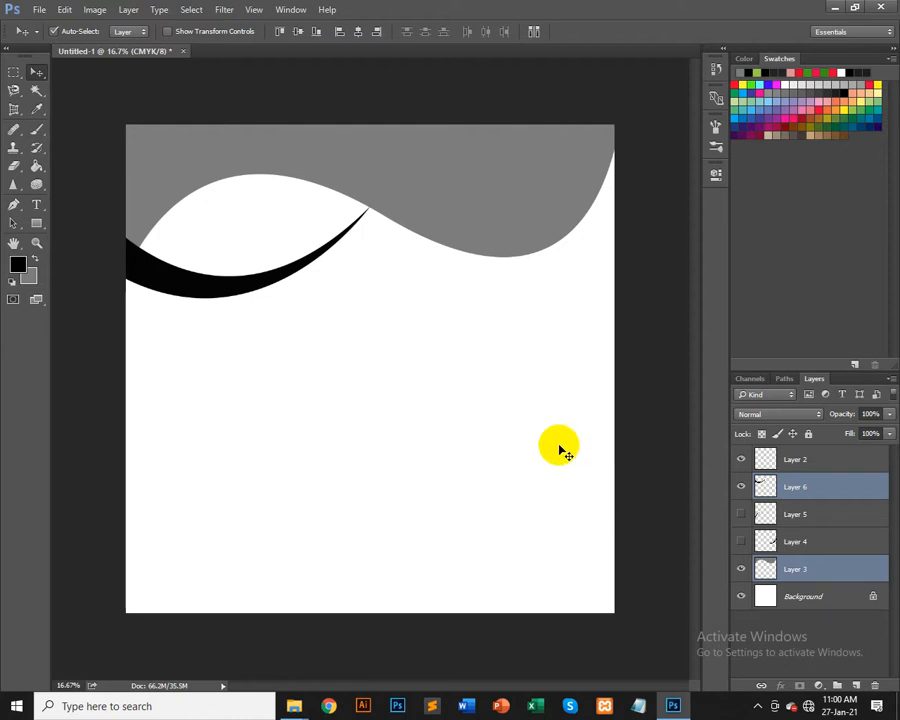
click(38, 9)
click(58, 38)
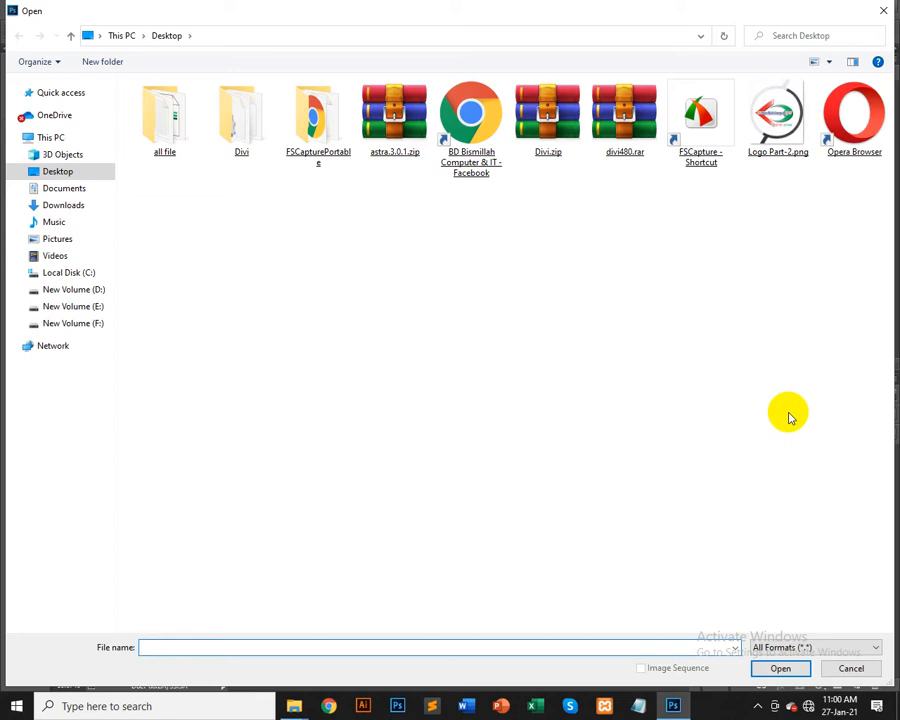
click(54, 237)
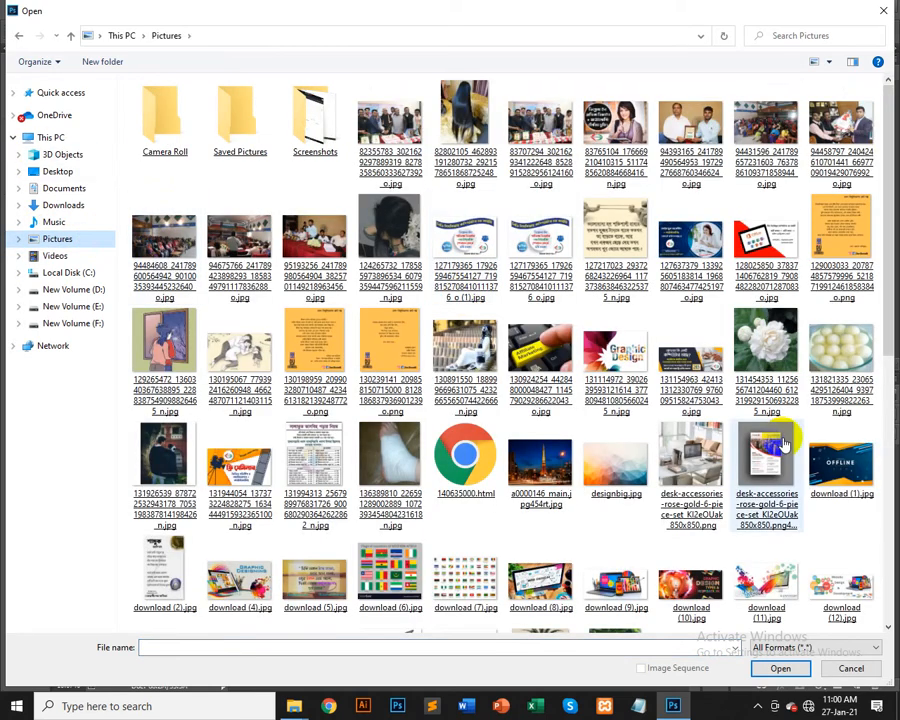
click(783, 443)
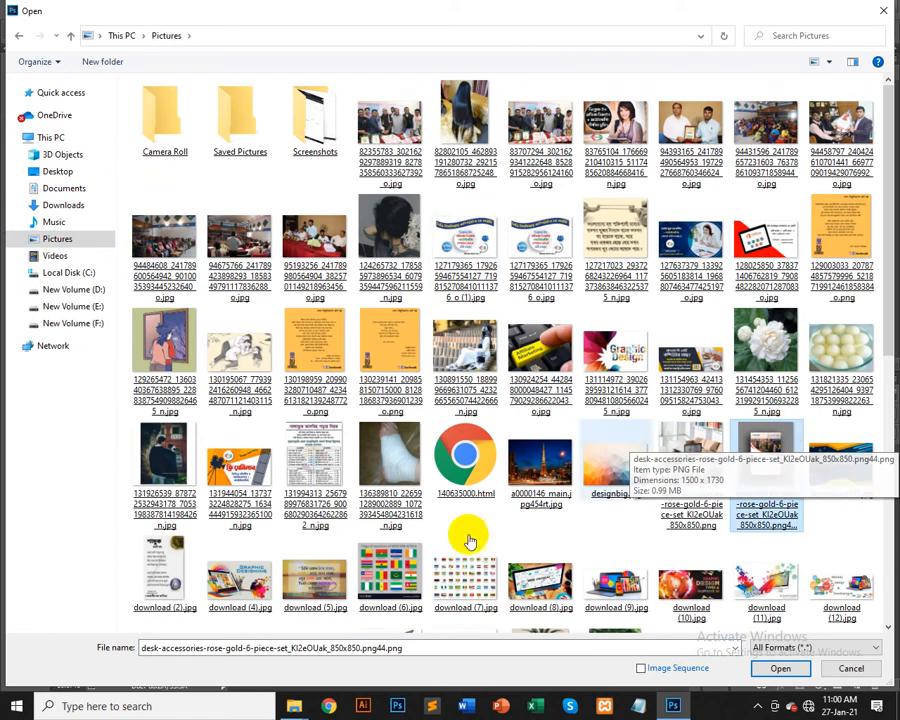
scroll(757, 488, down, 5)
click(808, 500)
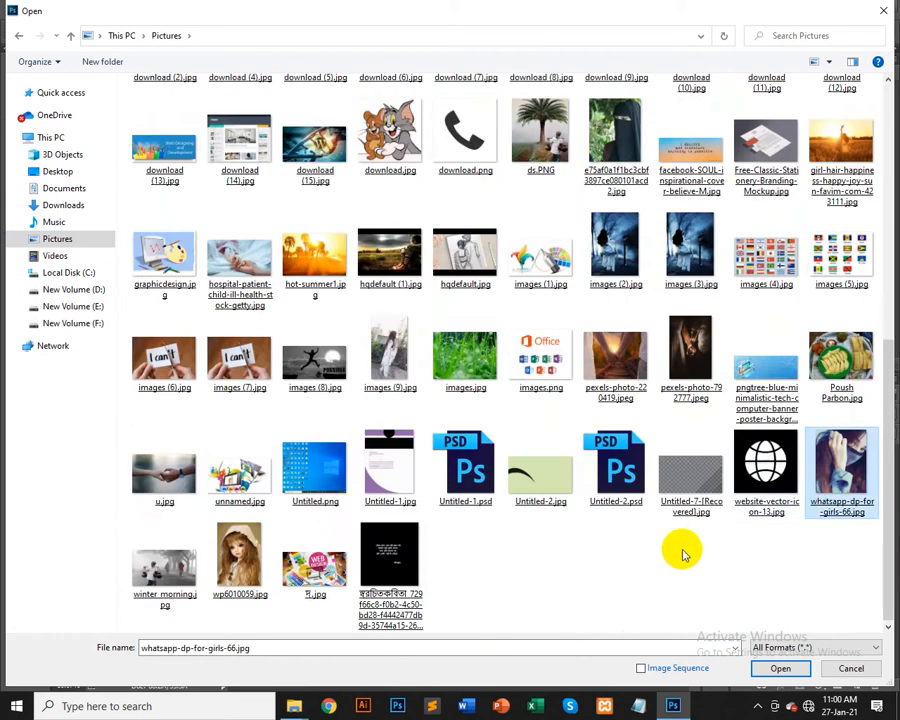
scroll(584, 524, up, 5)
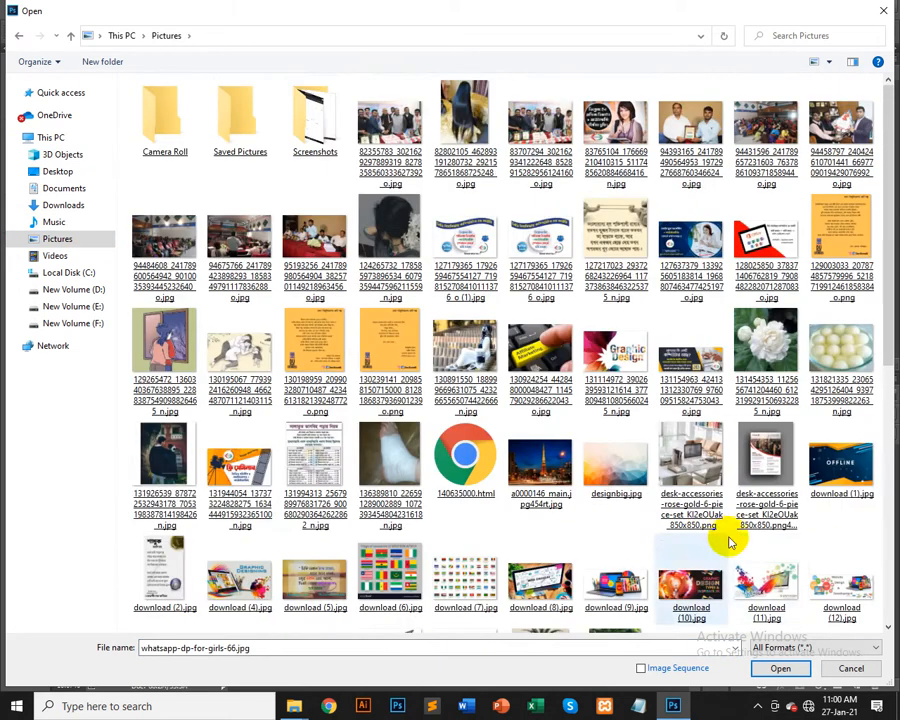
click(740, 594)
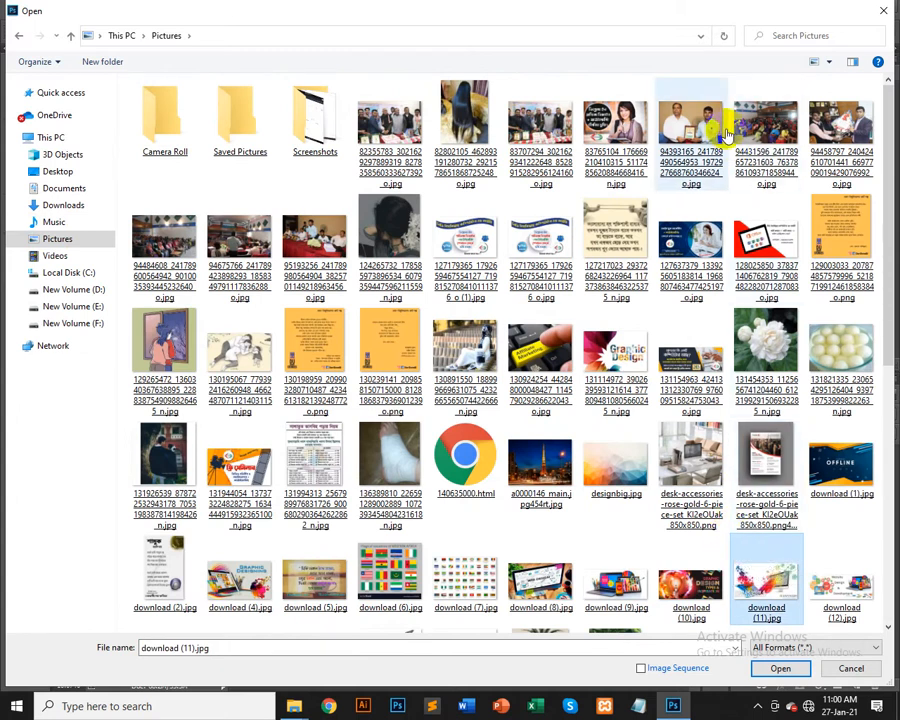
double_click(688, 120)
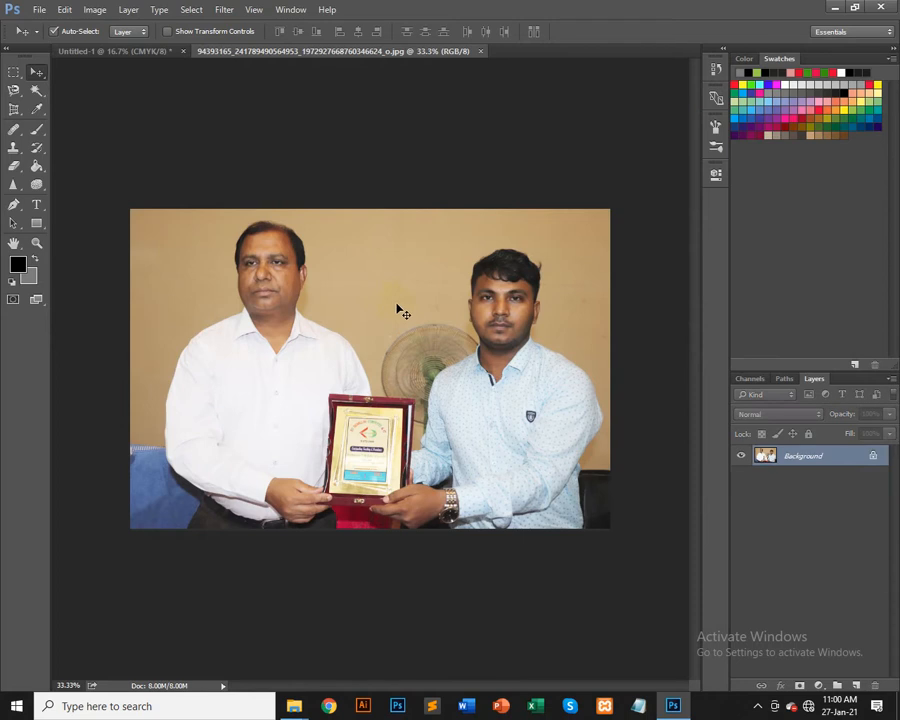
Step: Zoom in and pan across the person on the right to examine the photo
key(ctrl+plus)
key(ctrl+plus)
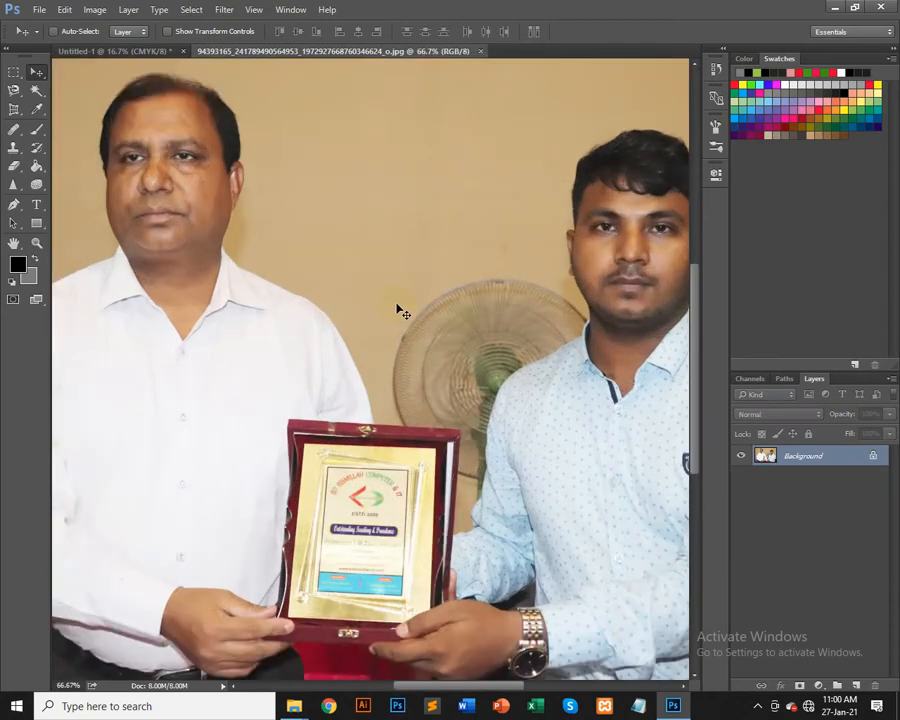
key(ctrl+plus)
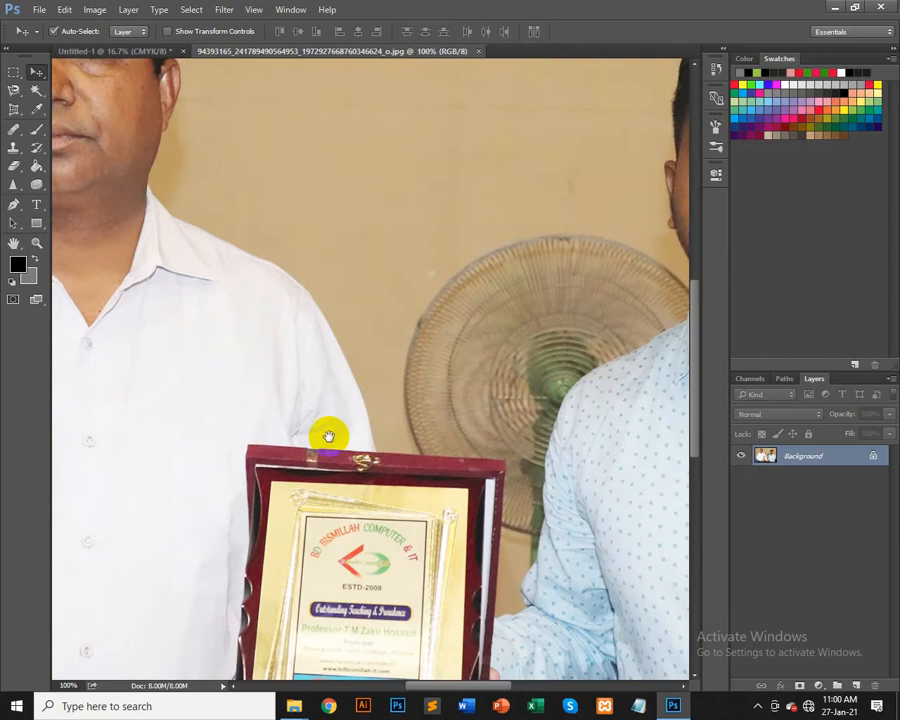
drag(335, 432, 619, 613)
drag(570, 490, 161, 456)
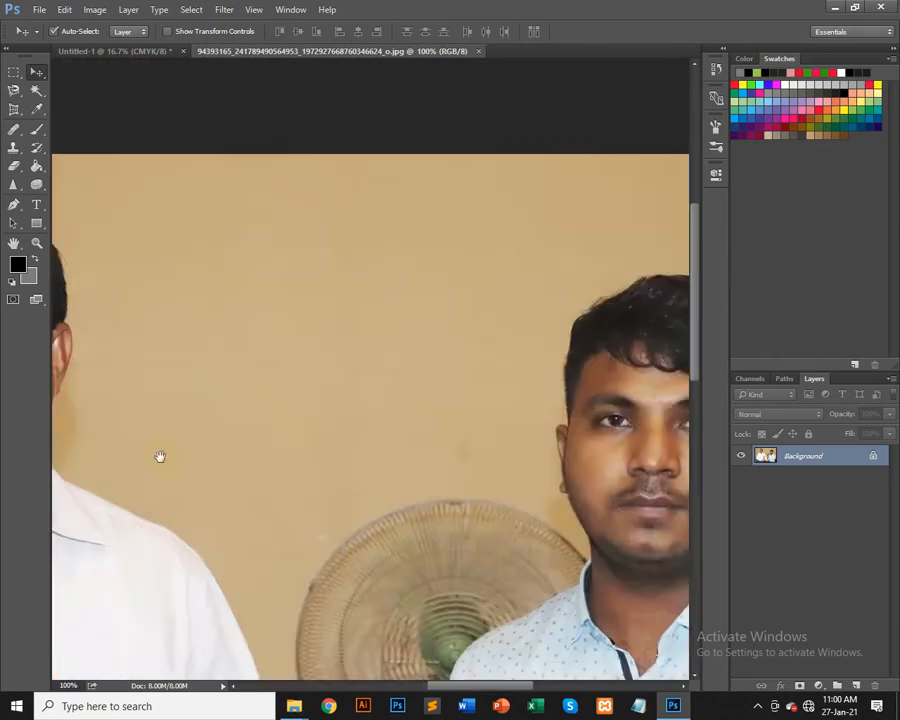
drag(609, 460, 395, 521)
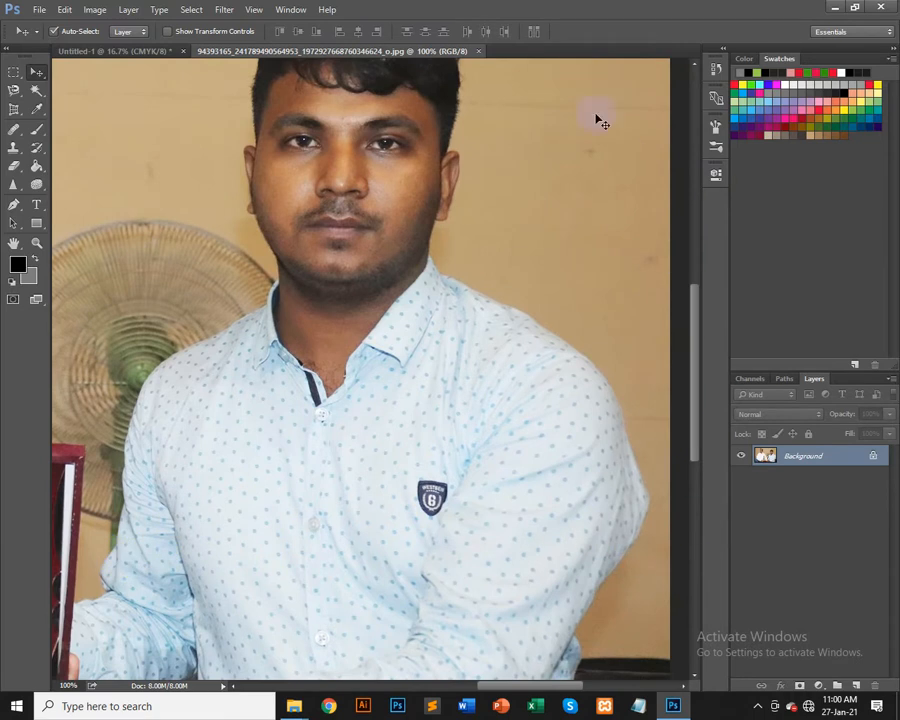
drag(508, 177, 534, 317)
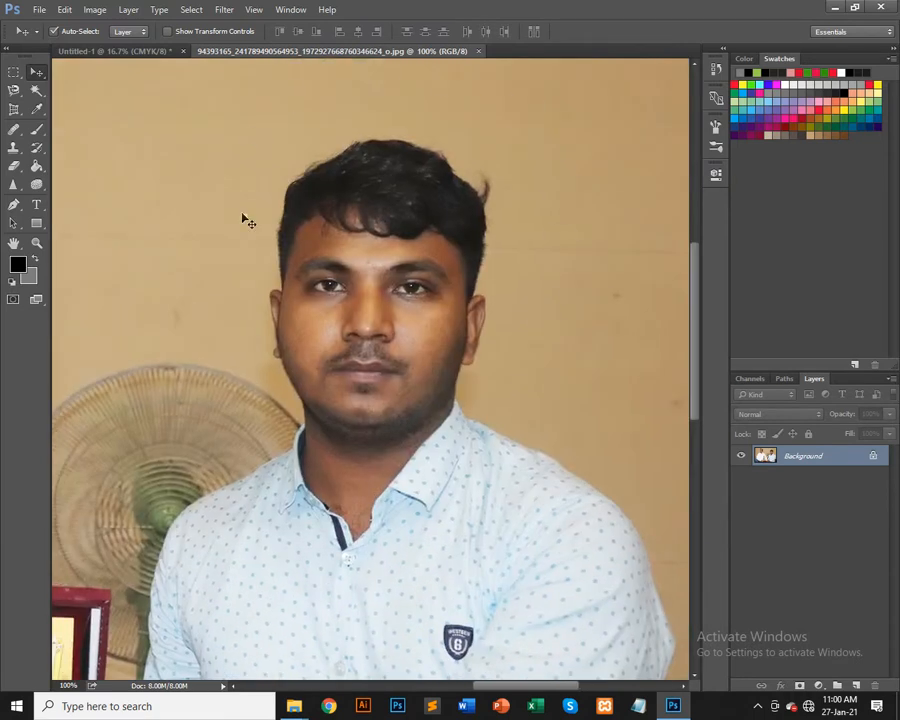
drag(335, 589, 369, 443)
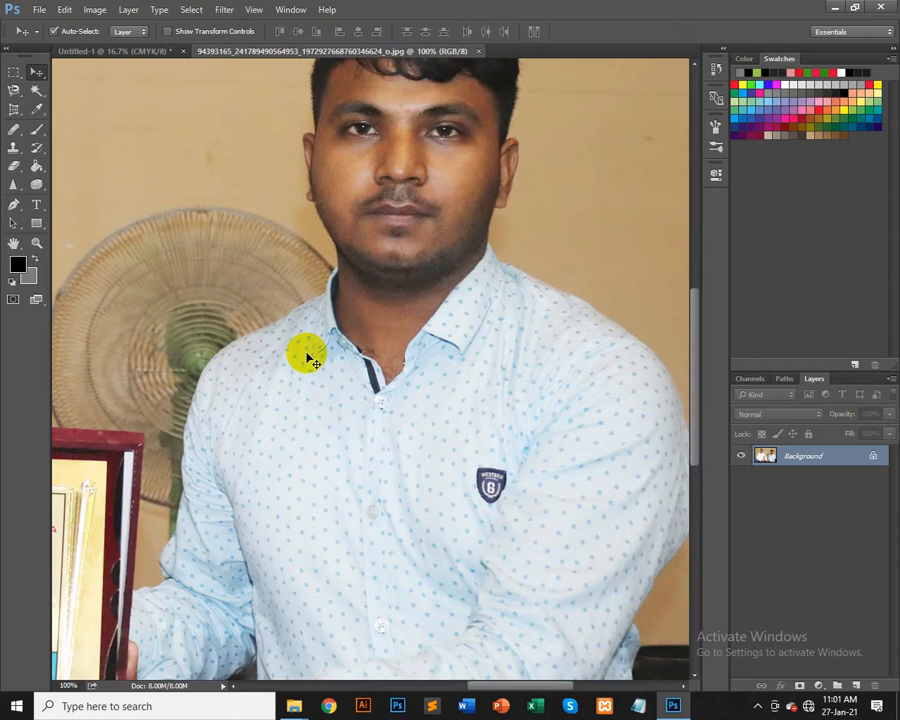
Step: Convert the photo's Background layer into an ordinary editable layer
double_click(826, 458)
key(Return)
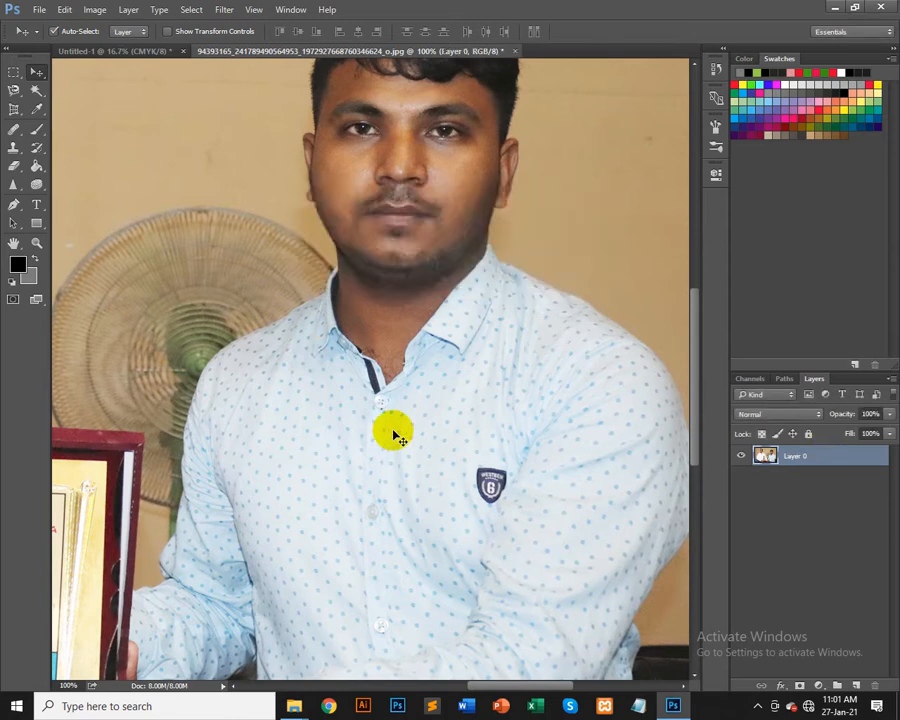
drag(376, 494, 353, 378)
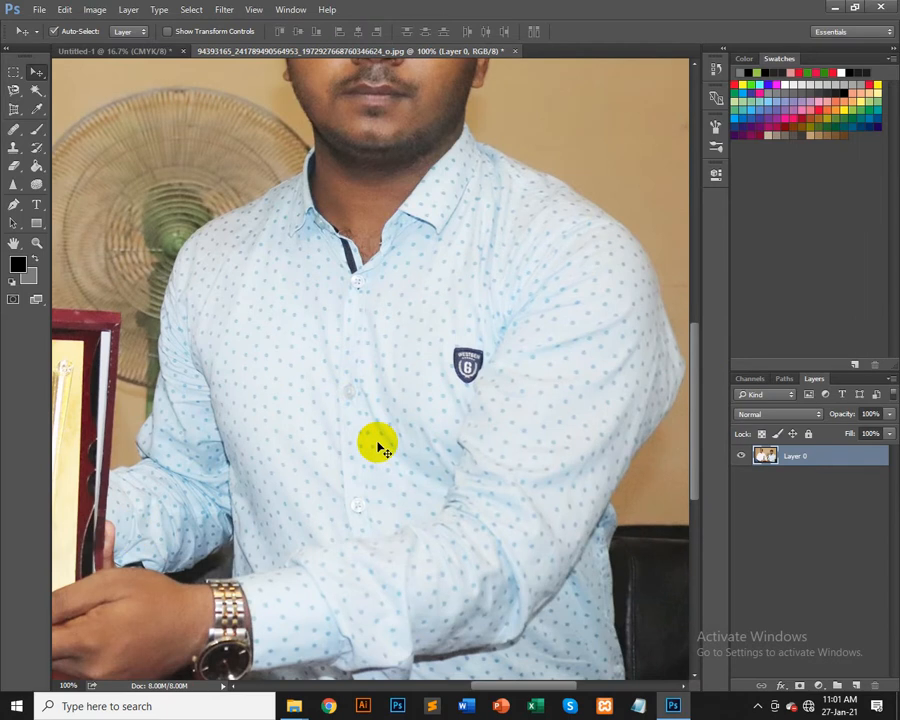
key(ctrl+plus)
key(ctrl+plus)
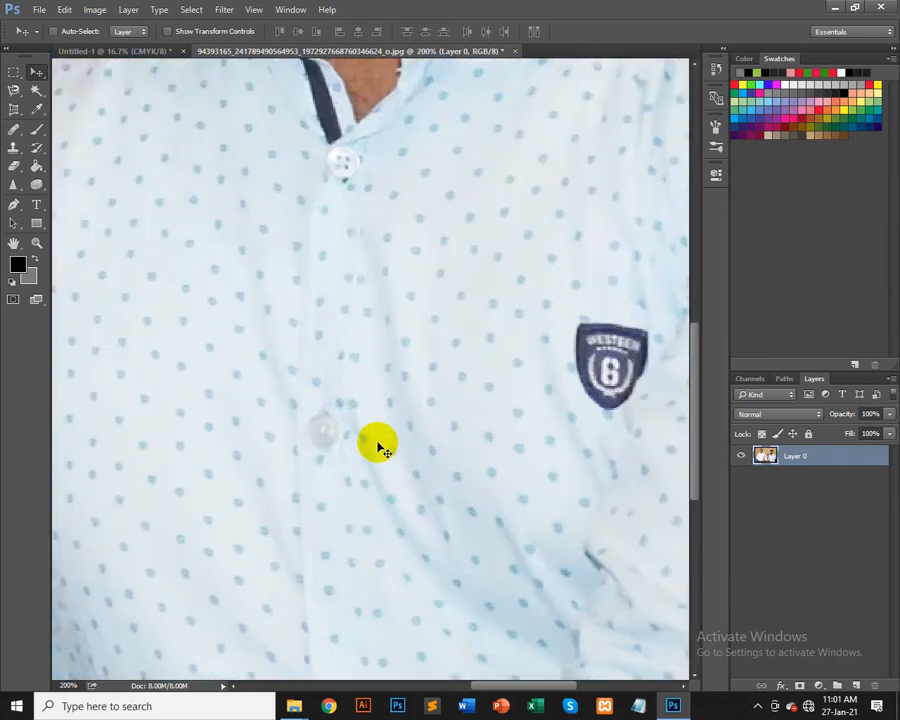
drag(212, 491, 665, 446)
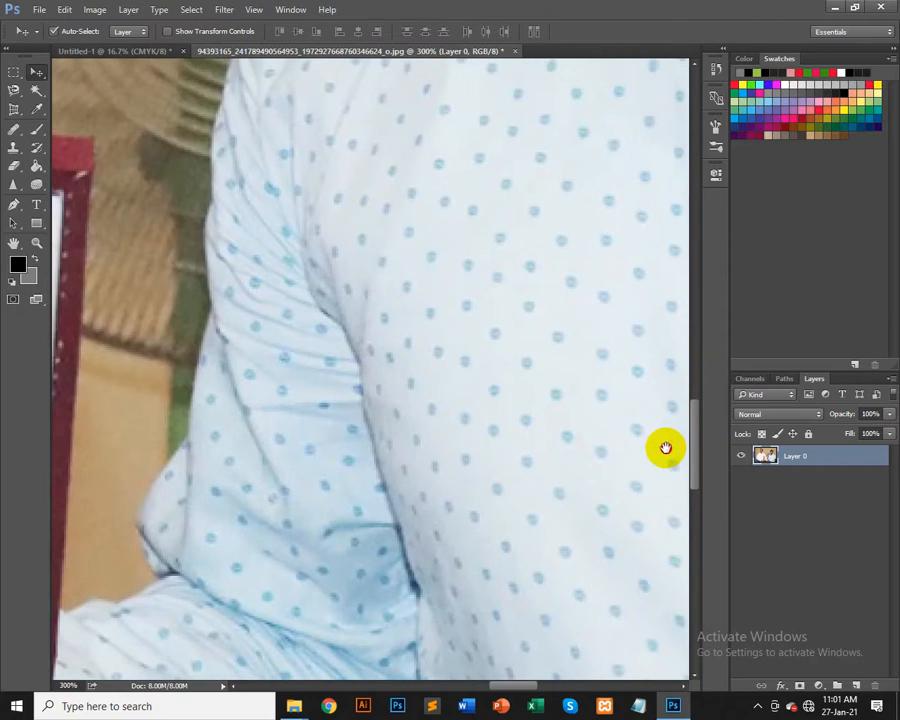
Step: Zoom in on the shirt's lower left edge and start a Pen-tool path where the shirt meets the chair
drag(279, 472, 298, 453)
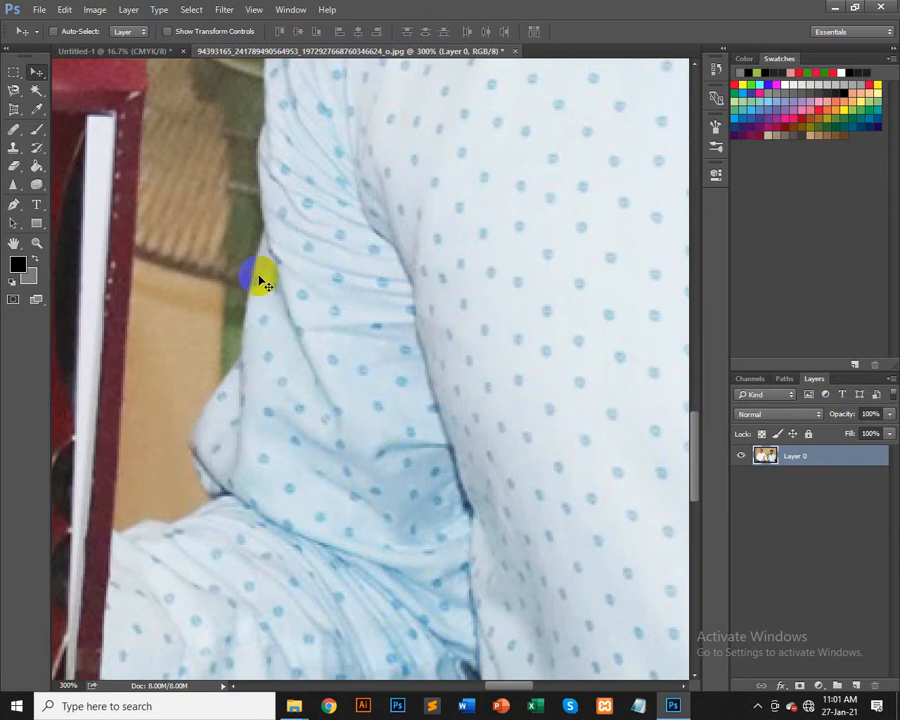
key(ctrl+plus)
drag(234, 354, 367, 352)
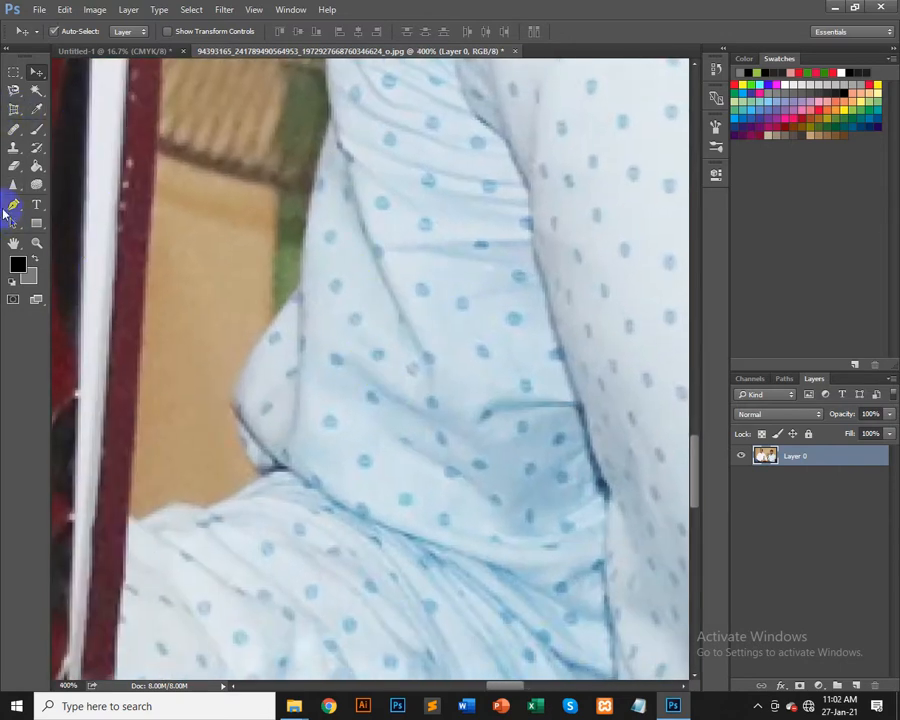
click(14, 207)
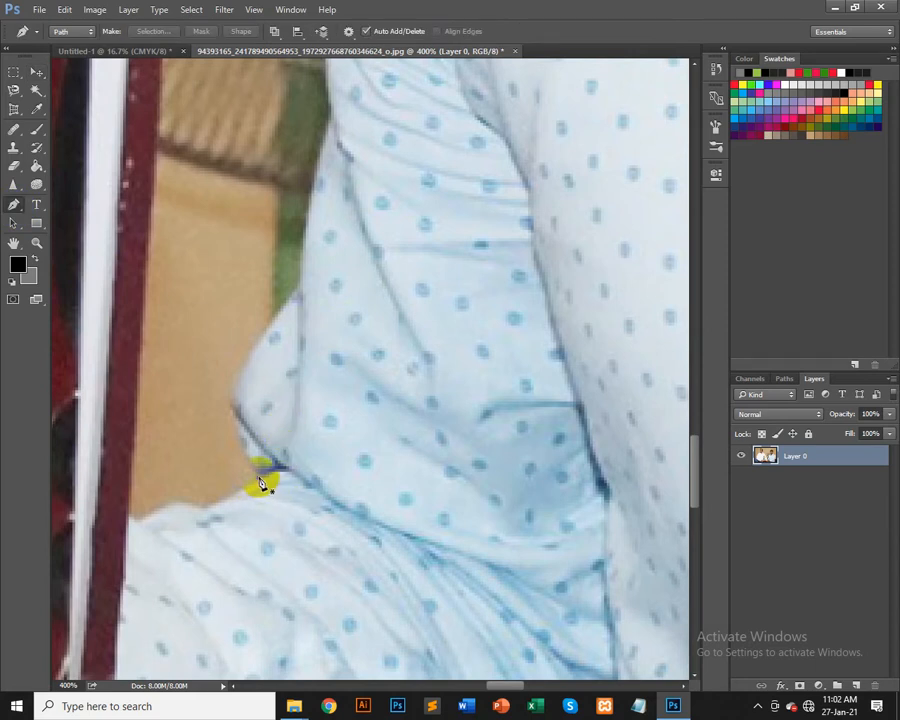
click(259, 479)
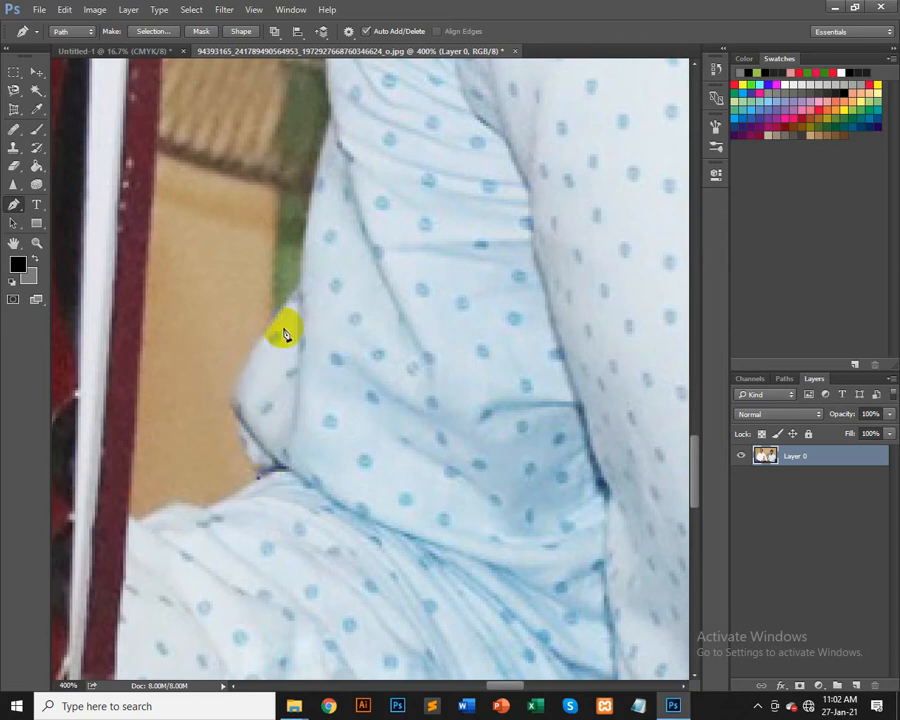
Step: Add curved anchor points along the shirt's left edge up toward the sleeve
click(277, 294)
click(258, 481)
click(230, 408)
drag(232, 381, 216, 360)
drag(217, 359, 235, 381)
mouse_move(231, 381)
mouse_down()
mouse_move(236, 285)
mouse_move(230, 398)
mouse_up()
drag(300, 289, 350, 236)
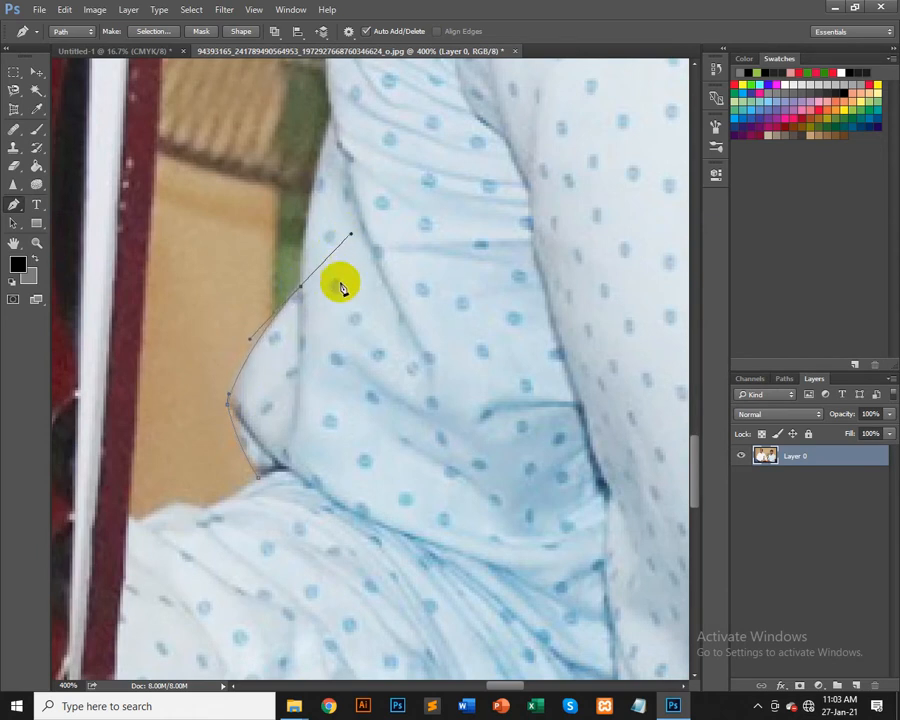
Step: Undo the last anchors and redraw the curved segment from the shirt's hip up the sleeve edge
key(ctrl+z)
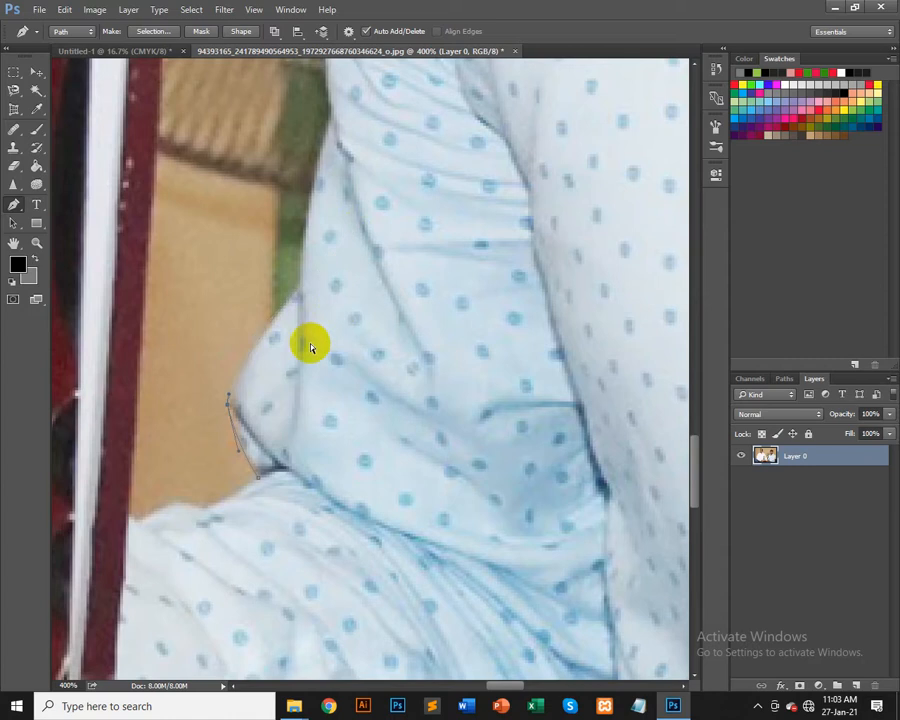
key(ctrl+z)
key(ctrl+z)
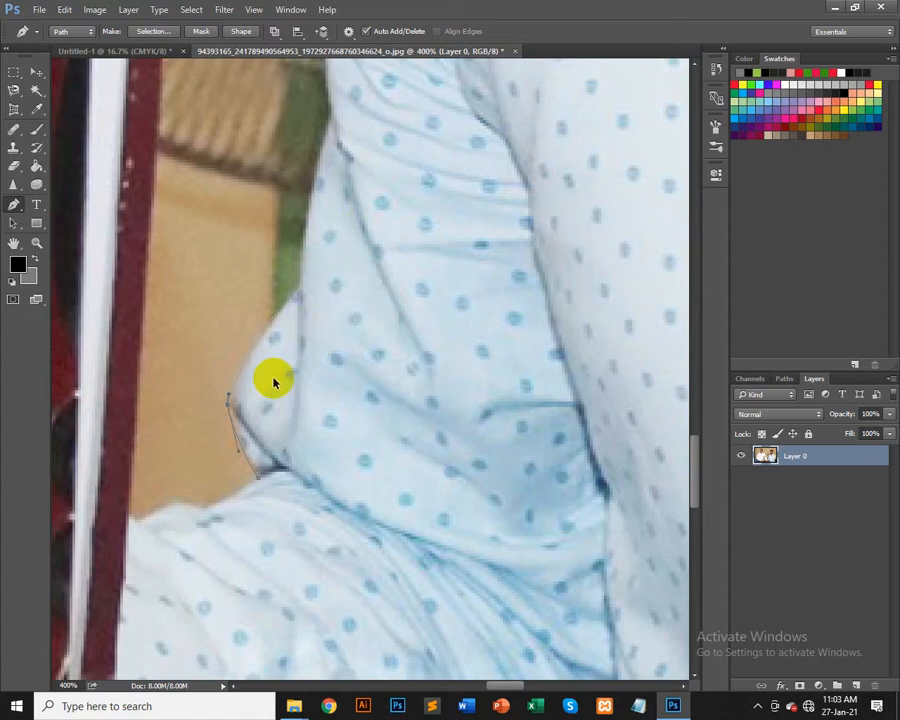
drag(230, 379, 208, 313)
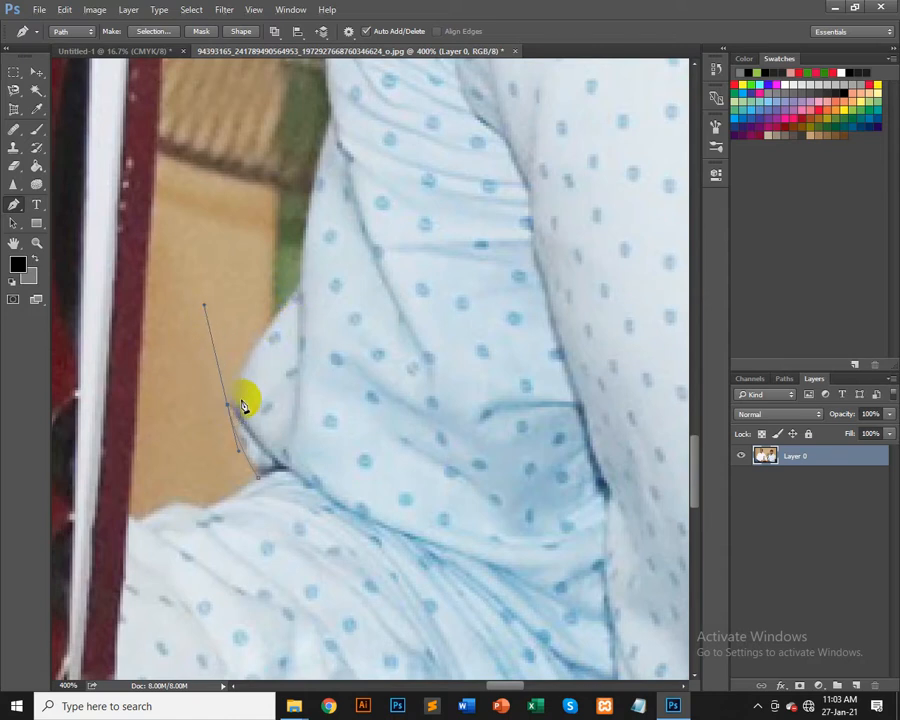
click(301, 290)
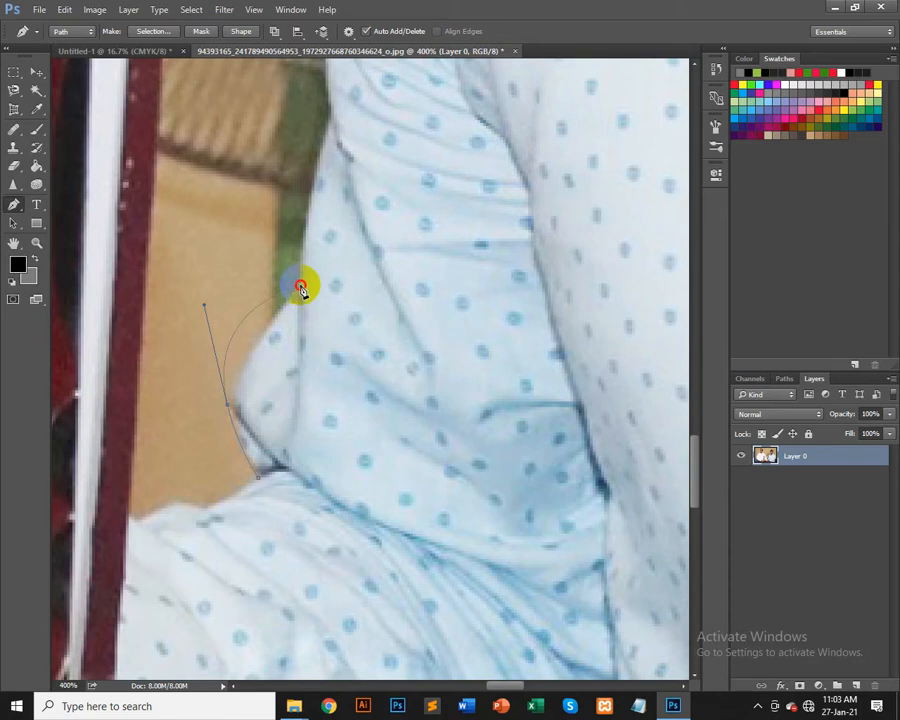
drag(301, 290, 318, 275)
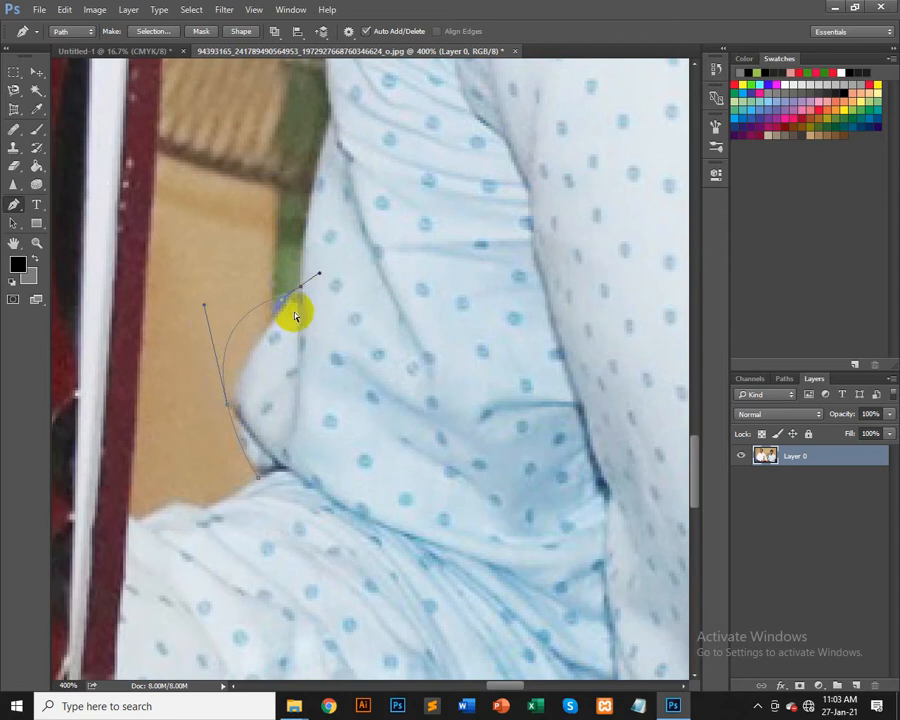
key(ctrl+z)
click(298, 290)
drag(204, 307, 222, 382)
Step: Rework the hip anchor's handles and redraw the smooth curve up to the sleeve anchor
key(alt)
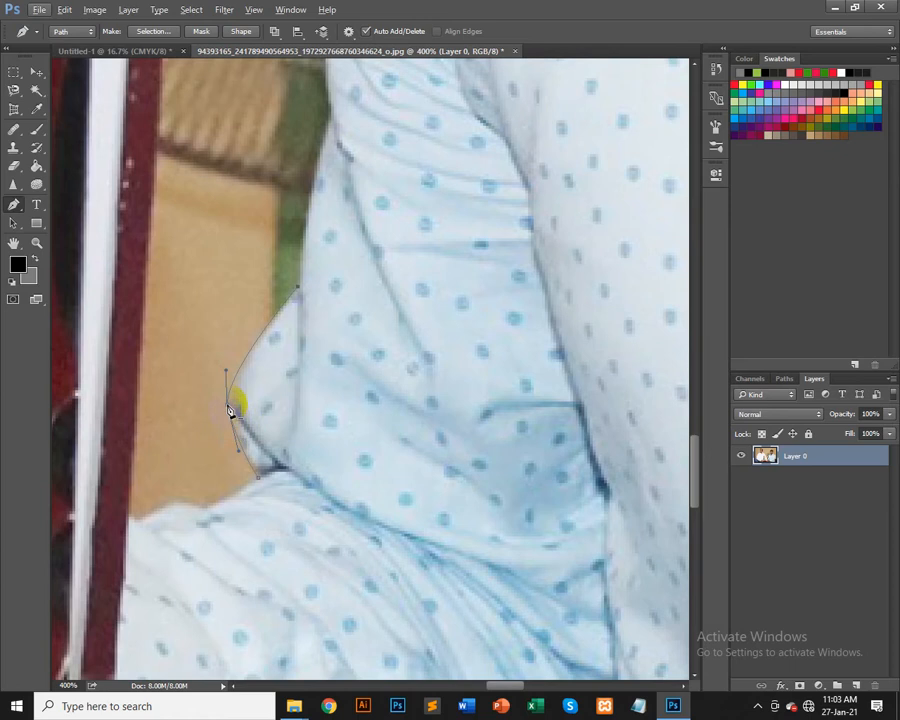
key(alt)
alt+click(228, 404)
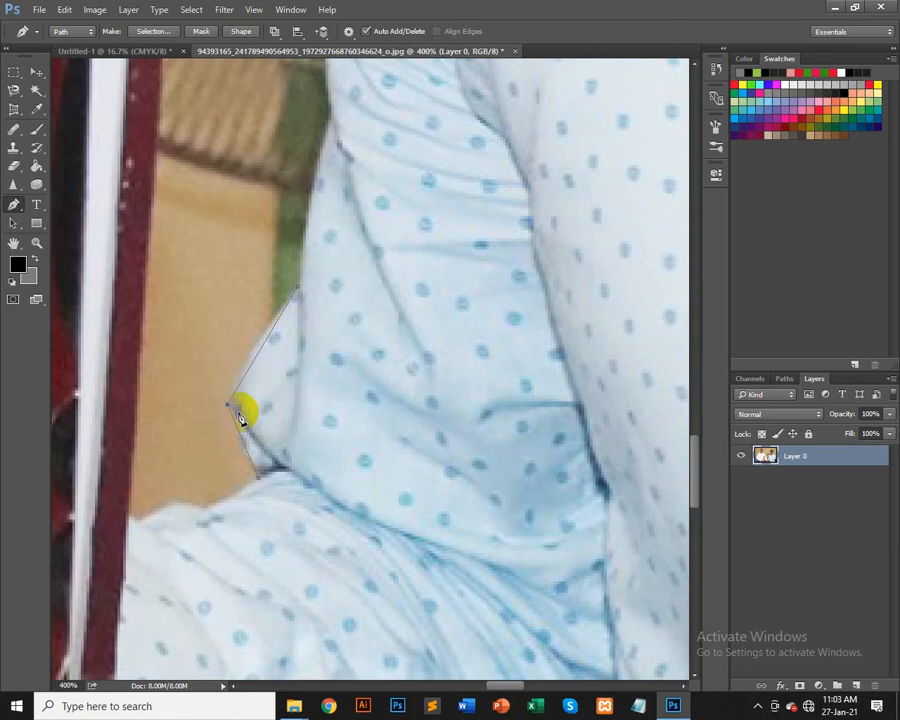
key(ctrl+z)
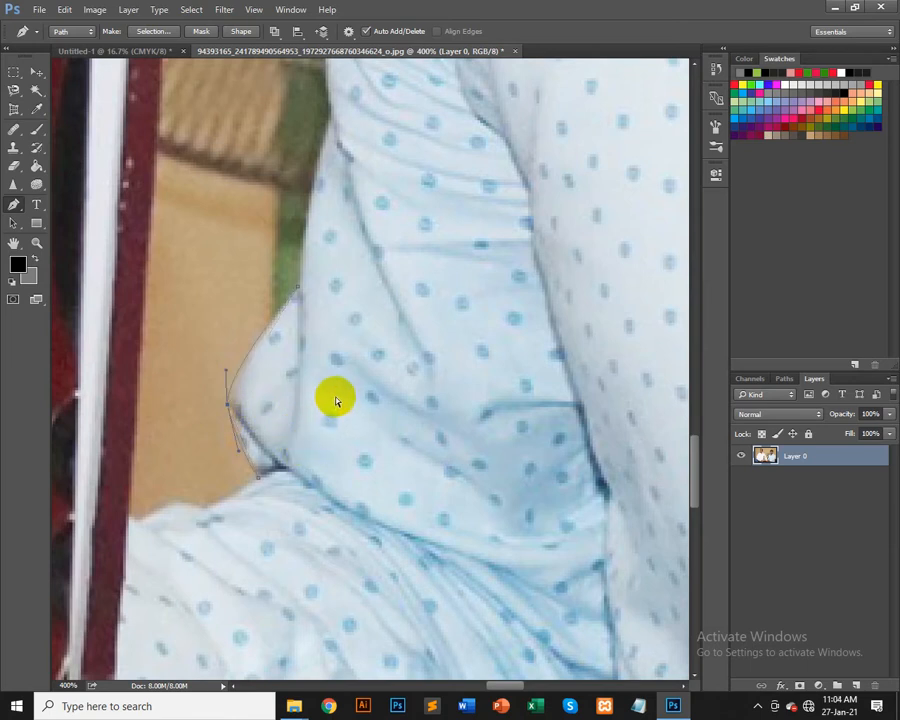
key(ctrl+z)
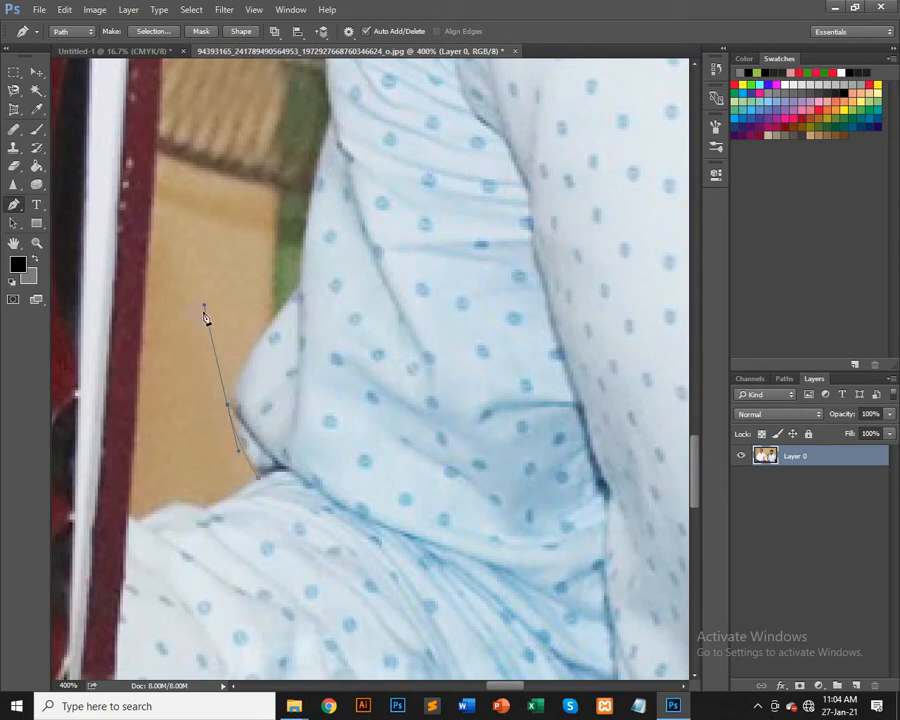
drag(215, 344, 228, 399)
mouse_move(300, 289)
mouse_down()
mouse_move(320, 264)
mouse_move(332, 266)
mouse_move(316, 276)
mouse_move(331, 266)
mouse_move(301, 270)
mouse_up()
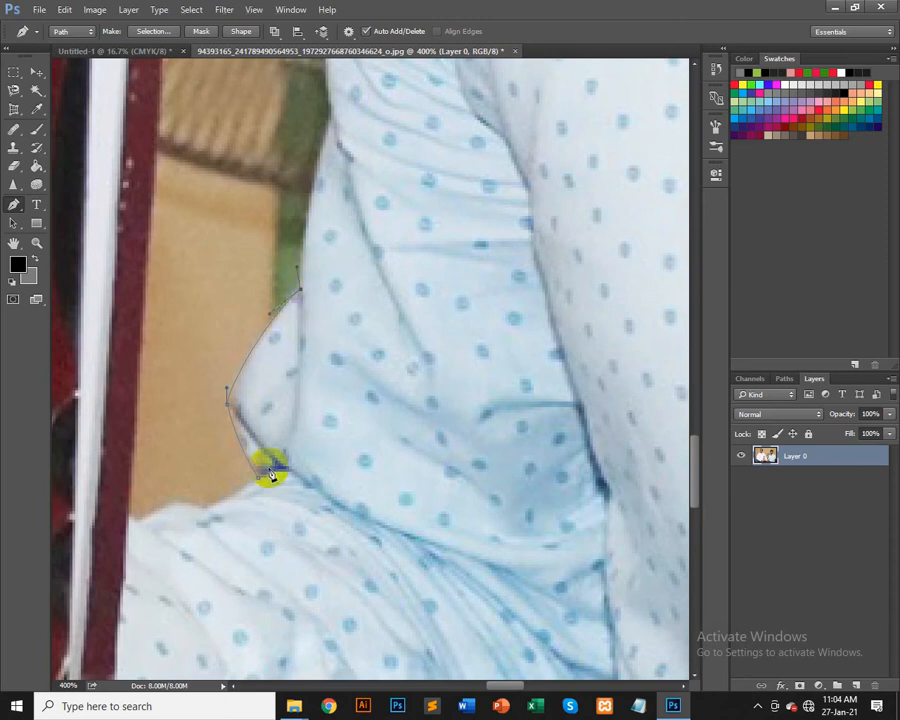
Step: Continue the path up the sleeve's outer edge with a new curved anchor, undoing a stray point
drag(512, 357, 228, 334)
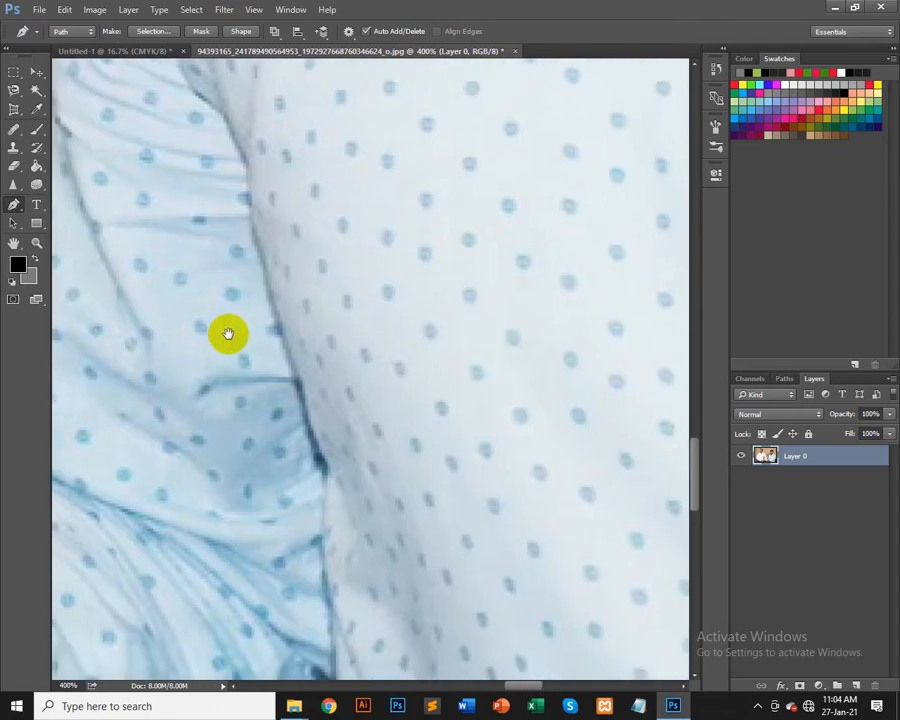
drag(490, 403, 233, 388)
drag(458, 410, 171, 420)
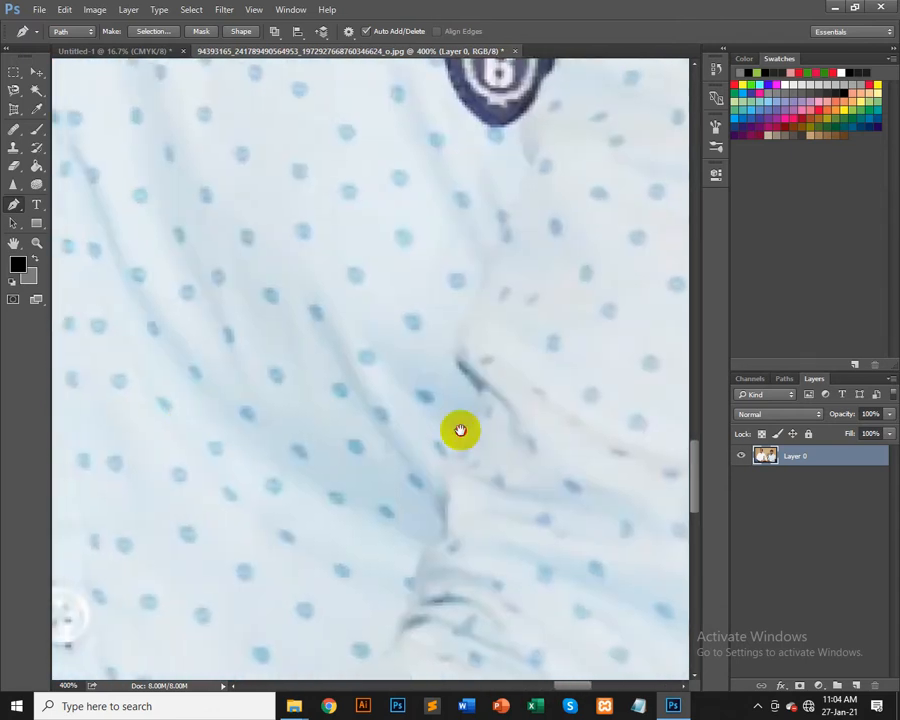
drag(460, 430, 640, 450)
drag(361, 472, 505, 460)
mouse_move(250, 350)
mouse_down()
mouse_move(522, 386)
mouse_move(557, 300)
mouse_up()
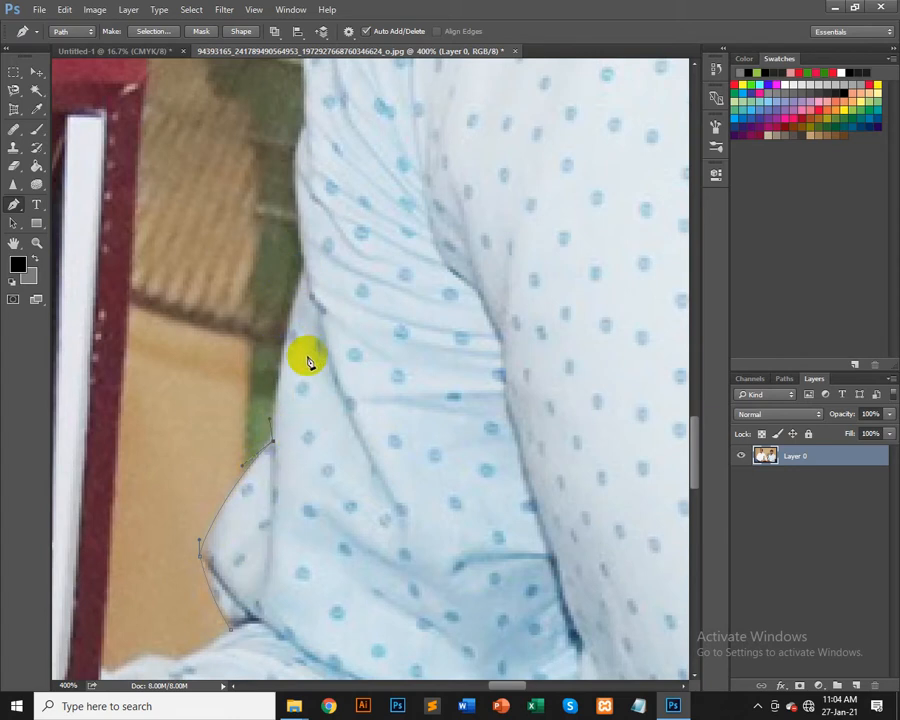
drag(277, 408, 302, 276)
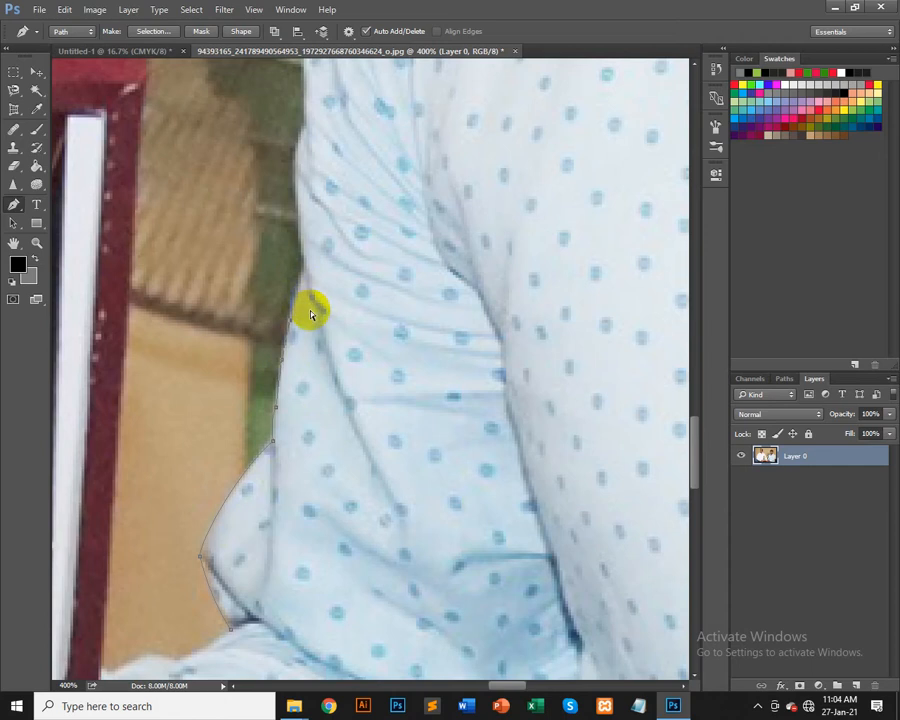
click(307, 199)
key(ctrl+alt+z)
drag(305, 268, 299, 284)
drag(305, 276, 297, 242)
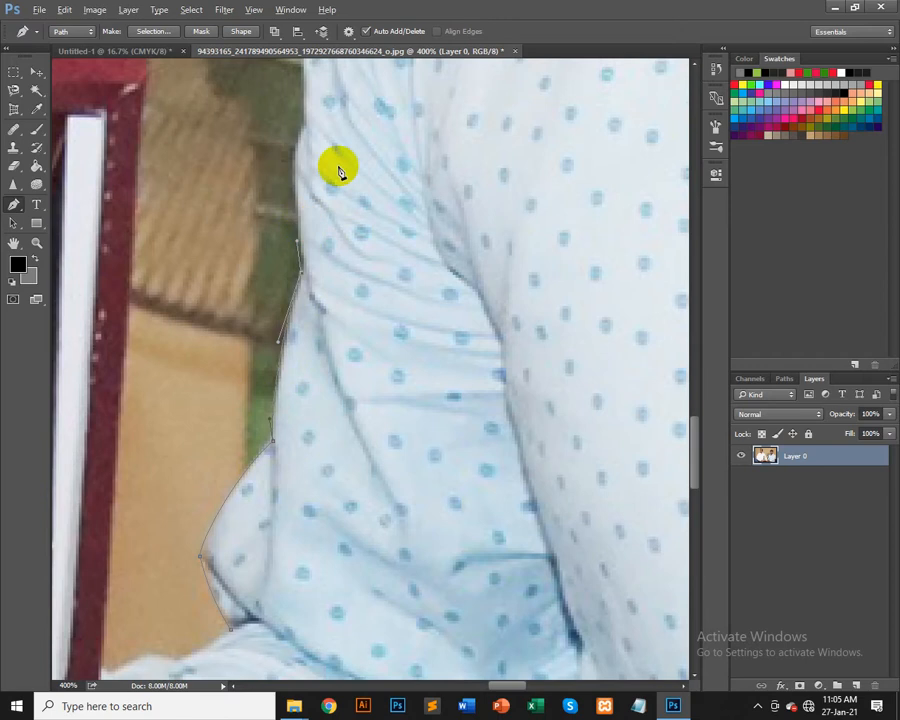
Step: Add anchors higher up the sleeve edge and convert the newest one into a corner point
drag(364, 115, 338, 369)
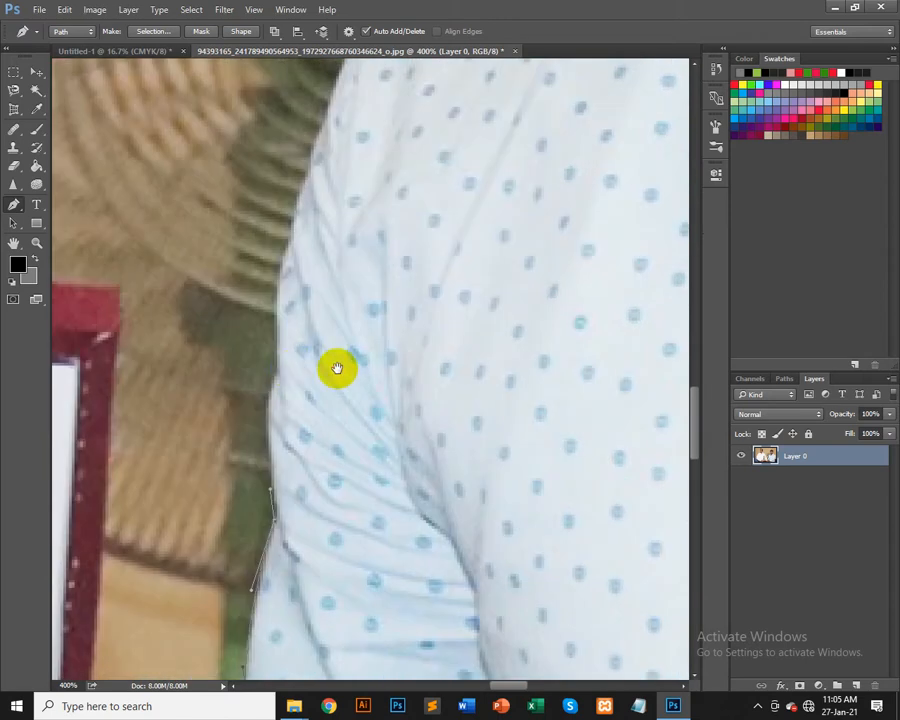
click(282, 368)
drag(282, 368, 296, 345)
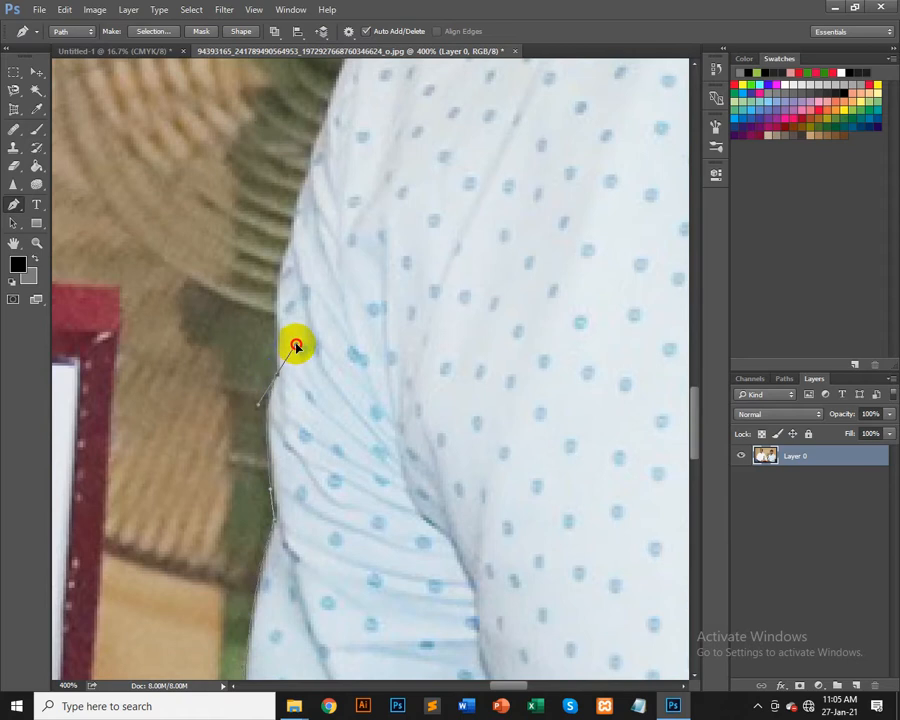
click(274, 351)
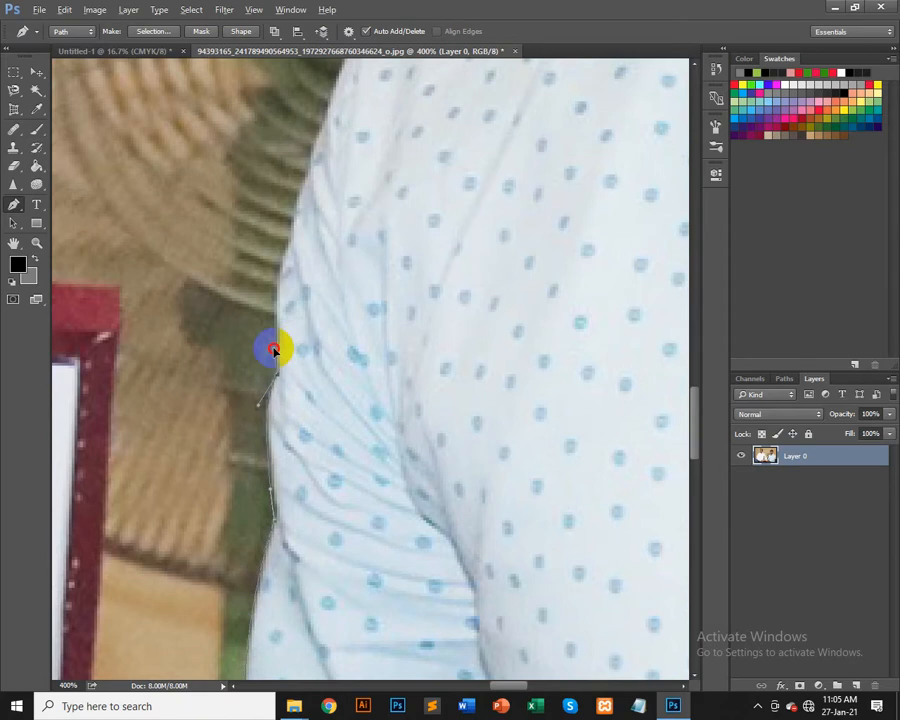
drag(343, 170, 300, 366)
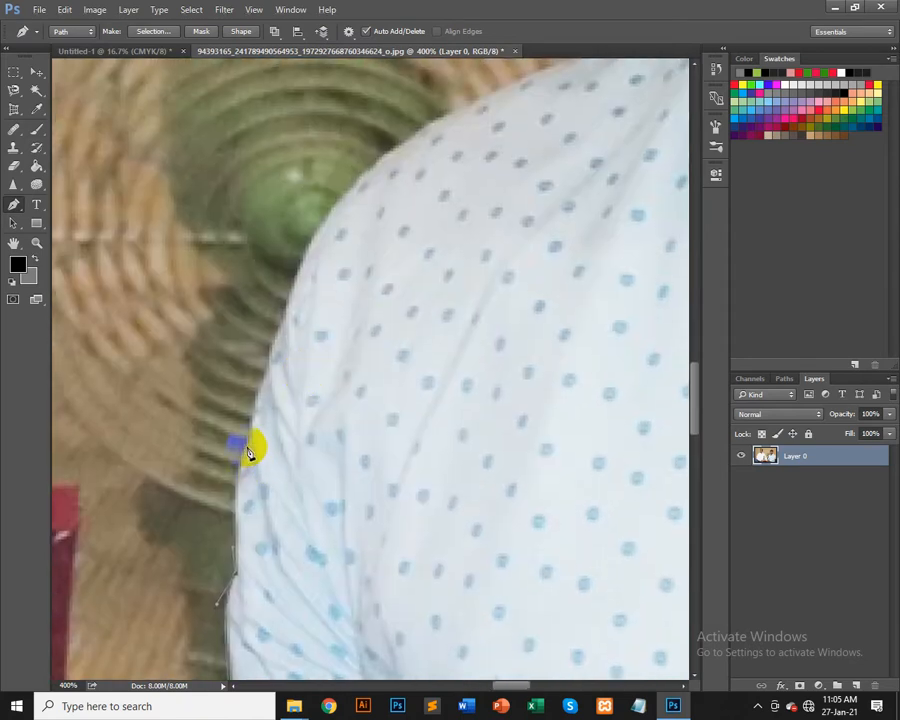
click(262, 422)
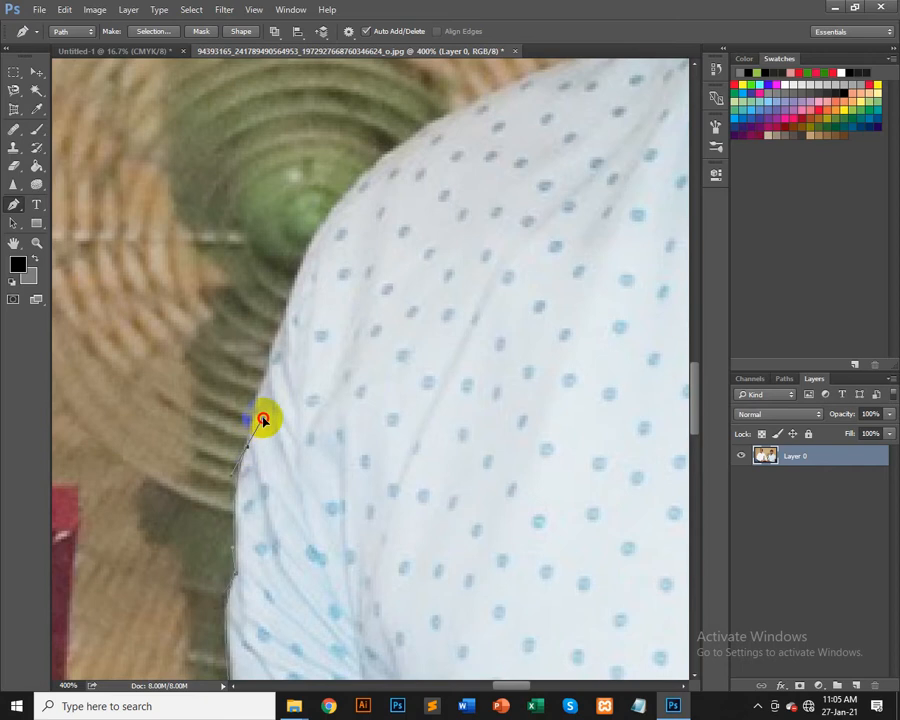
click(249, 418)
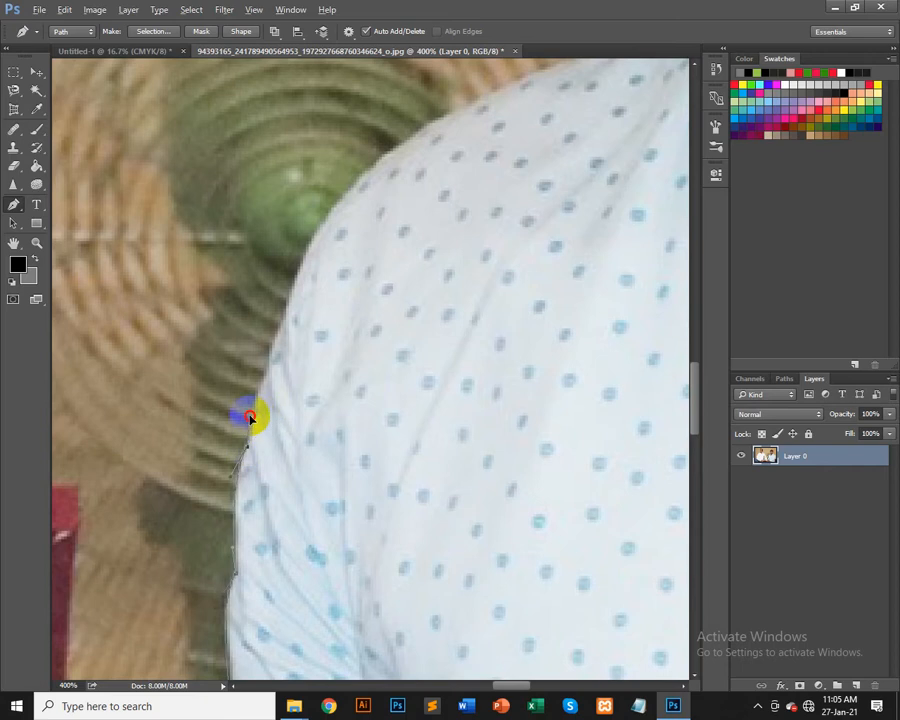
Step: Trace the path around the shoulder curve with further curved anchors
drag(313, 343, 314, 416)
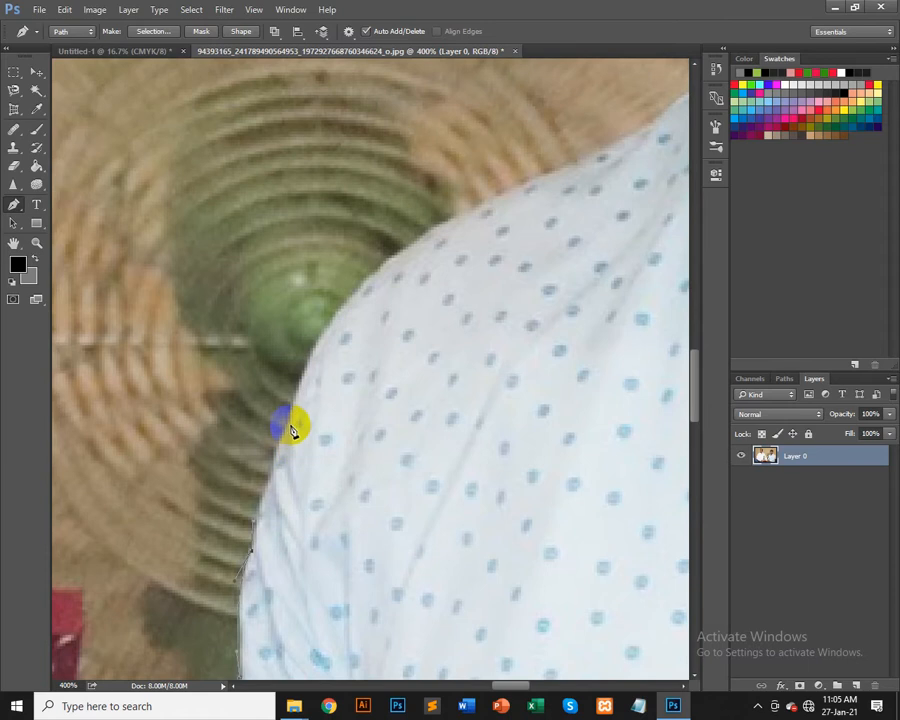
click(289, 427)
drag(299, 409, 299, 405)
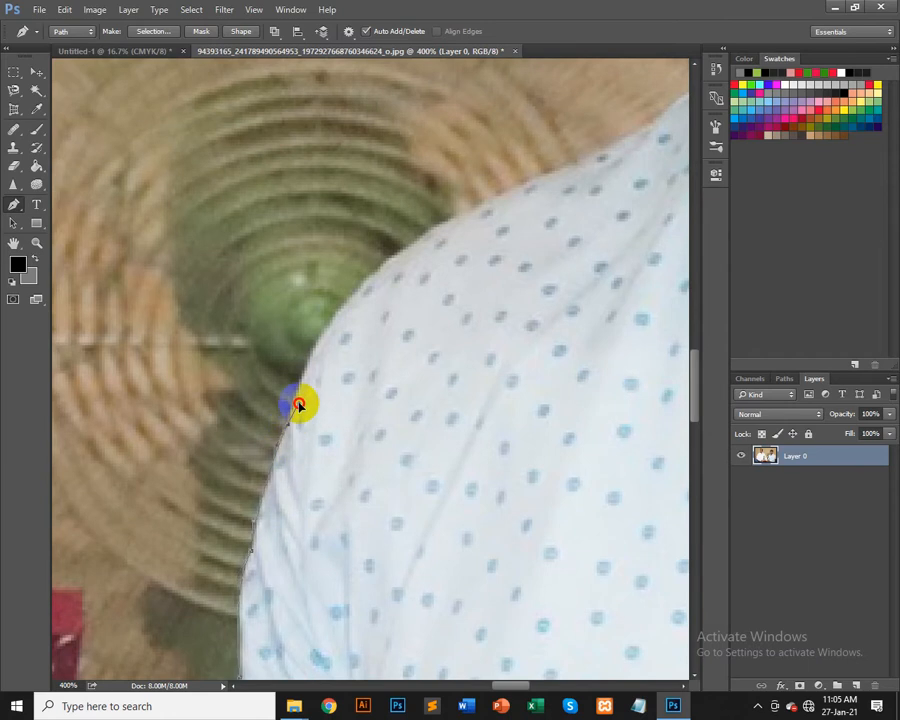
click(285, 400)
drag(520, 314, 358, 461)
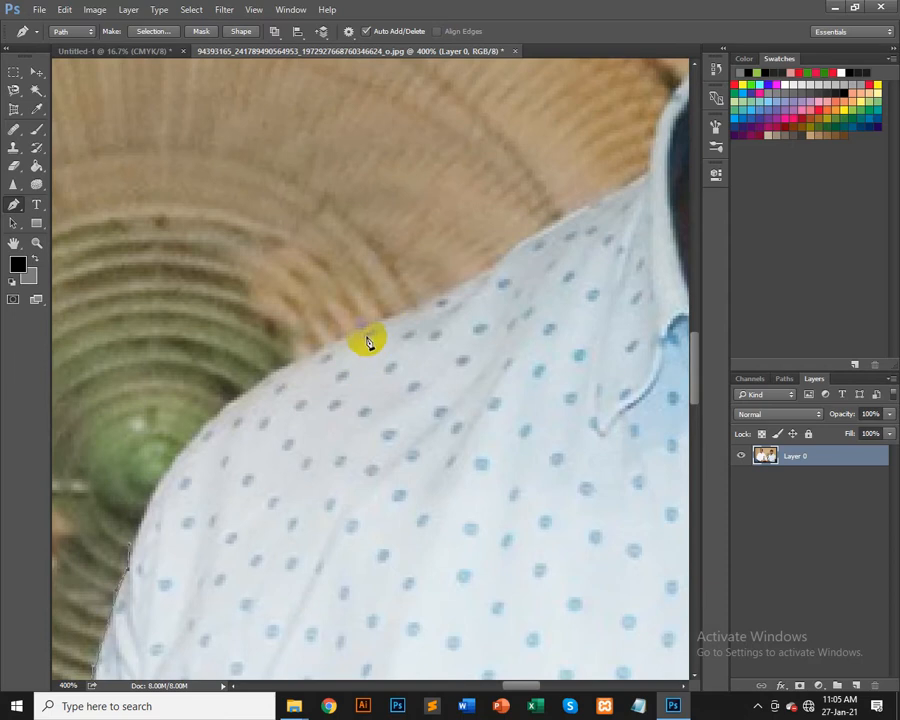
drag(364, 328, 424, 302)
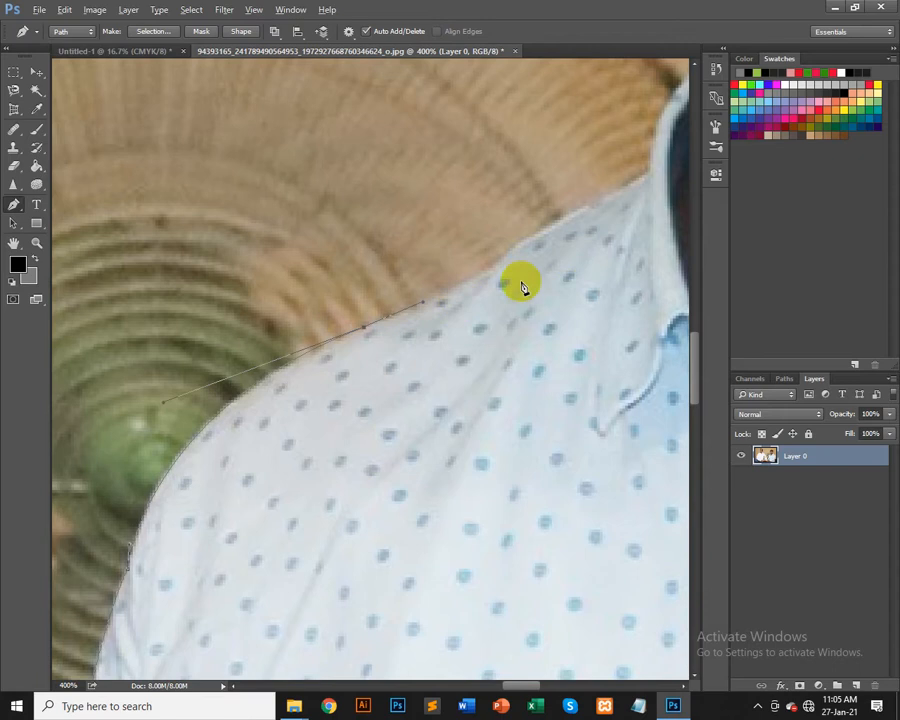
Step: Extend the path along the shoulder to the shirt collar and convert the collar anchor to a corner
drag(520, 287, 454, 428)
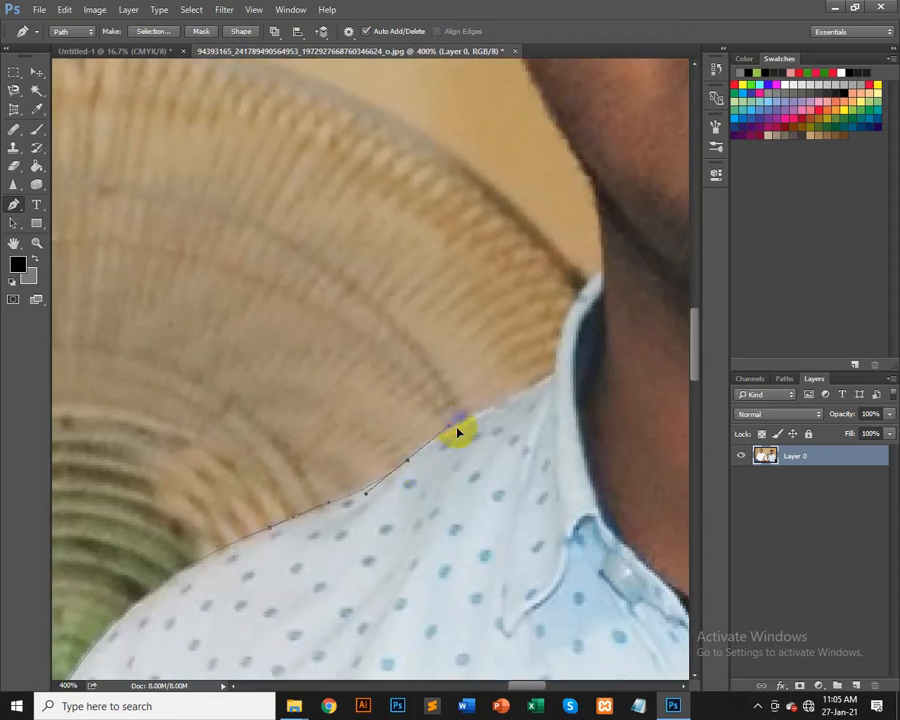
click(553, 377)
mouse_move(594, 361)
mouse_down()
mouse_move(576, 344)
mouse_move(554, 342)
mouse_move(588, 363)
mouse_move(598, 356)
mouse_up()
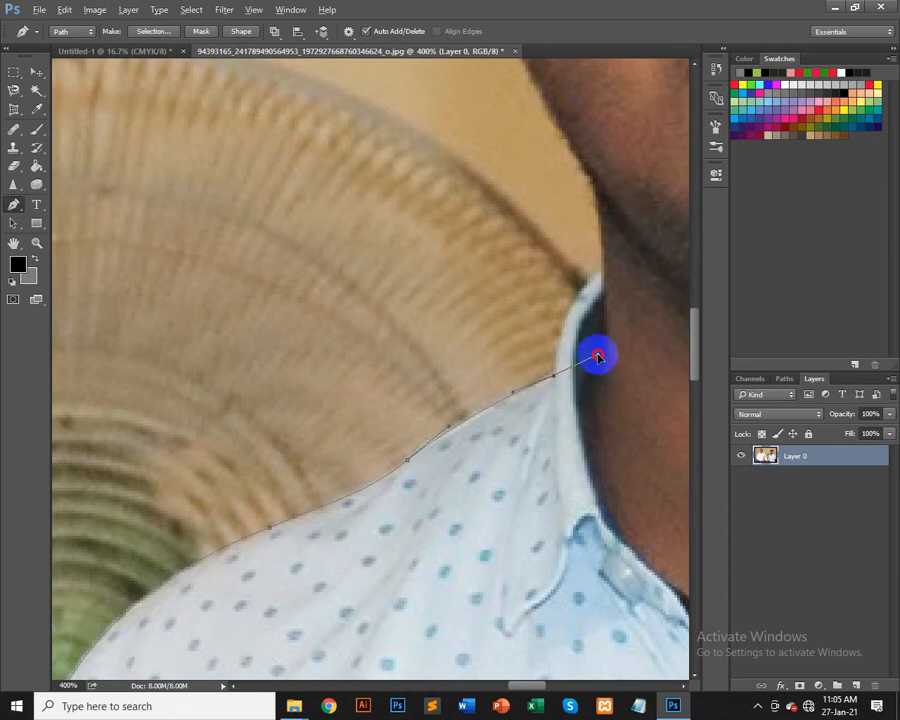
click(600, 353)
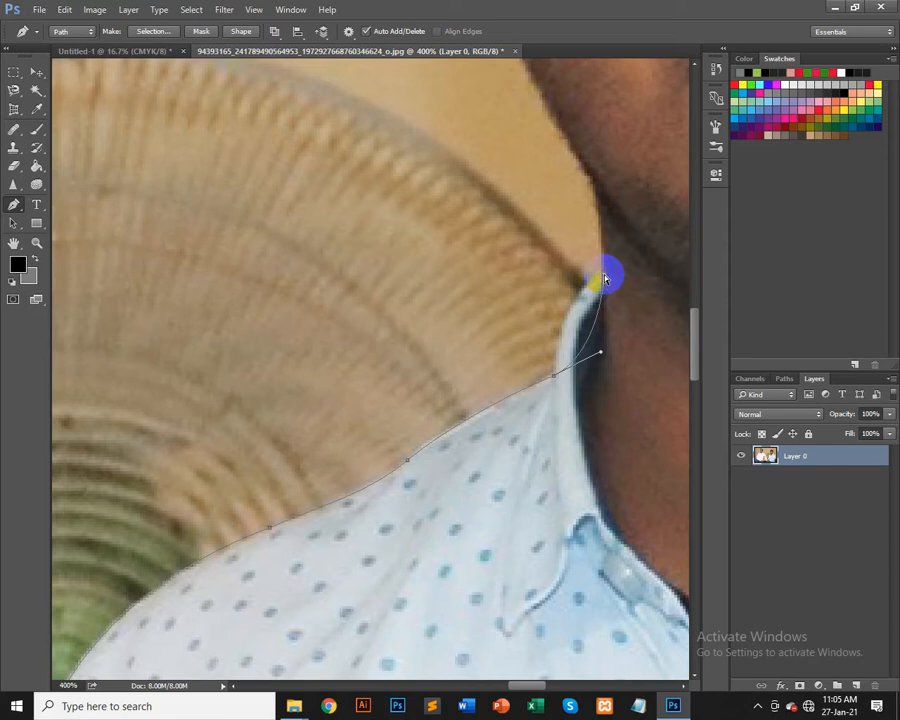
Step: Adjust the collar anchor's handle and continue the path up the side of the neck with new anchors
drag(602, 352, 536, 343)
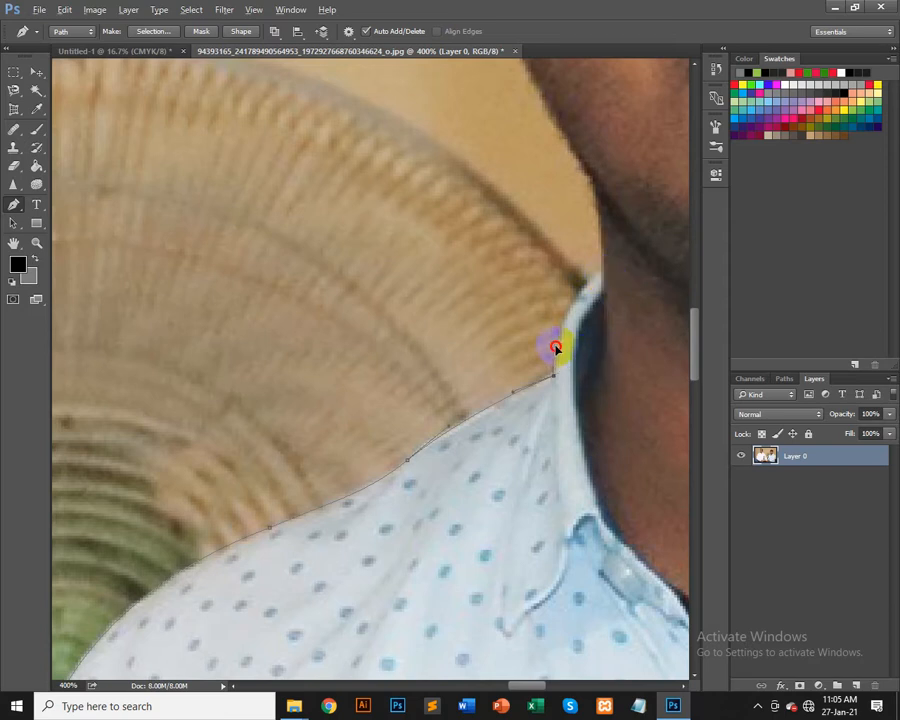
drag(583, 337, 428, 435)
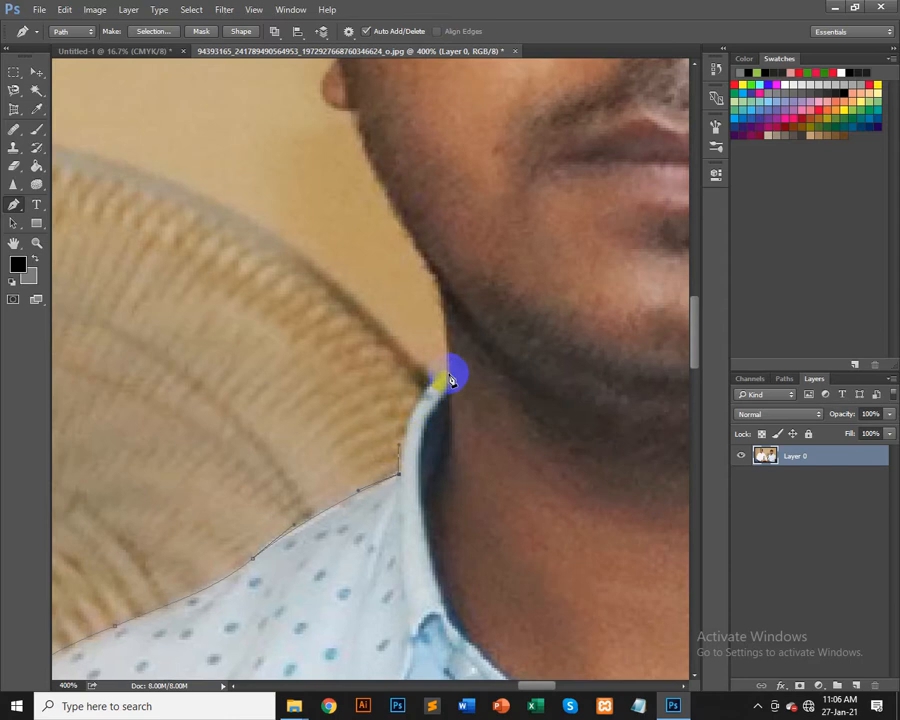
drag(451, 376, 435, 317)
click(438, 279)
Step: Extend the path up the jawline to the earlobe with curved anchors
drag(359, 379, 353, 560)
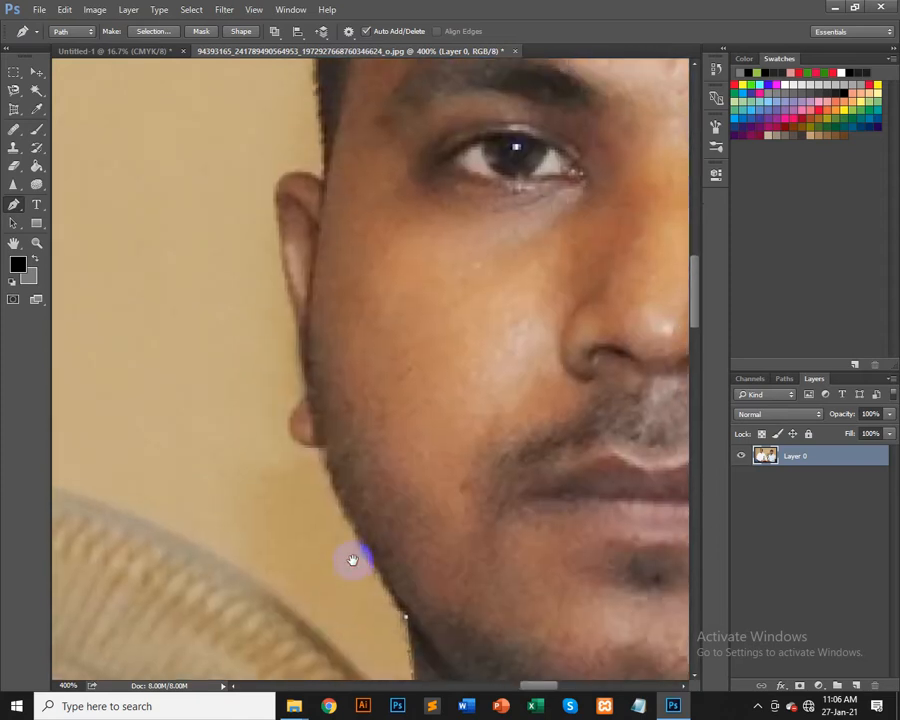
drag(326, 472, 266, 353)
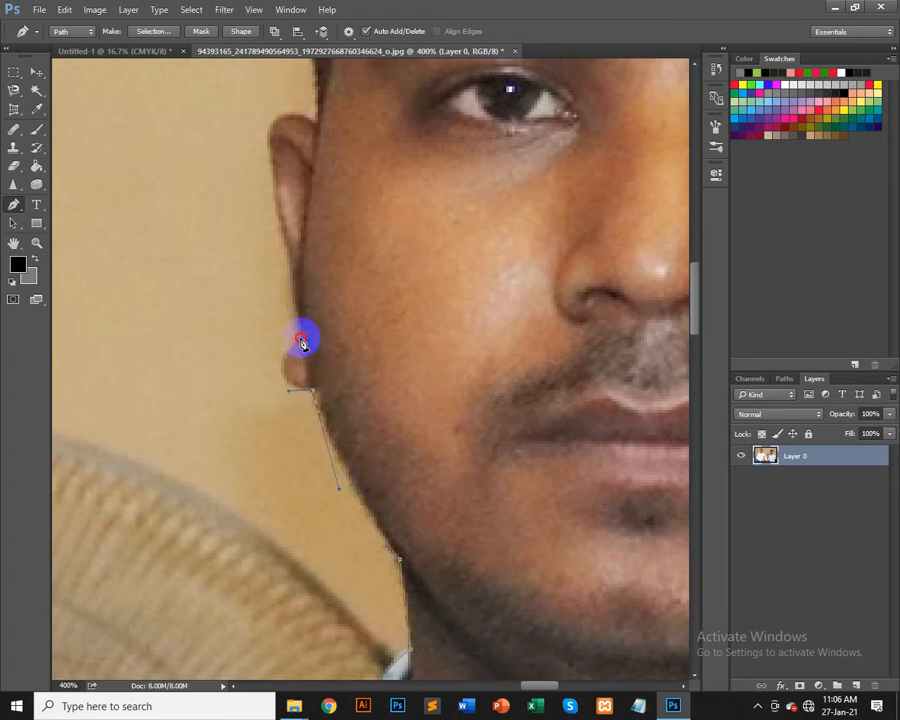
drag(301, 337, 297, 301)
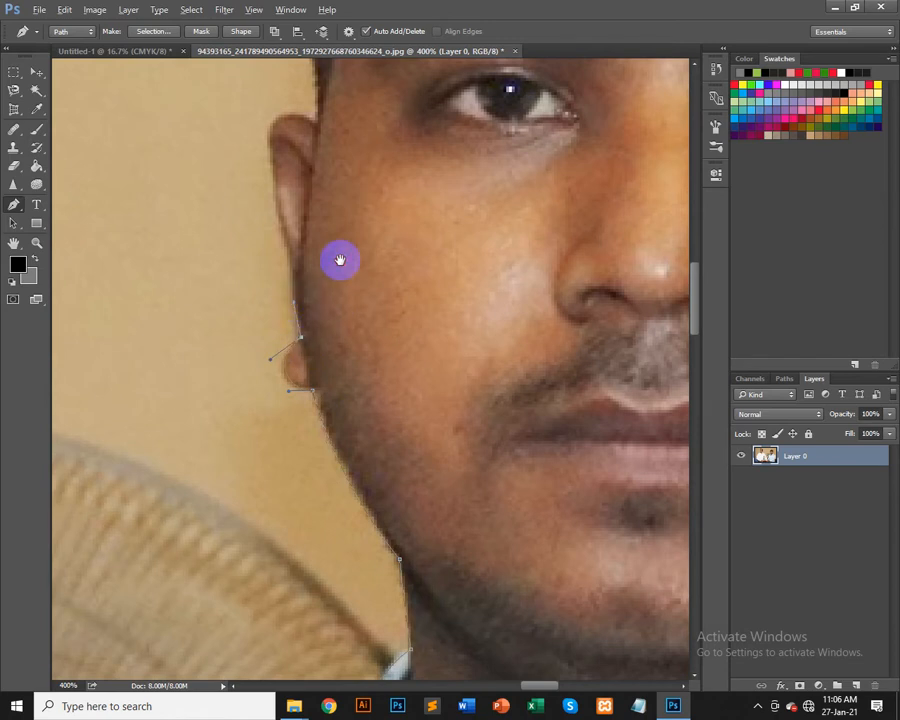
Step: Curve the path around the outer ear to its top, undoing a misplaced curved anchor and redrawing it
drag(340, 260, 277, 538)
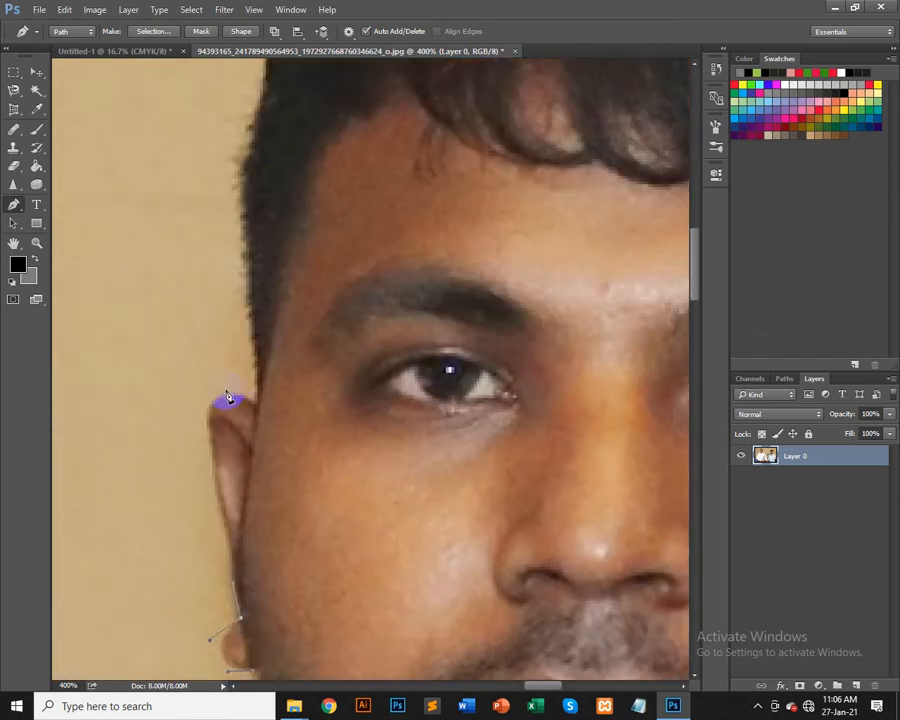
drag(254, 404, 360, 463)
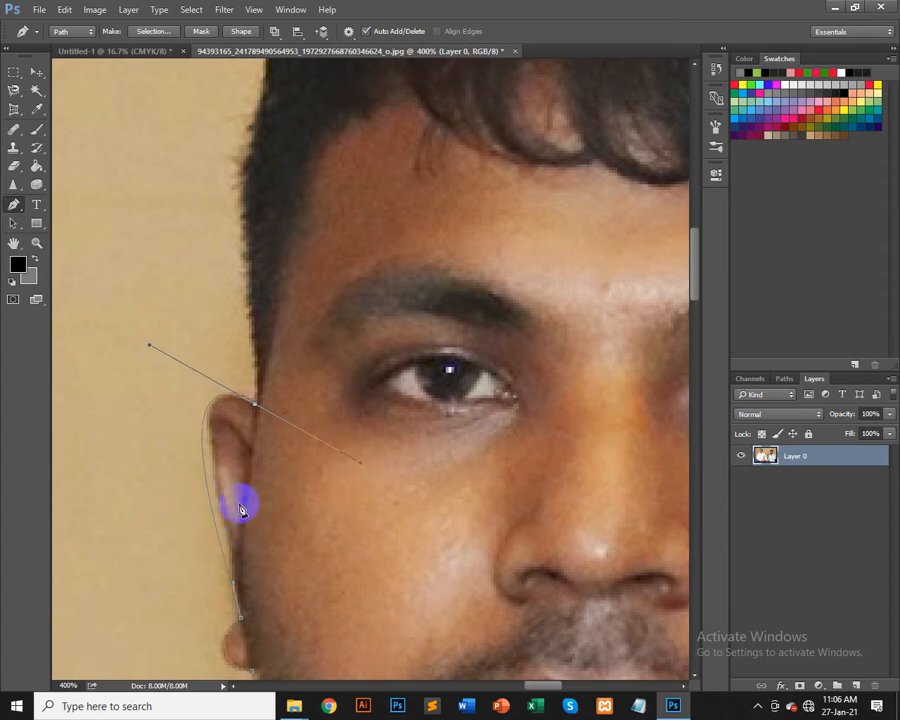
key(ctrl+z)
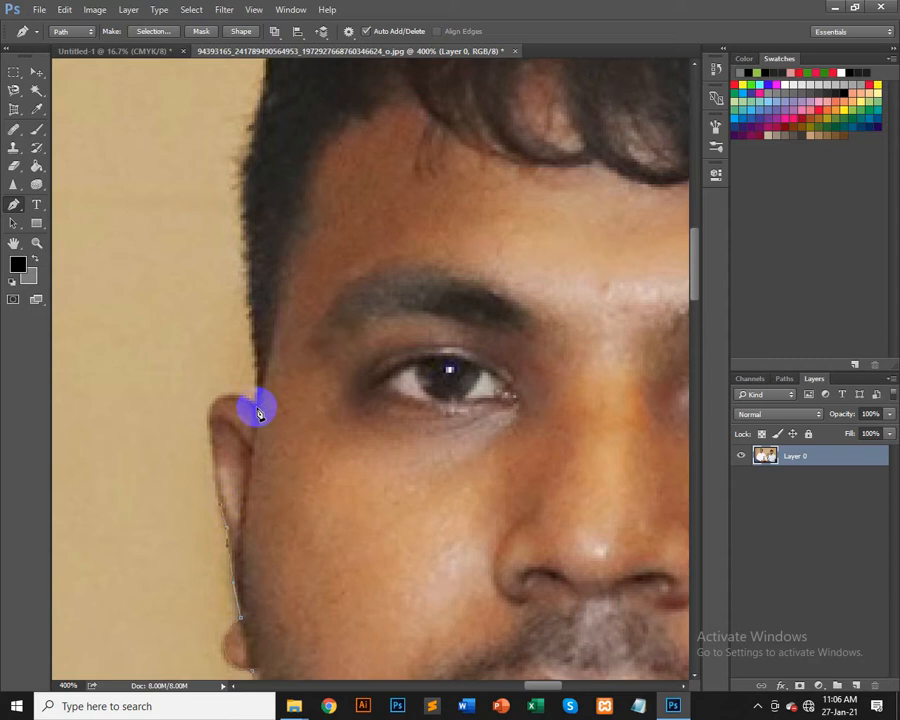
drag(257, 407, 252, 372)
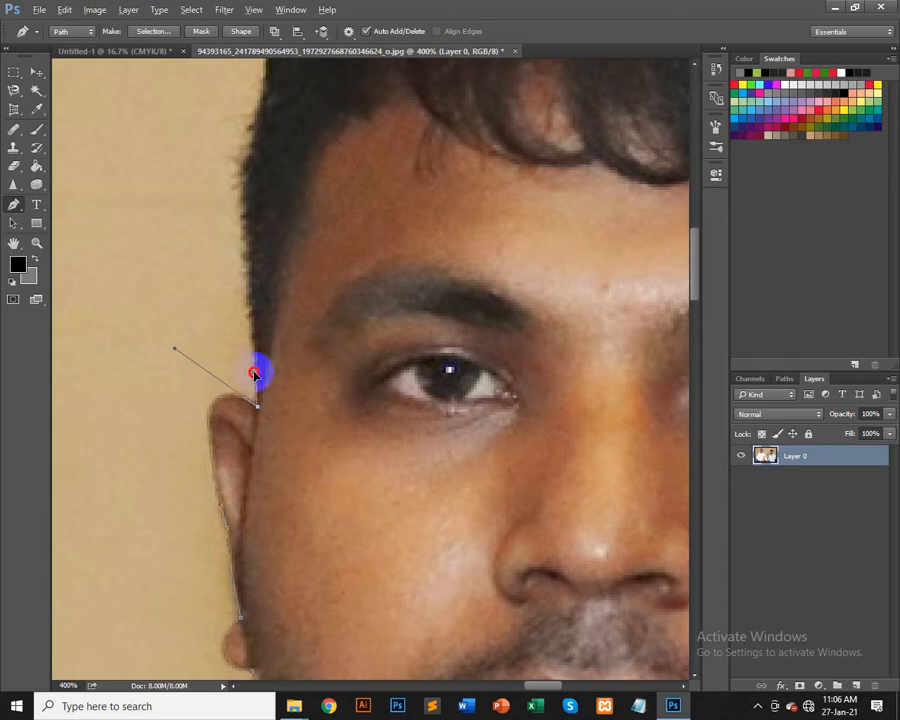
Step: Add anchors up the side of the head along the hairline
scroll(321, 191, up, 5)
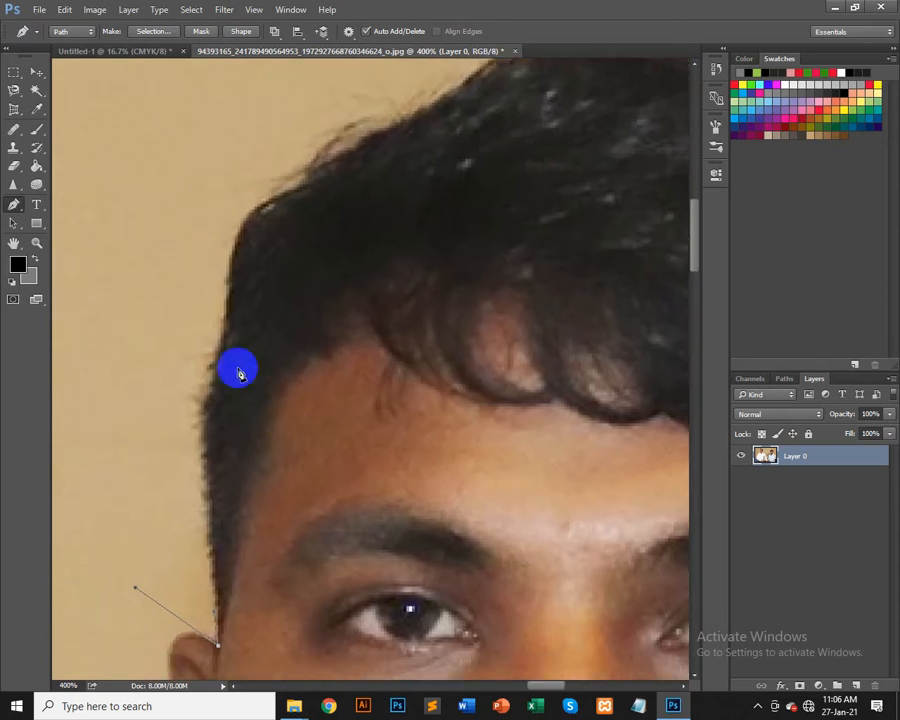
click(222, 345)
drag(252, 303, 255, 265)
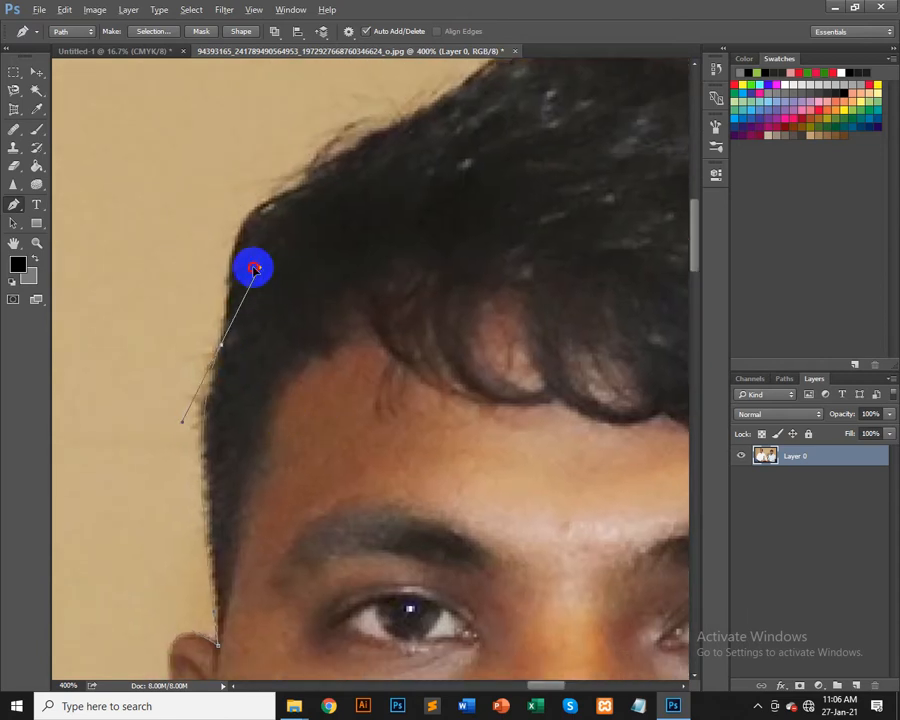
click(224, 272)
Step: Trace the path across the top of the hair with curved anchors, undoing a stray point
scroll(324, 404, up, 5)
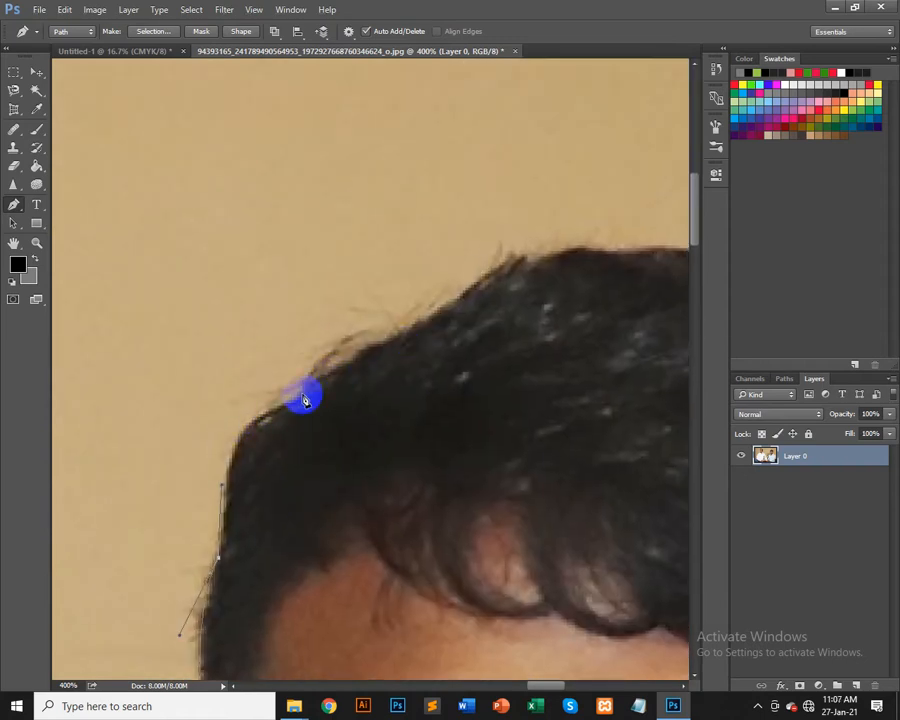
drag(291, 400, 308, 386)
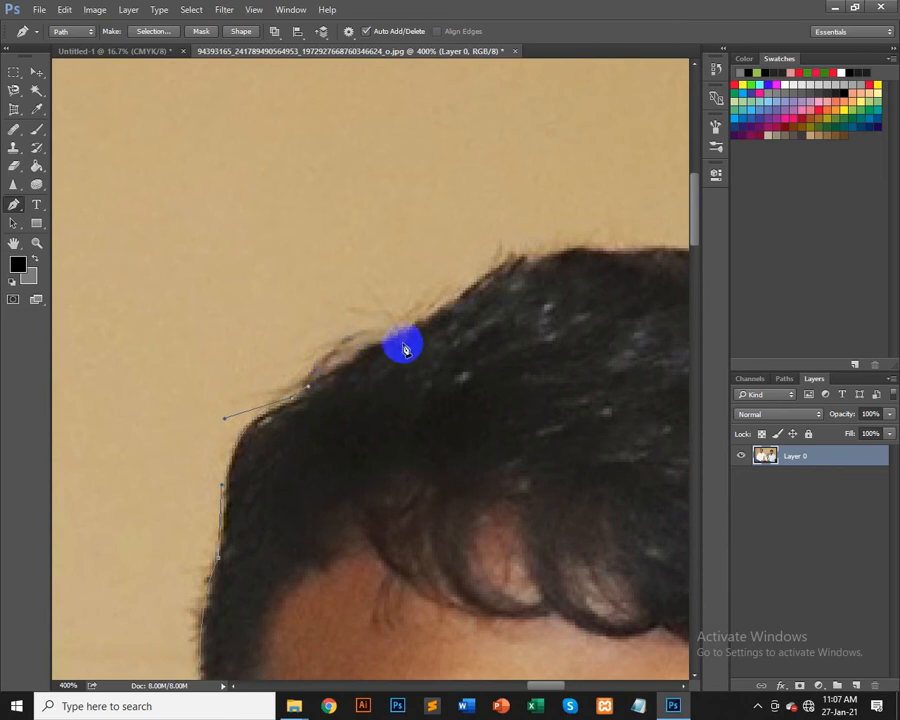
drag(426, 362, 321, 402)
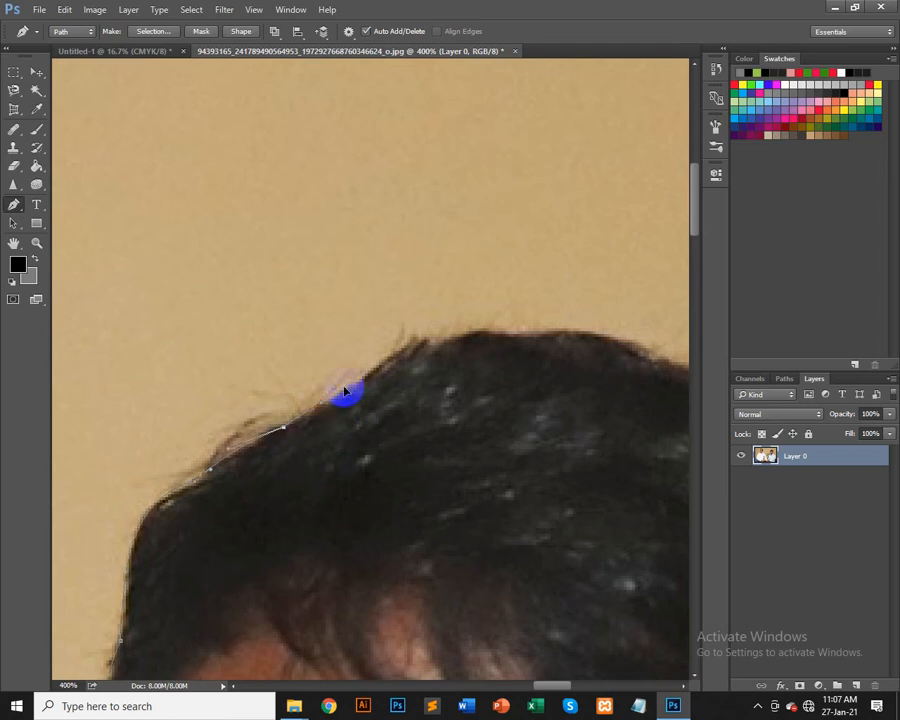
drag(468, 380, 331, 476)
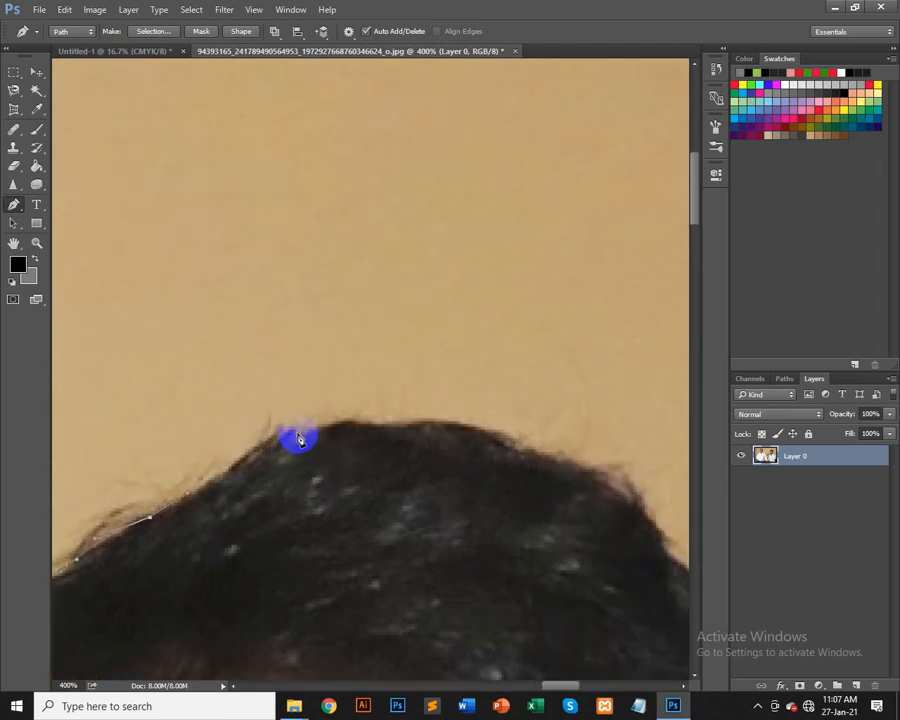
drag(298, 438, 318, 444)
key(ctrl+z)
drag(247, 452, 220, 484)
mouse_move(210, 430)
mouse_down()
mouse_move(236, 441)
mouse_move(227, 428)
mouse_up()
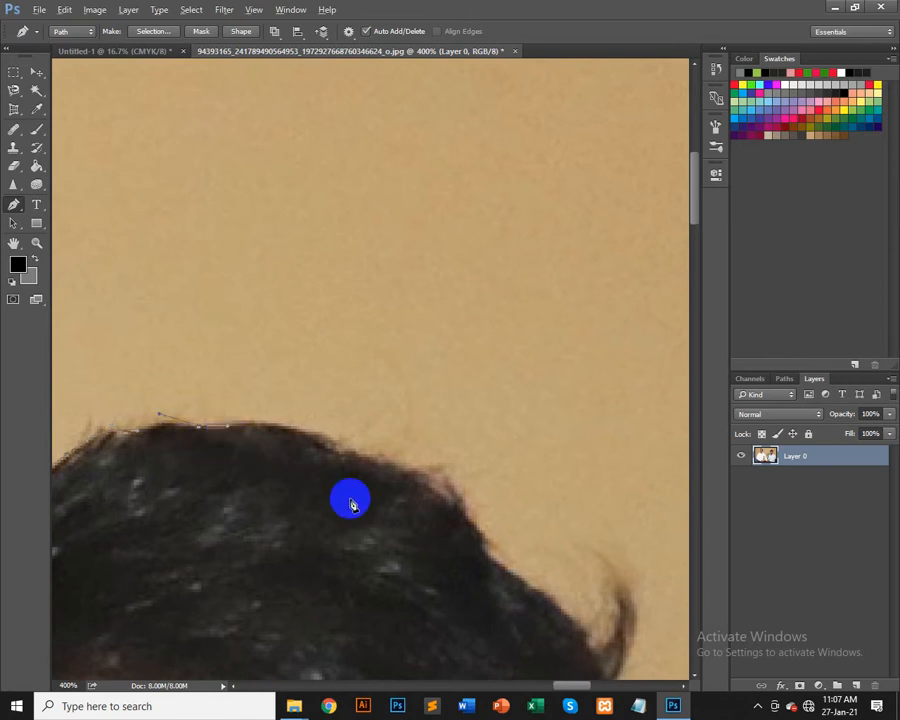
Step: Continue the path over the hair and down the far side of the head to the top of the ear
drag(351, 498, 282, 419)
mouse_move(366, 500)
mouse_down()
mouse_move(263, 480)
mouse_move(287, 452)
mouse_move(302, 452)
mouse_move(346, 548)
mouse_move(321, 466)
mouse_up()
drag(345, 594, 256, 440)
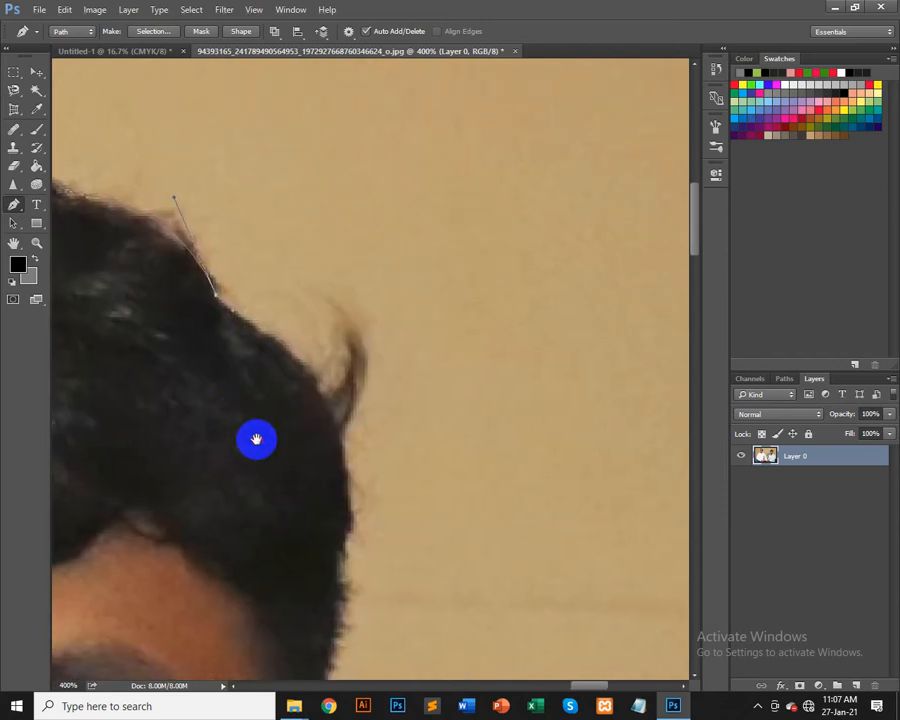
drag(343, 450, 306, 561)
scroll(367, 364, down, 5)
alt+click(344, 438)
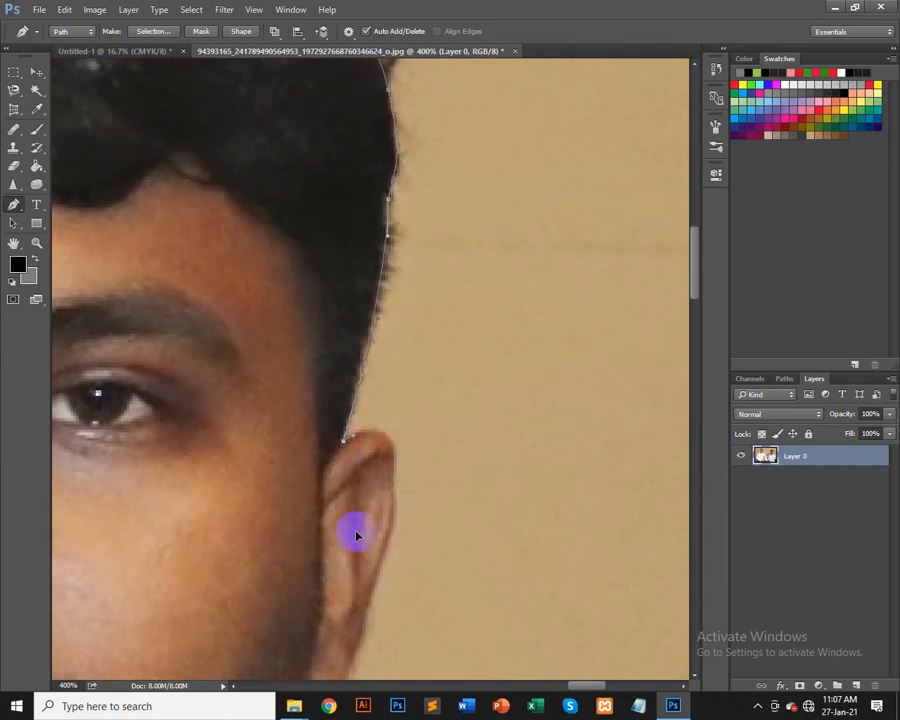
Step: Trace around the far ear down to the earlobe, reshaping and nudging its anchors
scroll(356, 536, down, 3)
drag(399, 328, 399, 371)
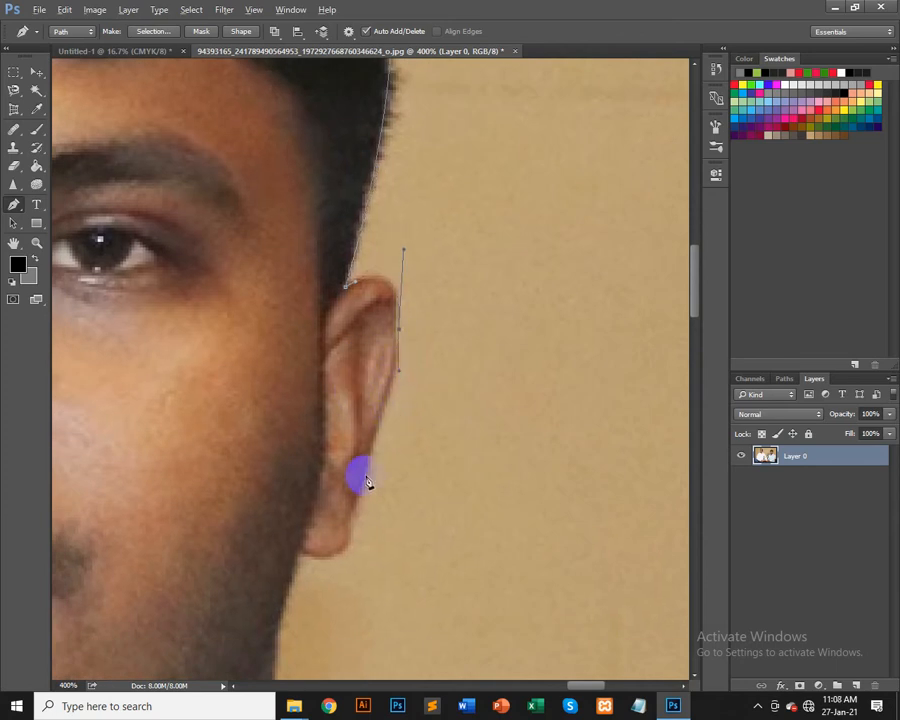
drag(368, 460, 362, 483)
drag(354, 530, 385, 546)
drag(385, 547, 352, 531)
key(Right)
key(Right)
key(Left)
key(Left)
key(Left)
key(Left)
drag(305, 559, 287, 546)
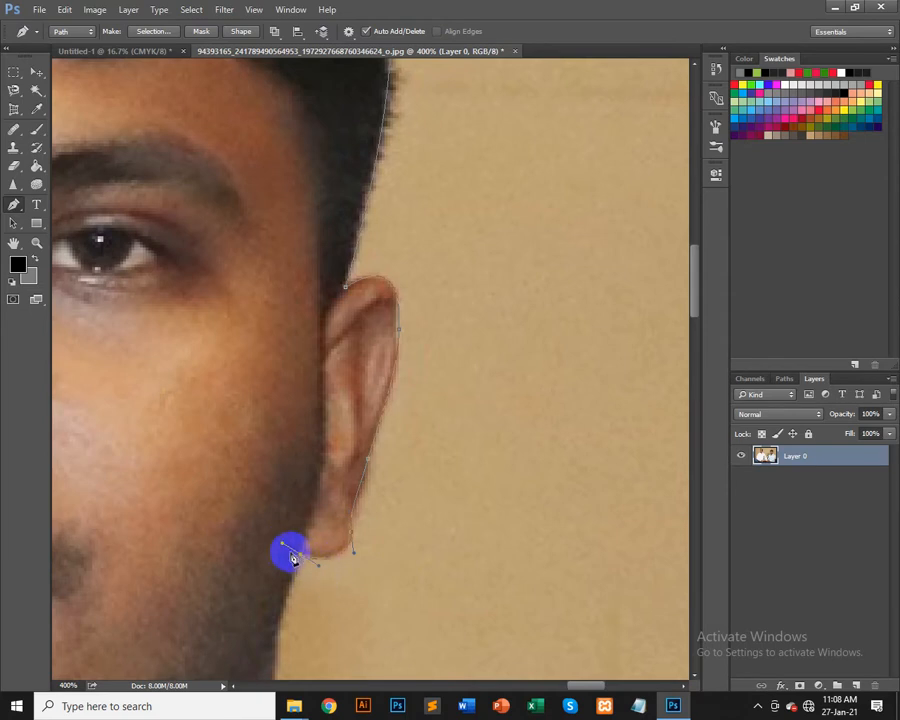
drag(283, 545, 296, 572)
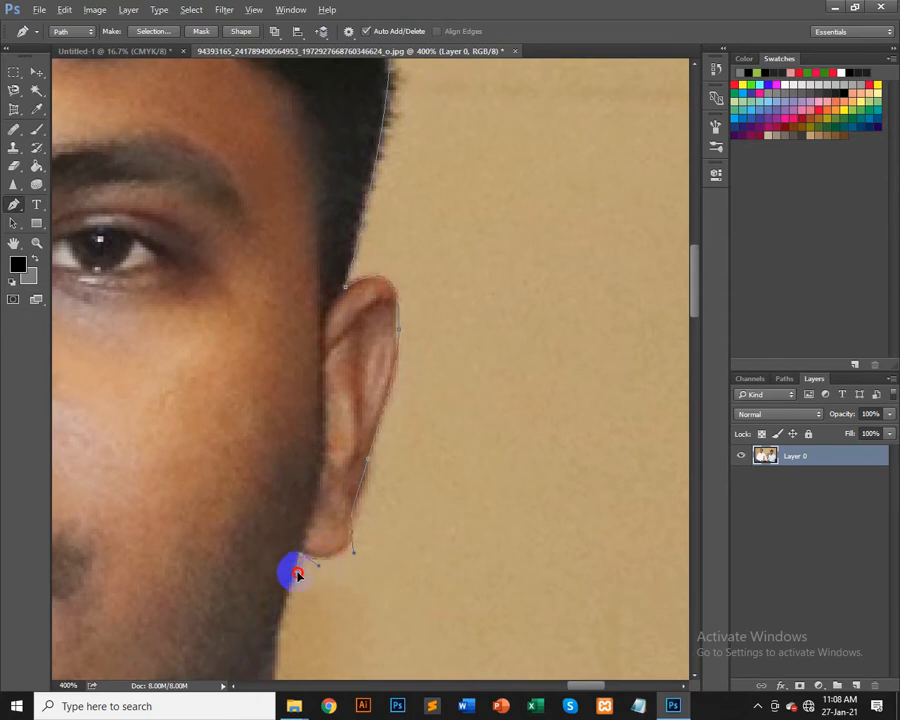
Step: Extend the path down the neck to the shirt collar
scroll(340, 400, down, 5)
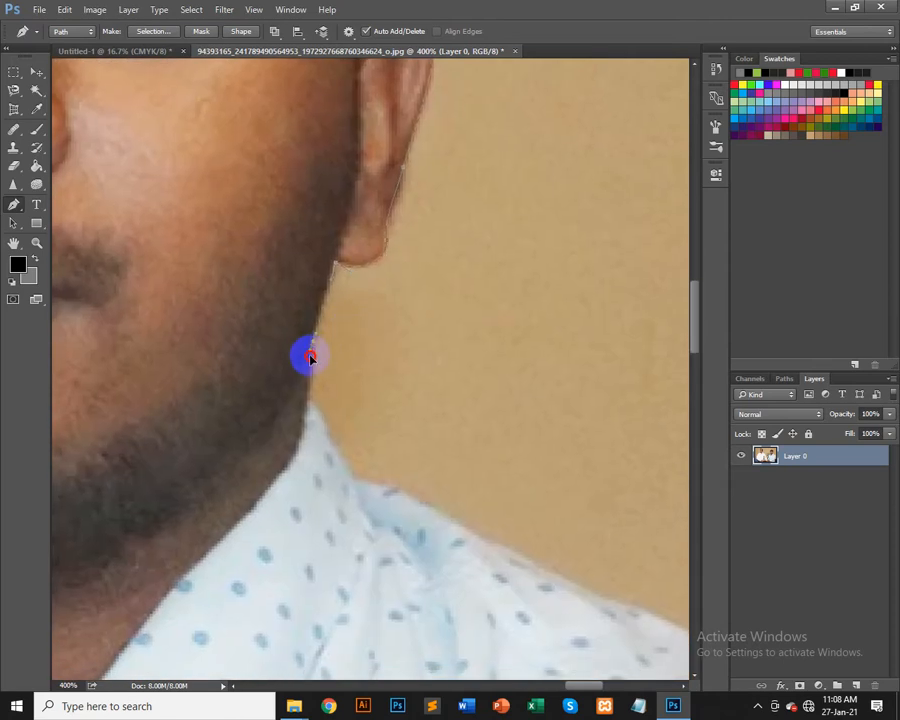
drag(307, 398, 156, 305)
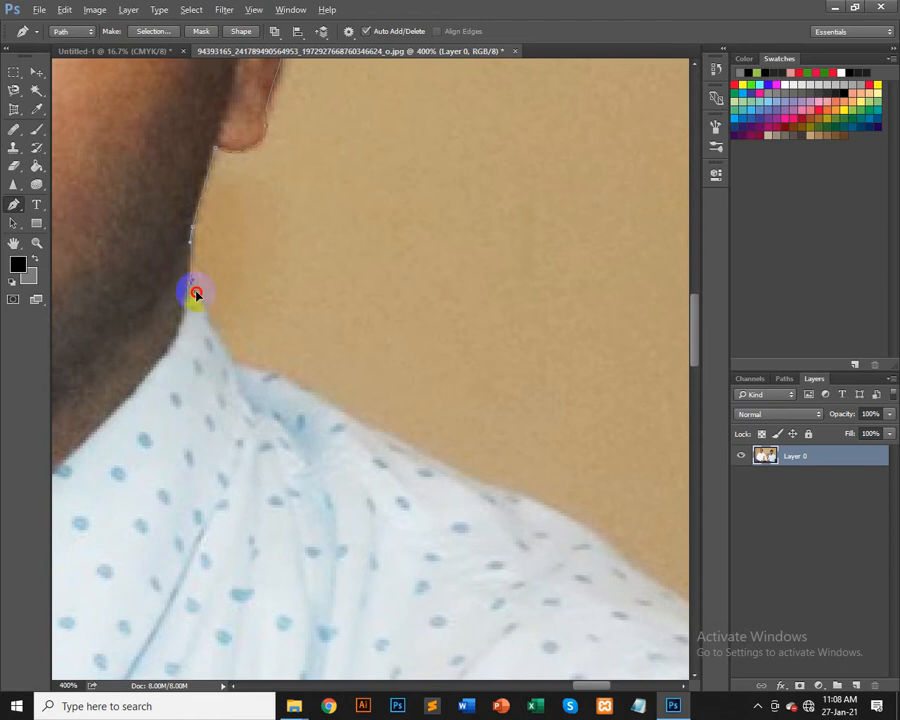
click(195, 291)
drag(230, 363, 248, 364)
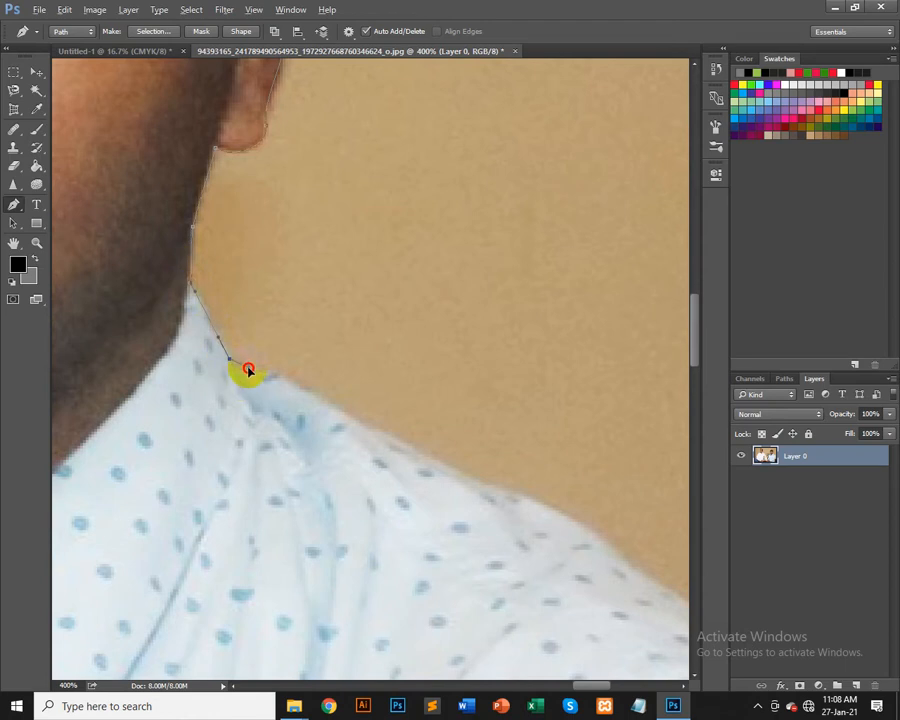
Step: Place a series of anchors along the top edge of the shoulder
drag(329, 478, 263, 382)
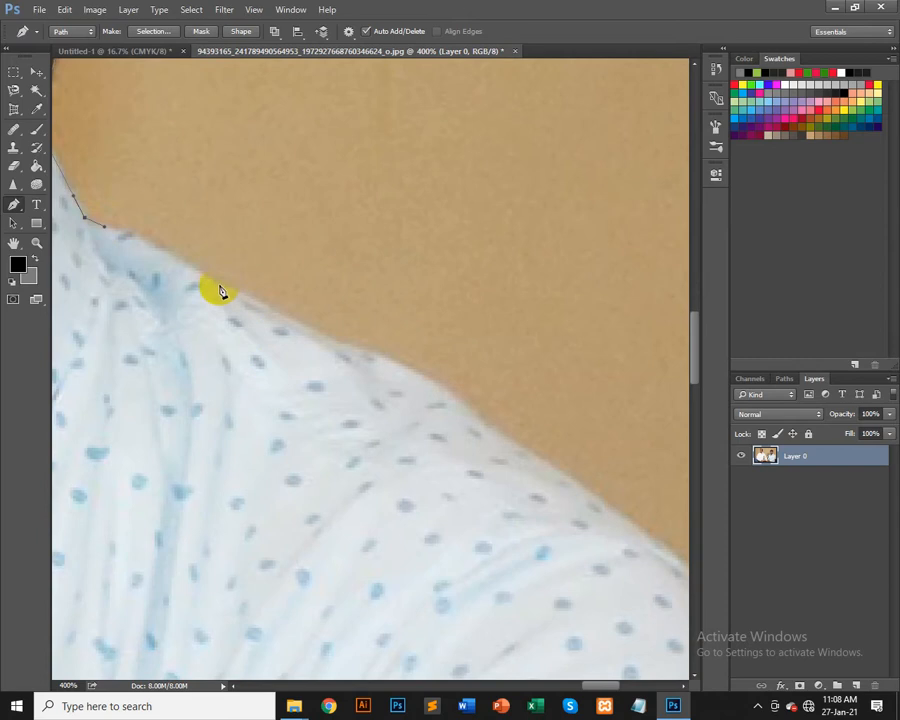
drag(220, 287, 285, 311)
drag(382, 412, 235, 311)
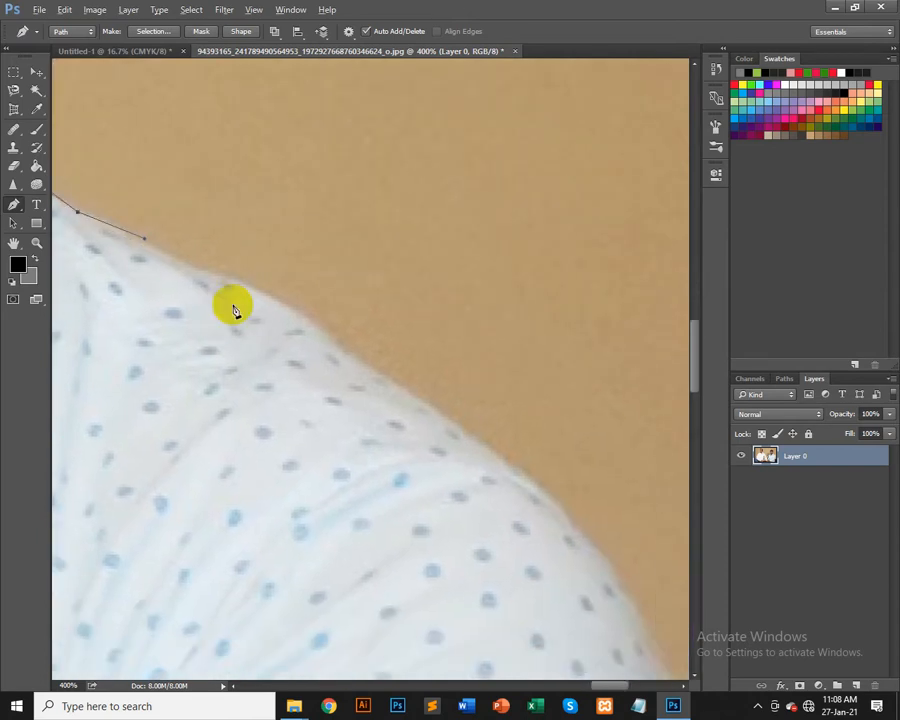
click(173, 253)
click(201, 271)
click(229, 291)
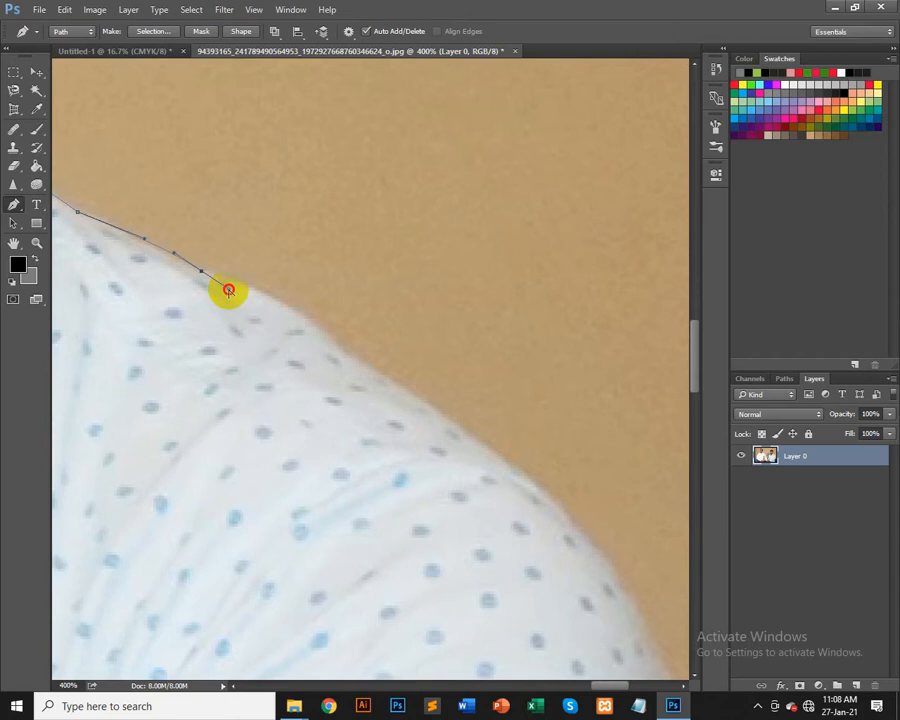
Step: Continue the path down the sloping shoulder with further anchors and a curved point
drag(368, 426, 290, 401)
click(161, 214)
click(220, 277)
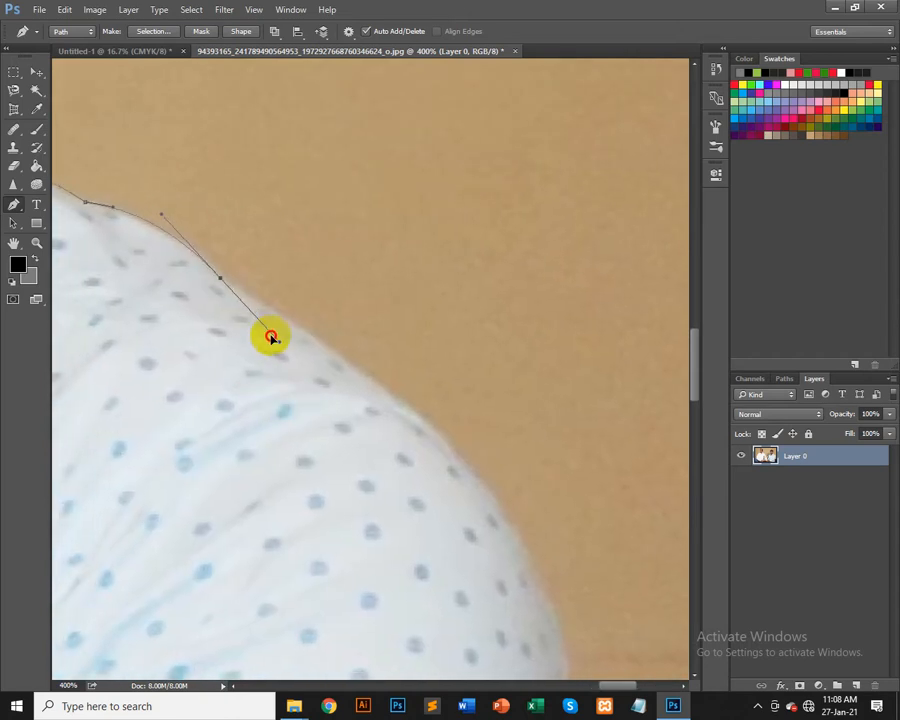
drag(271, 336, 270, 299)
drag(280, 380, 80, 140)
drag(275, 312, 341, 345)
Step: Zoom out and add anchors down the outer edge of the upper arm to the elbow
scroll(341, 350, down, 2)
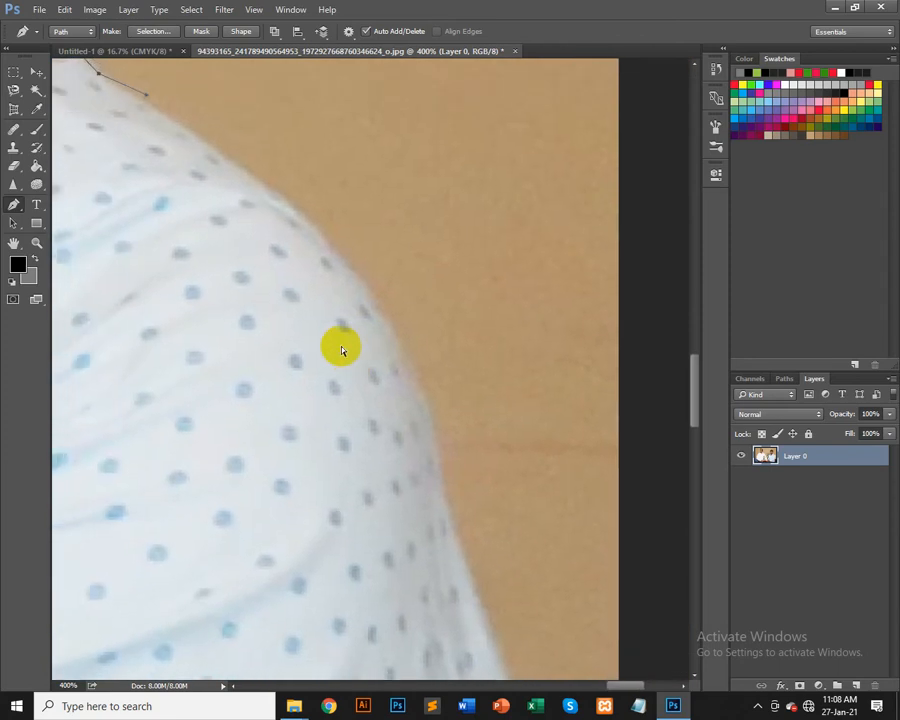
scroll(341, 350, down, 2)
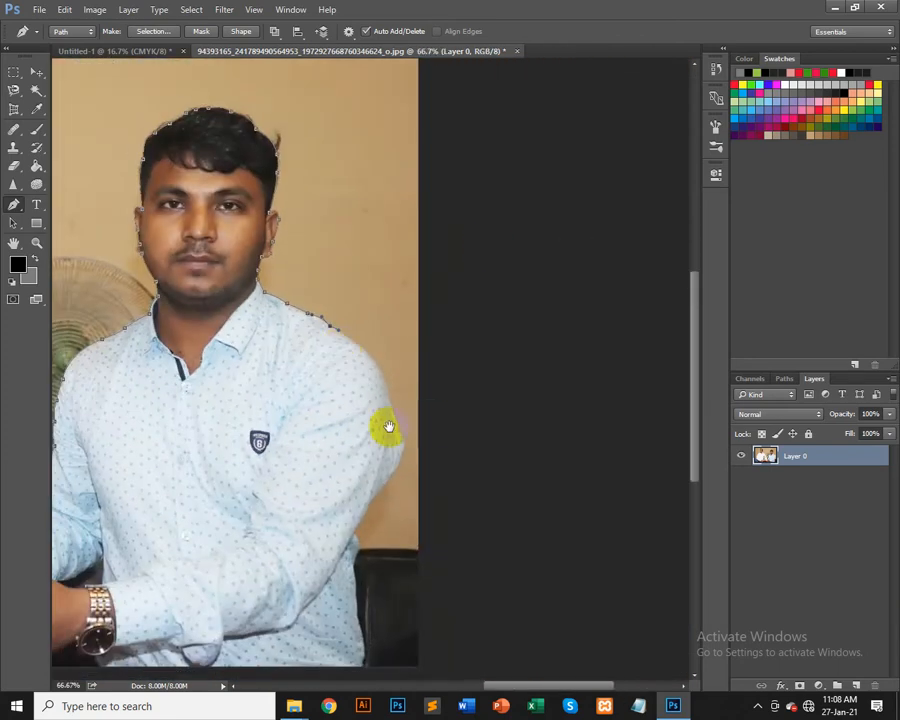
drag(380, 422, 473, 462)
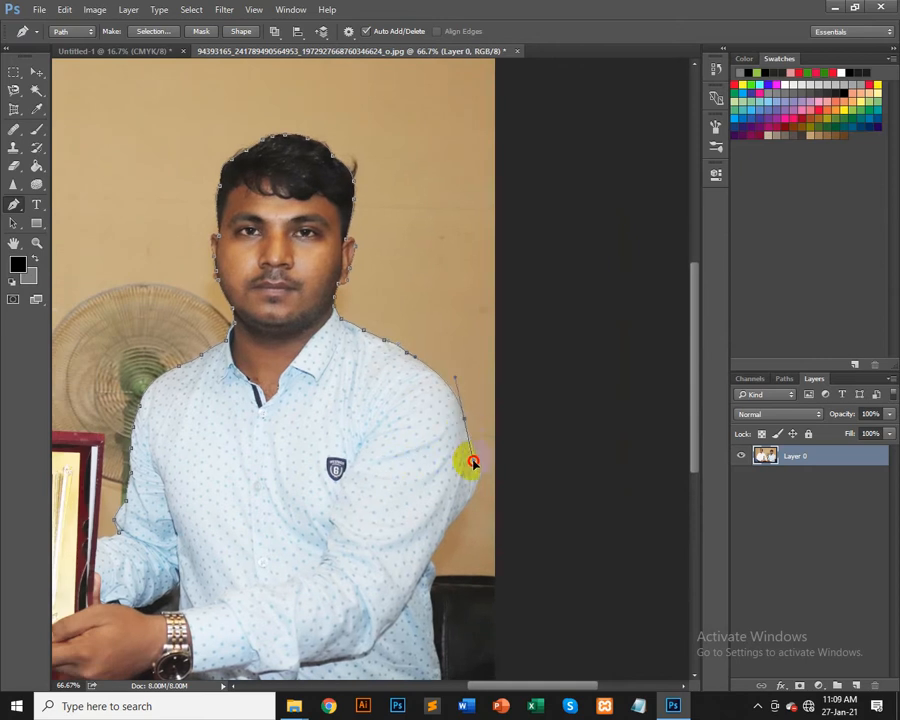
click(474, 441)
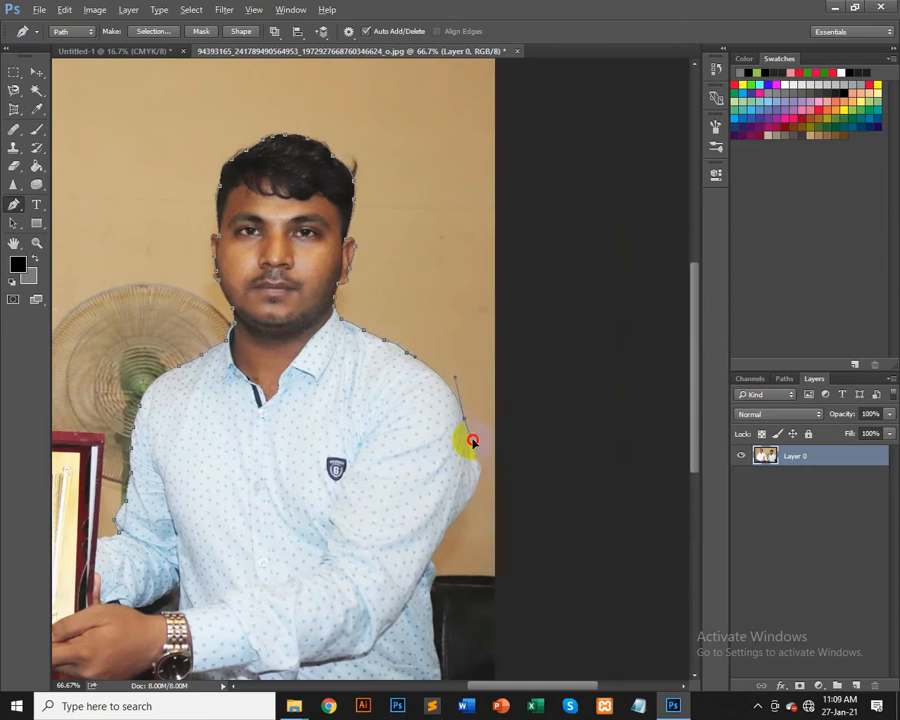
drag(477, 465, 485, 478)
alt+click(481, 472)
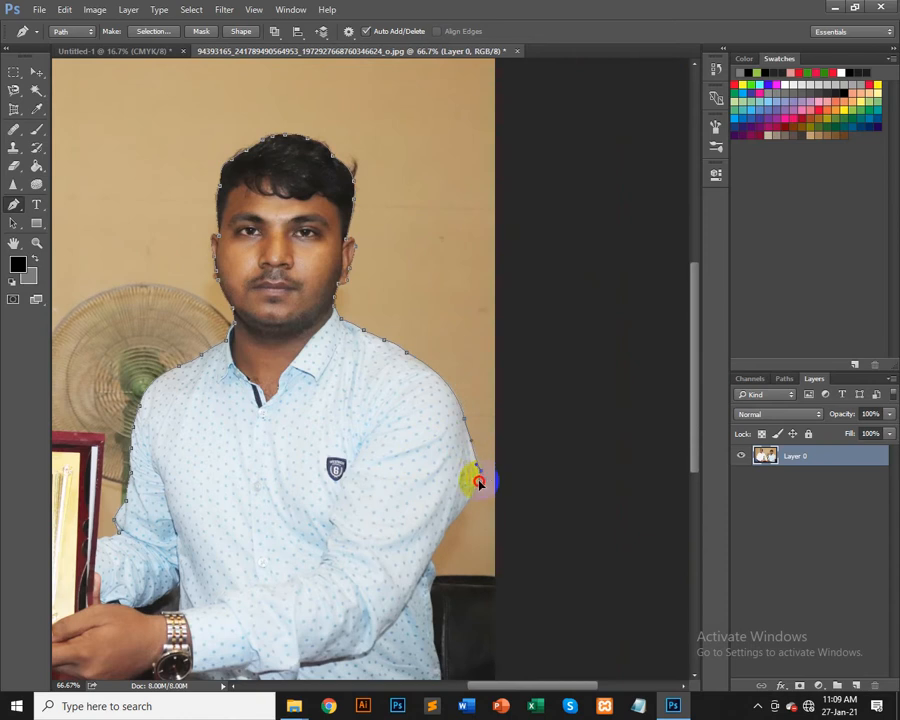
Step: Add anchors down the forearm, then draw a straight segment across to the opposite arm
click(429, 542)
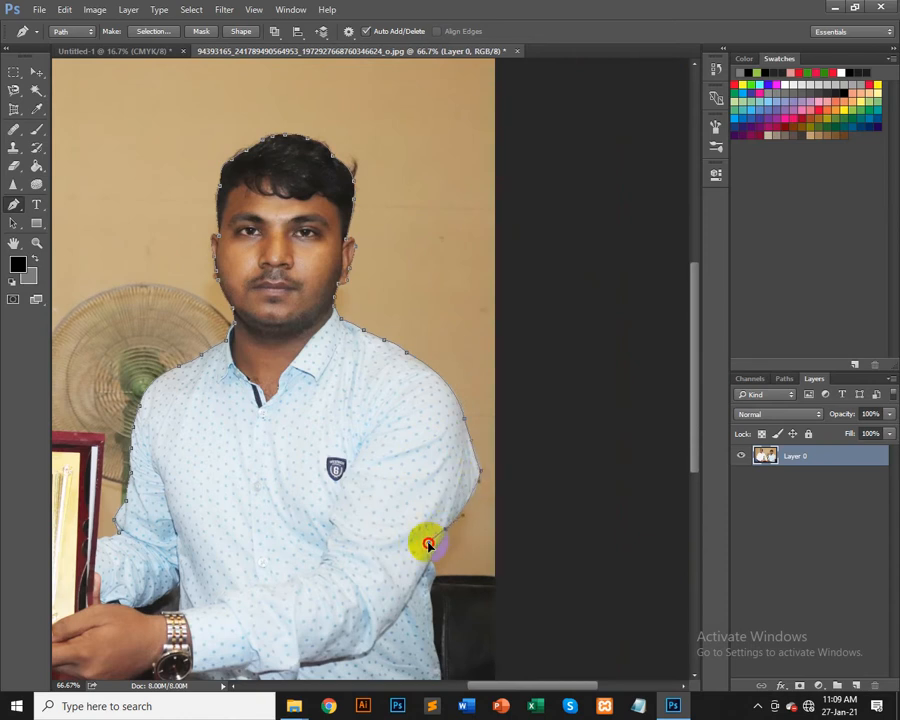
drag(429, 545, 438, 547)
click(428, 565)
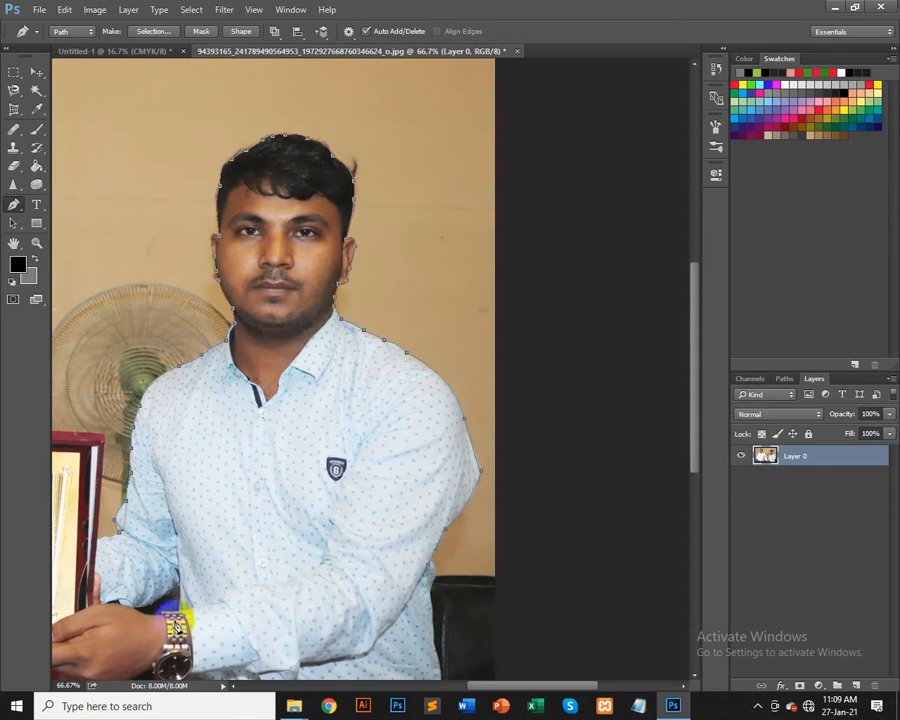
click(118, 536)
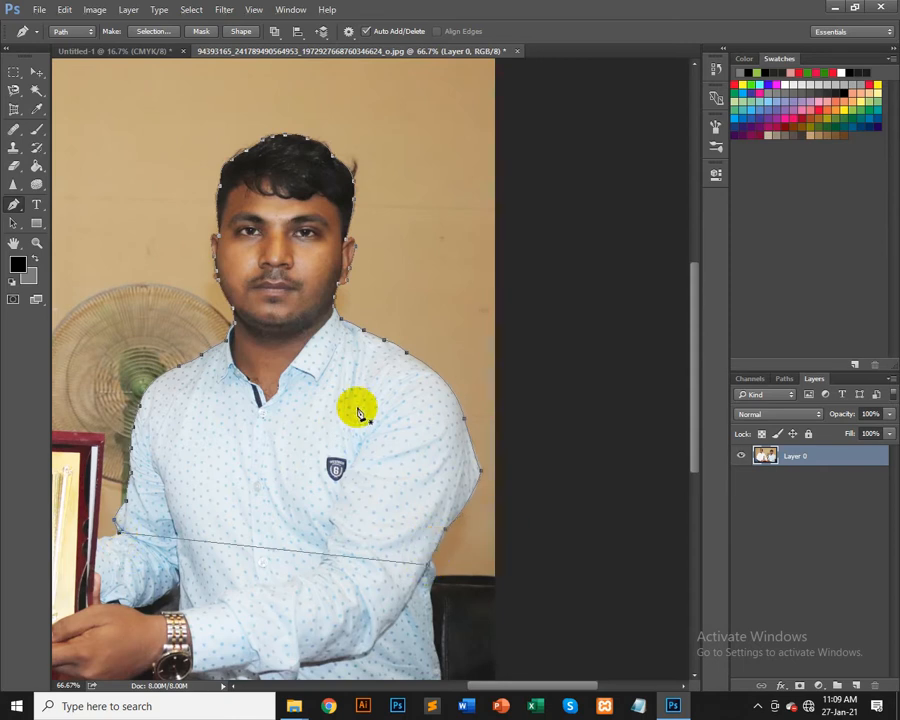
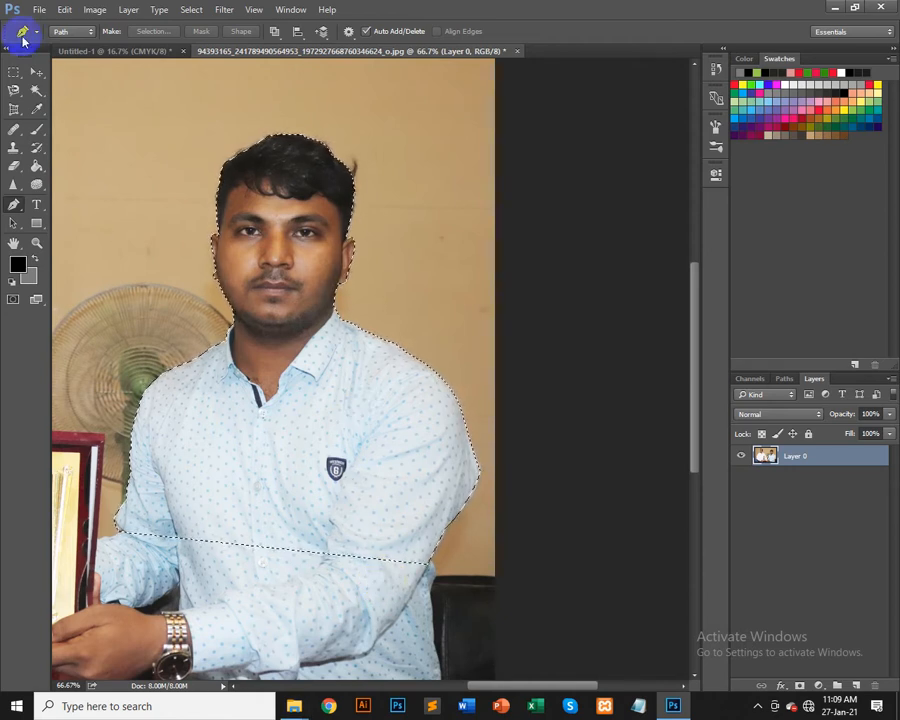
Step: Paste the cut-out person into the landscape document and move it onto the grey wave near the upper right
click(36, 72)
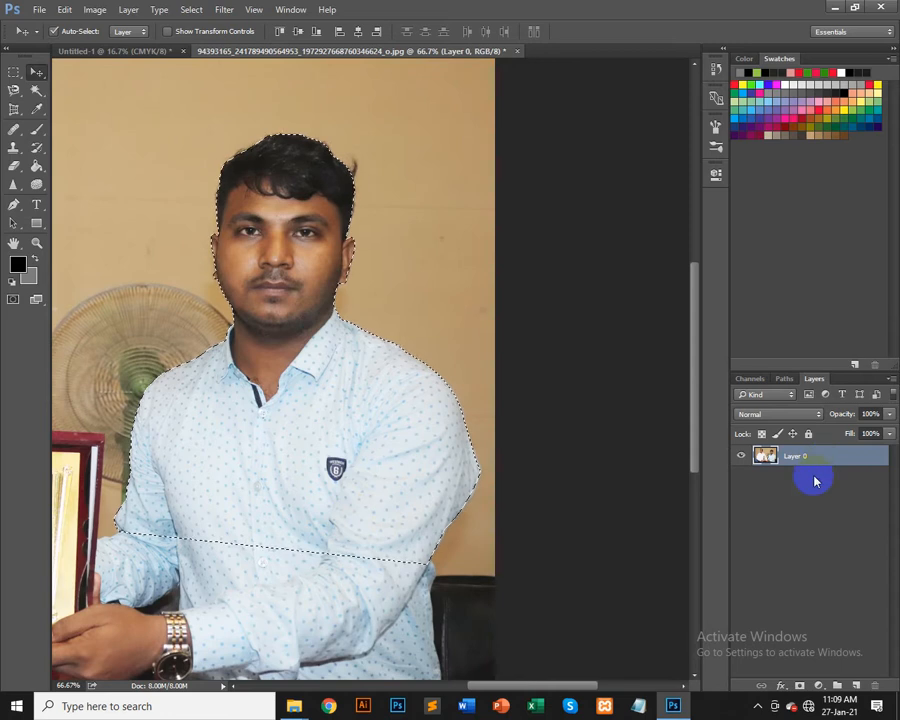
click(740, 458)
click(740, 458)
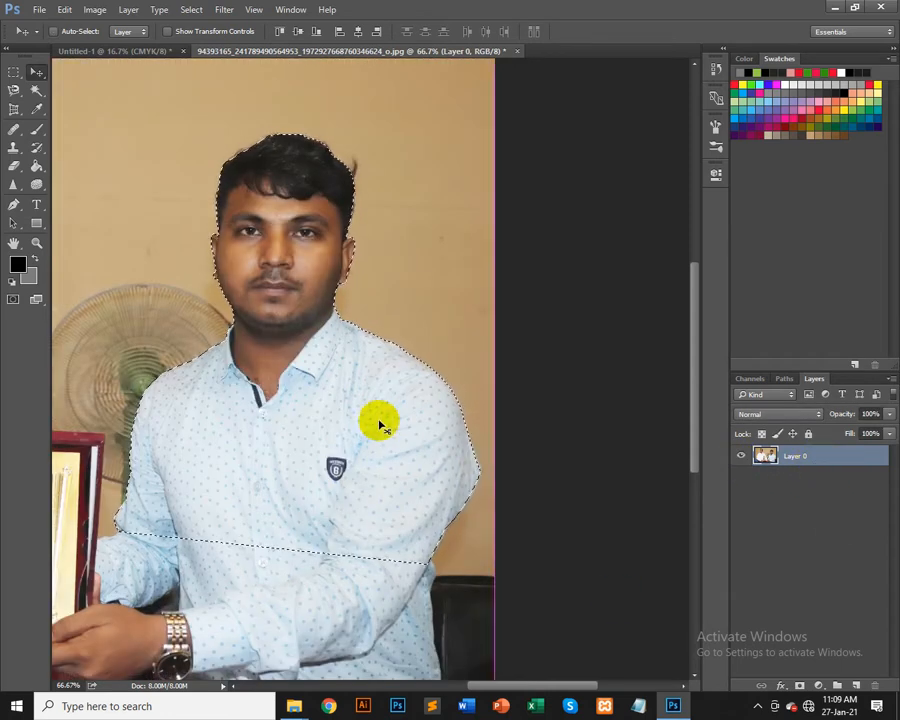
click(114, 52)
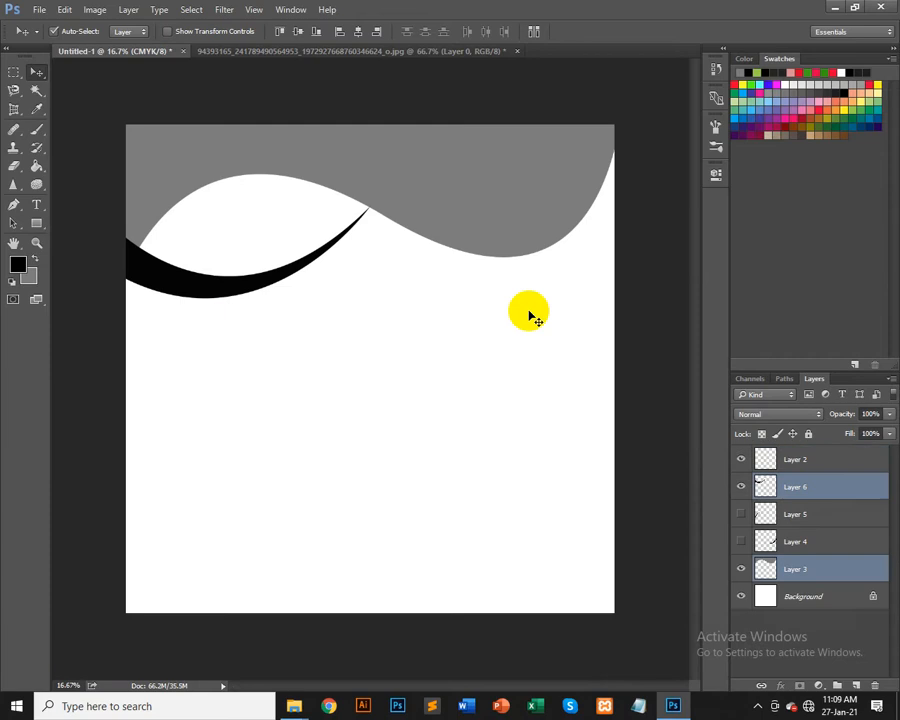
key(ctrl+v)
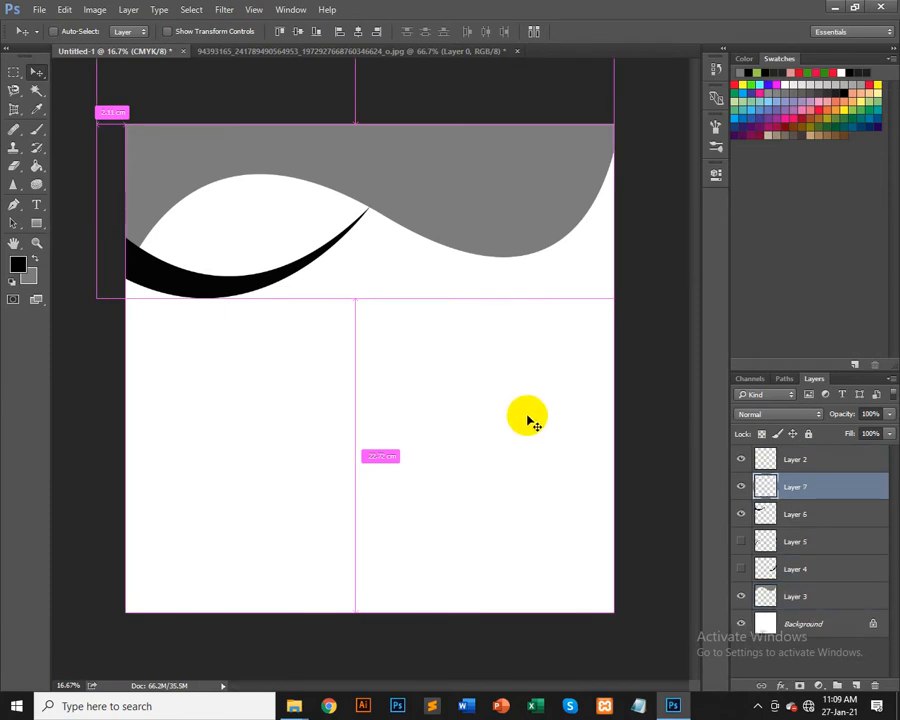
drag(408, 418, 525, 227)
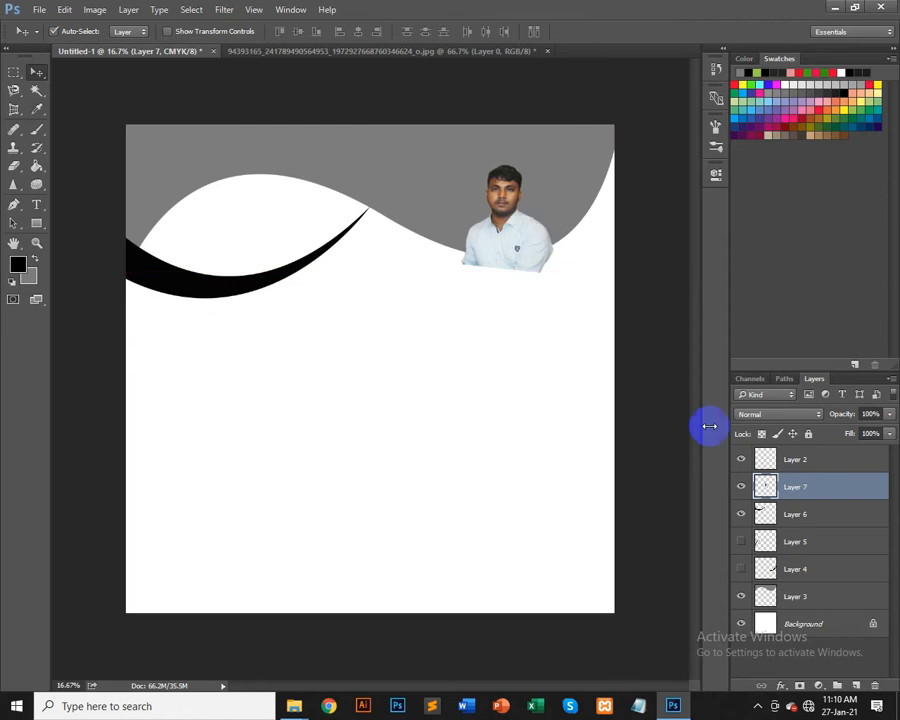
Step: Move the person's layer down to sit directly above Layer 3 and create a clipping mask onto it
drag(817, 505, 832, 586)
right_click(830, 569)
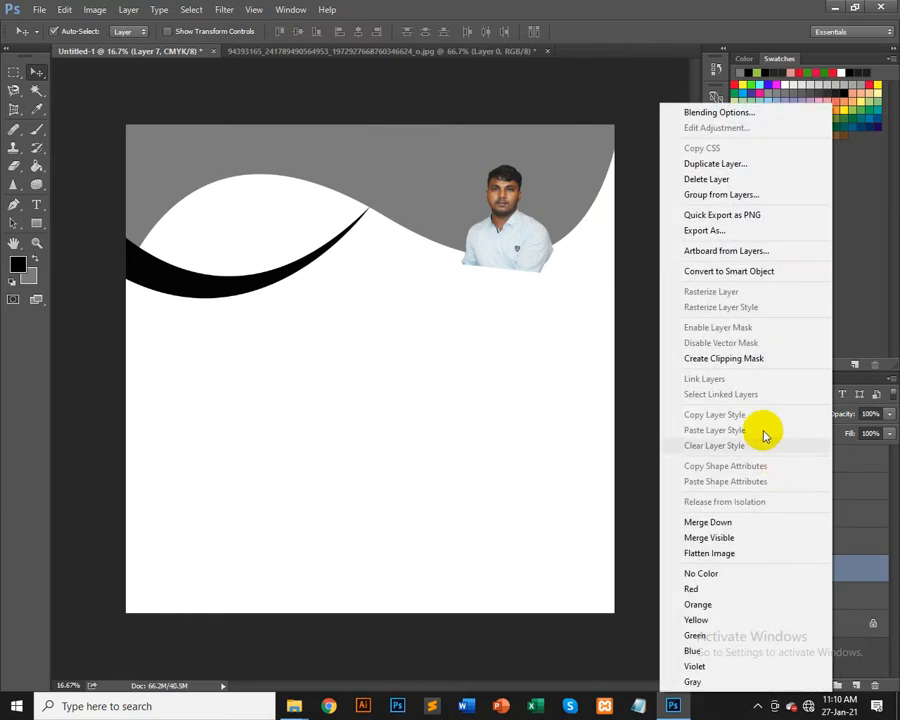
click(746, 360)
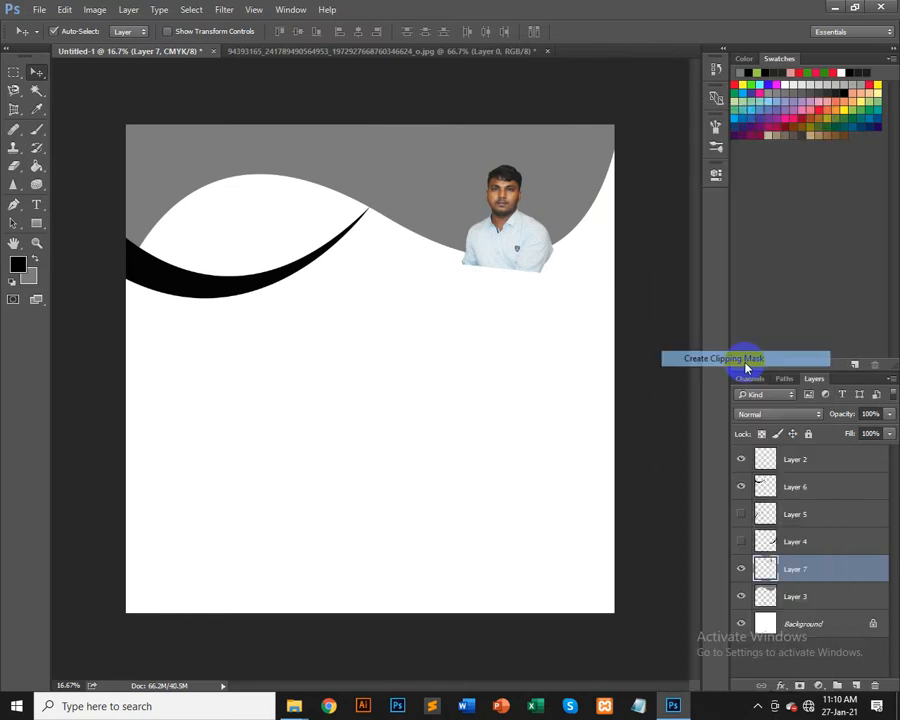
Step: Nudge the clipped person slightly down and left so it sits inside the grey wave shape
mouse_move(555, 224)
mouse_down()
mouse_move(544, 201)
mouse_move(550, 217)
mouse_move(536, 221)
mouse_move(549, 218)
mouse_move(538, 221)
mouse_move(563, 235)
mouse_move(566, 227)
mouse_move(550, 216)
mouse_move(551, 224)
mouse_move(536, 223)
mouse_move(552, 222)
mouse_move(544, 217)
mouse_move(556, 236)
mouse_up()
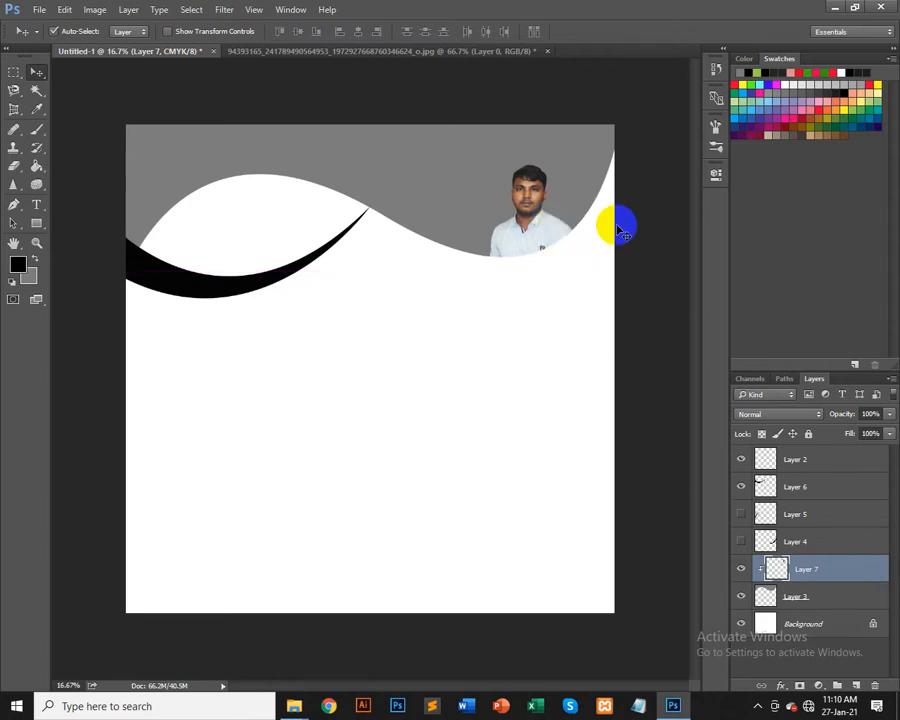
key(ctrl+plus)
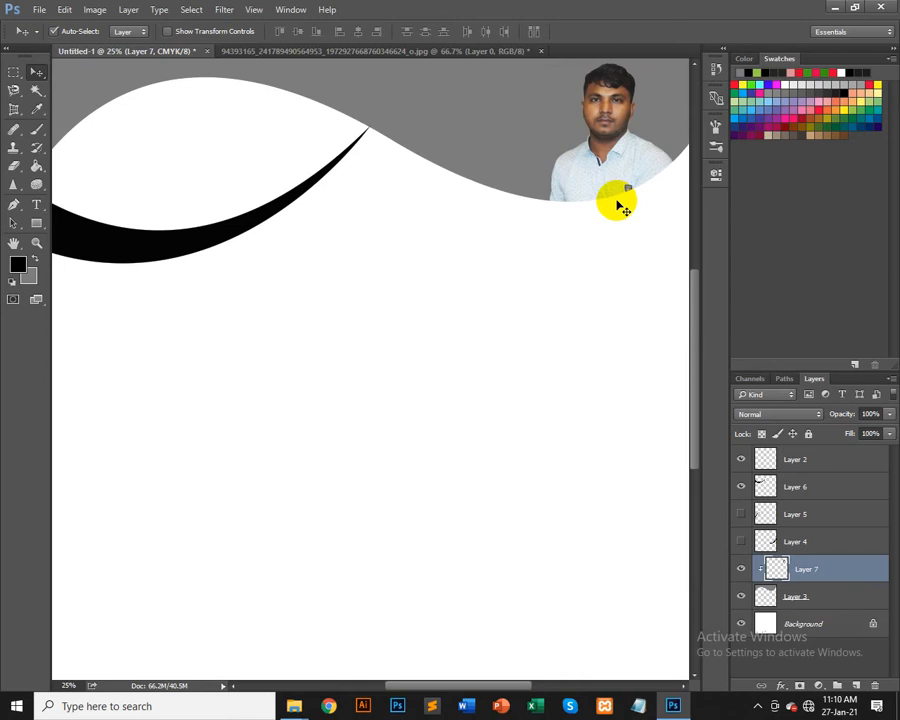
drag(585, 273, 500, 400)
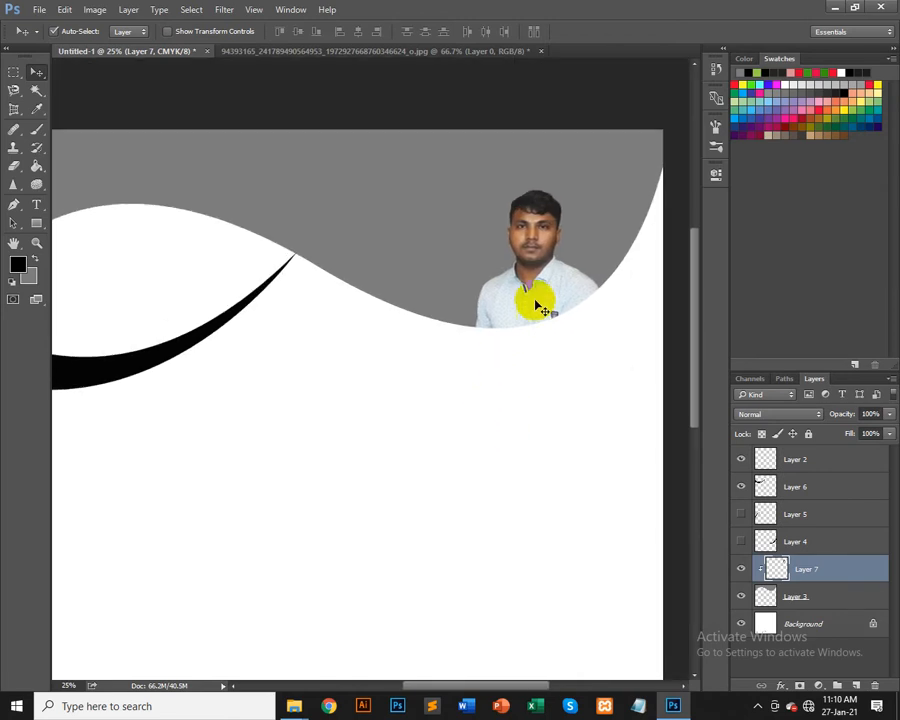
drag(531, 293, 527, 294)
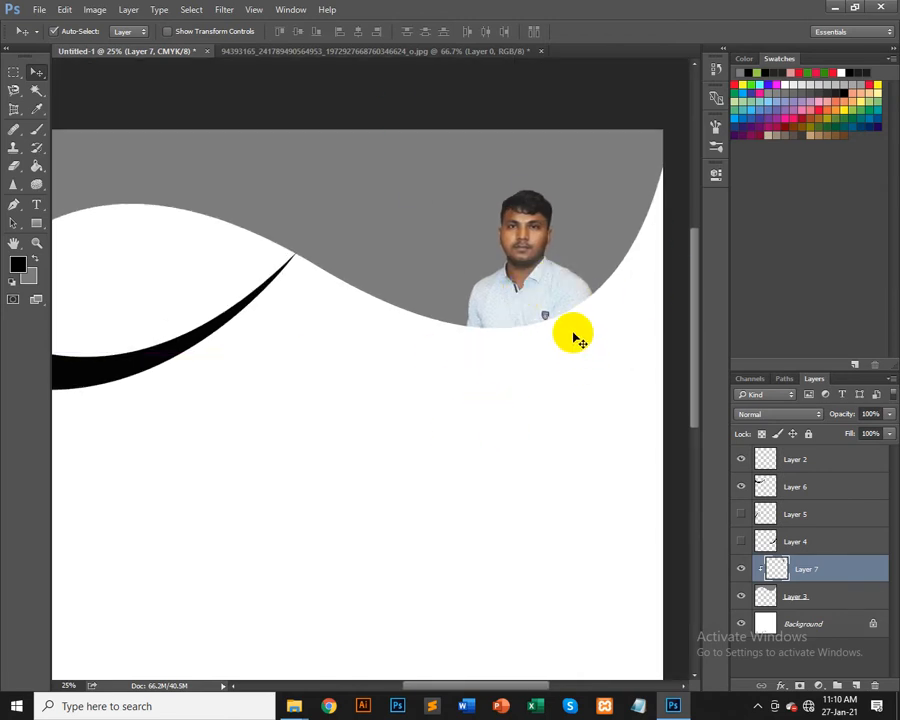
scroll(576, 336, up, 2)
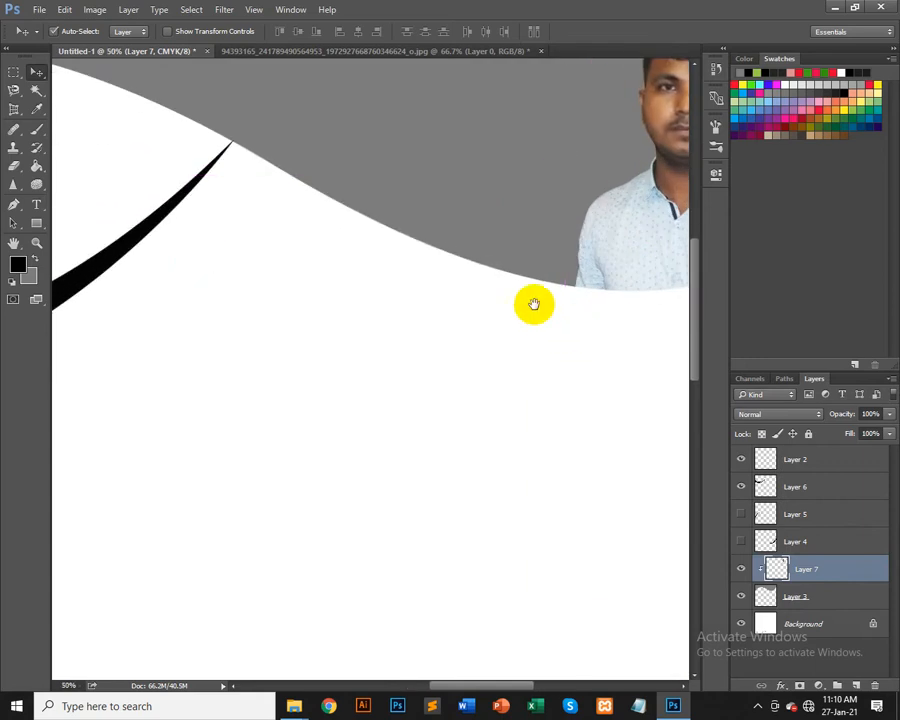
drag(532, 301, 234, 494)
scroll(428, 304, up, 1)
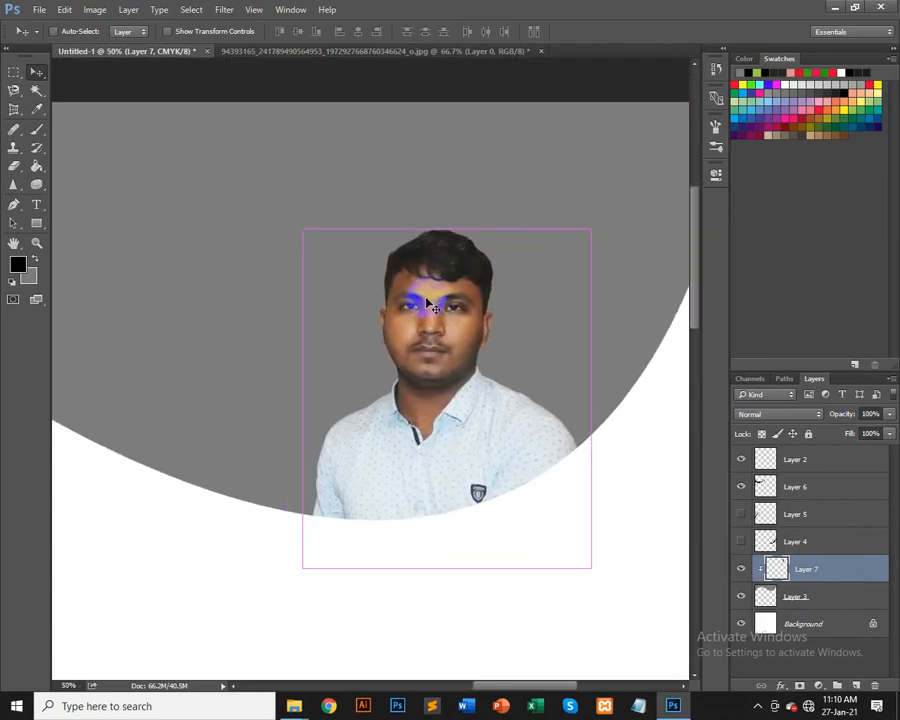
scroll(426, 294, up, 1)
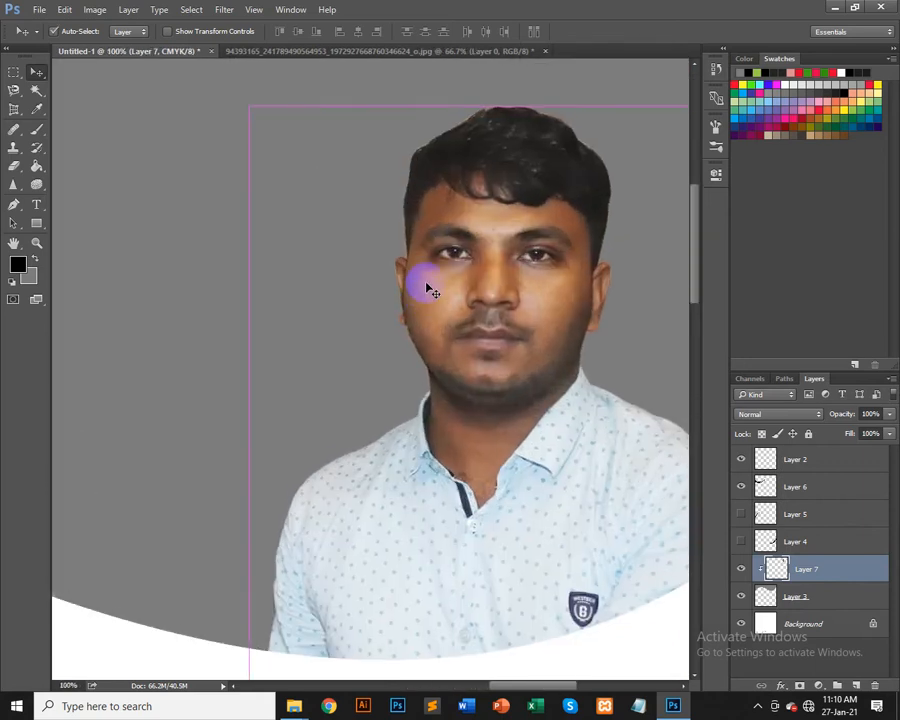
drag(472, 466, 350, 446)
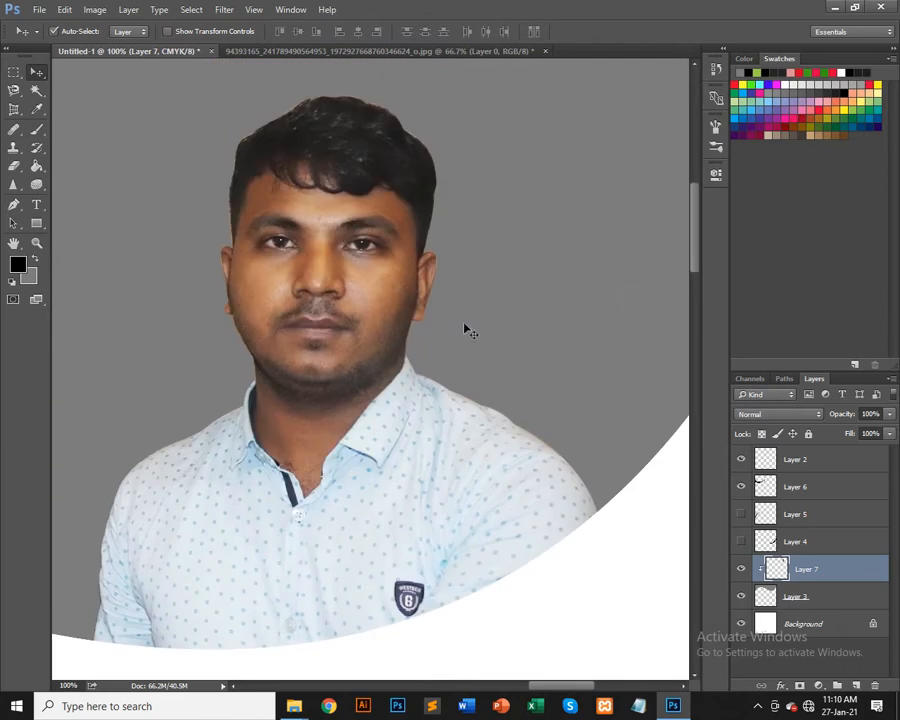
Step: Switch to the photo document and invert the selection so the background around the person is selected
click(445, 48)
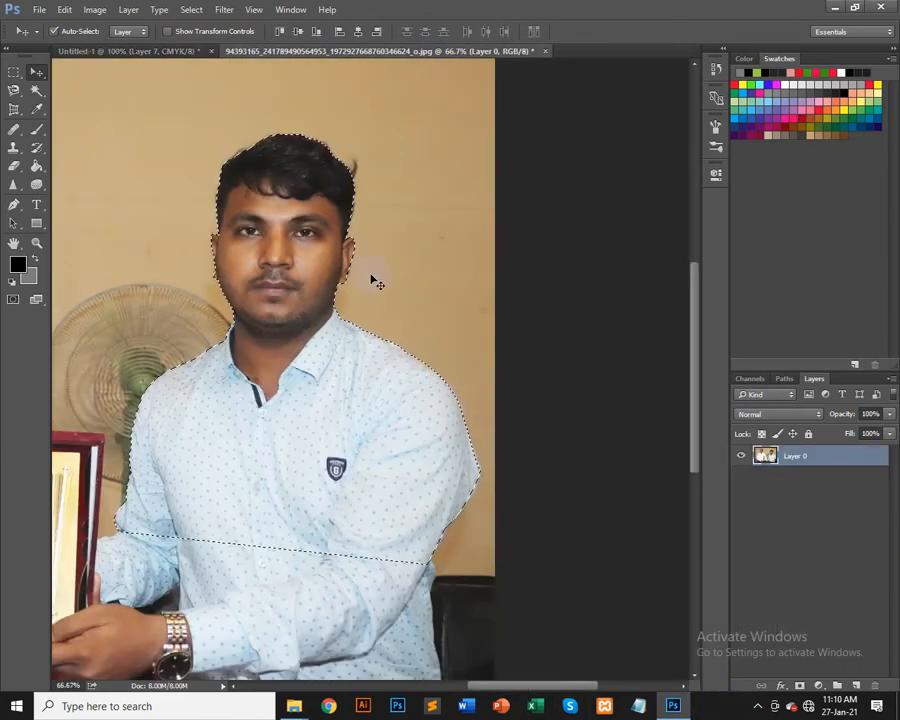
key(ctrl+minus)
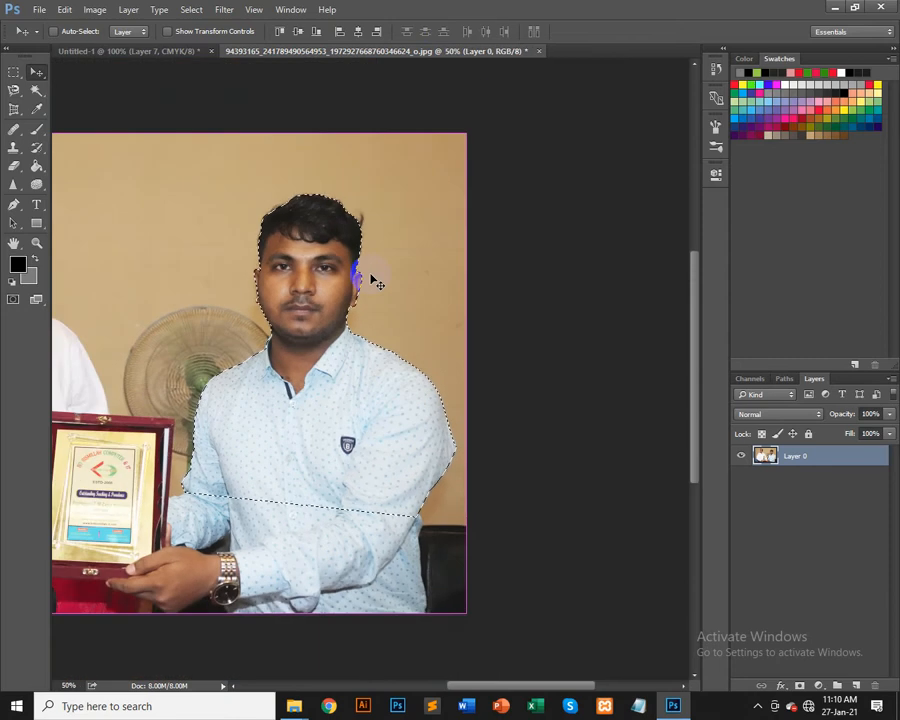
key(ctrl+minus)
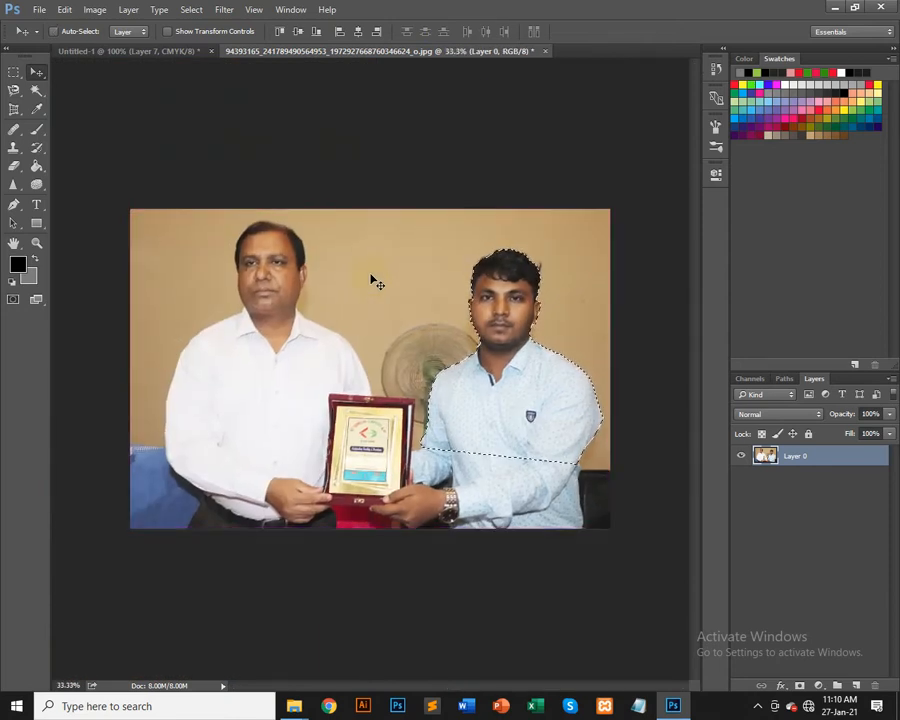
key(ctrl+shift+i)
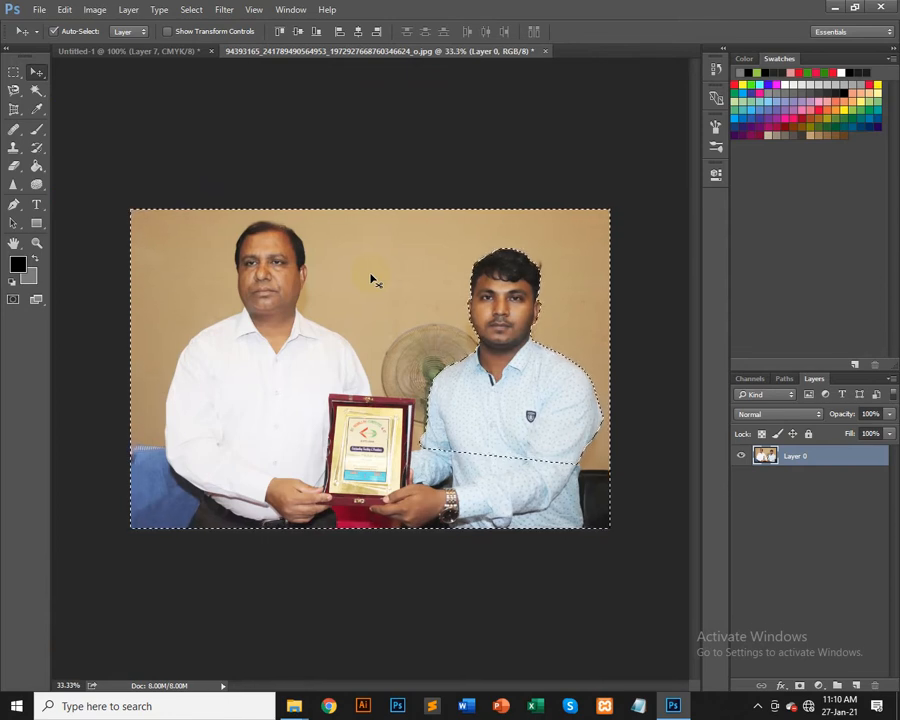
Step: Delete the selected background and move the layer, then undo both changes
key(Delete)
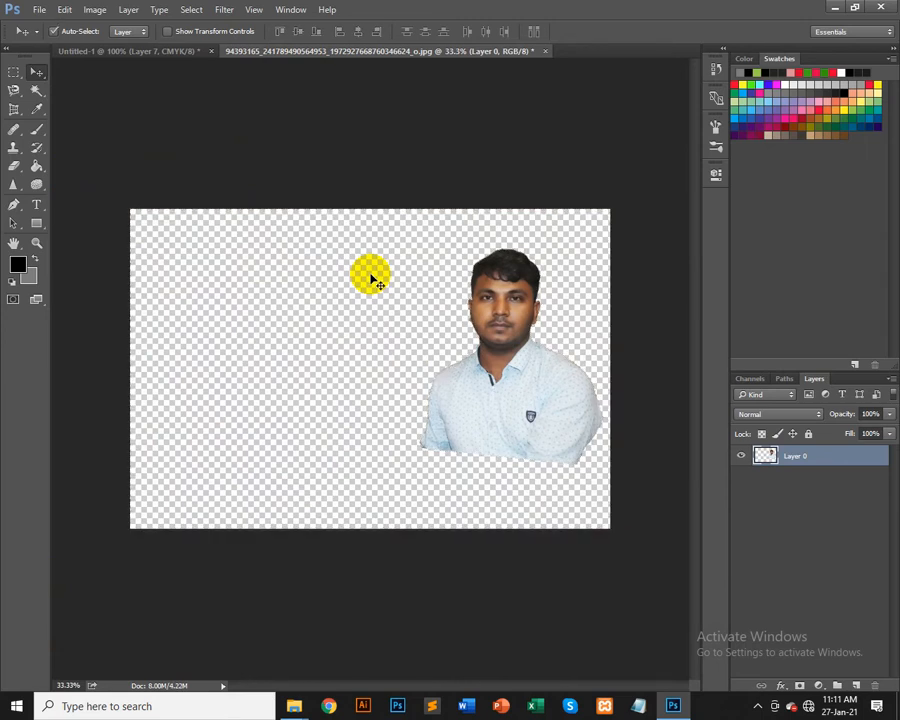
drag(546, 368, 473, 366)
key(ctrl+z)
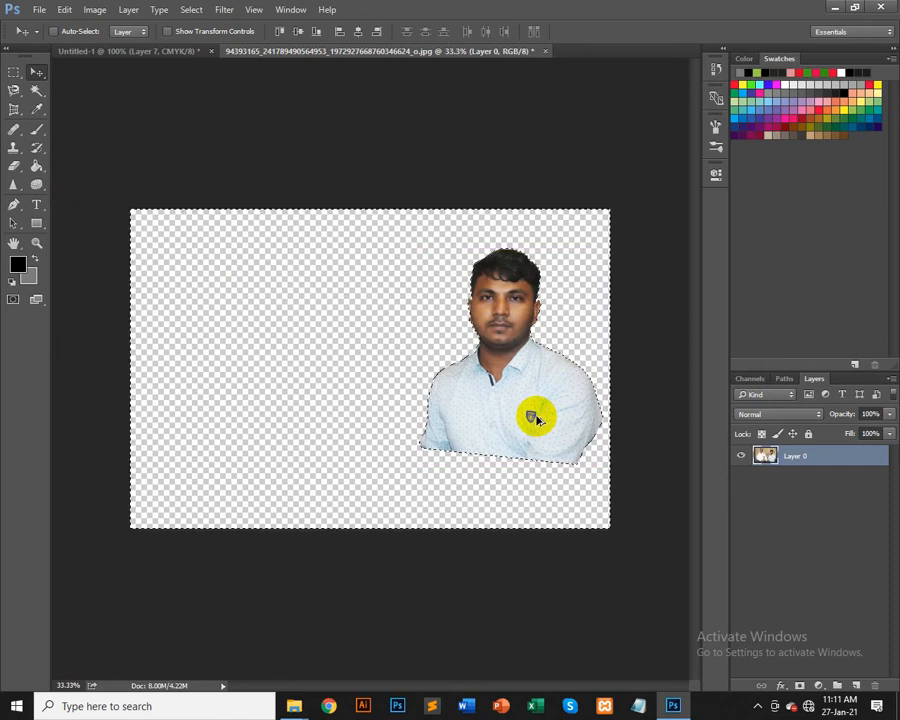
key(ctrl+z)
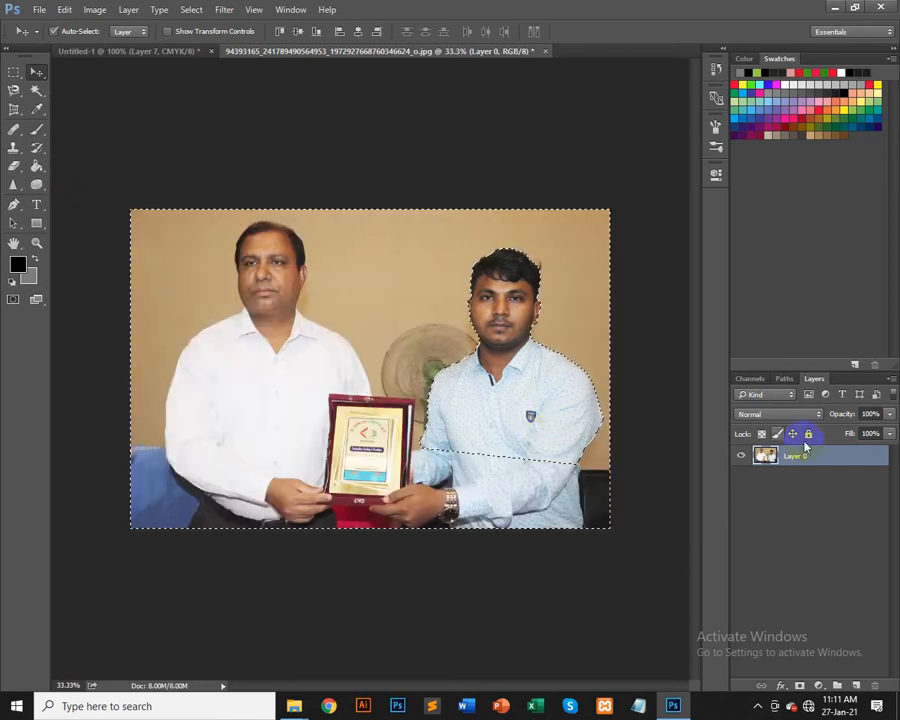
Step: Add a new layer and set the foreground color to 5d61ff
click(855, 686)
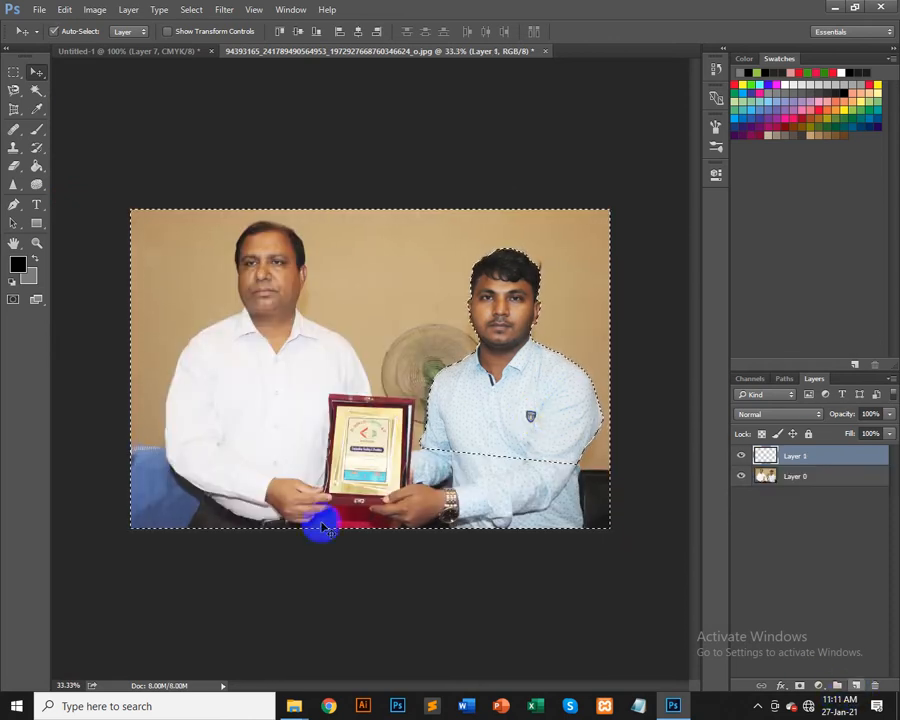
click(19, 270)
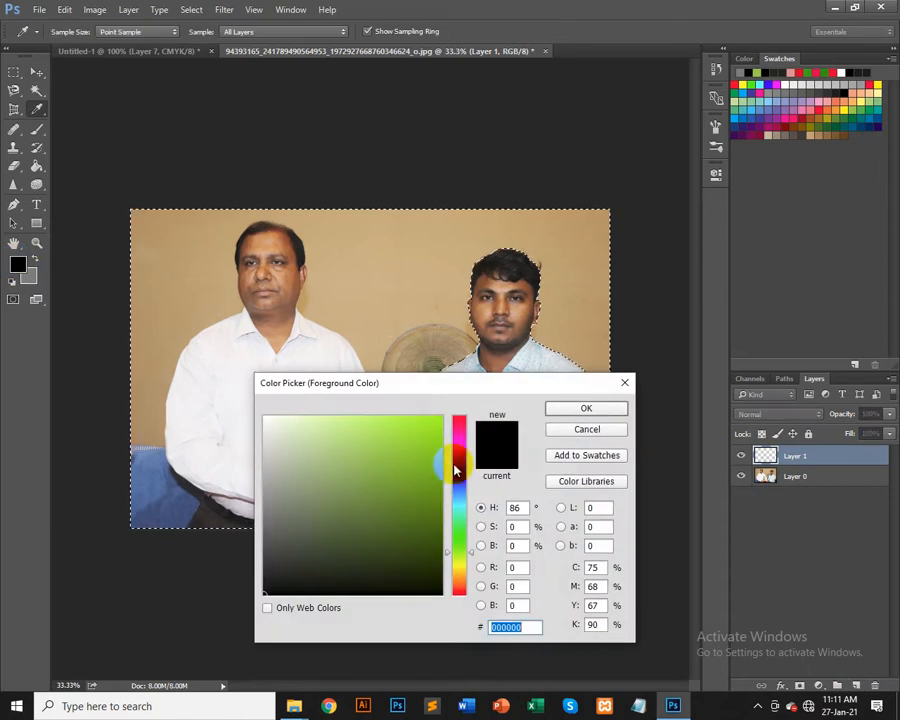
mouse_move(452, 465)
mouse_down()
mouse_move(457, 444)
mouse_move(462, 480)
mouse_up()
click(334, 416)
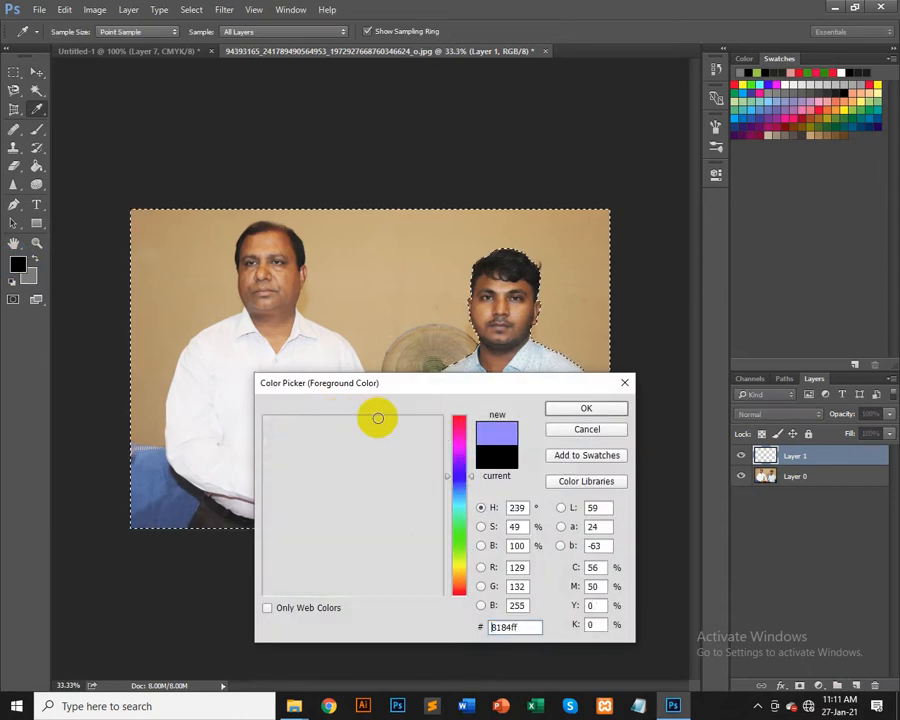
click(377, 424)
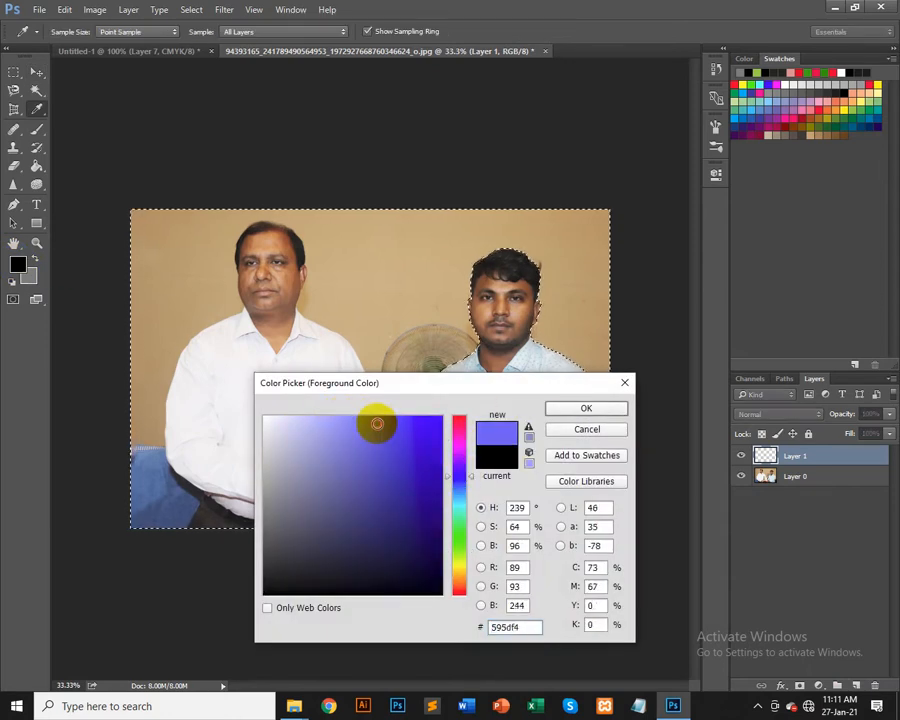
click(586, 410)
Step: Fill the inverted selection on the new layer with the blue foreground color and deselect
key(v)
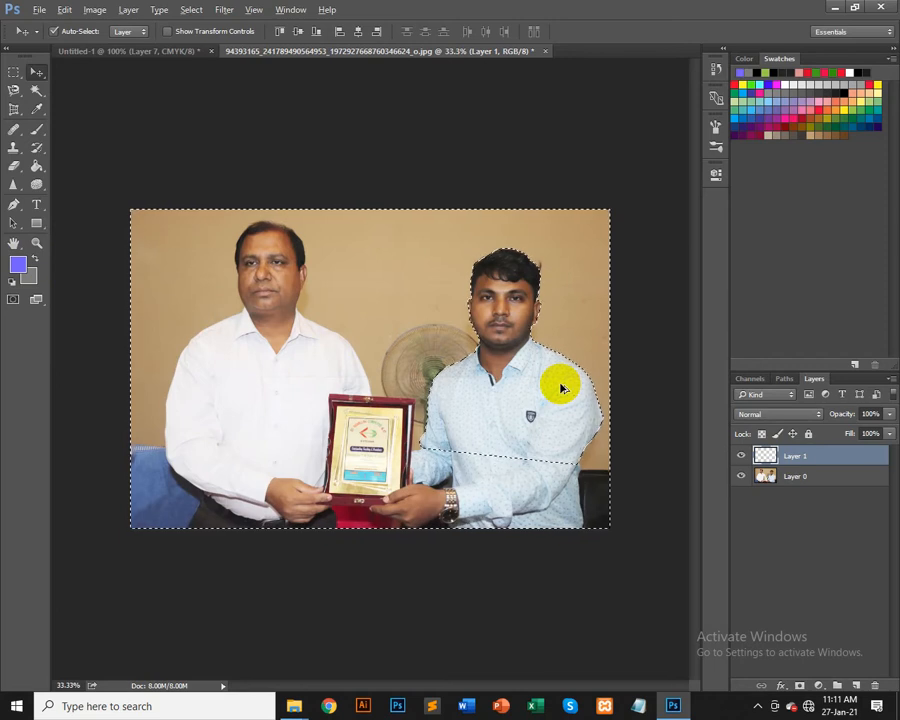
key(alt+BackSpace)
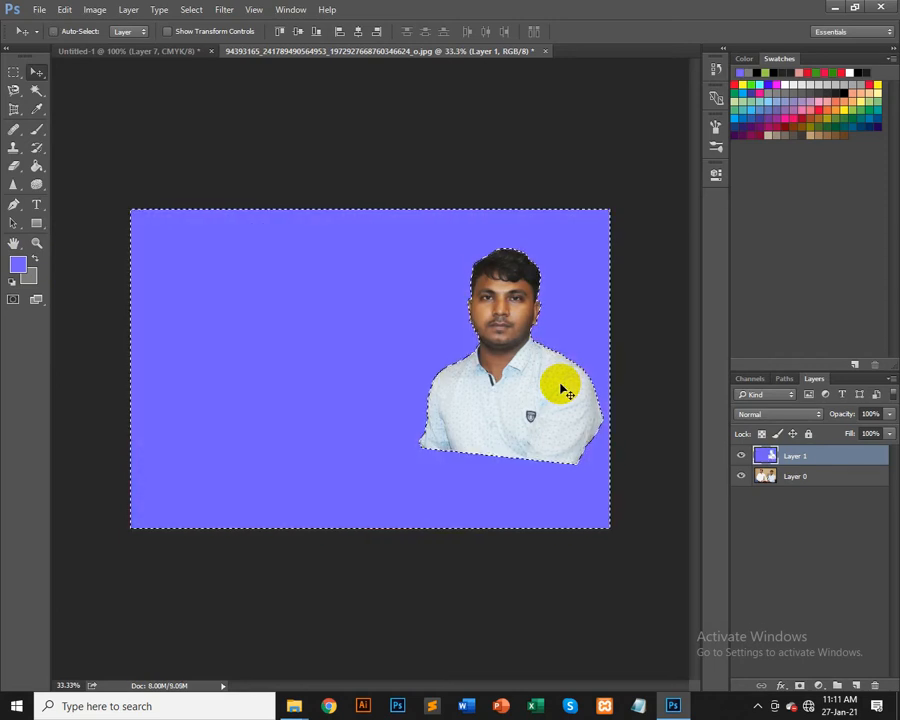
key(ctrl+d)
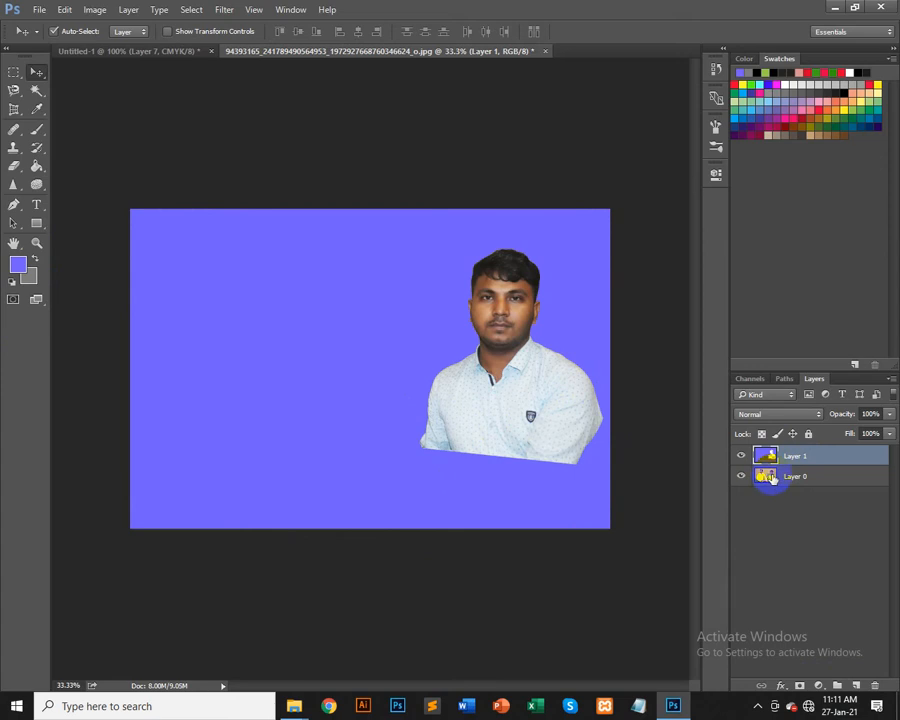
Step: Toggle each layer's visibility off and on to compare the blue backdrop with the original photo
click(739, 478)
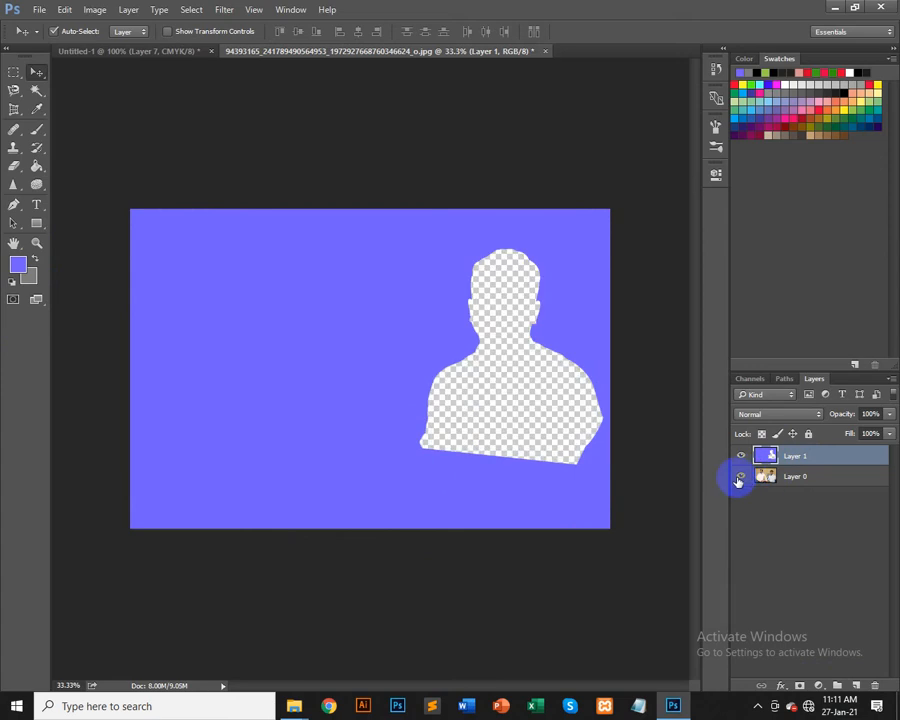
click(740, 477)
click(739, 458)
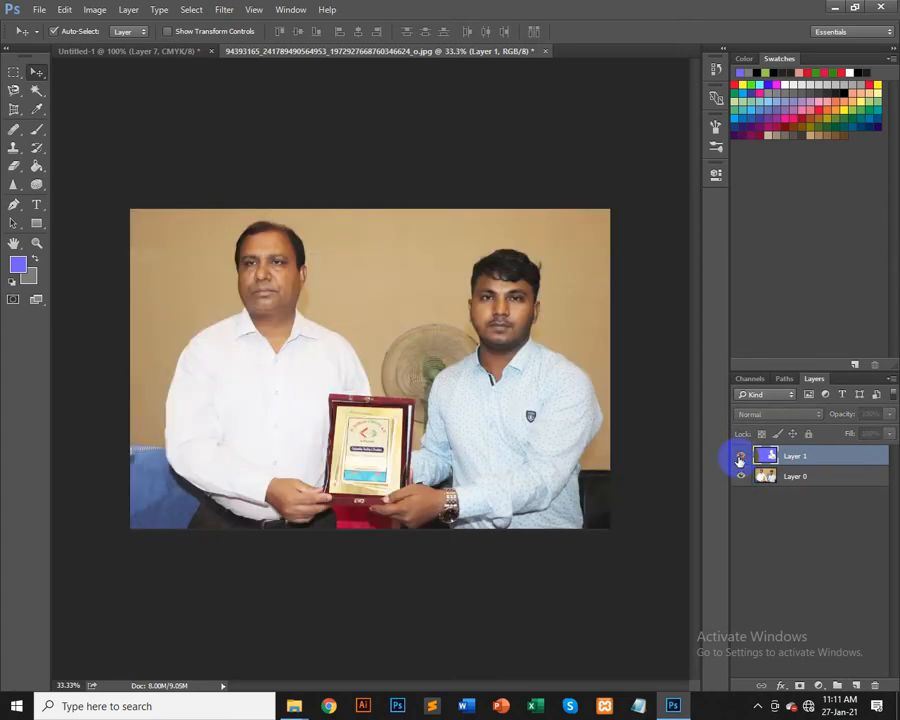
click(739, 458)
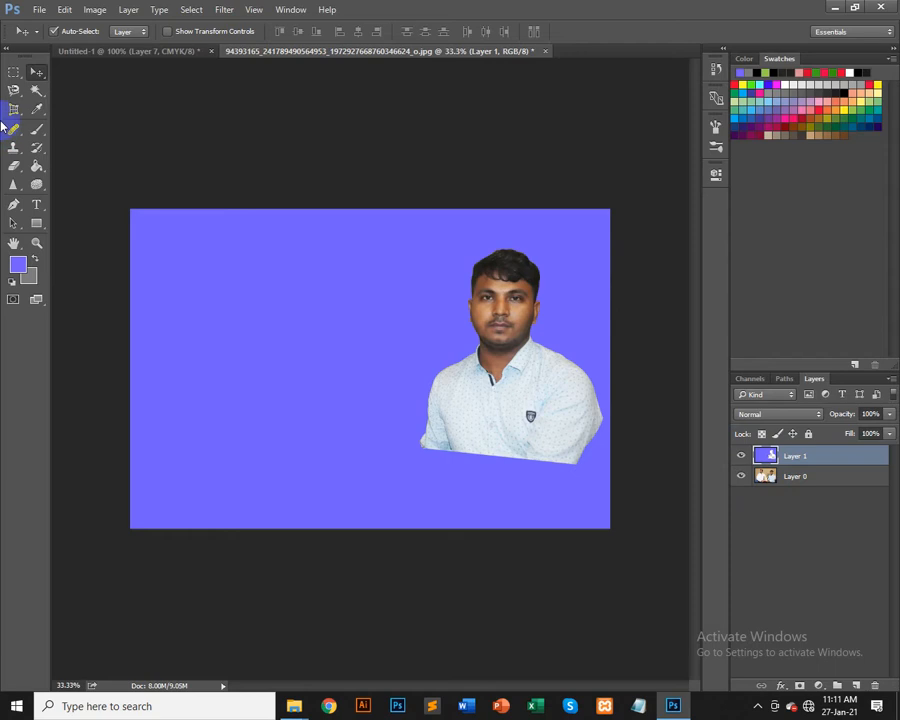
click(12, 74)
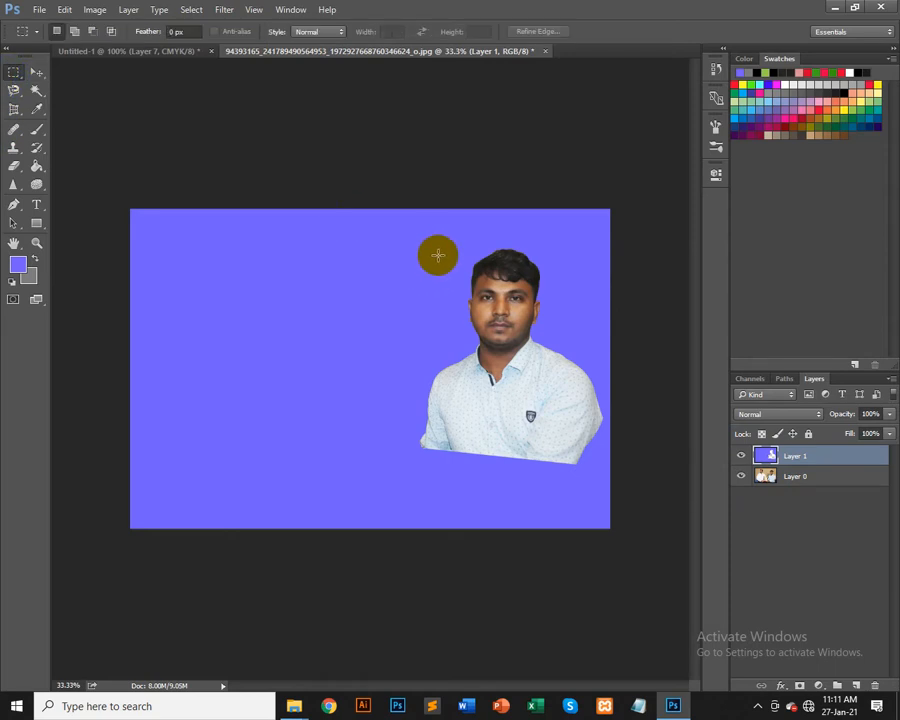
drag(429, 249, 599, 428)
mouse_move(541, 342)
mouse_down()
mouse_move(538, 331)
mouse_move(555, 346)
mouse_up()
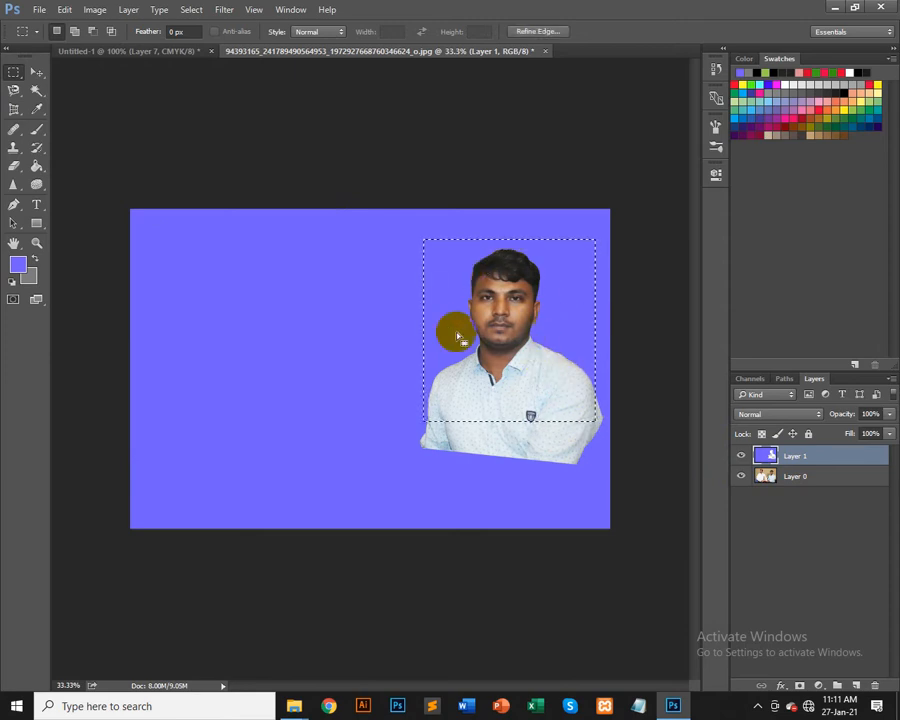
click(519, 180)
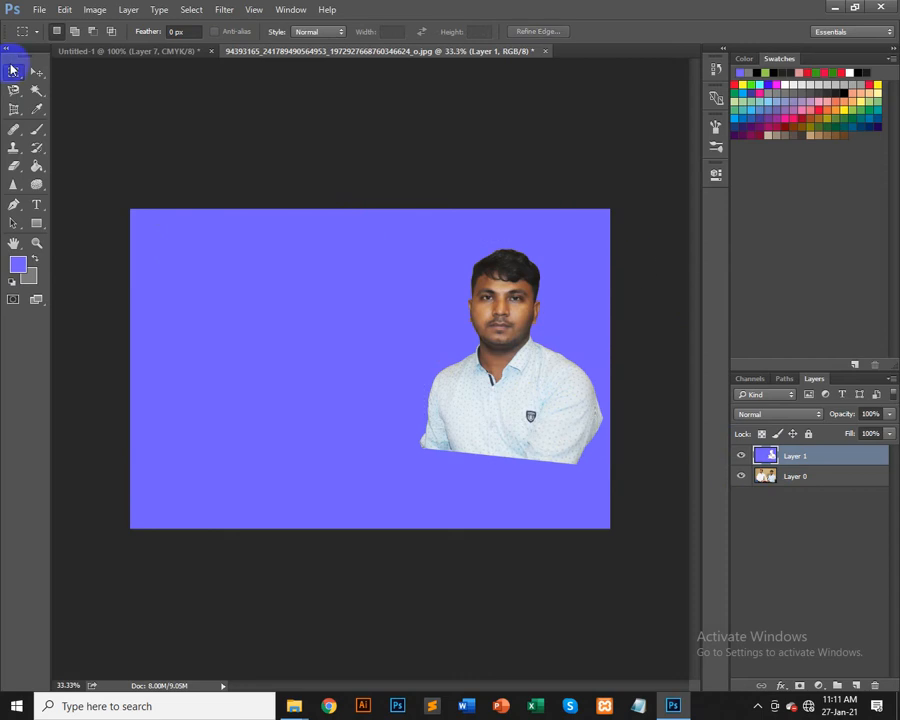
Step: Delete the blue backdrop layer to return to the original photo
click(36, 72)
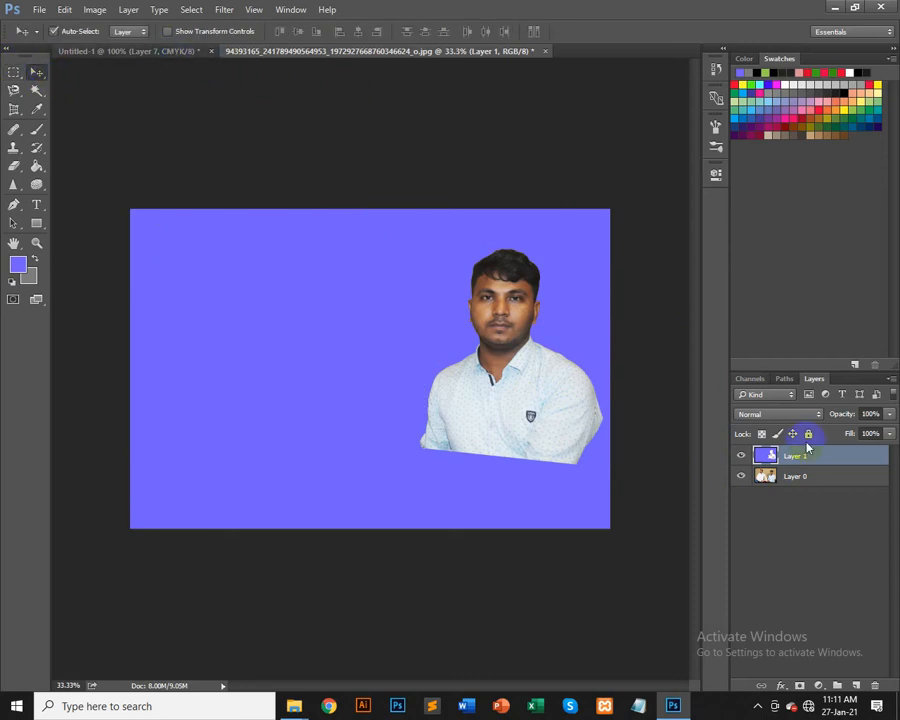
key(Delete)
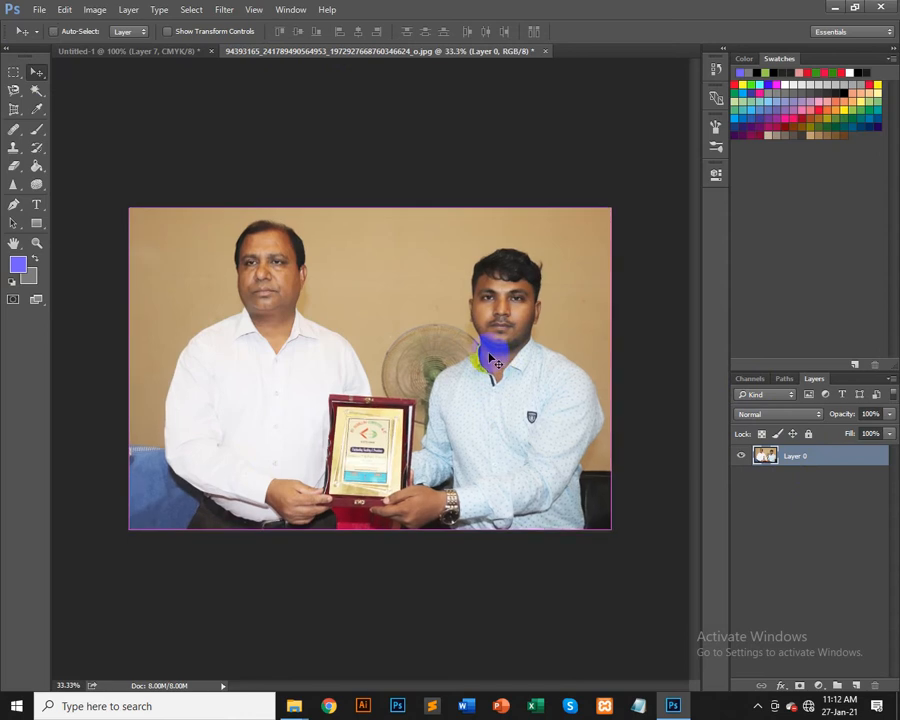
Step: Zoom in on the man's head, pick the Pen tool, and place anchor points from the chin up the left jaw, ear and hairline
key(ctrl+plus)
key(ctrl+plus)
key(ctrl+plus)
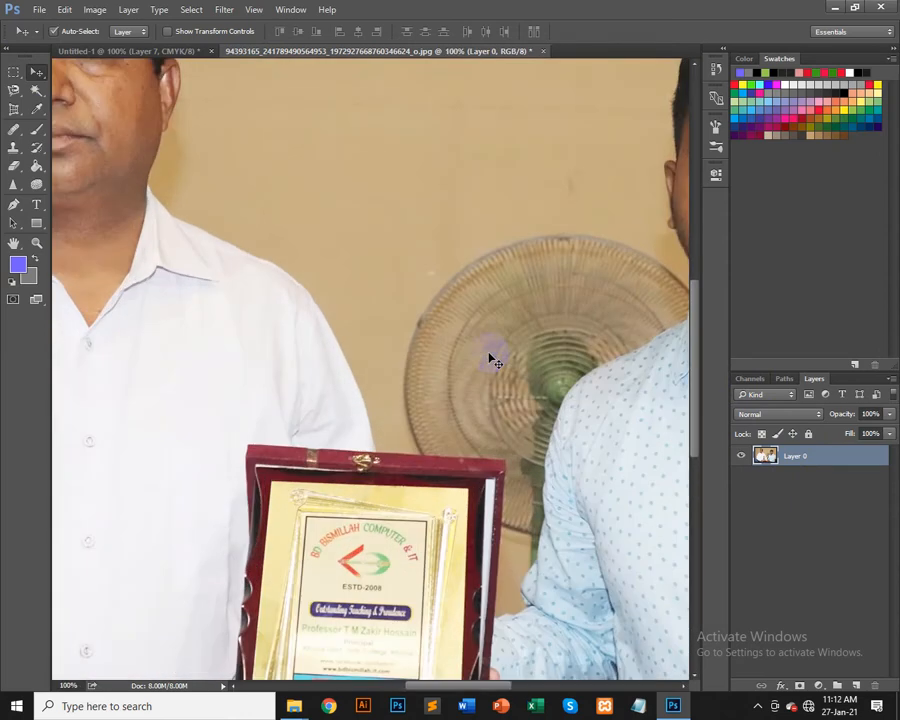
drag(425, 413, 218, 405)
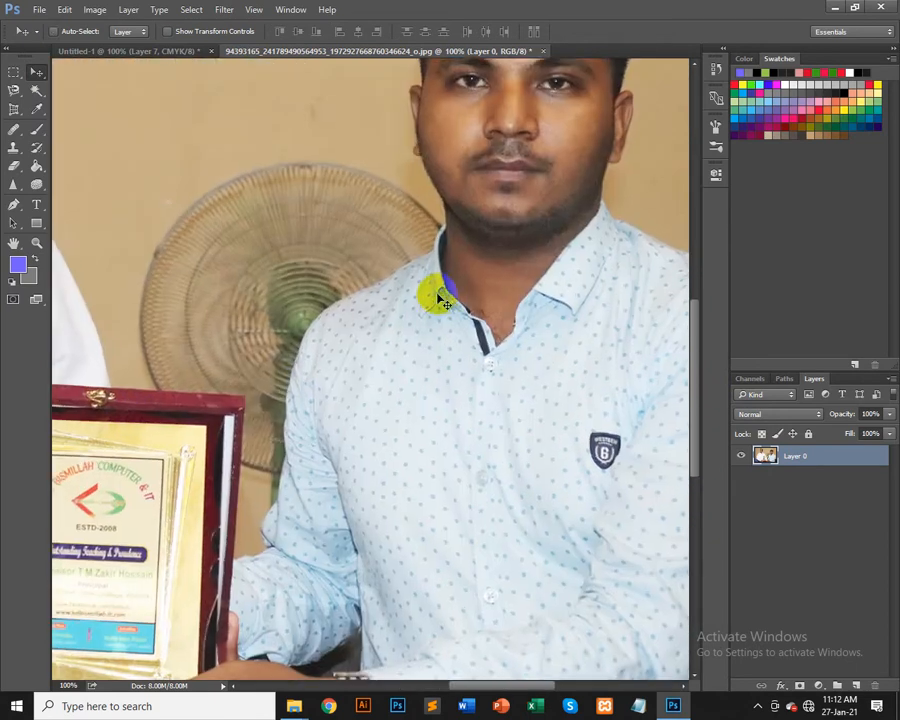
key(ctrl+plus)
drag(422, 292, 181, 573)
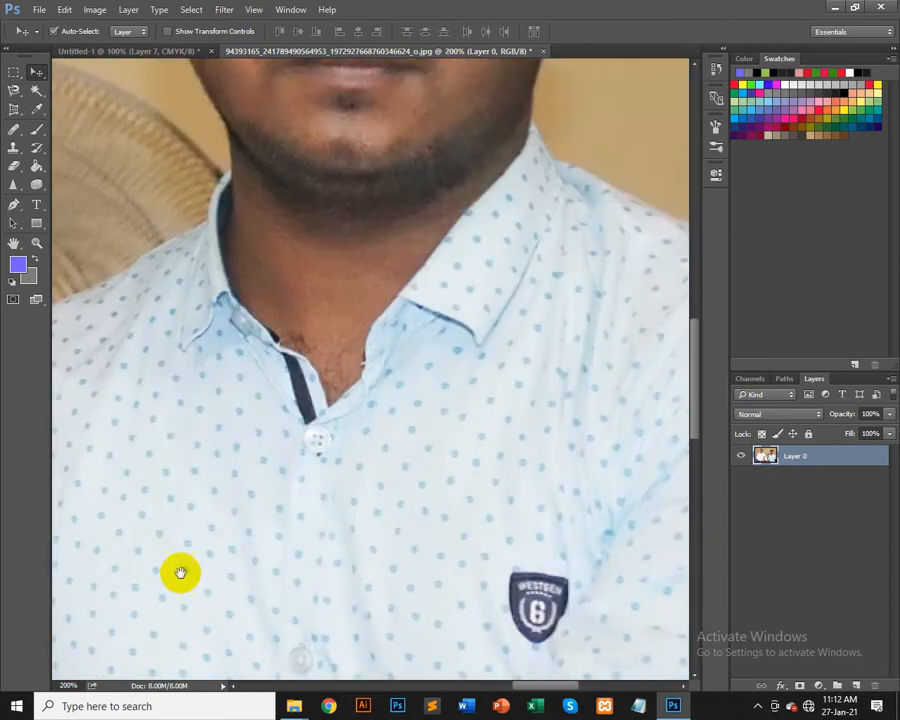
drag(305, 238, 206, 558)
drag(389, 338, 317, 349)
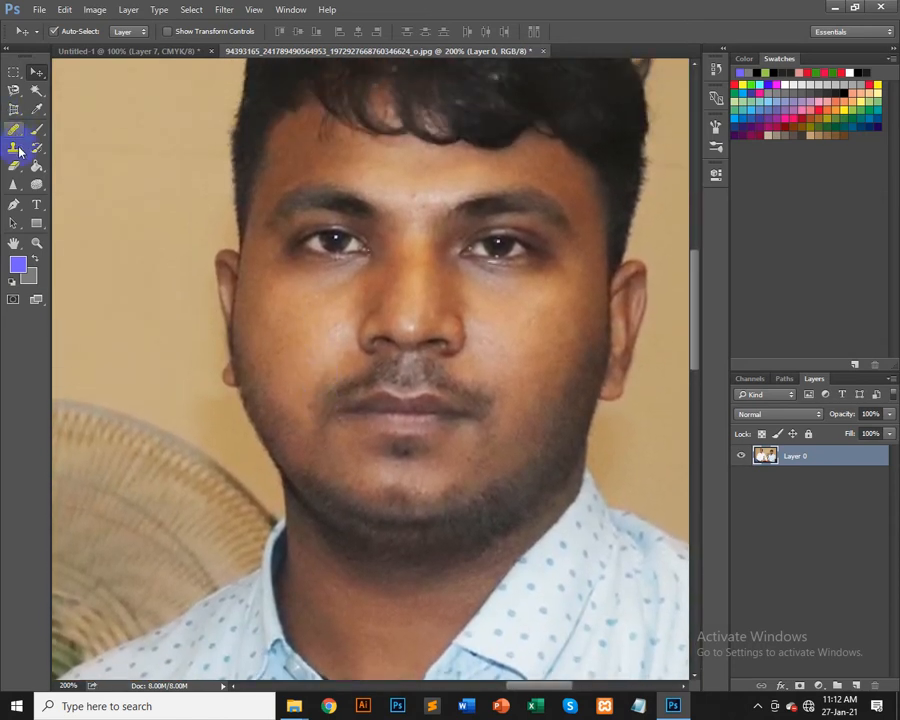
click(19, 206)
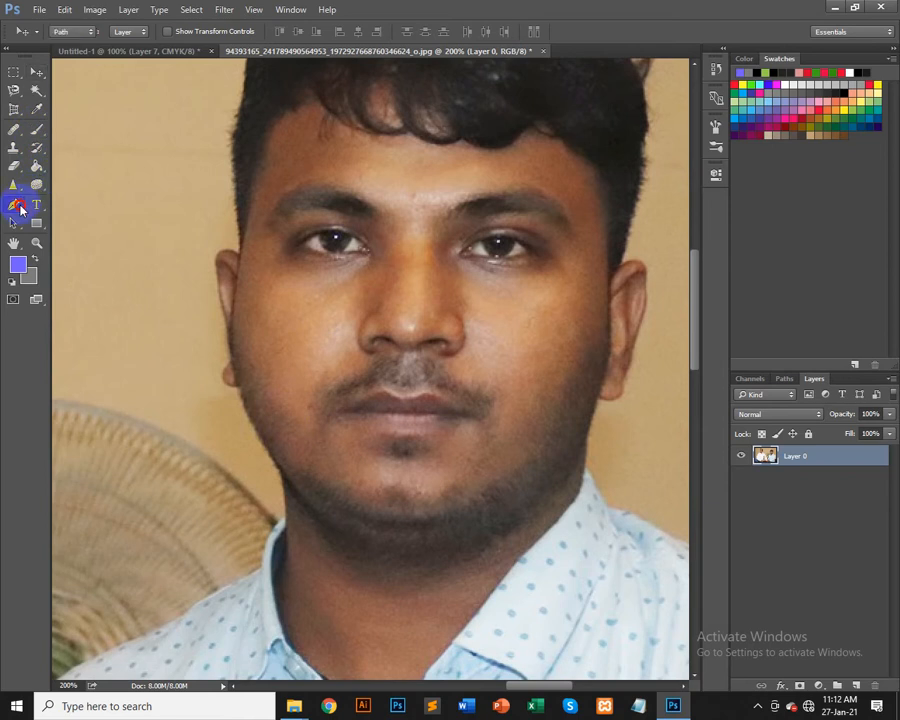
click(20, 208)
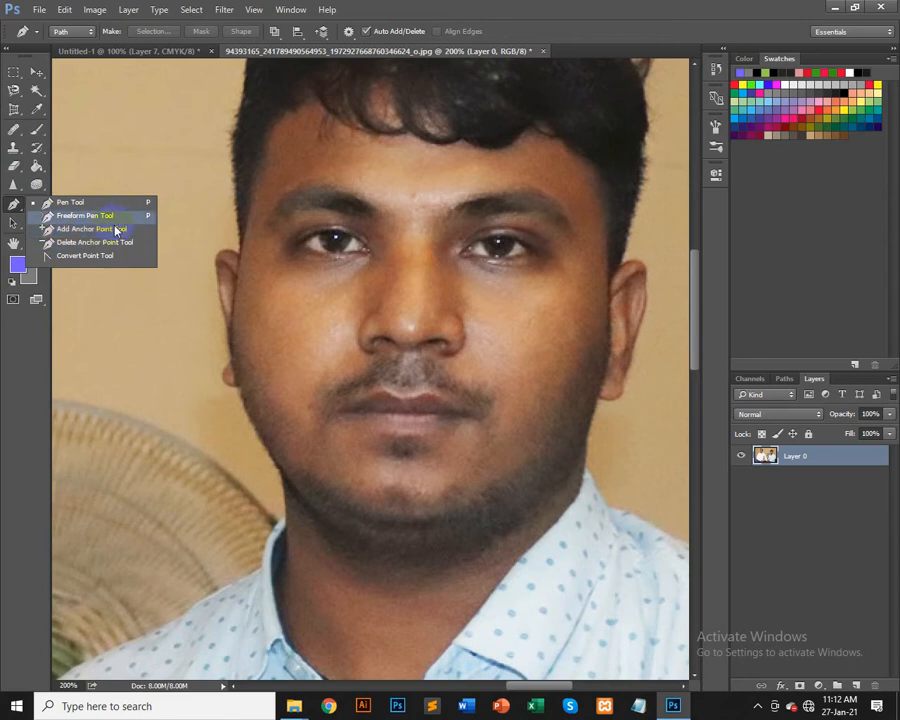
click(83, 204)
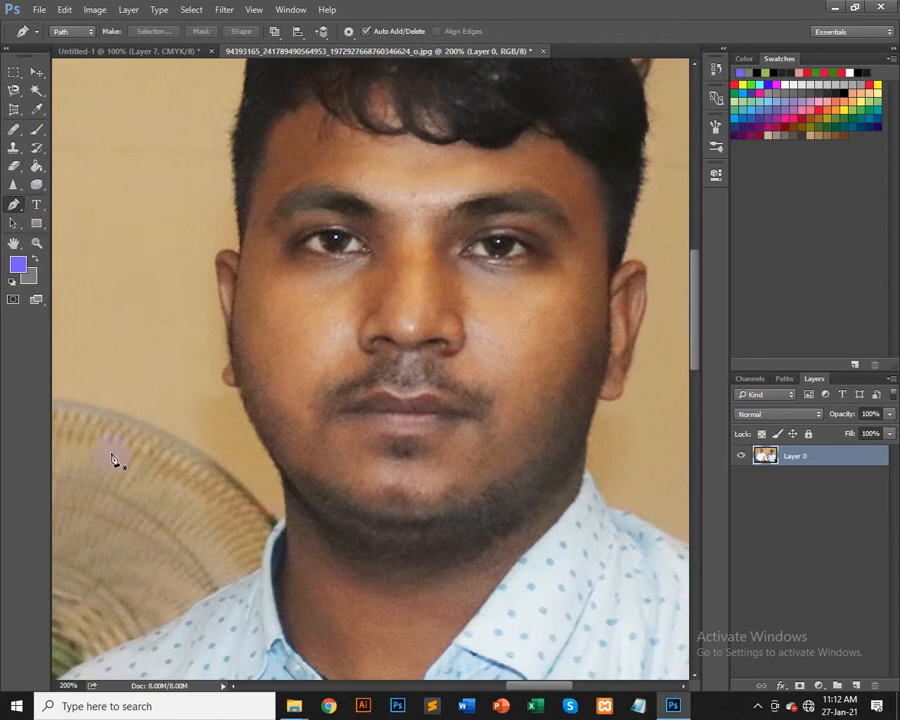
click(285, 520)
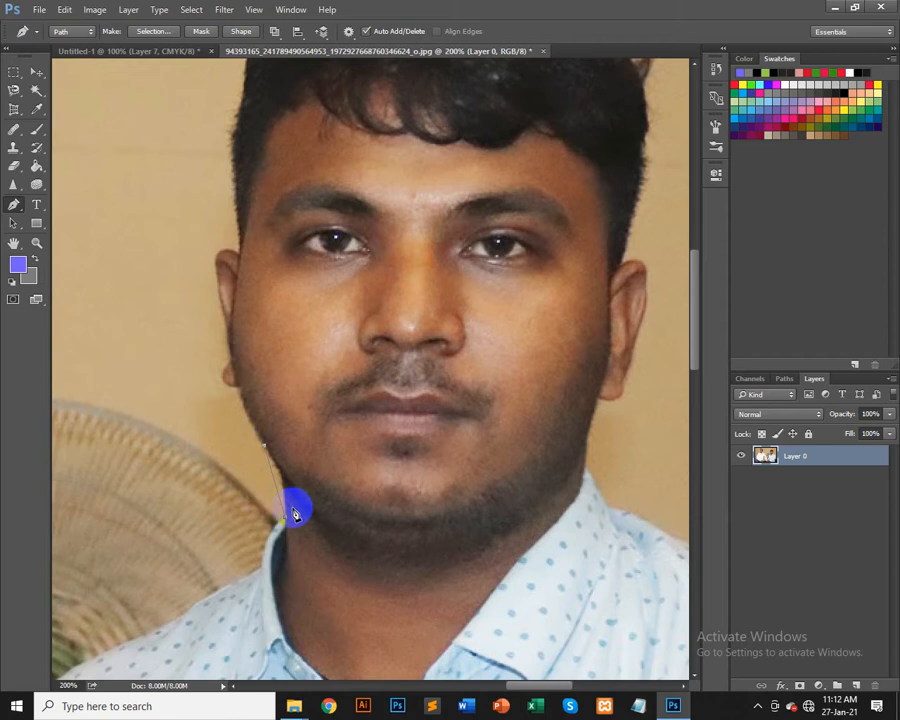
click(263, 445)
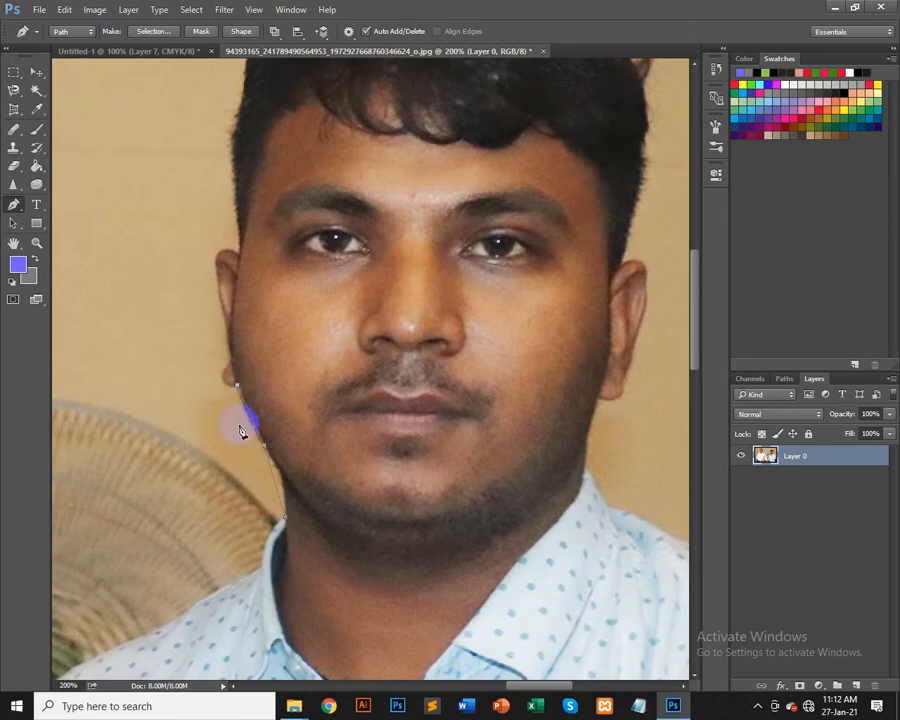
click(232, 375)
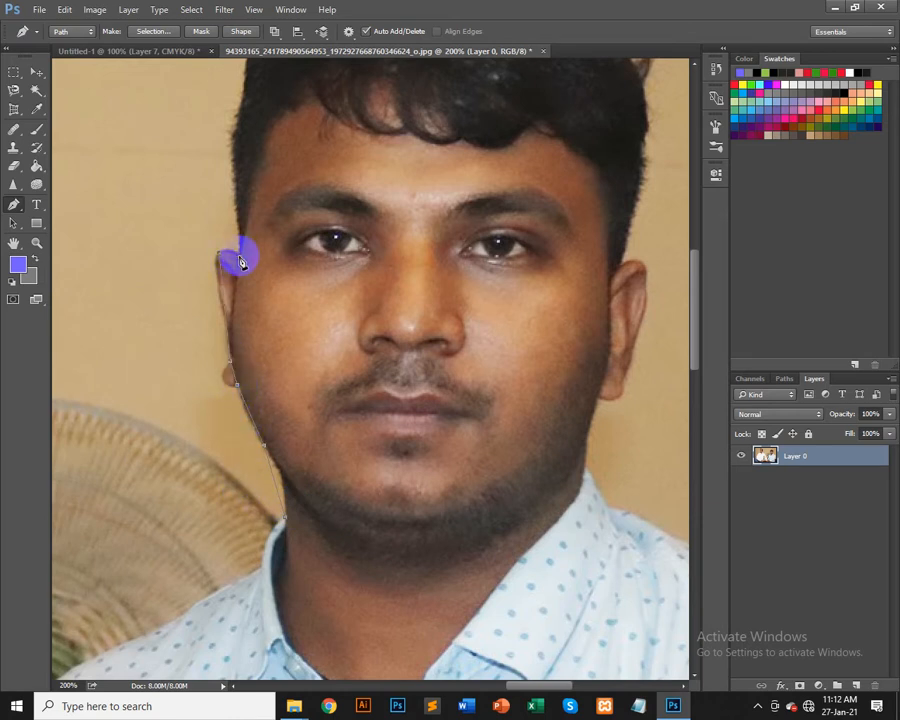
scroll(277, 185, up, 4)
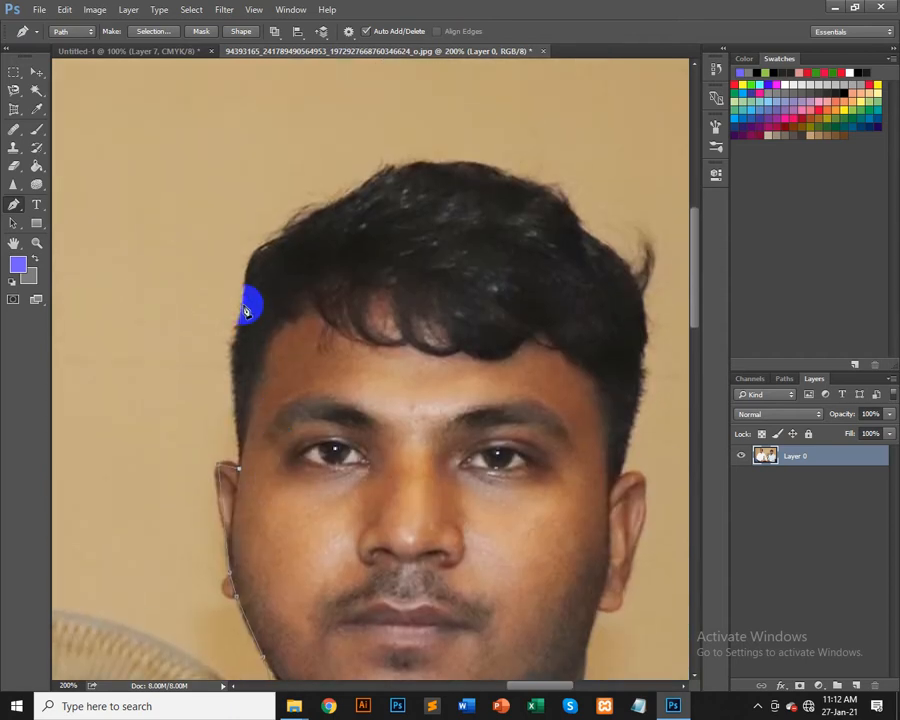
click(247, 306)
Step: Continue the Pen path with anchor points over the top of the hair to the right side of the head
scroll(284, 390, up, 3)
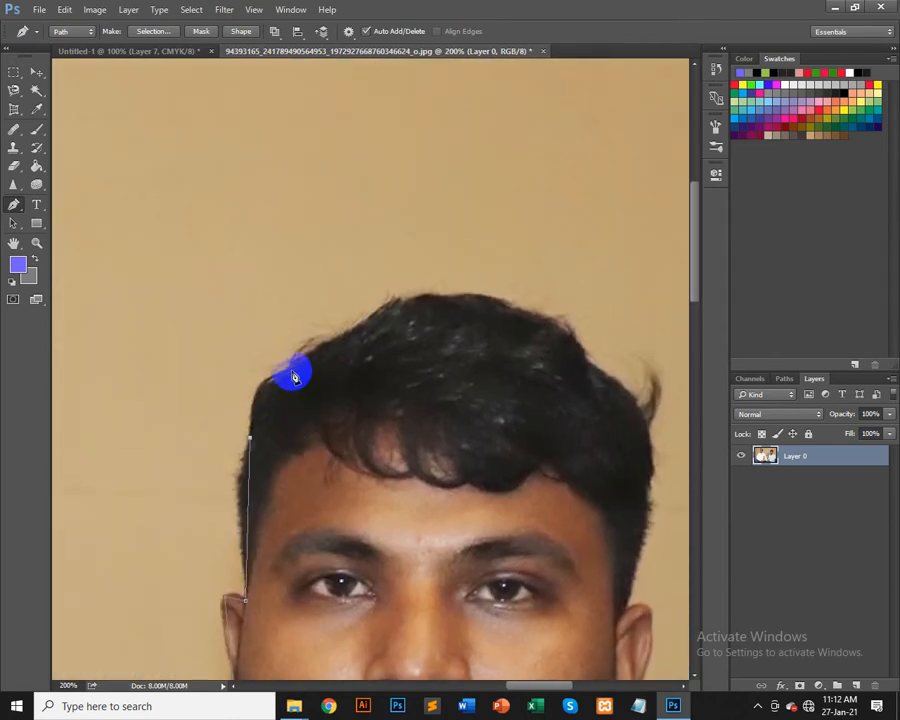
click(291, 366)
drag(372, 344, 353, 416)
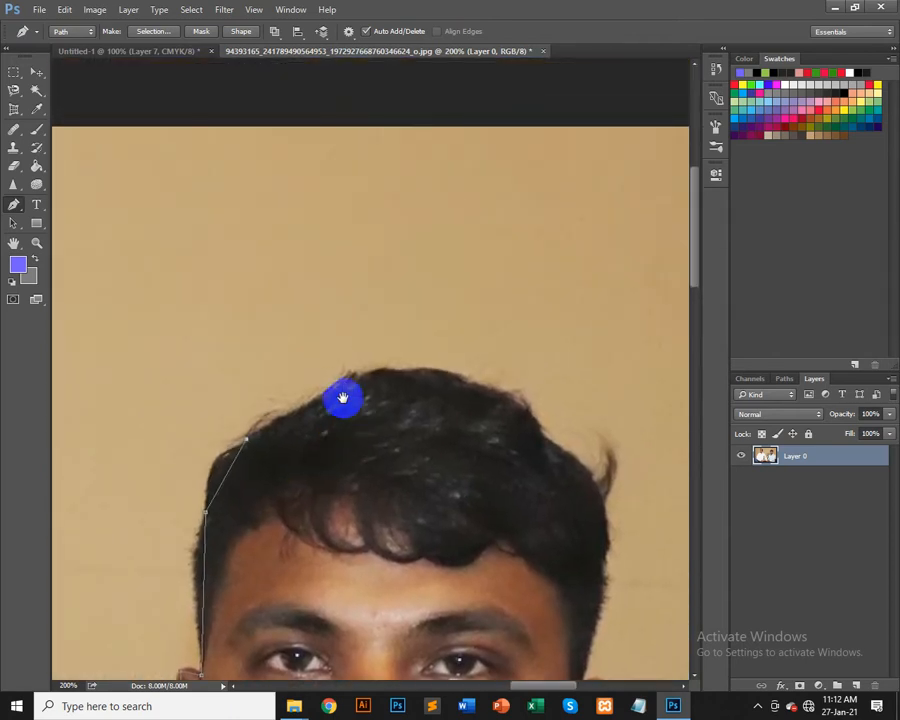
click(399, 374)
click(477, 387)
drag(520, 470, 402, 431)
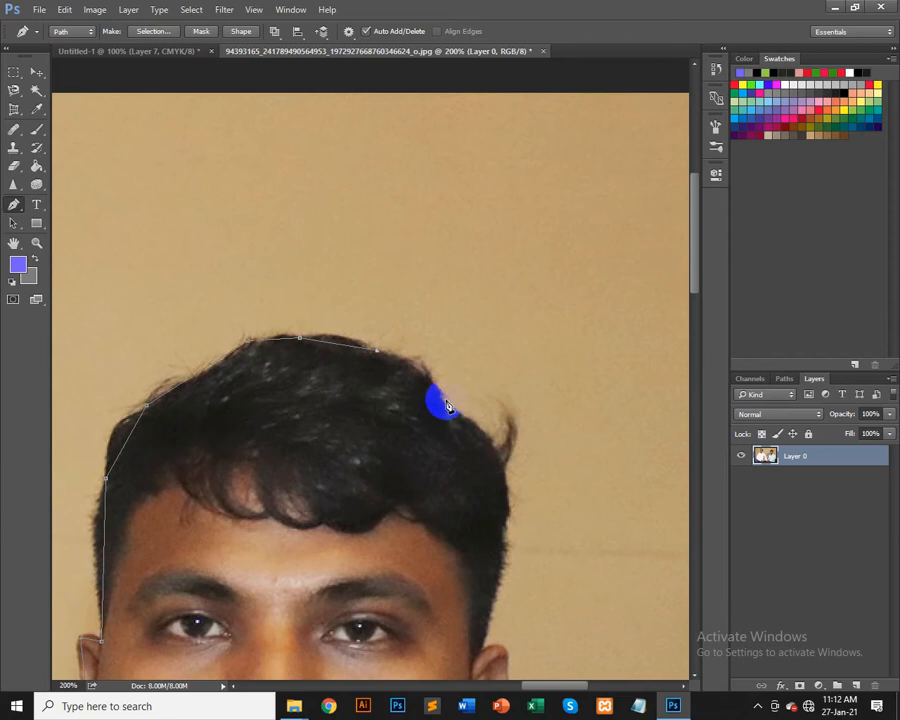
click(509, 509)
drag(492, 568, 498, 440)
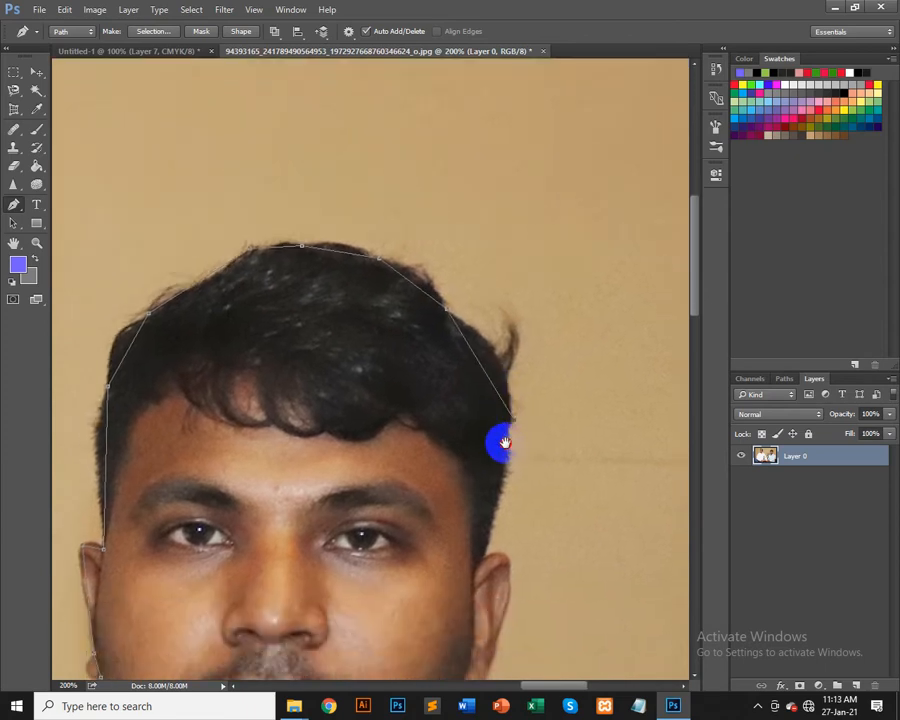
Step: Extend the path down the right ear and neck to the shirt collar and back up the left side of the neck
click(488, 534)
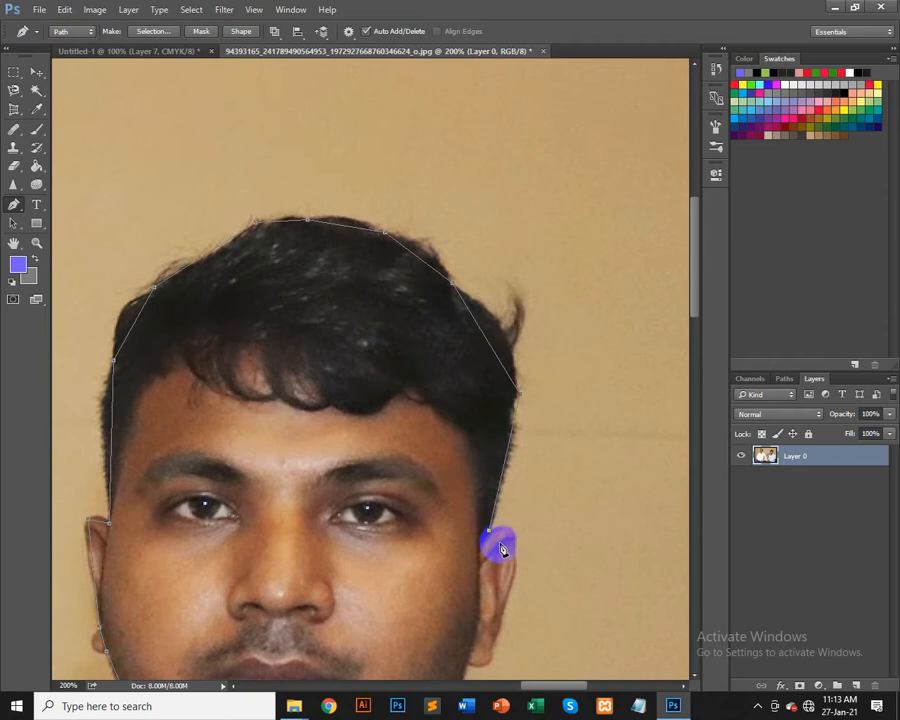
drag(511, 578, 480, 427)
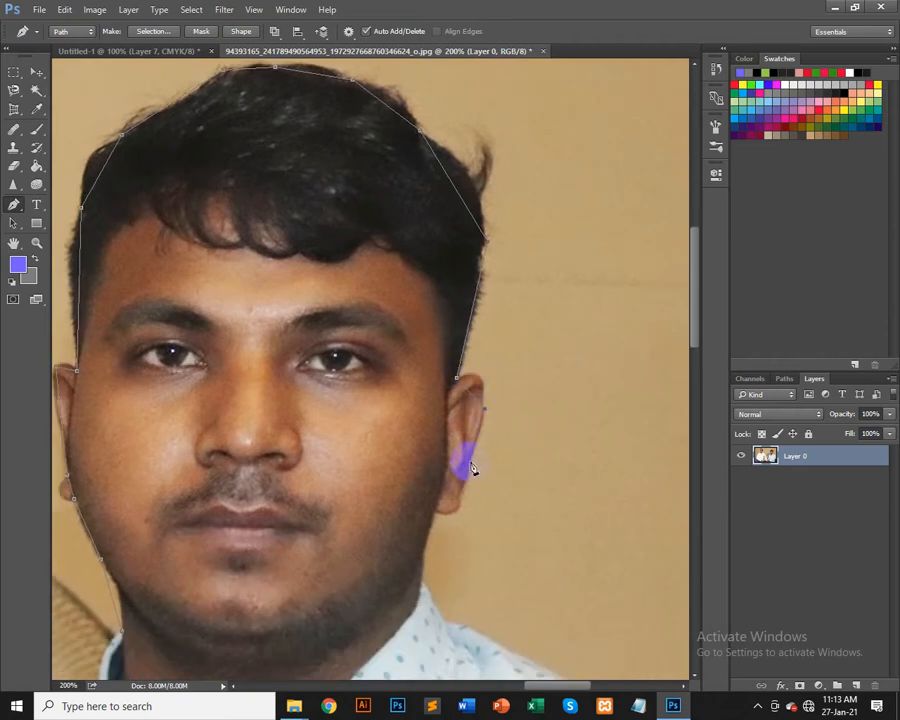
click(446, 517)
drag(448, 524, 458, 356)
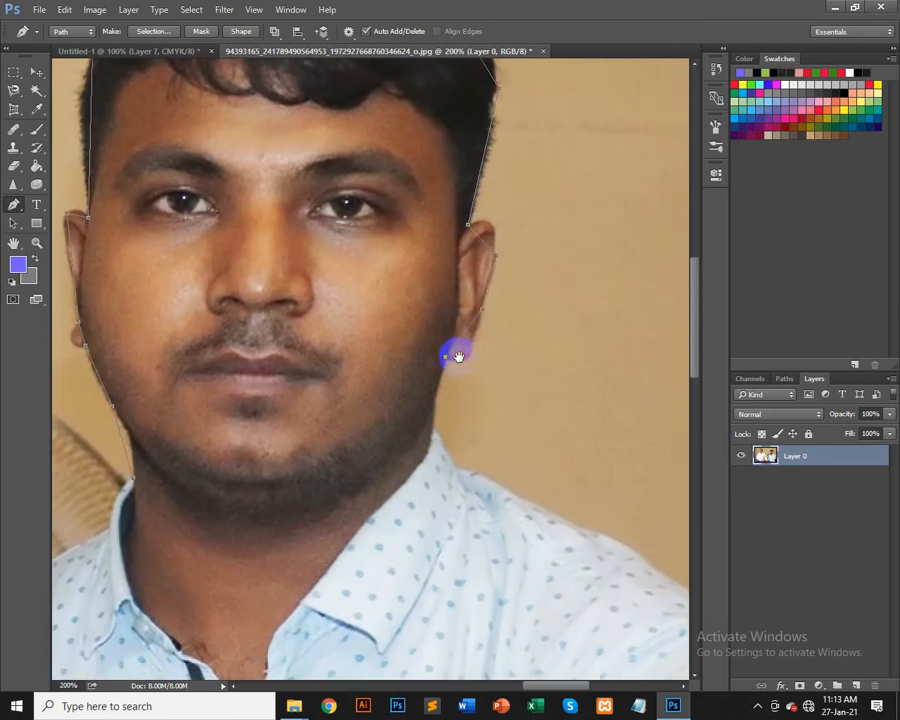
click(434, 430)
drag(436, 468, 518, 426)
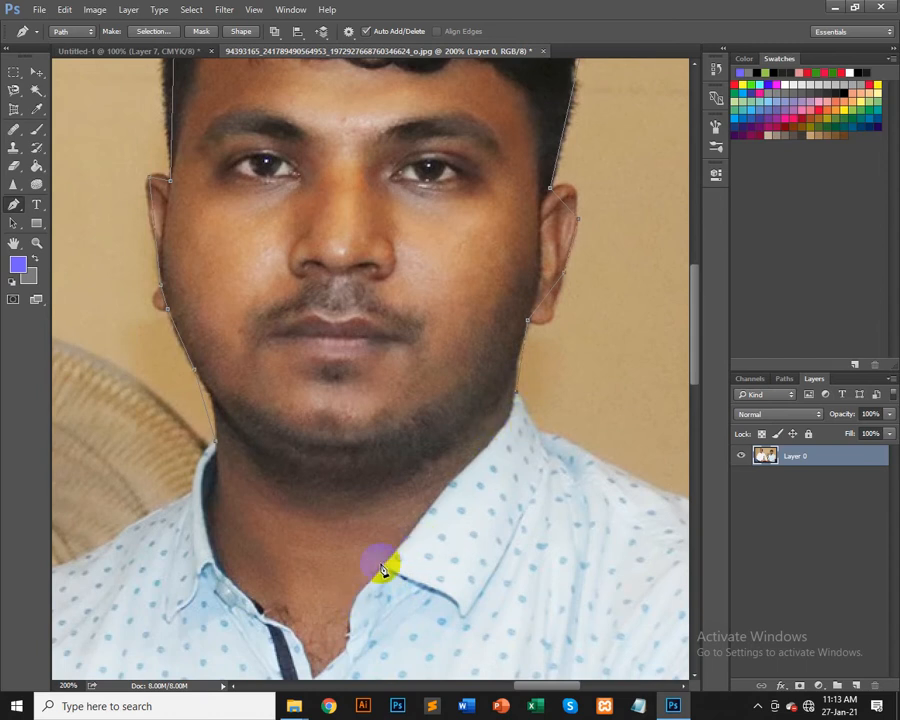
drag(386, 592, 444, 424)
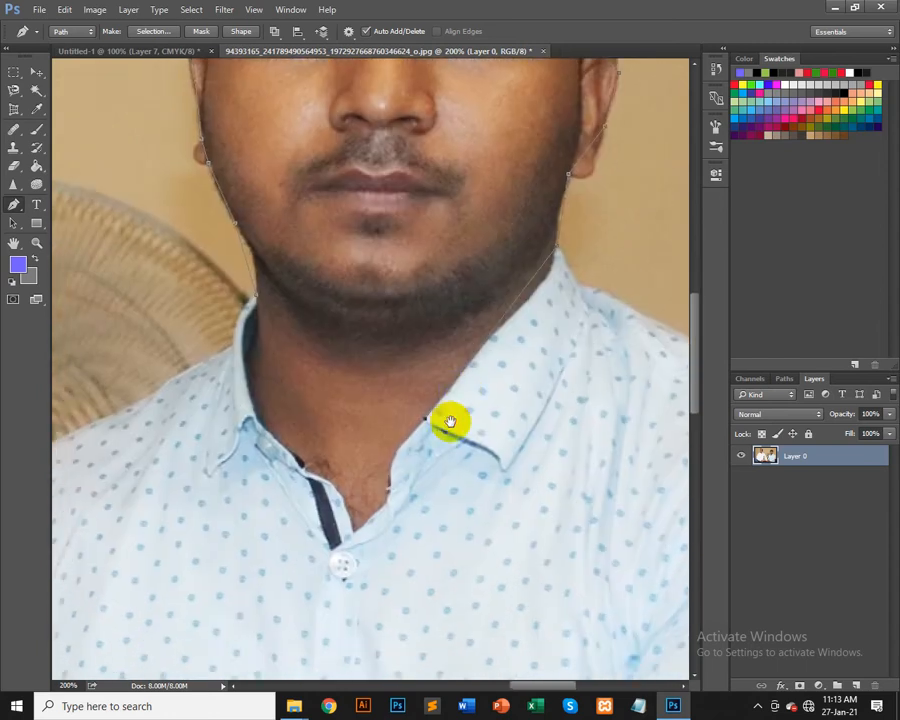
click(388, 501)
scroll(306, 488, up, 3)
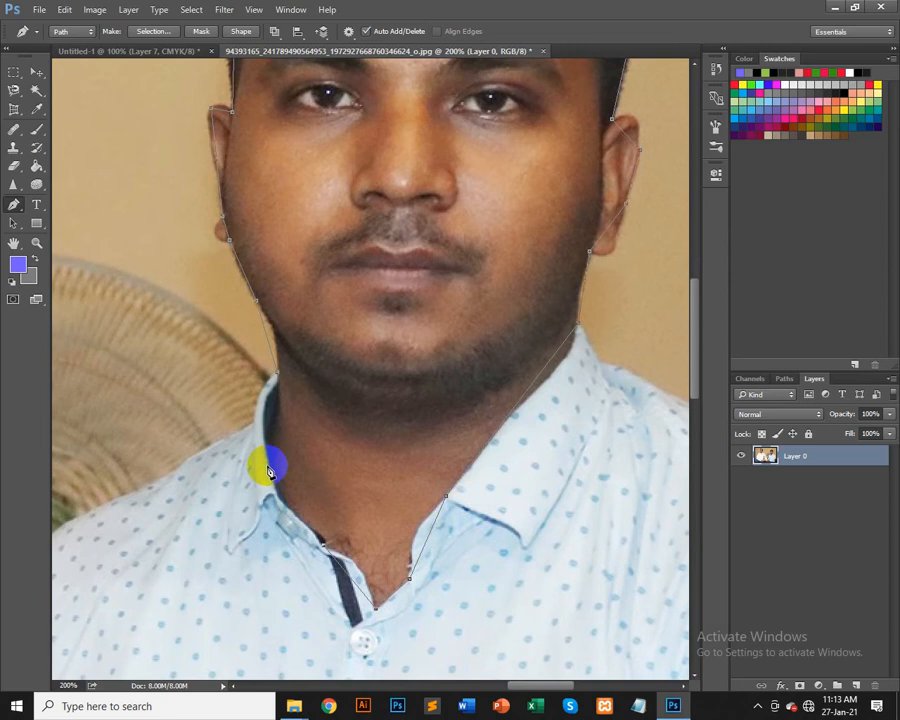
click(277, 376)
drag(411, 350, 413, 488)
drag(396, 214, 421, 348)
drag(420, 398, 424, 240)
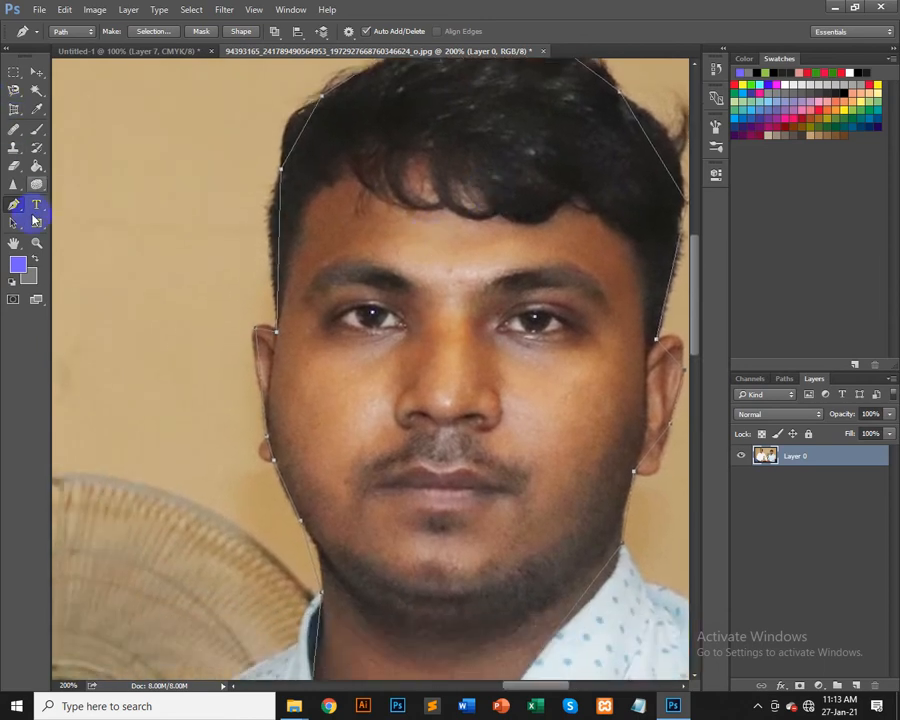
Step: Switch to the Add Anchor Point tool and add extra points along the path at the left jaw and ear
drag(14, 204, 79, 234)
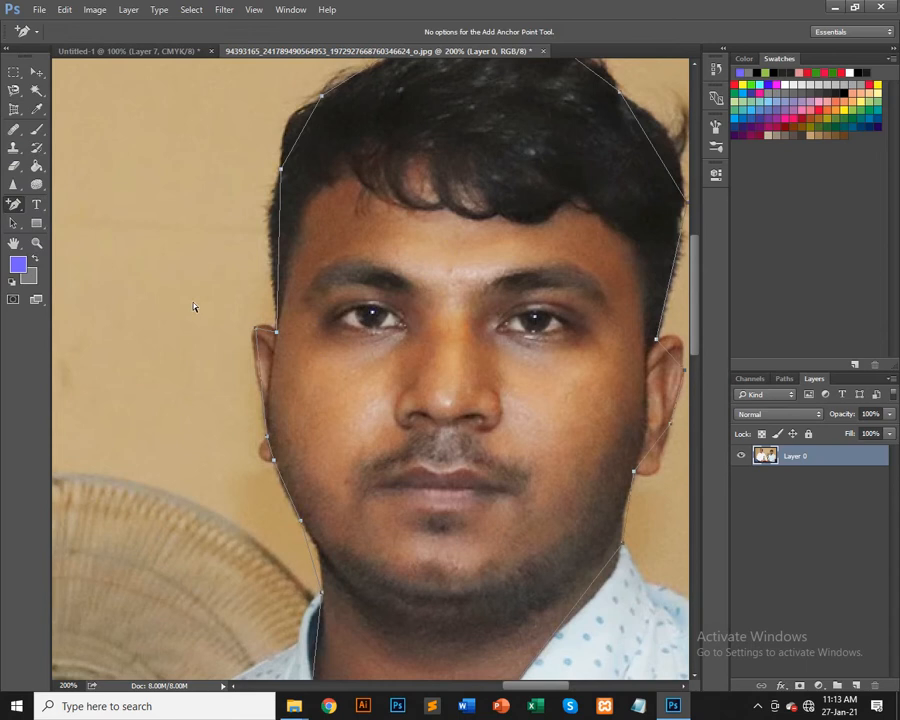
drag(282, 486, 289, 382)
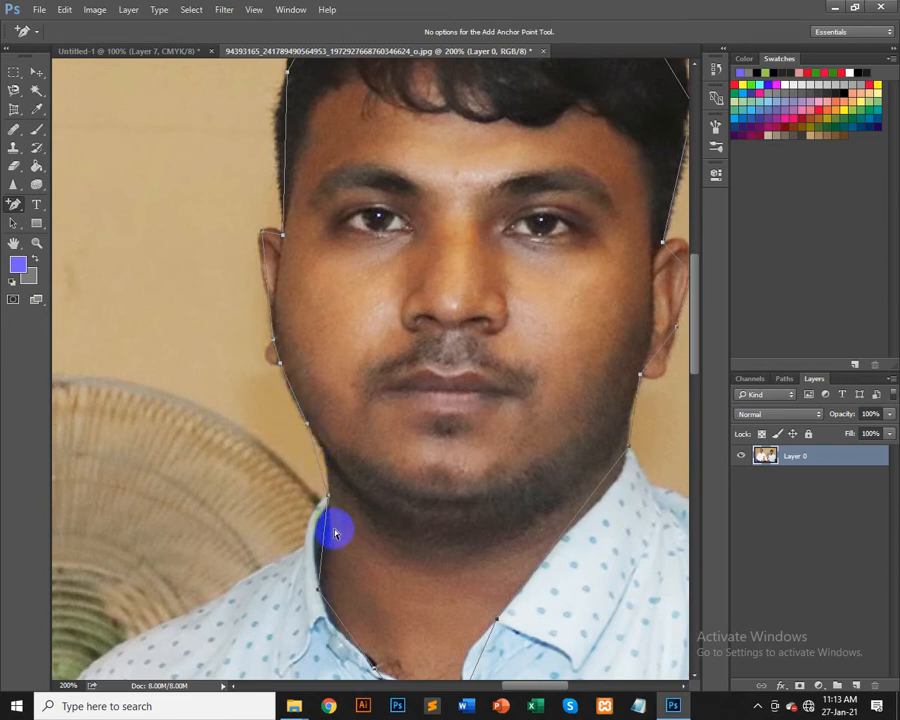
click(319, 459)
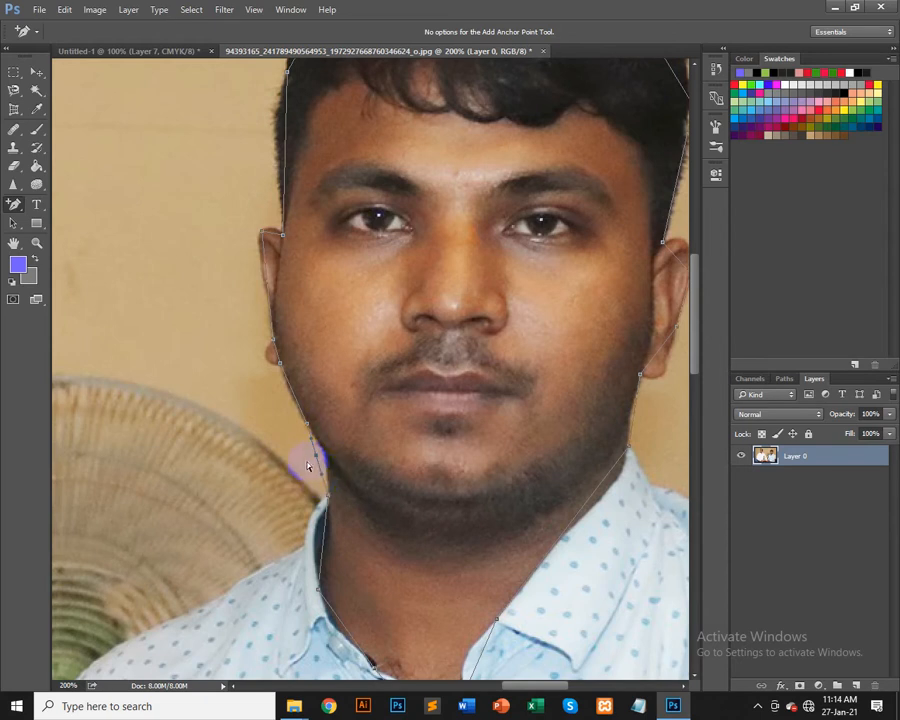
click(322, 456)
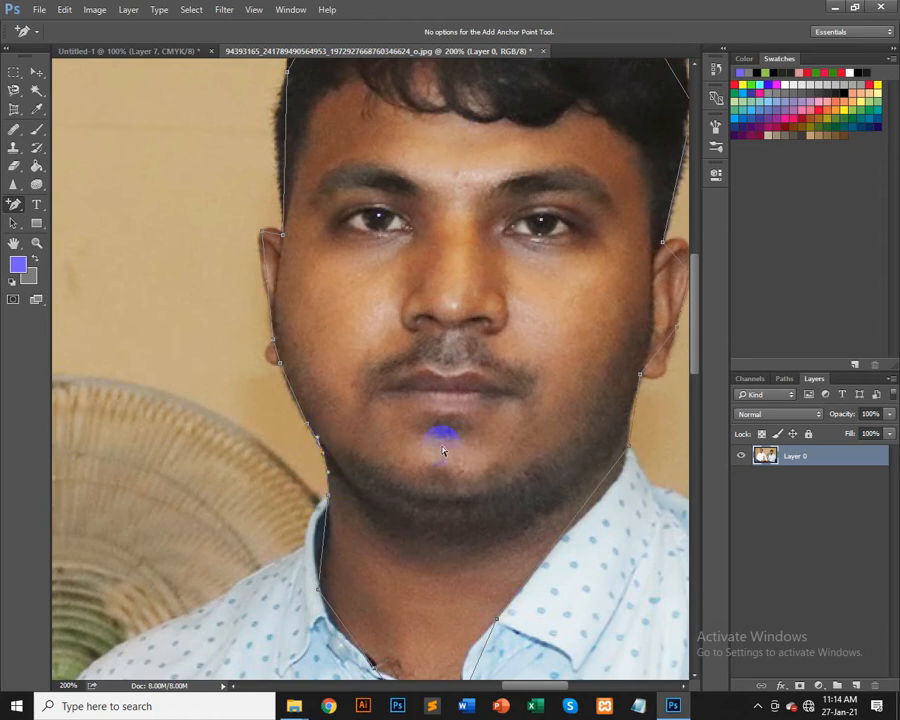
scroll(443, 452, up, 1)
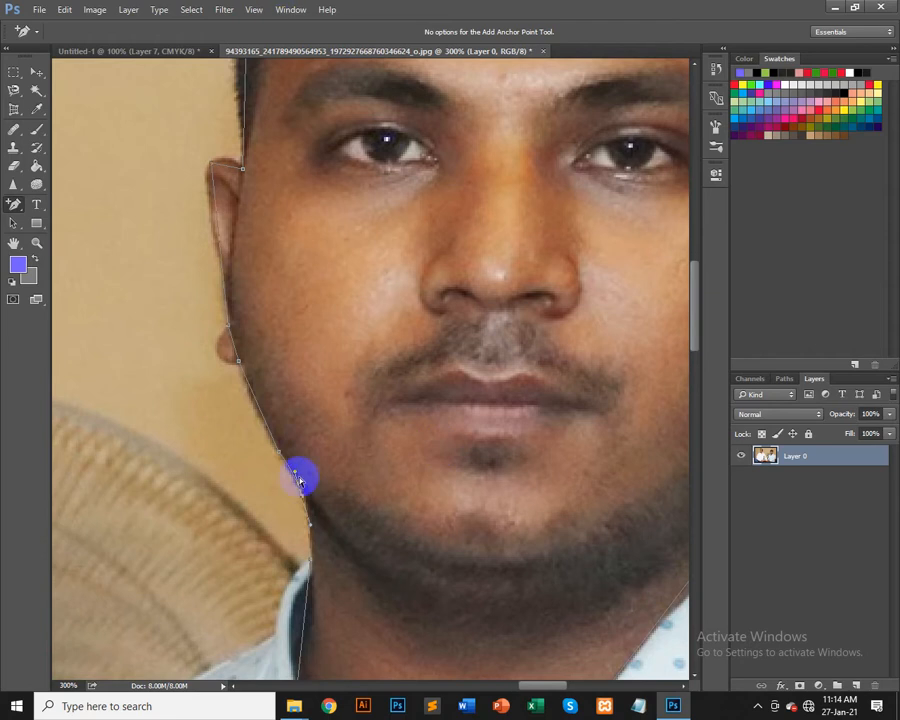
click(262, 410)
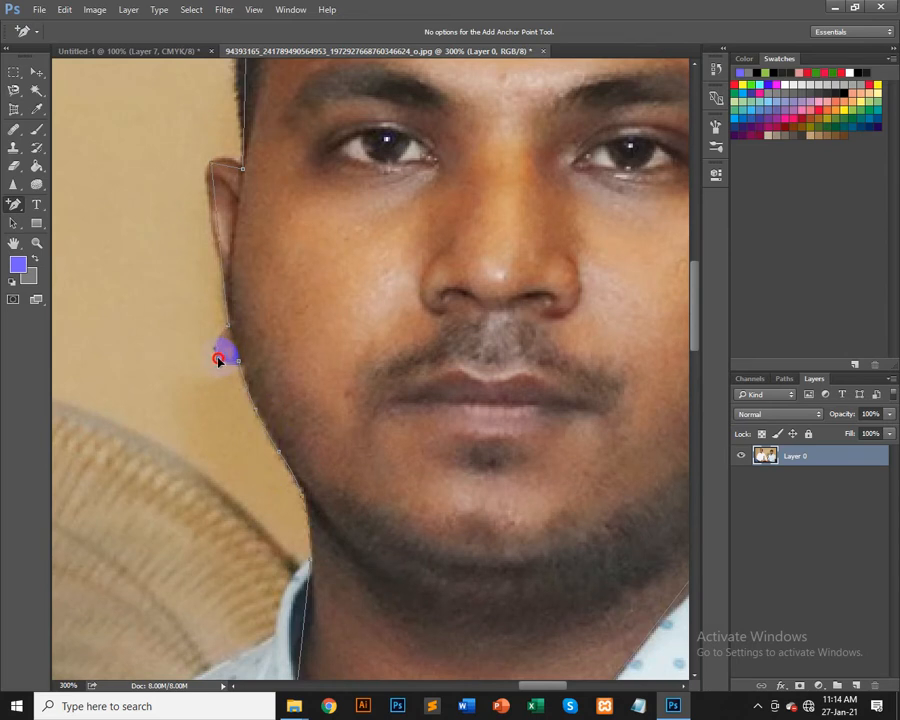
click(218, 360)
Step: Nudge the added anchor points to hug the left ear and add another point near the left hairline
scroll(233, 350, up, 2)
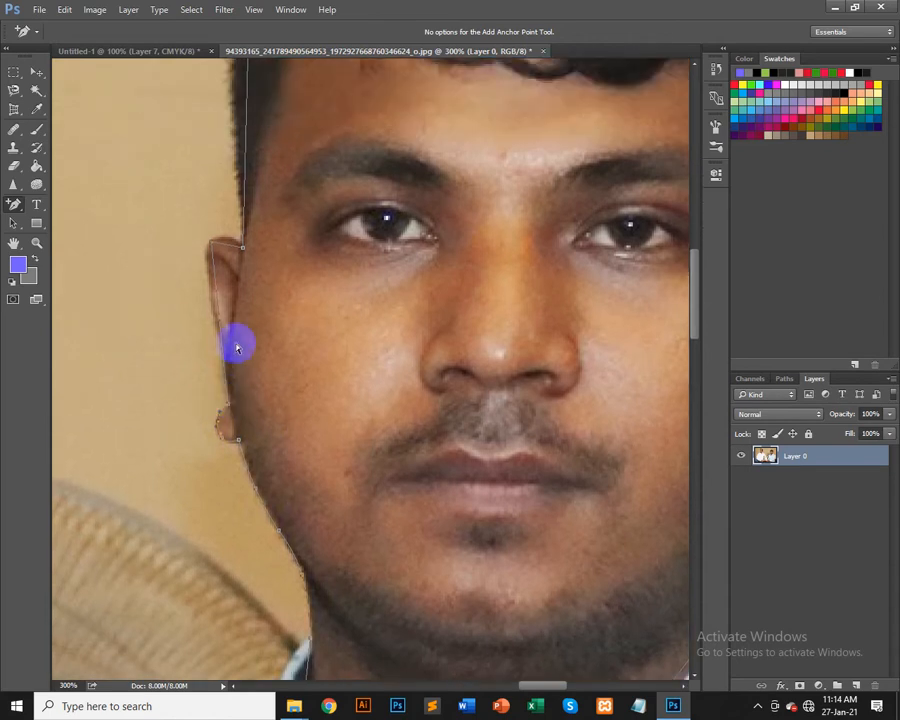
mouse_move(220, 327)
mouse_down()
mouse_move(222, 350)
mouse_move(217, 281)
mouse_move(218, 292)
mouse_move(210, 285)
mouse_move(225, 333)
mouse_move(214, 325)
mouse_up()
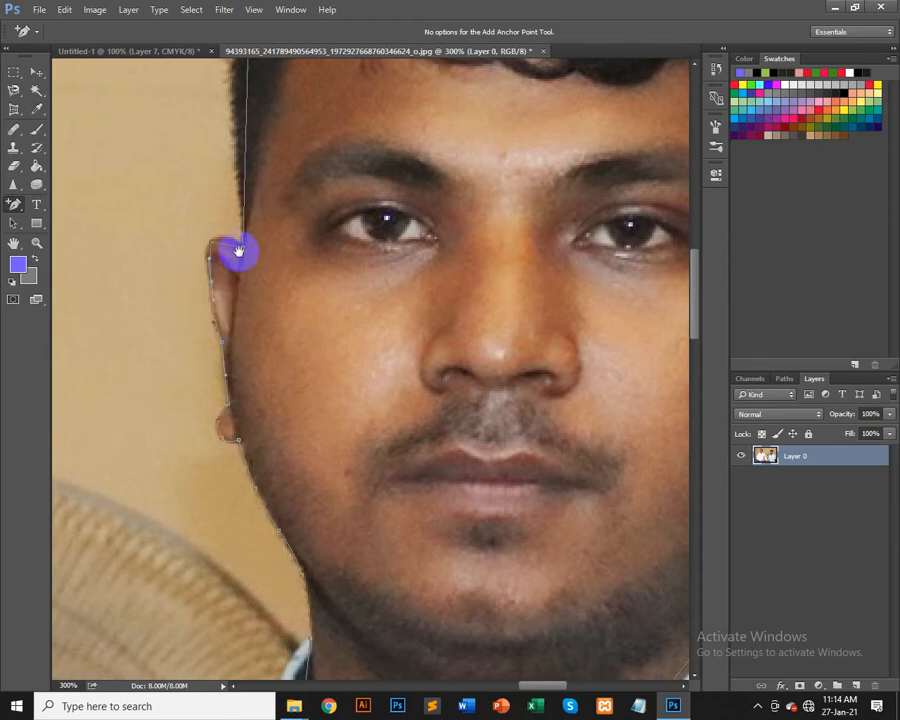
mouse_move(239, 252)
mouse_down()
mouse_move(247, 371)
mouse_move(231, 410)
mouse_move(228, 386)
mouse_move(235, 396)
mouse_move(260, 394)
mouse_move(274, 450)
mouse_up()
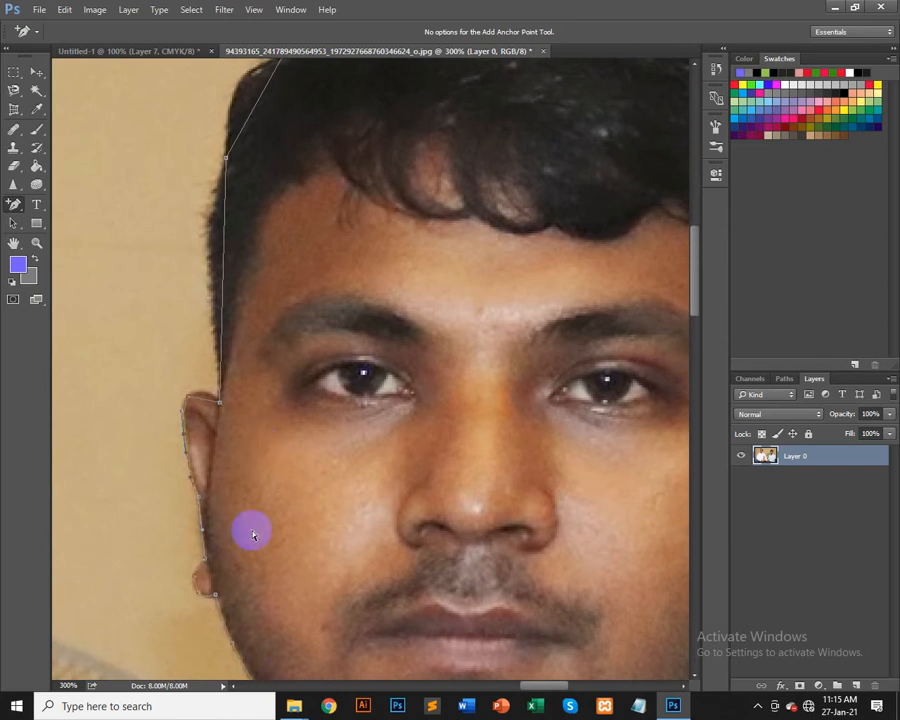
mouse_move(197, 401)
mouse_down()
mouse_move(209, 403)
mouse_move(205, 397)
mouse_up()
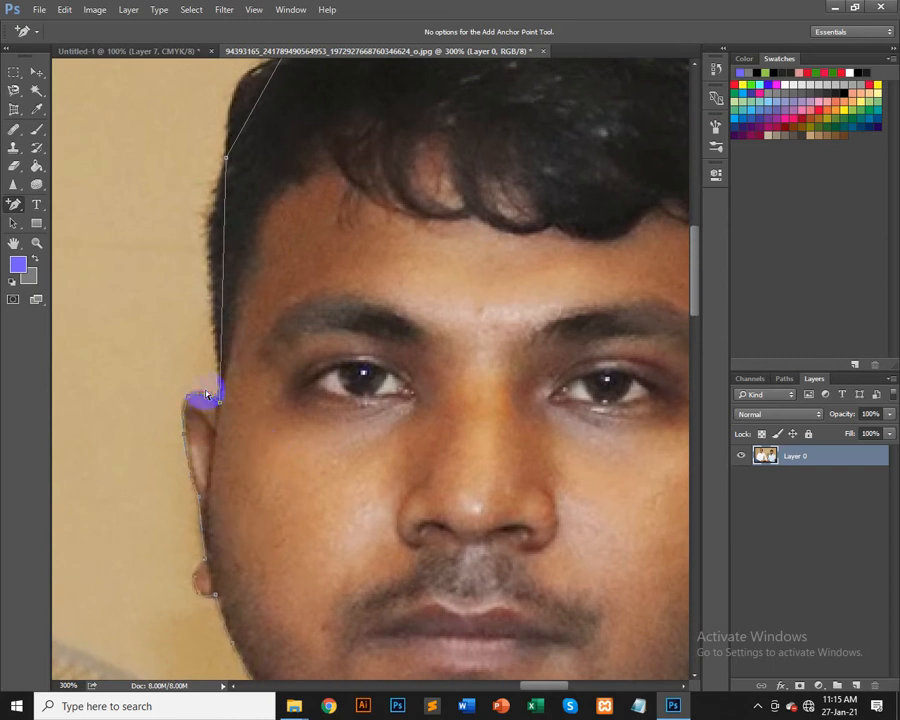
drag(257, 243, 199, 410)
click(214, 418)
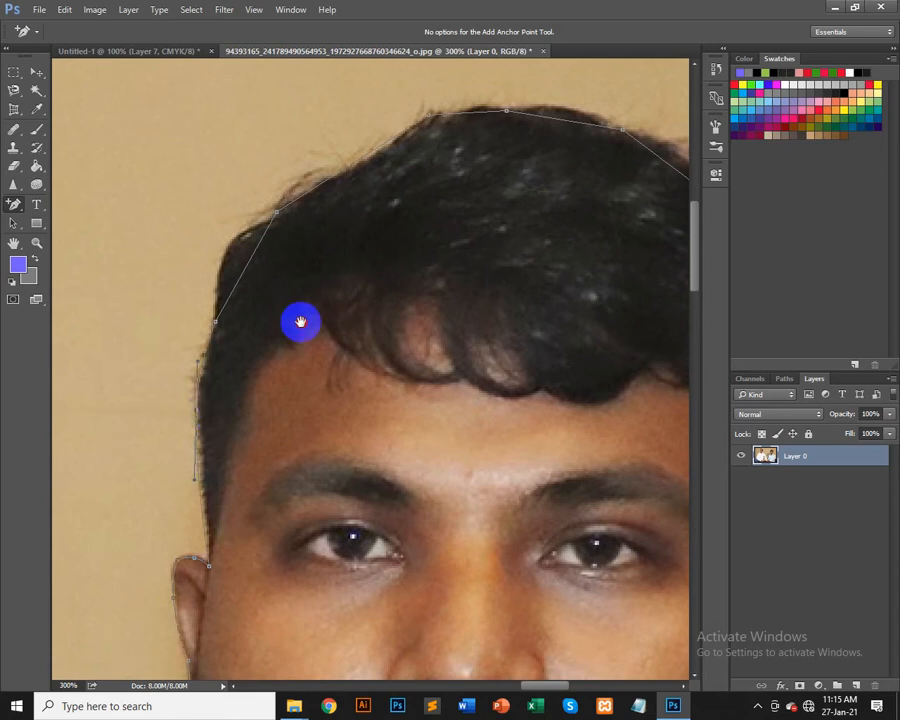
drag(301, 317, 227, 413)
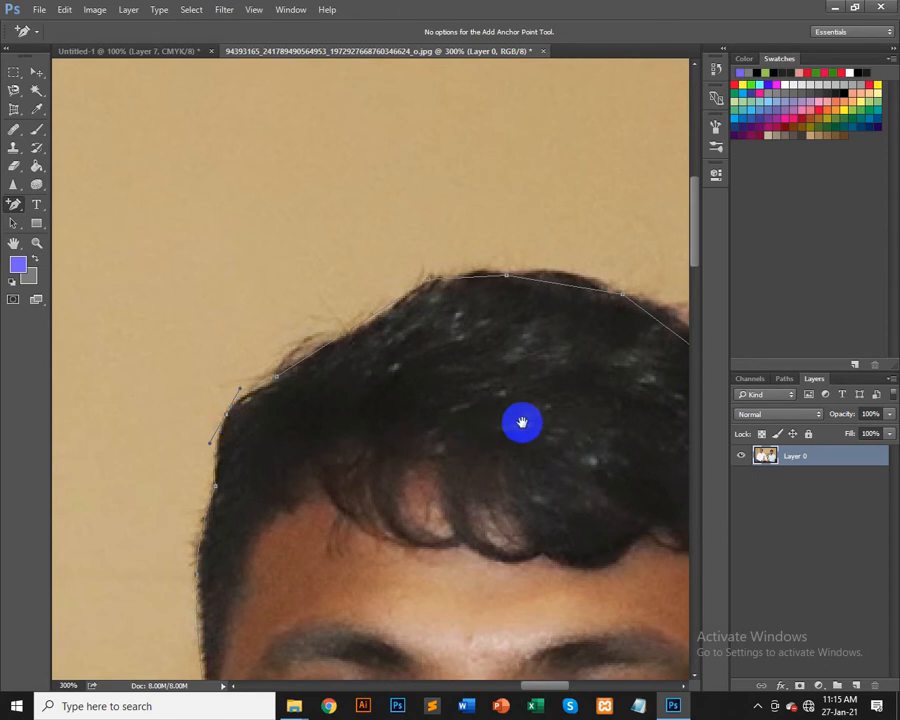
Step: Add anchor points along the top of the hair and adjust them so the path follows the hairline
mouse_move(522, 422)
mouse_down()
mouse_move(430, 424)
mouse_move(513, 425)
mouse_up()
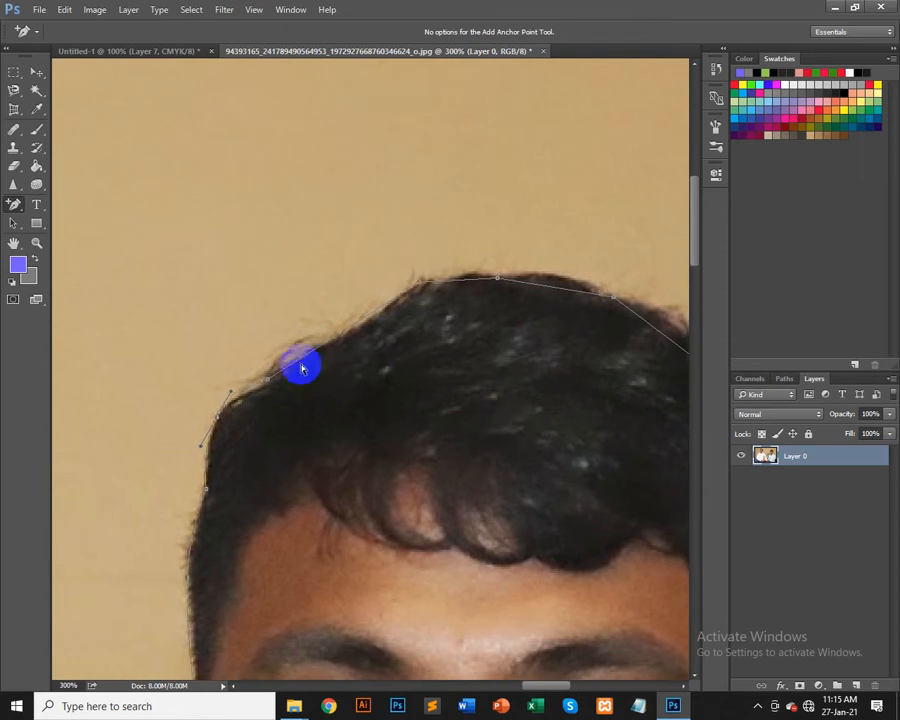
click(369, 321)
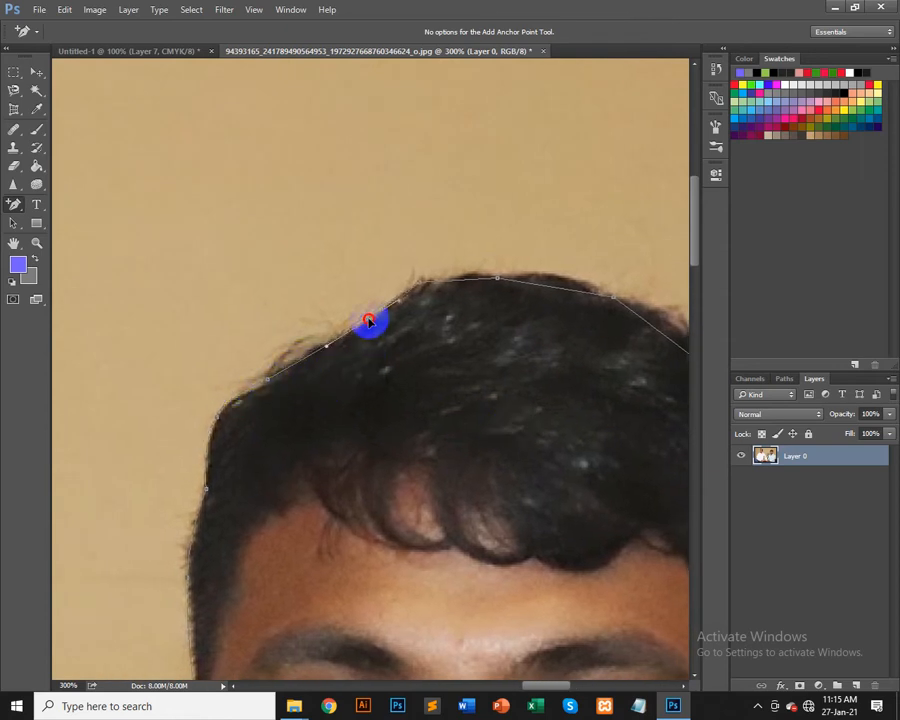
click(306, 360)
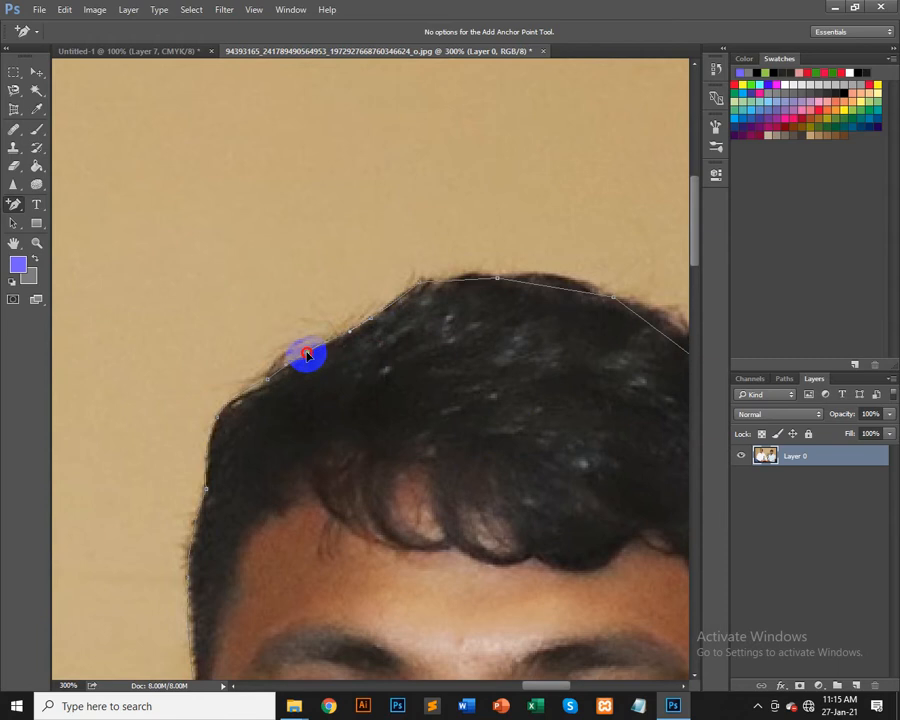
drag(426, 324, 372, 406)
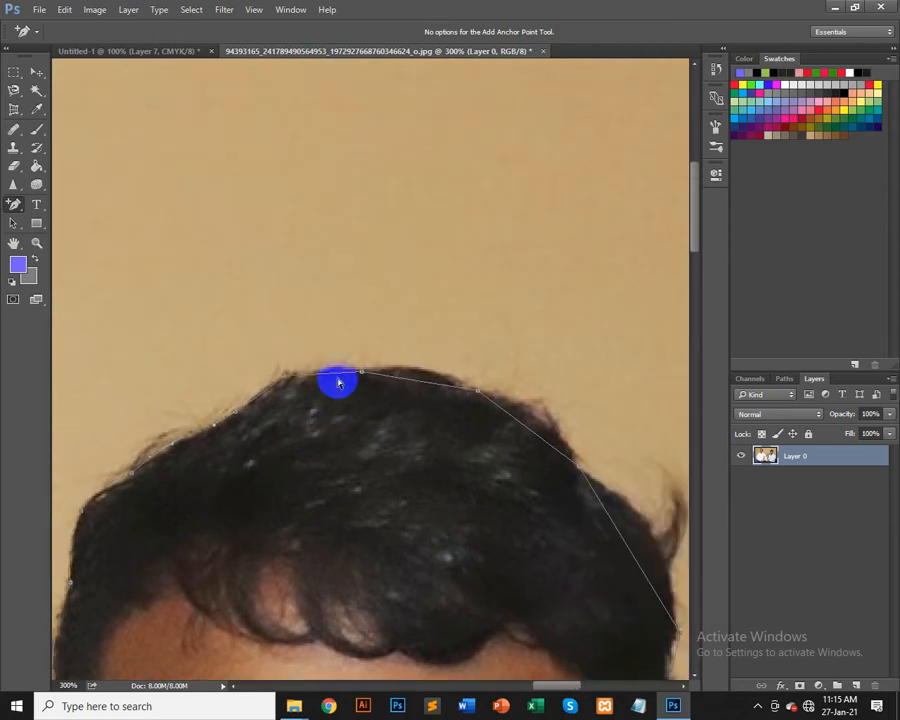
click(339, 374)
drag(338, 374, 337, 367)
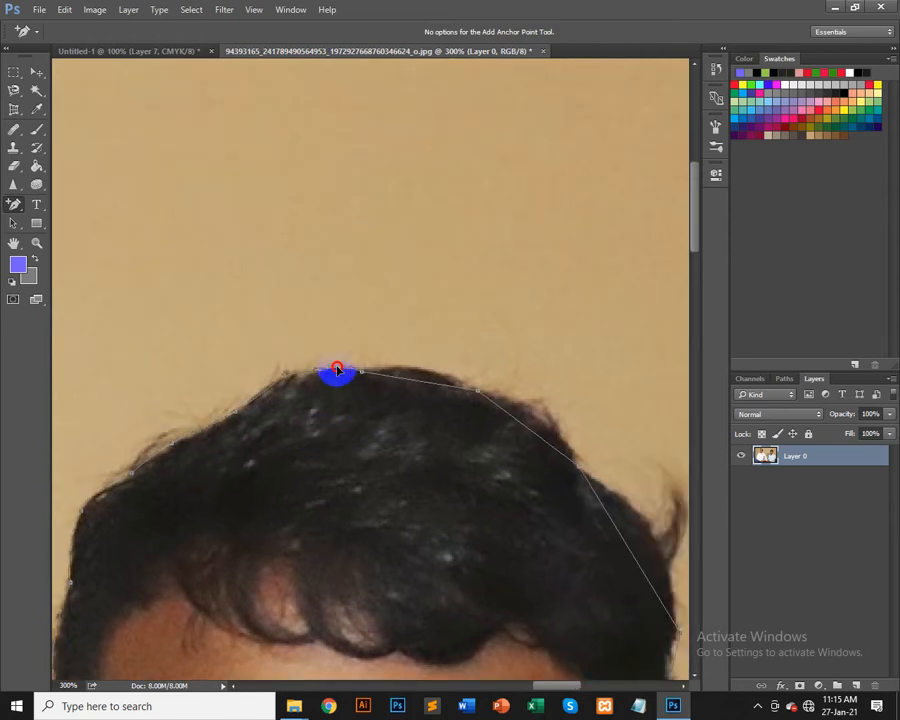
drag(416, 415, 354, 382)
click(351, 392)
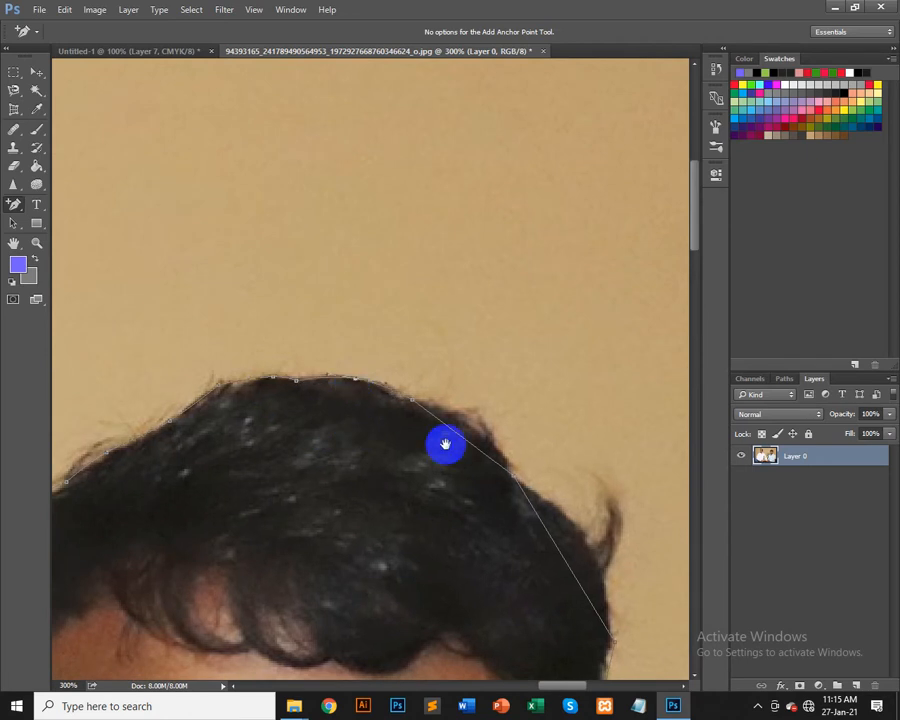
drag(444, 442, 340, 412)
click(324, 422)
drag(361, 494, 400, 397)
drag(398, 492, 414, 380)
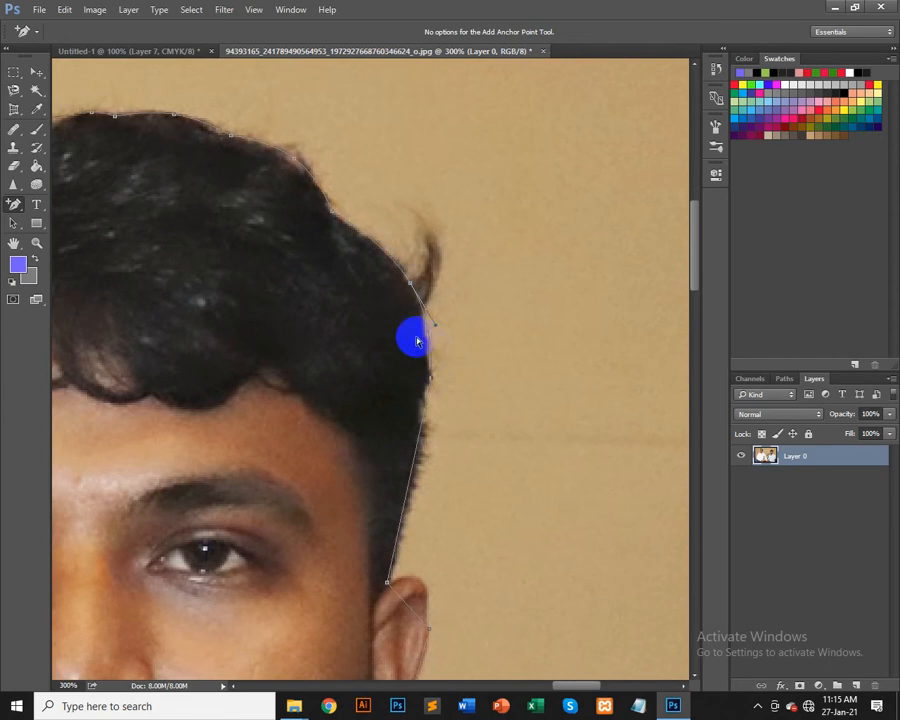
Step: Nudge anchor points and add new ones along the right side of the hair down to the temple
drag(436, 328, 424, 306)
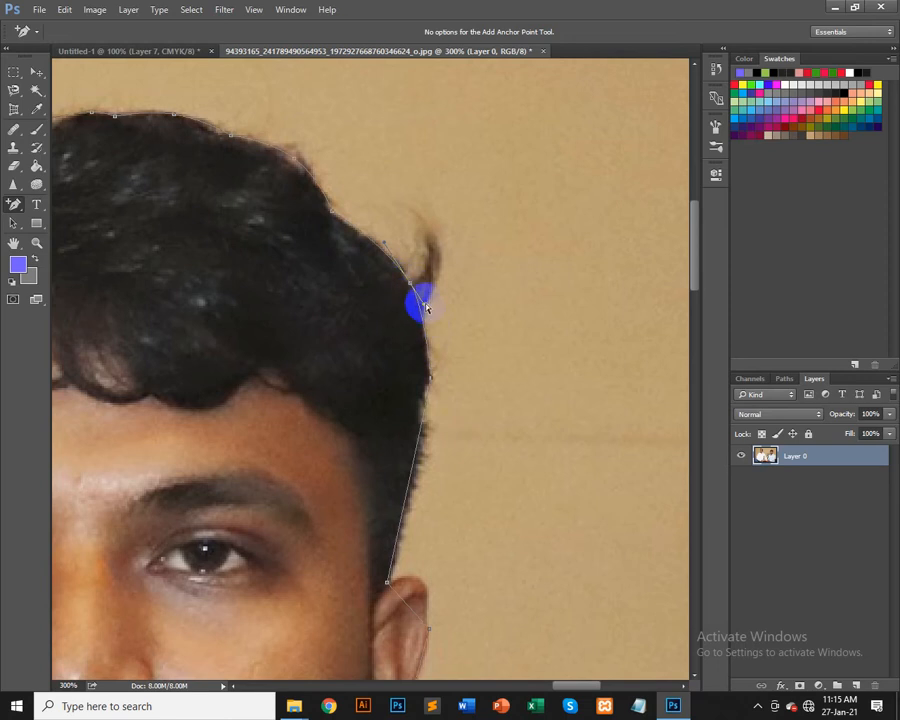
mouse_move(424, 308)
mouse_down()
mouse_move(450, 339)
mouse_move(428, 309)
mouse_up()
drag(428, 416, 417, 338)
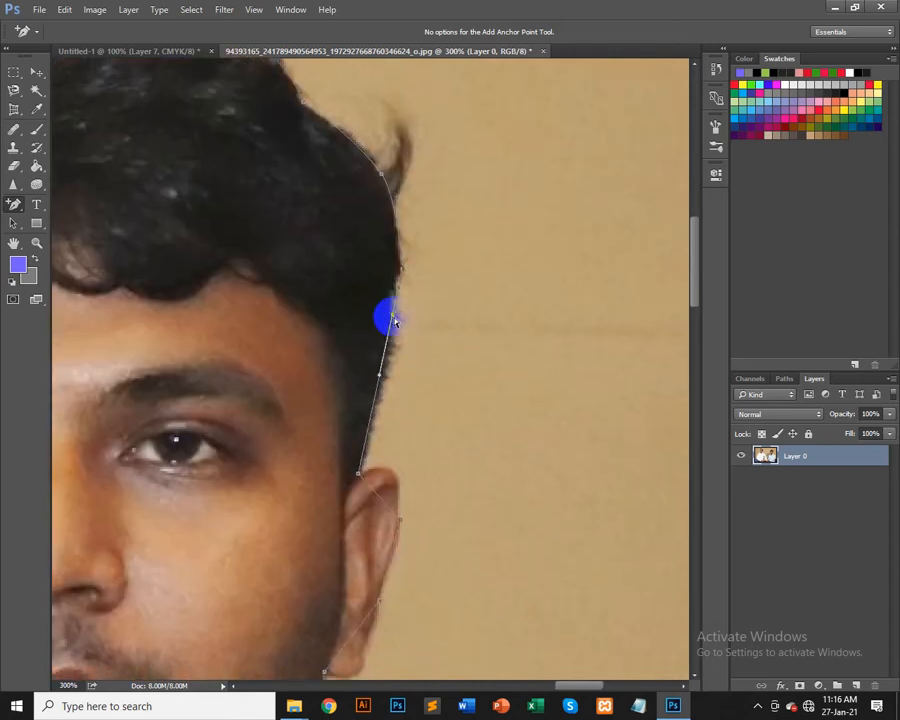
click(394, 297)
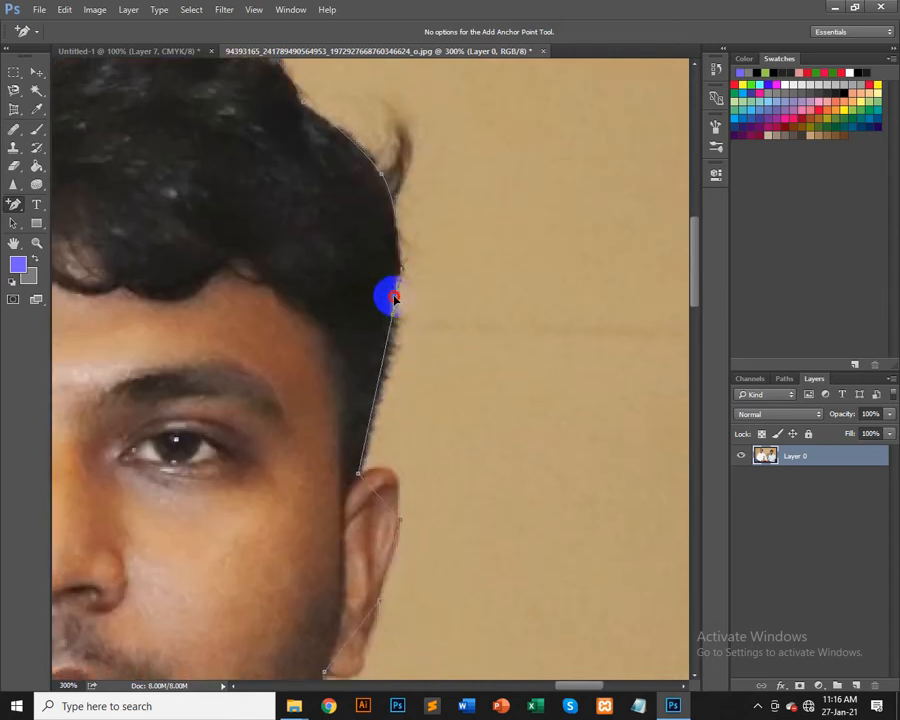
click(377, 386)
drag(377, 389, 386, 389)
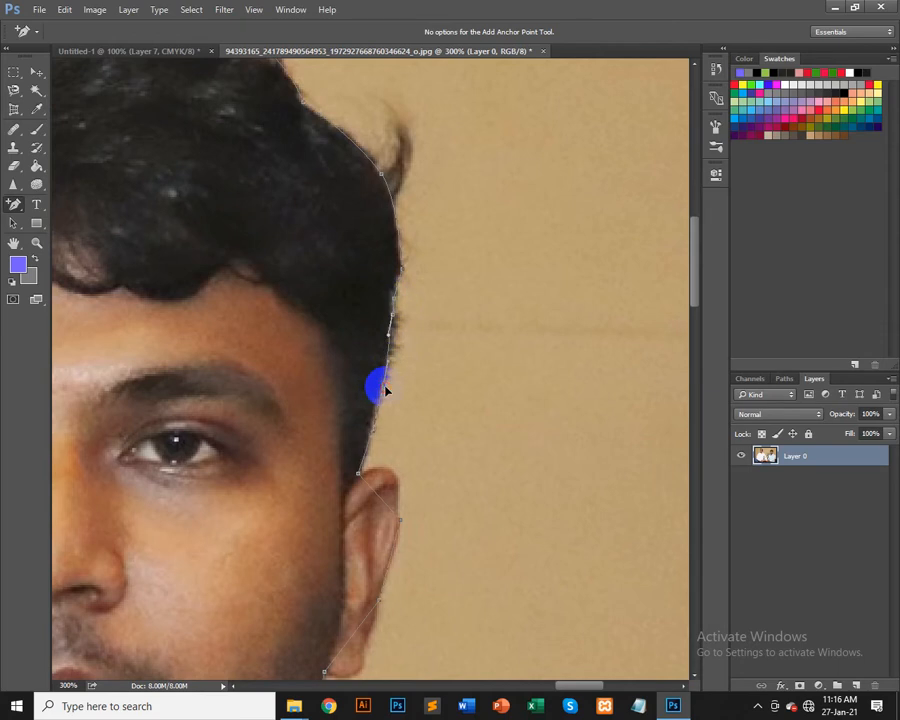
Step: Add and drag anchor points so the path hugs the right ear and jaw
scroll(414, 450, down, 3)
click(397, 340)
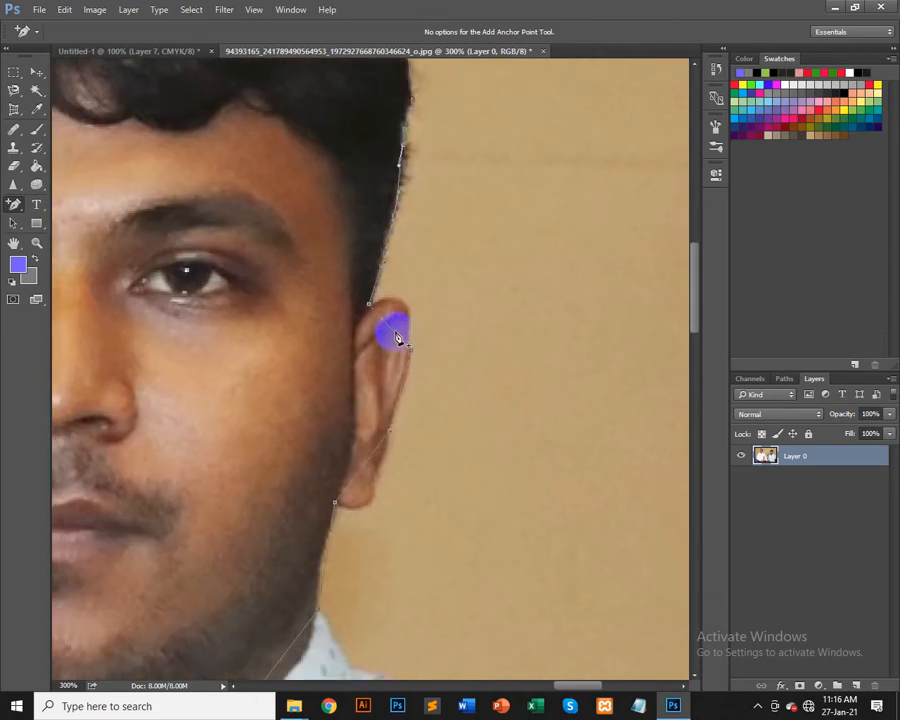
drag(397, 338, 405, 307)
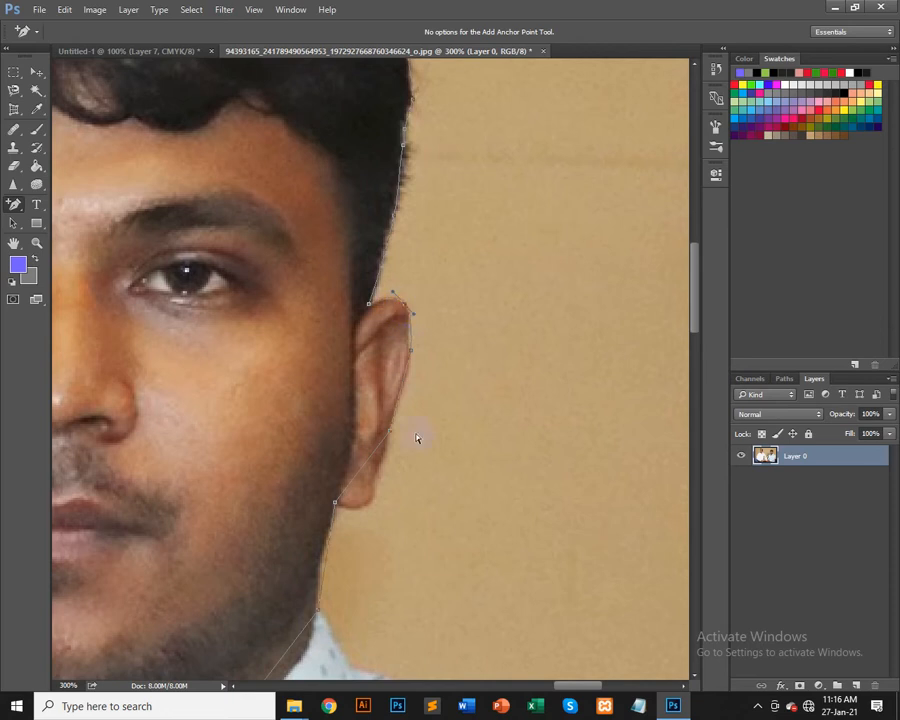
scroll(412, 358, down, 2)
mouse_move(373, 350)
mouse_down()
mouse_move(378, 383)
mouse_move(391, 362)
mouse_move(382, 358)
mouse_up()
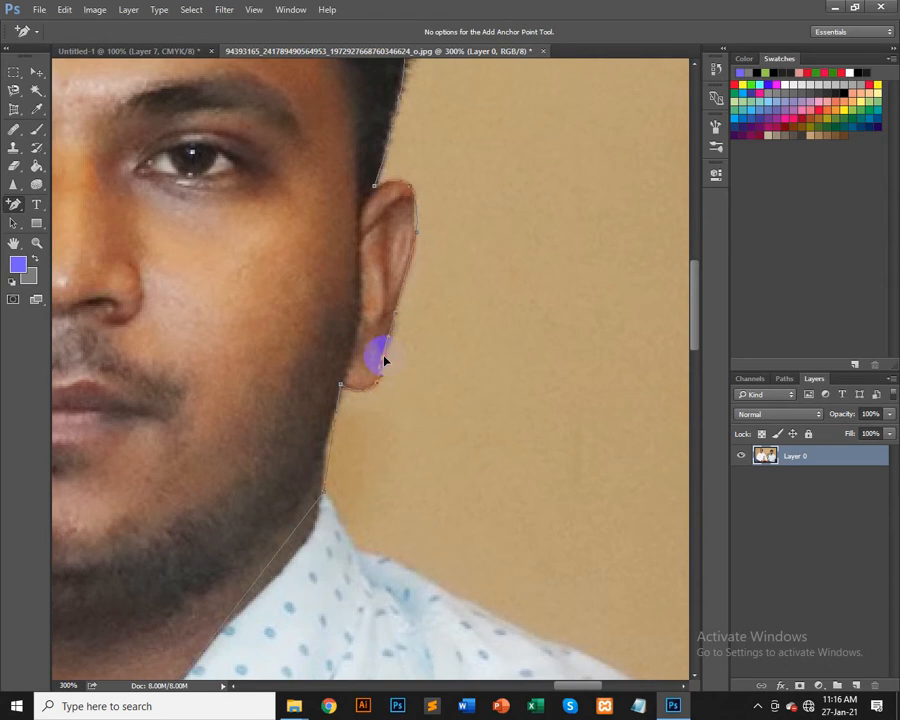
drag(382, 438, 409, 308)
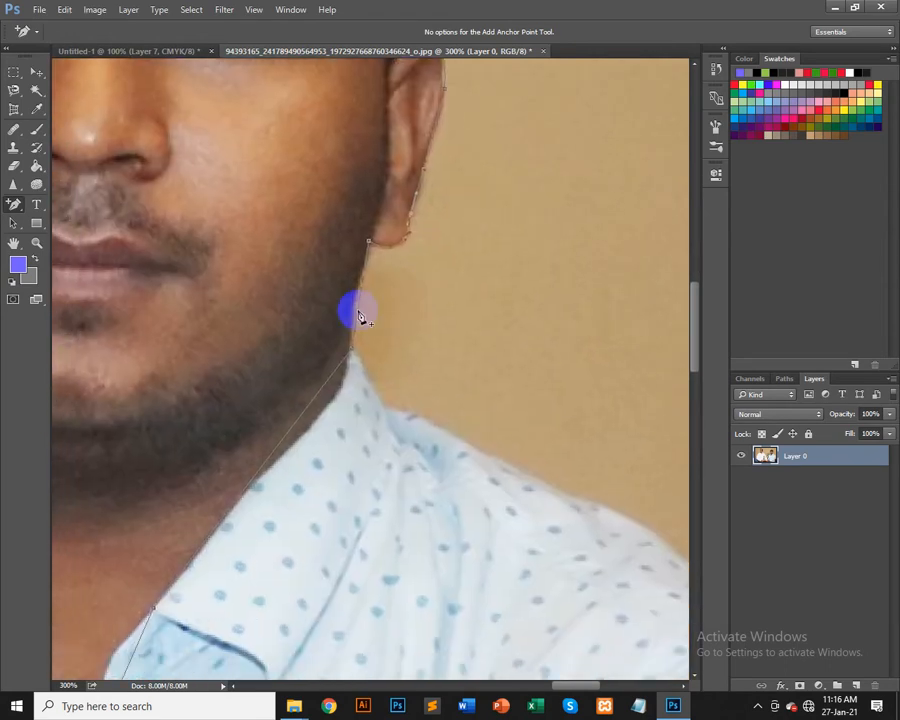
drag(354, 311, 354, 314)
drag(336, 436, 411, 314)
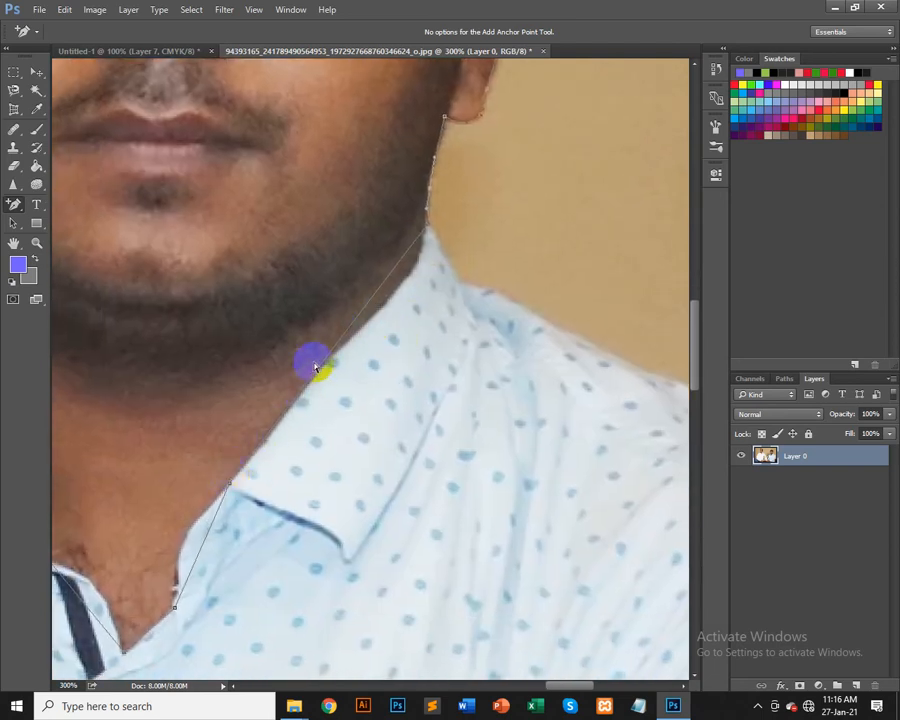
Step: Add and nudge anchor points along the right neck, shirt collar and left neck edge
click(322, 364)
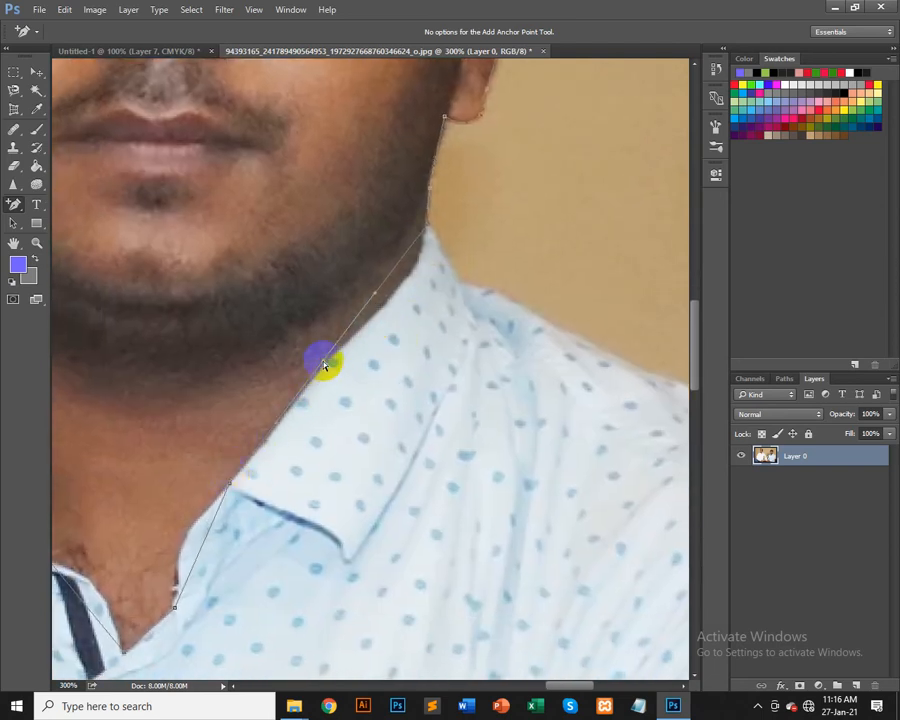
drag(324, 362, 328, 366)
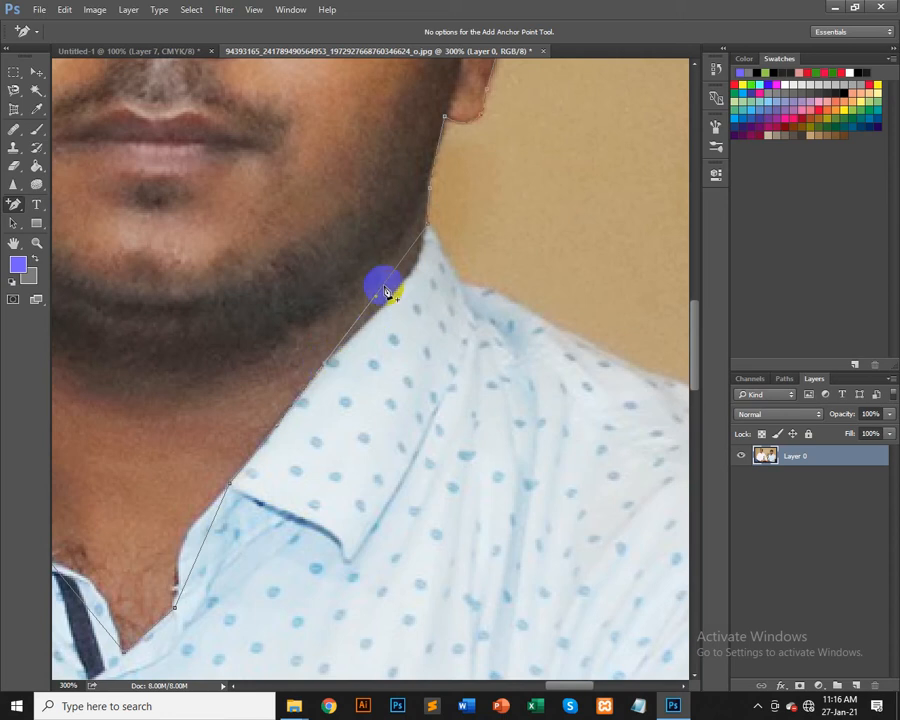
drag(386, 290, 397, 294)
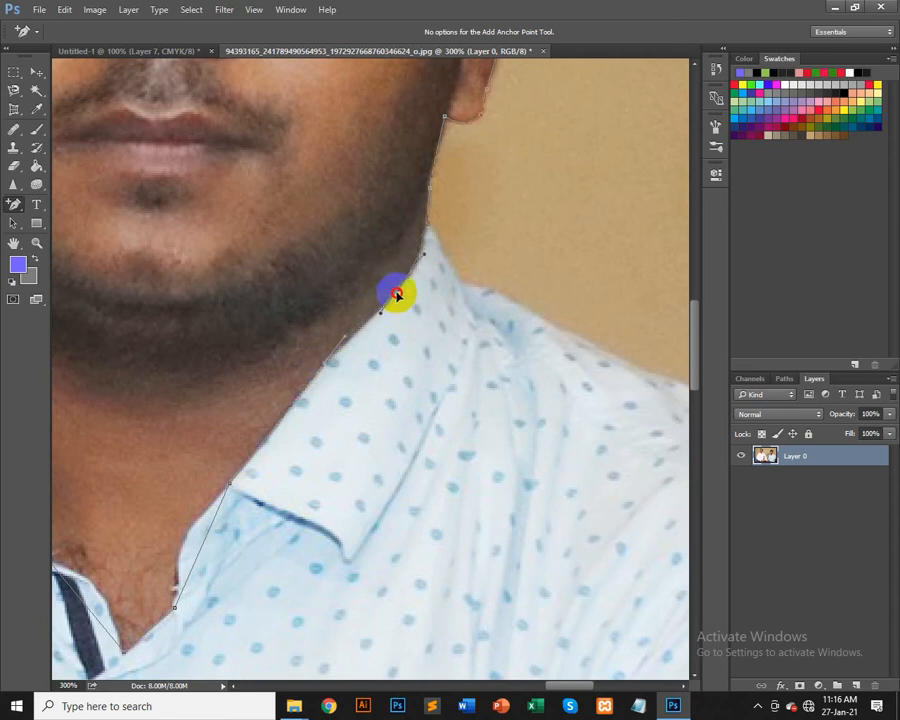
drag(259, 504, 625, 377)
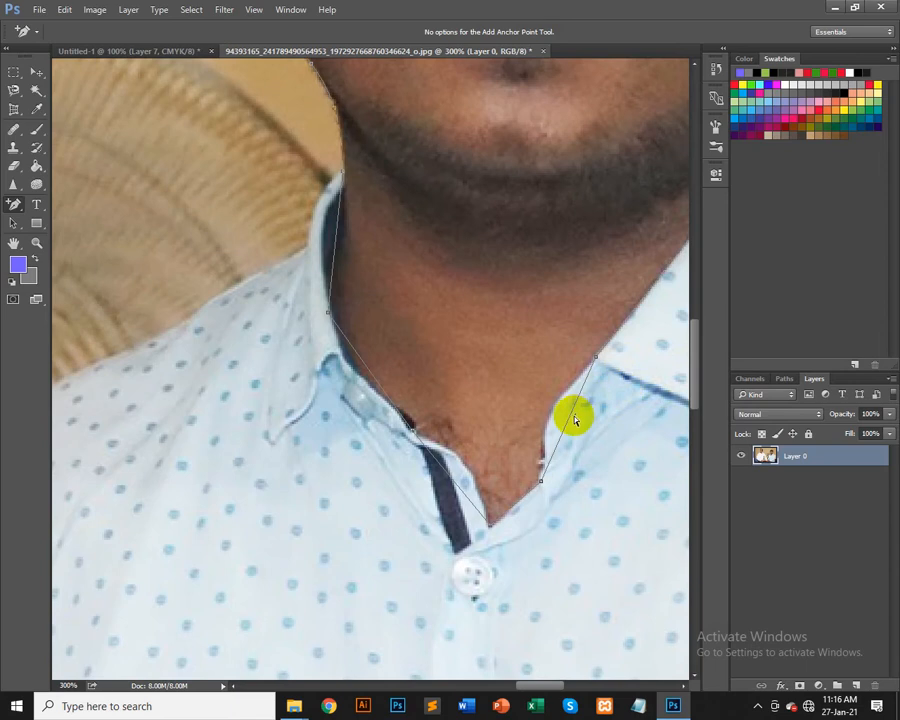
drag(572, 417, 550, 418)
drag(456, 483, 467, 466)
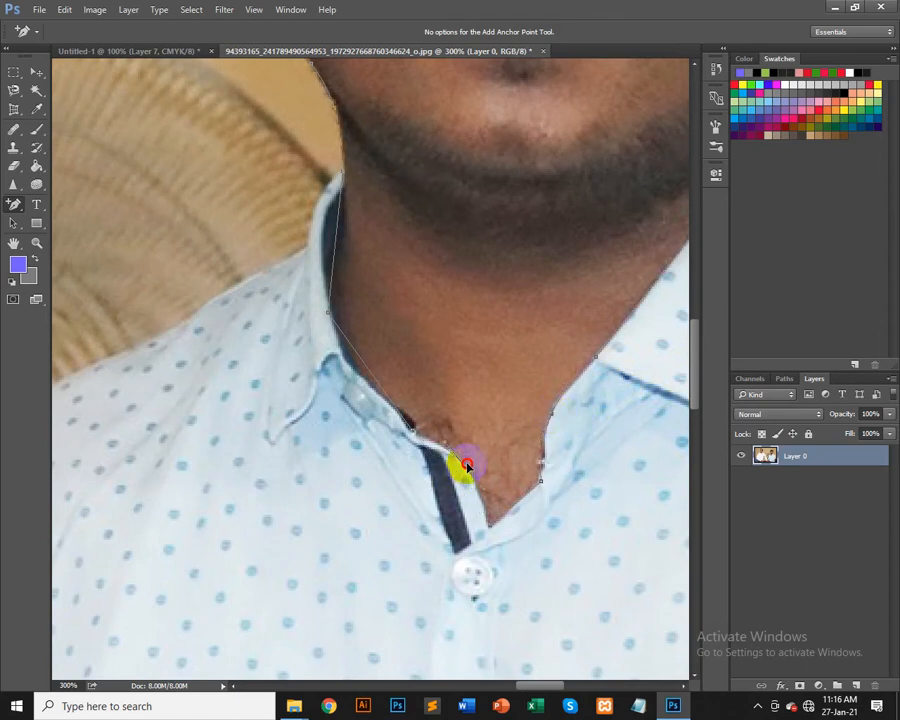
click(354, 369)
drag(352, 369, 389, 403)
key(space)
drag(369, 282, 393, 437)
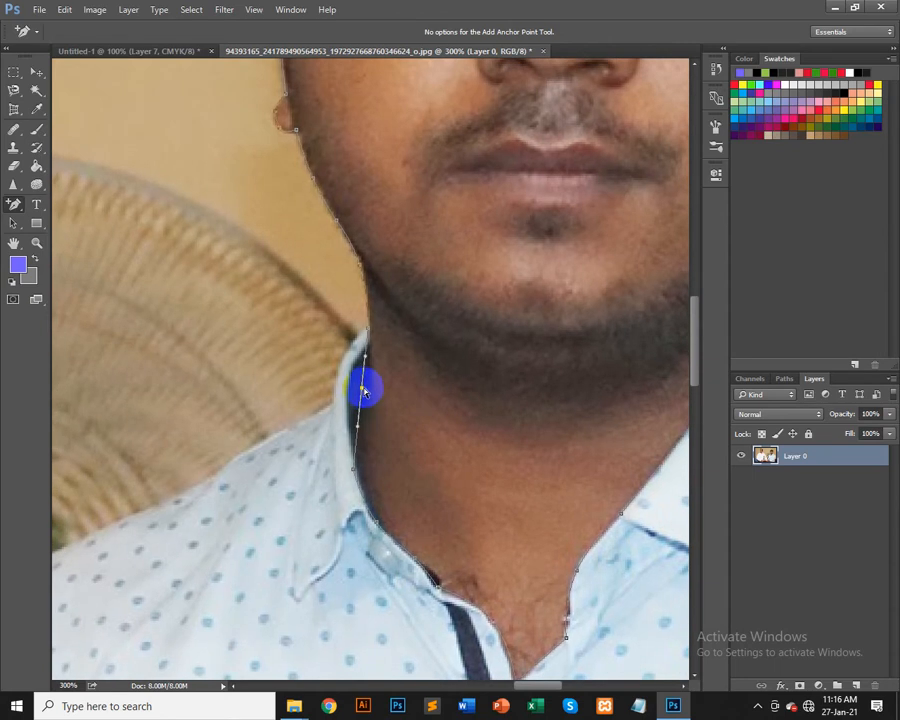
drag(363, 390, 350, 387)
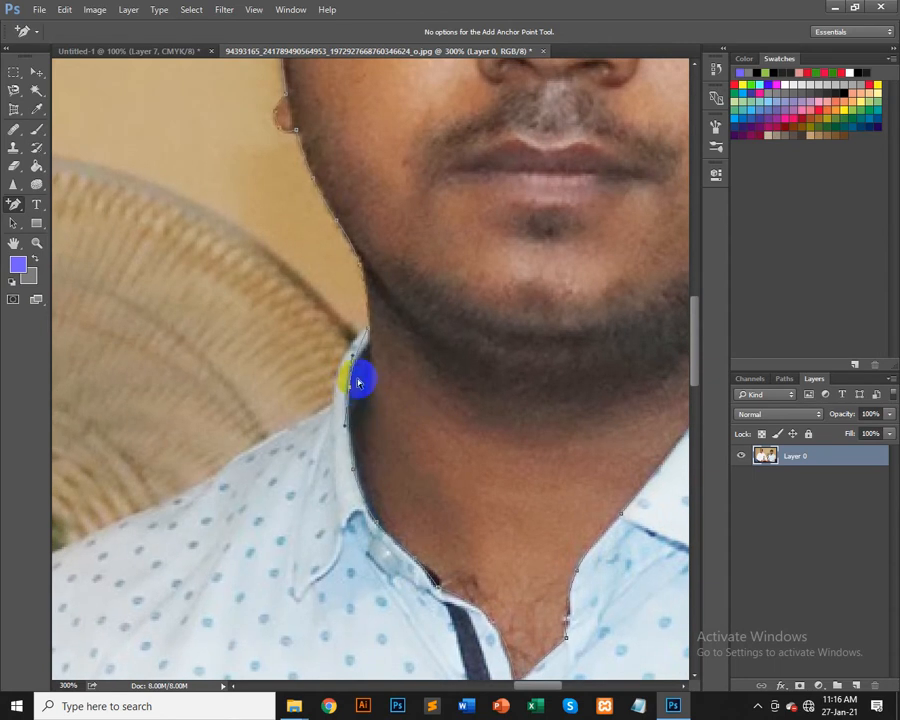
click(361, 347)
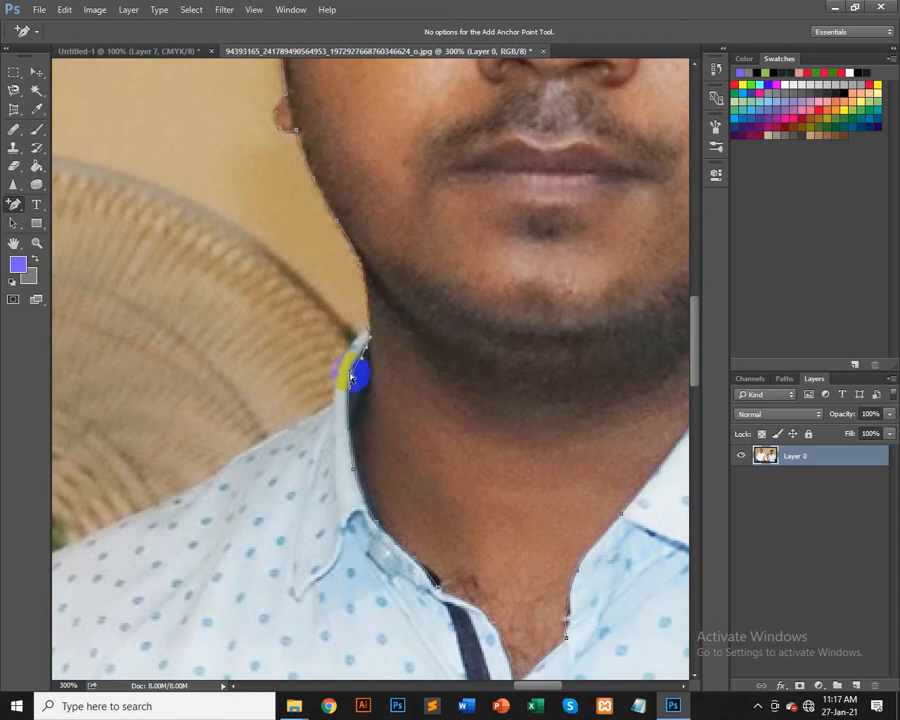
drag(351, 369, 349, 364)
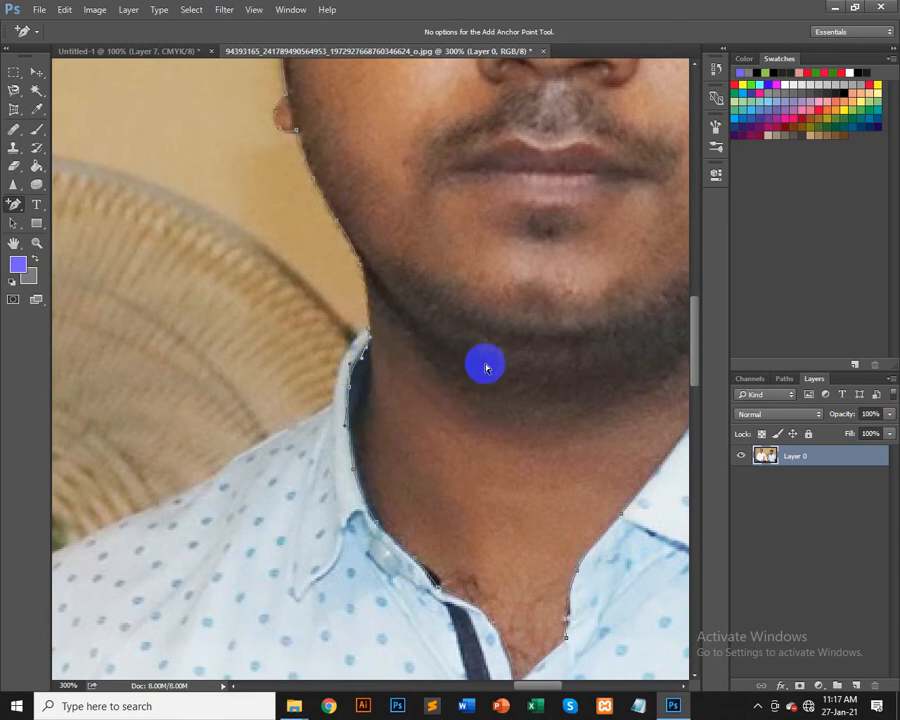
Step: Convert the finished path into a selection and switch to the Untitled-1 design document with the Move tool
scroll(486, 368, down, 5)
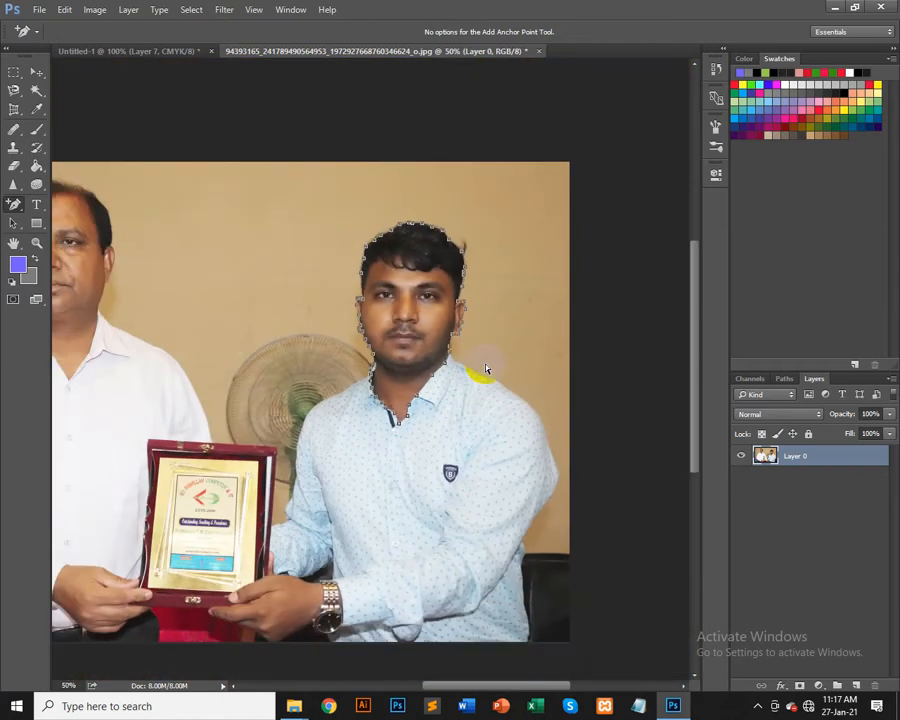
key(ctrl+Return)
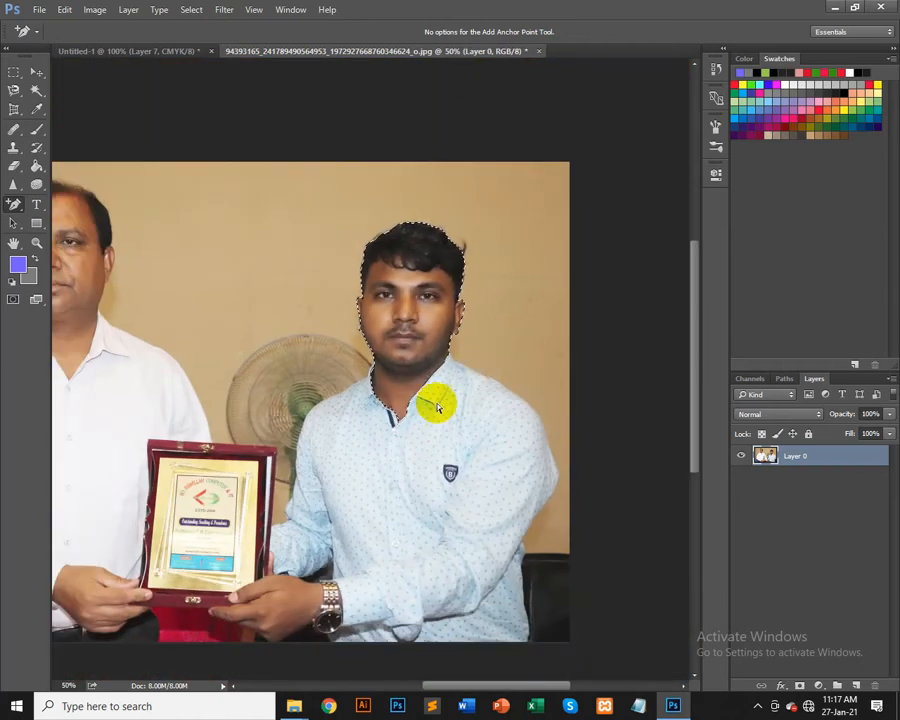
click(36, 71)
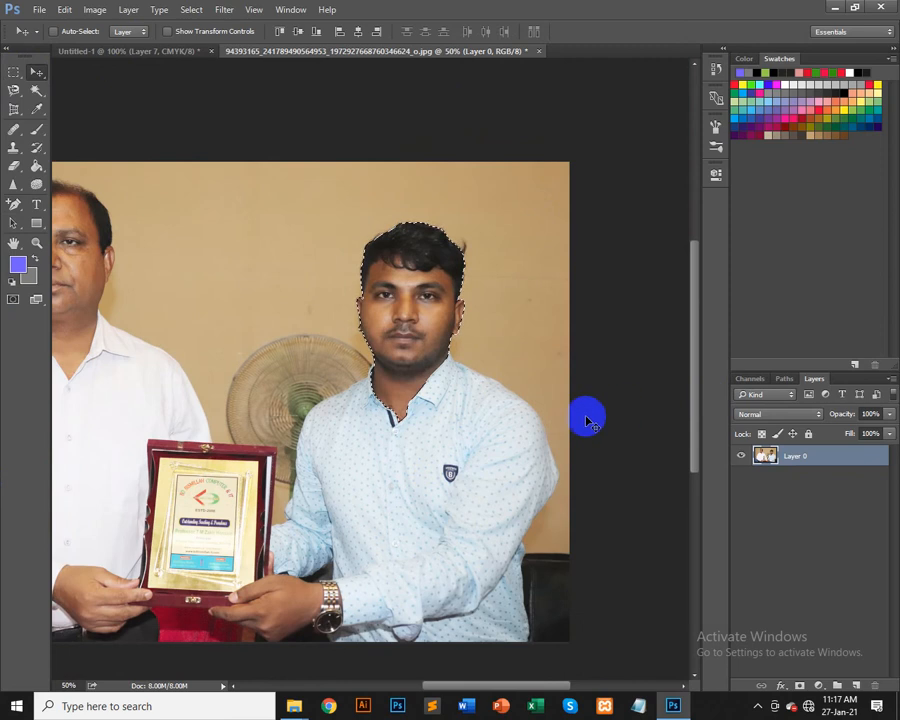
click(140, 51)
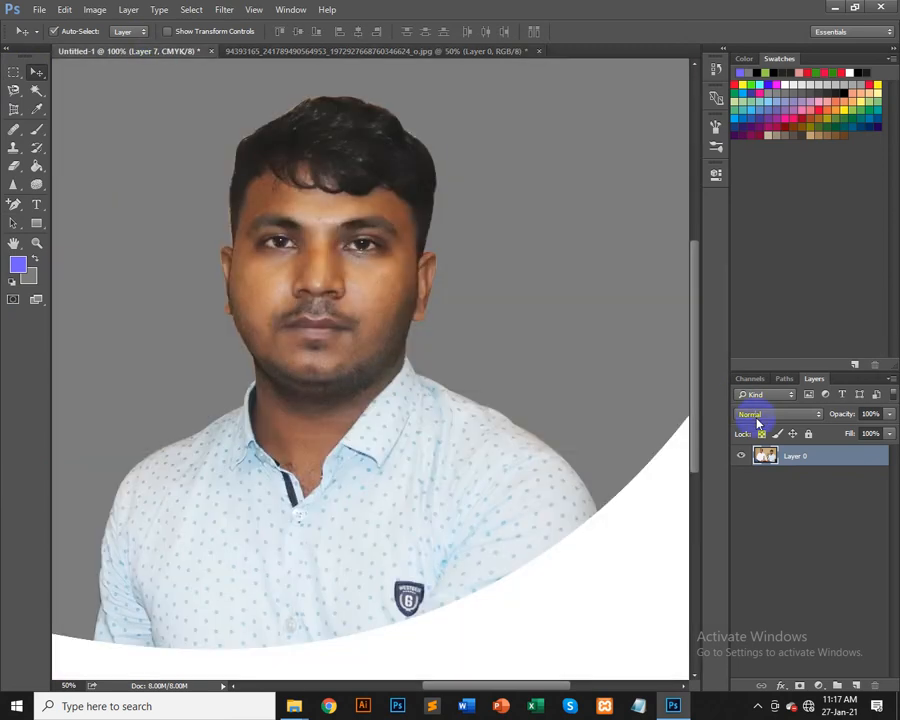
key(ctrl+v)
drag(362, 366, 124, 254)
drag(180, 296, 444, 448)
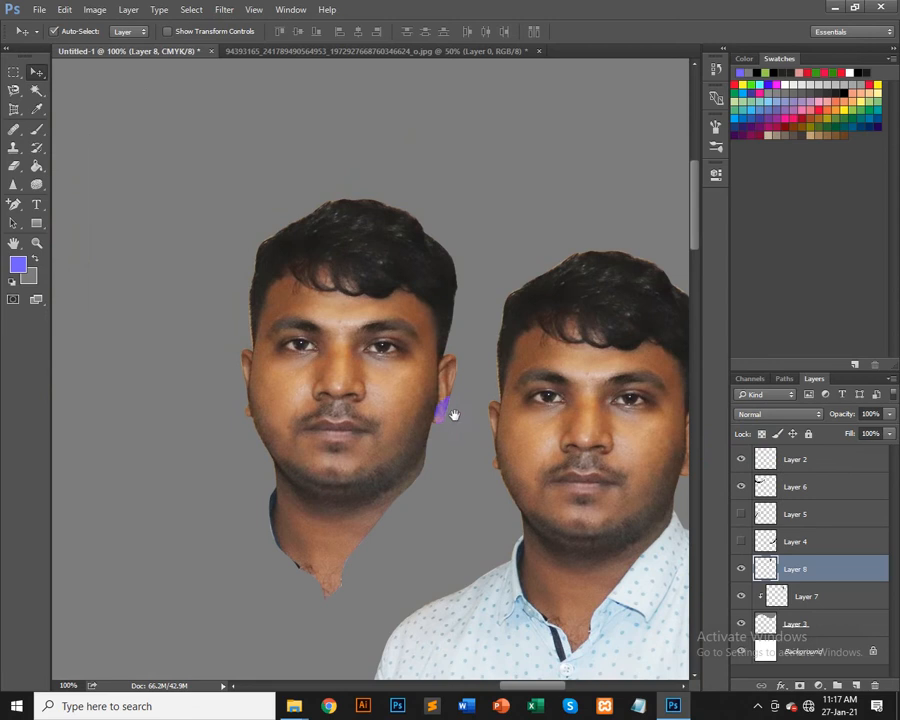
key(ctrl+minus)
key(ctrl+minus)
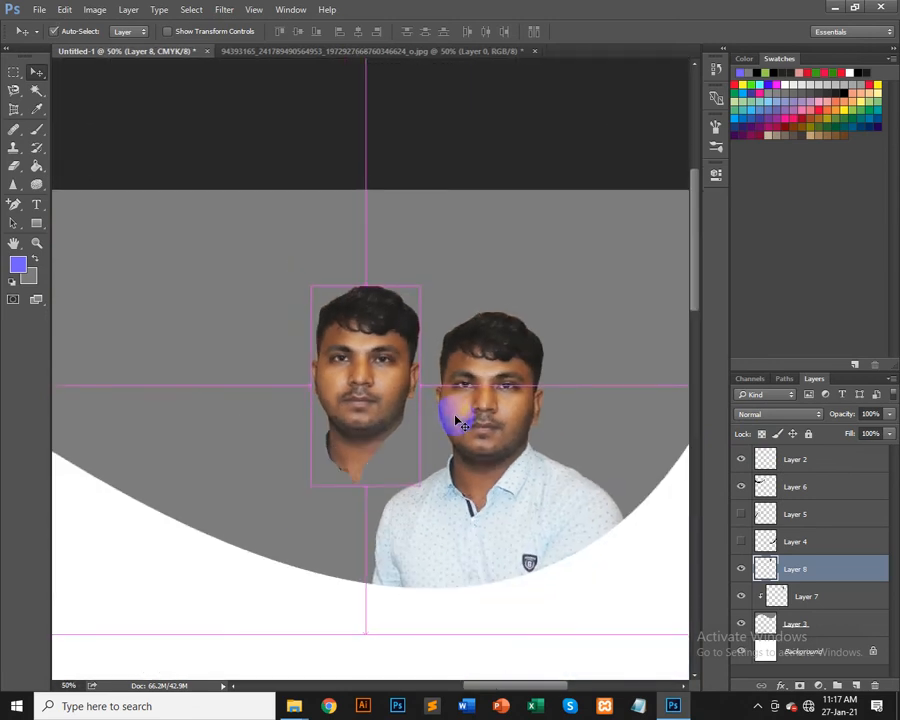
drag(380, 318, 346, 386)
key(ctrl+minus)
key(Delete)
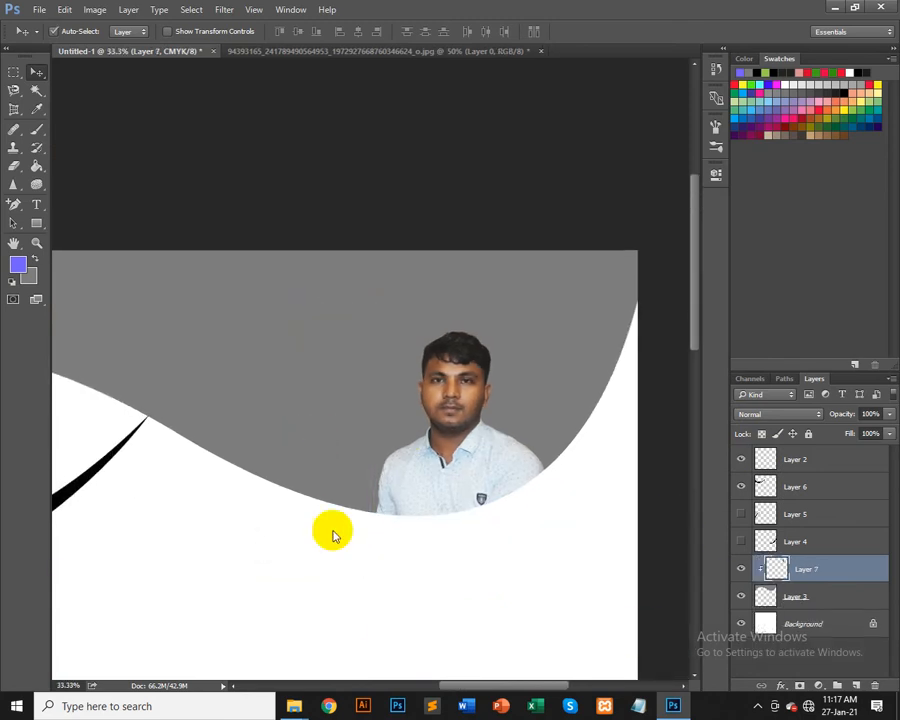
Step: Move the person's photo layer into the grey area above the white curve near the upper right
drag(323, 452, 404, 346)
key(ctrl+minus)
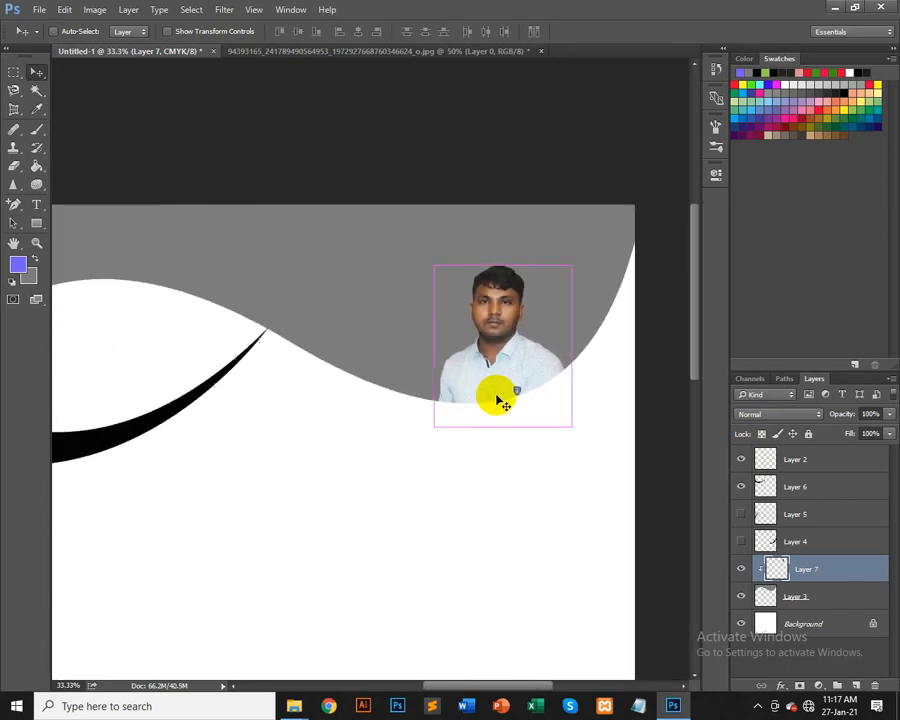
scroll(494, 400, down, 3)
key(ctrl+minus)
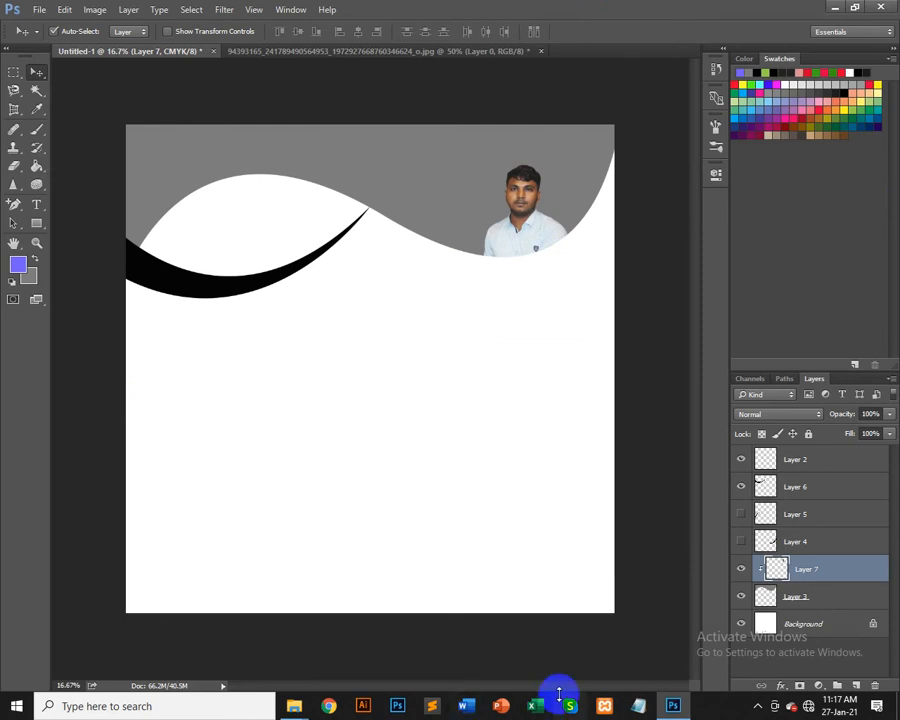
drag(522, 183, 487, 190)
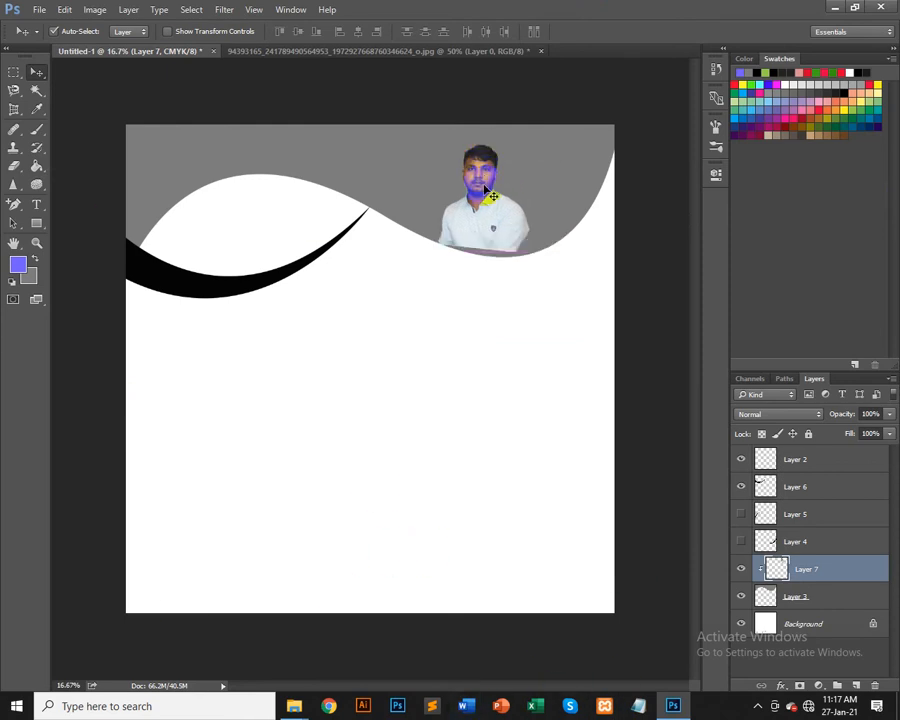
Step: Delete the person's photo layer and draw a blue-violet circle about 1116 px wide below the black curve
key(Delete)
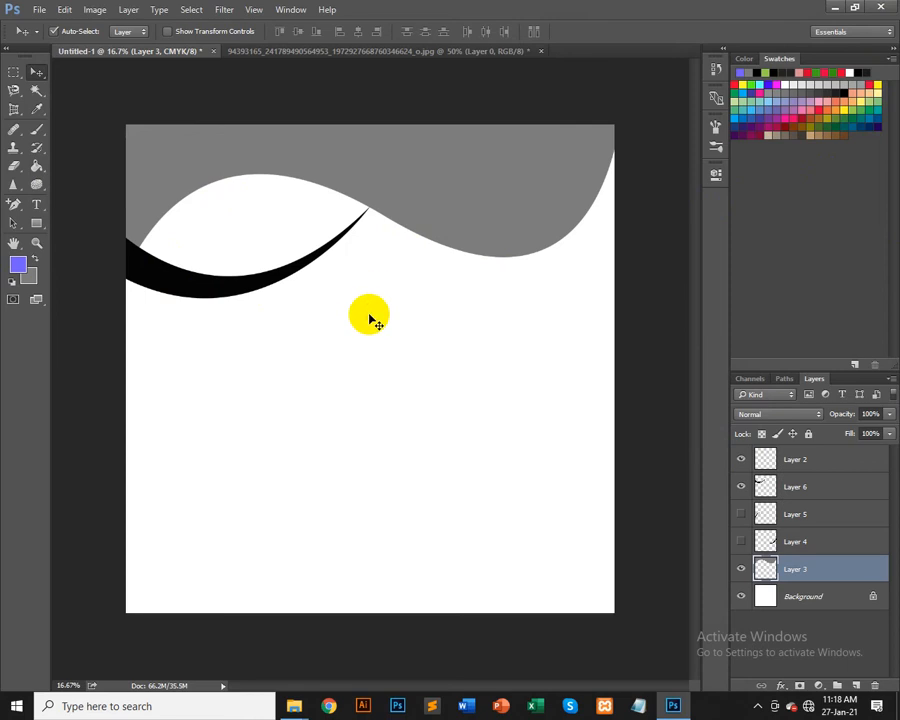
click(30, 224)
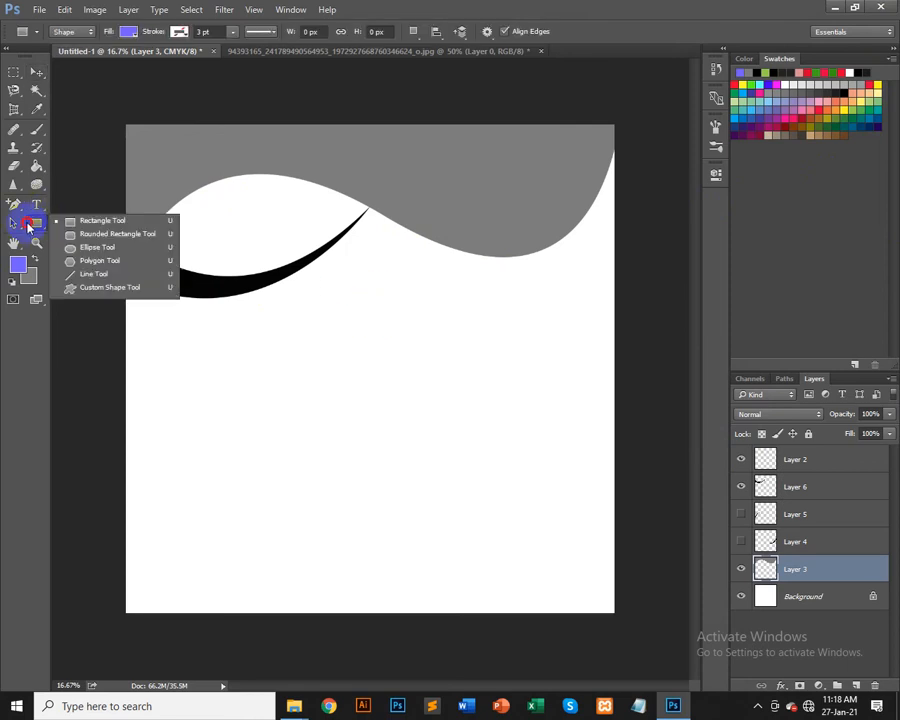
click(97, 247)
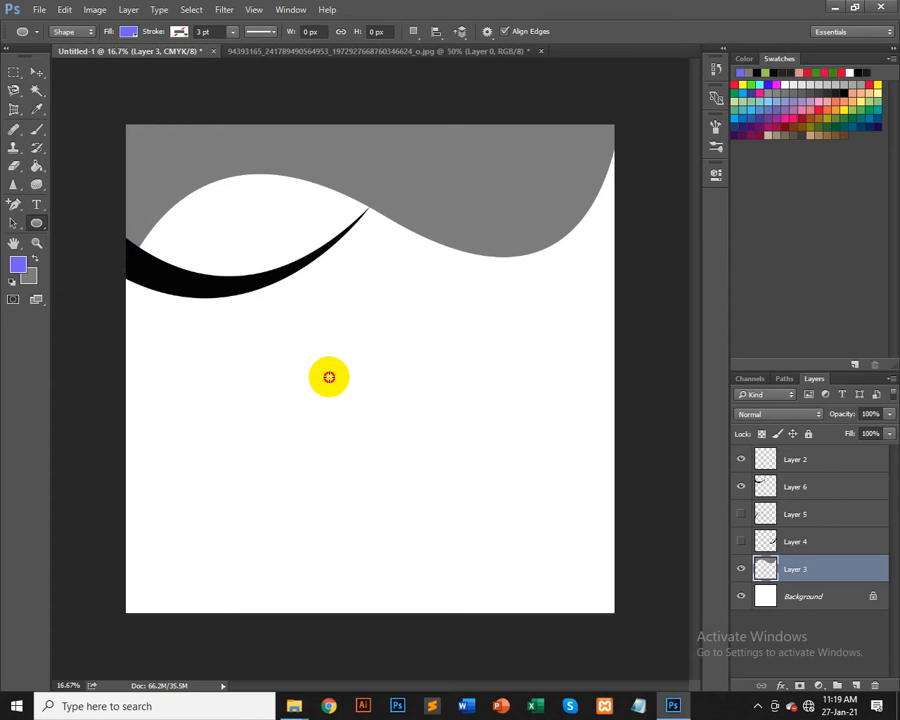
drag(329, 375, 445, 325)
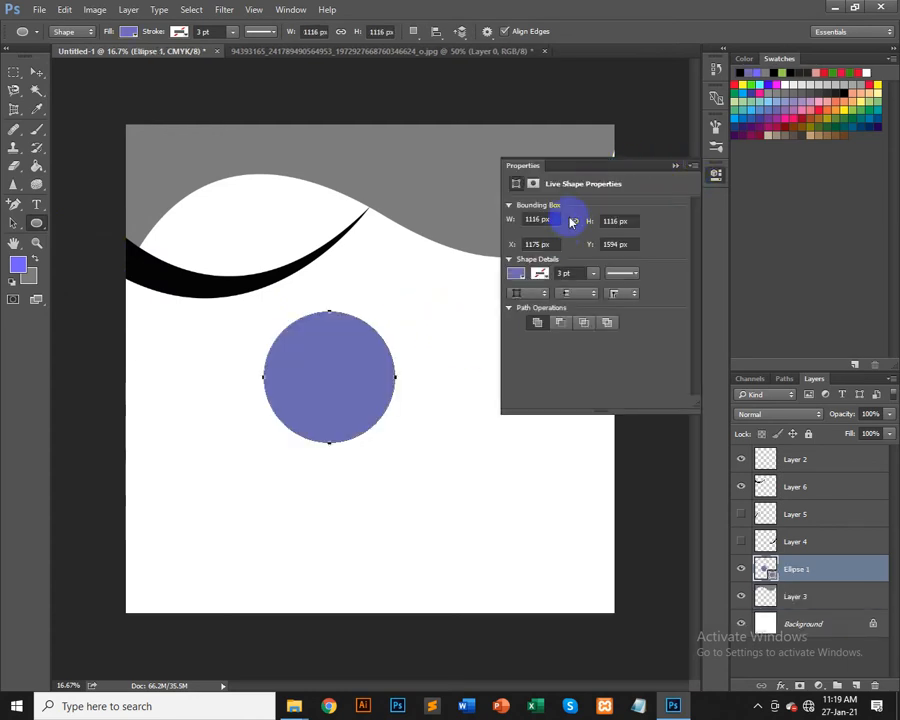
drag(639, 169, 513, 305)
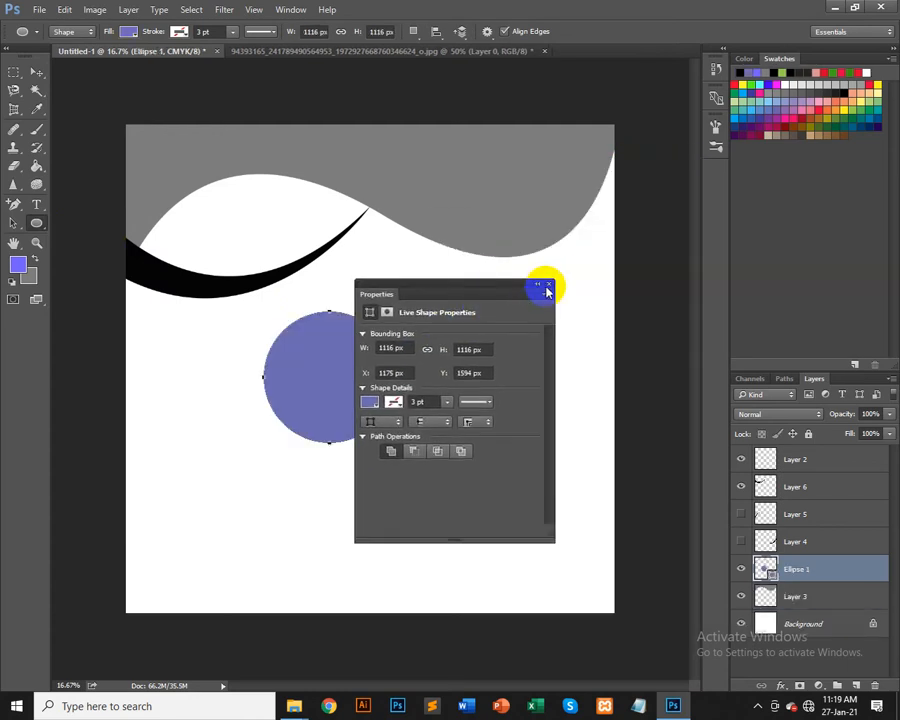
click(549, 288)
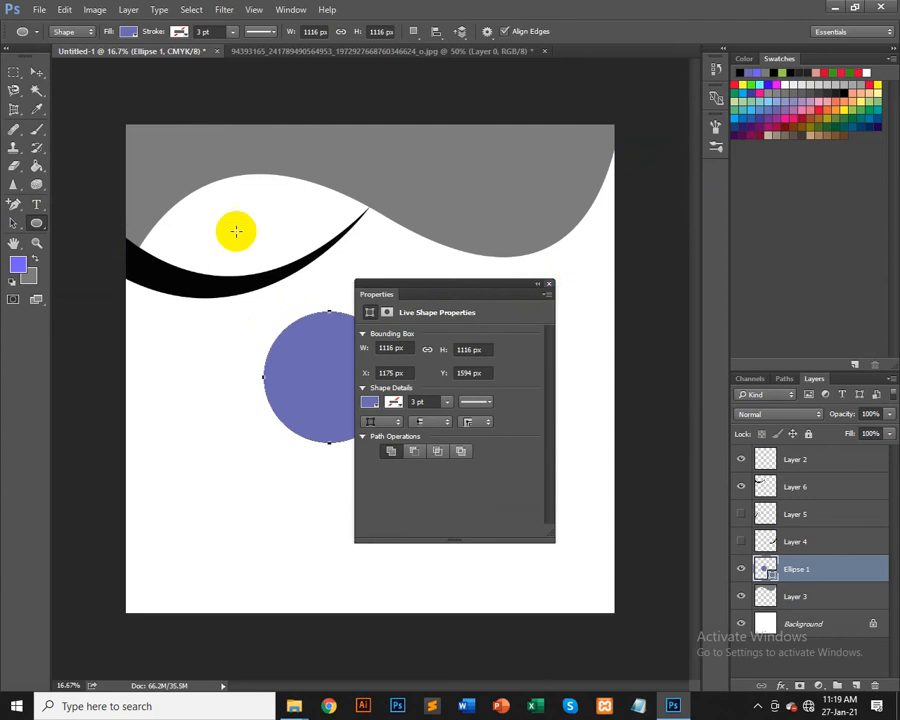
click(35, 72)
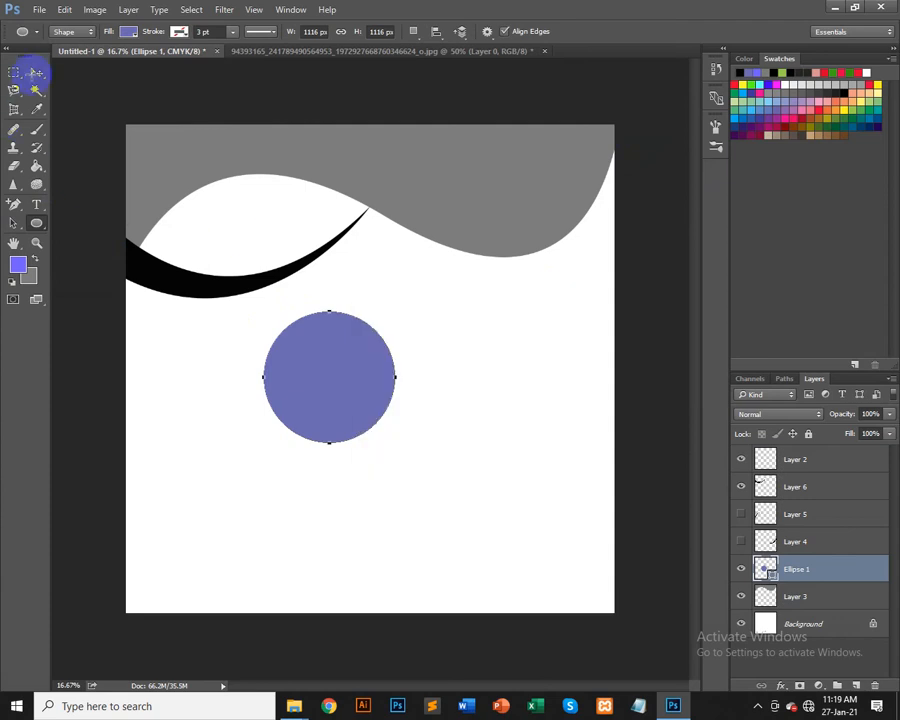
Step: Switch to the photo document and deselect the person's outline
click(412, 51)
drag(420, 308, 387, 389)
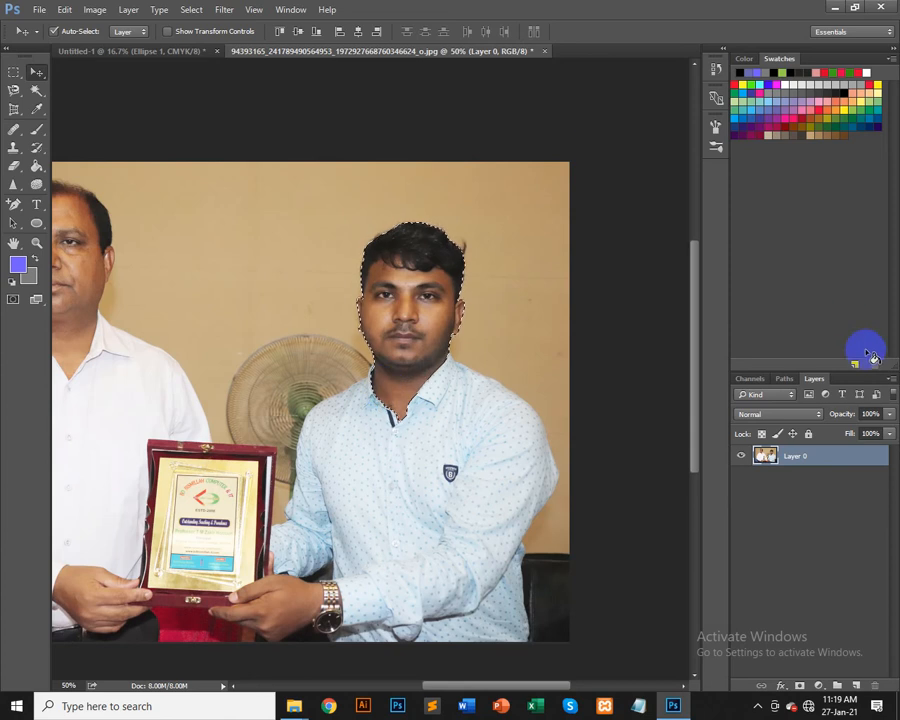
key(ctrl+d)
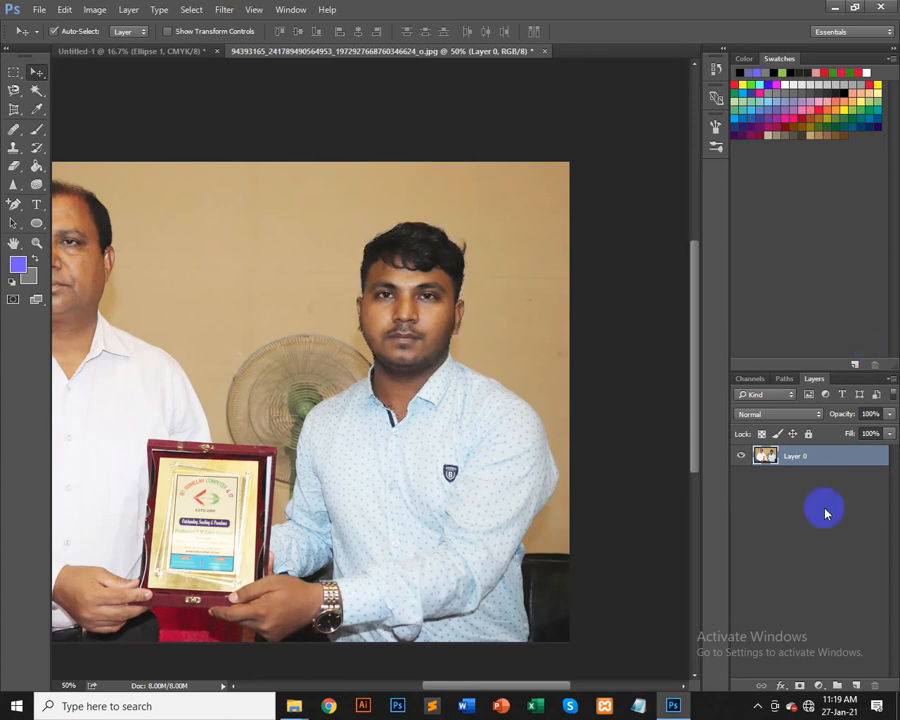
click(15, 73)
click(43, 76)
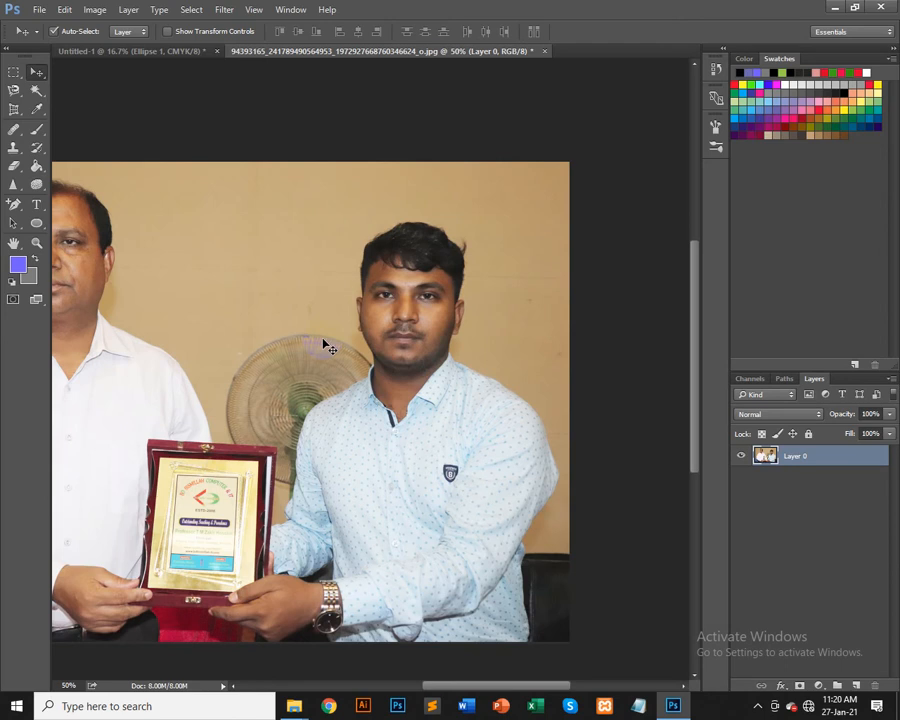
Step: Open Chrome and search Google for "crurve design"
click(757, 710)
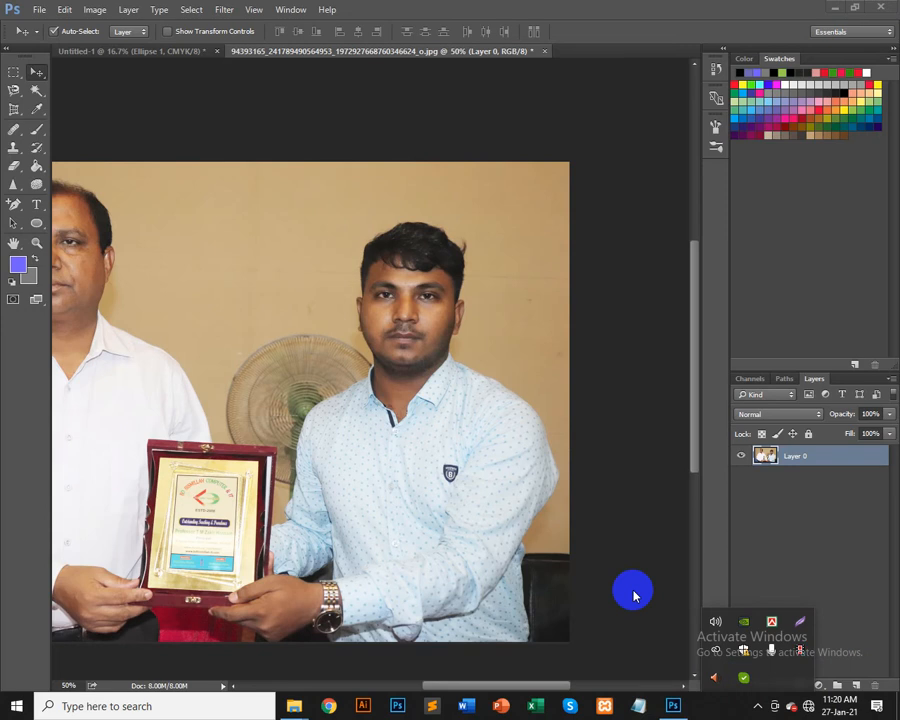
click(328, 706)
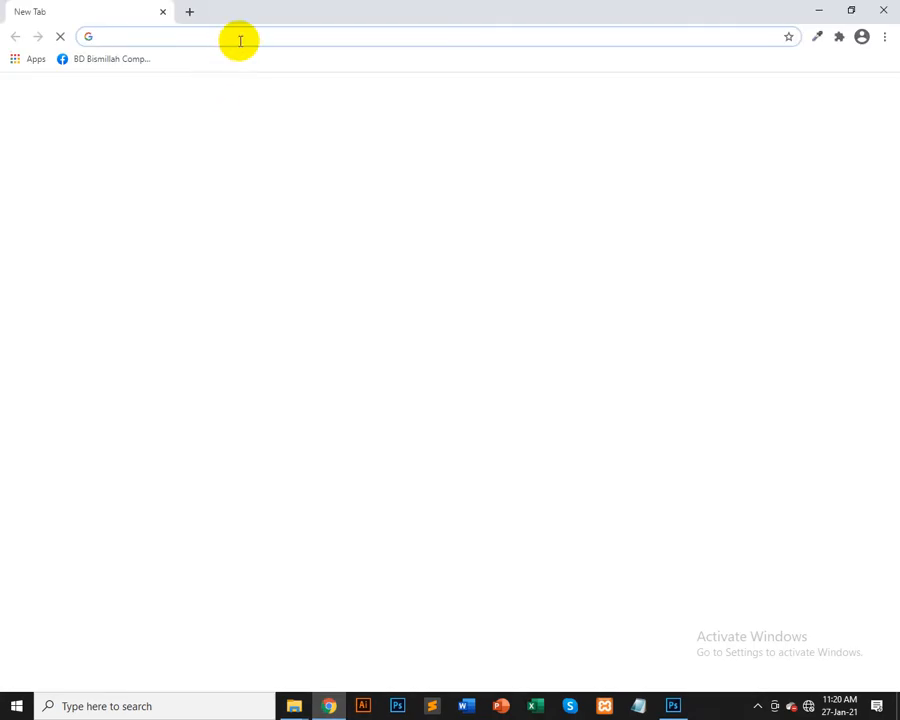
text(crurv)
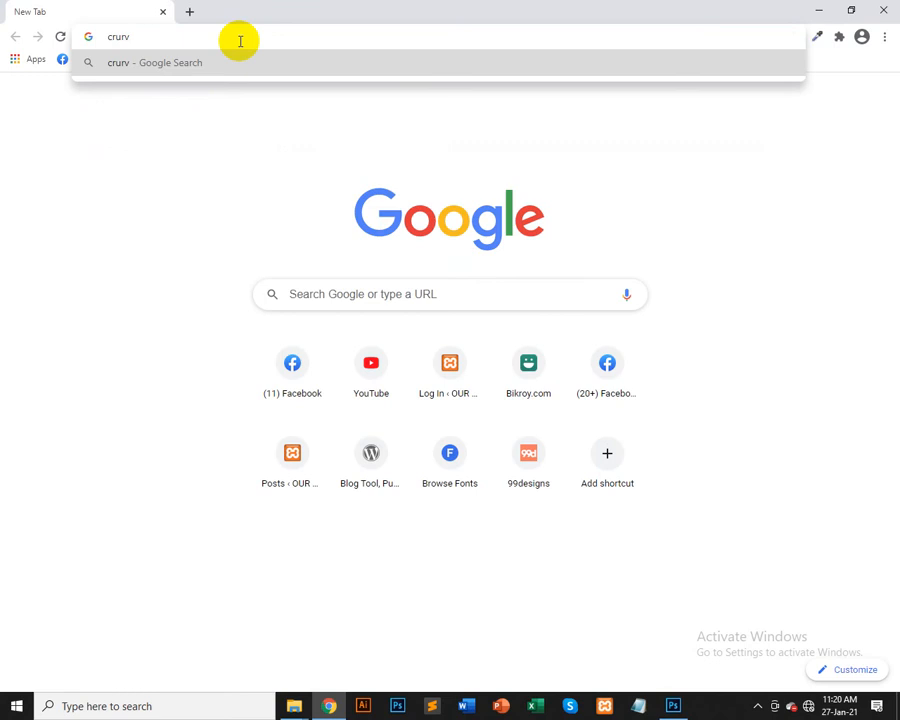
text(e design)
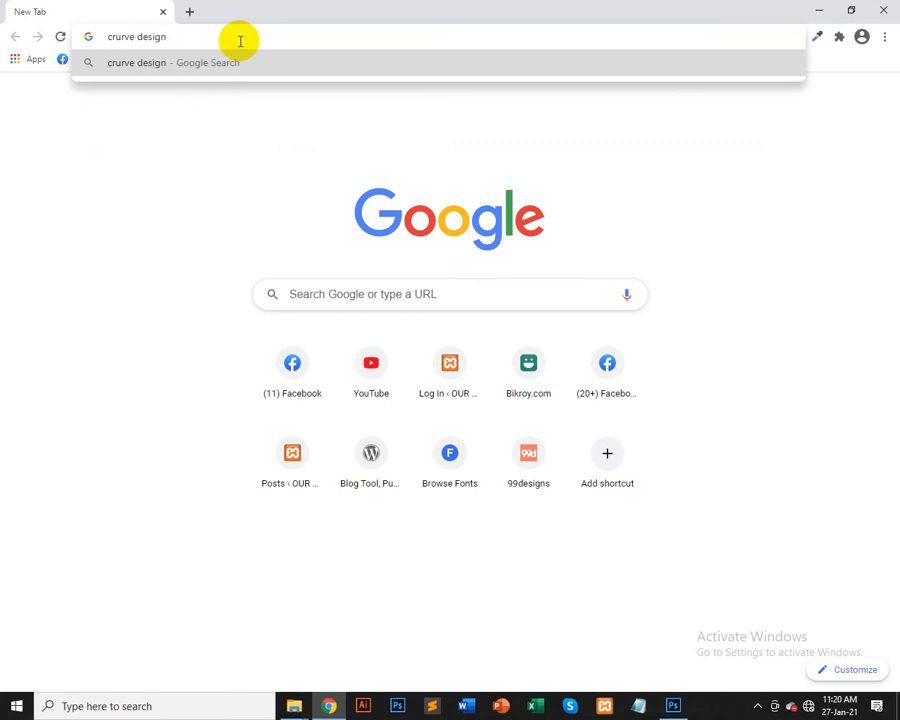
key(Return)
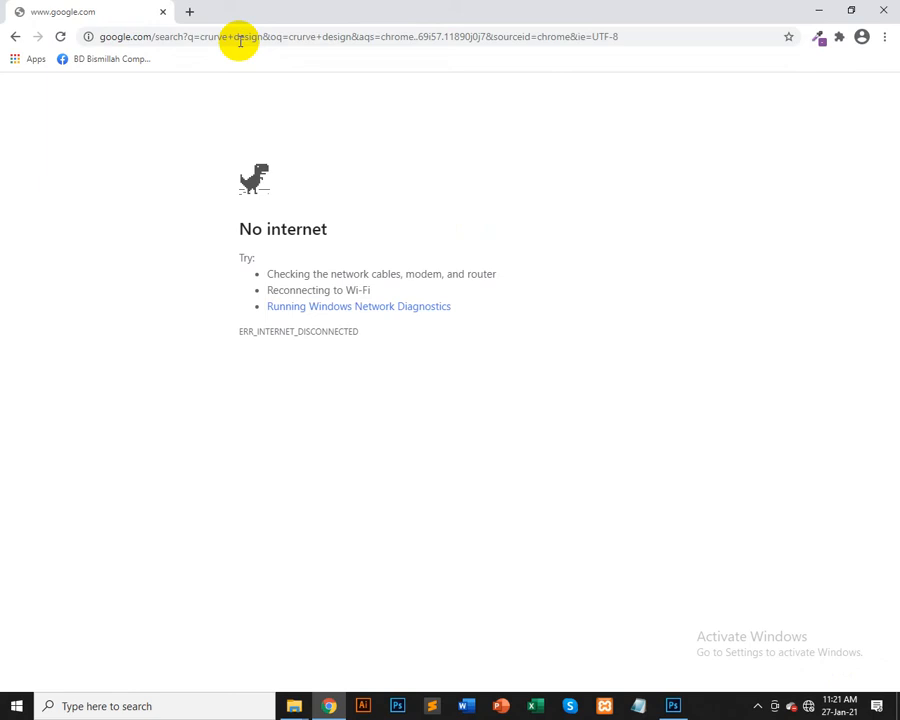
Step: Return to the Untitled-1 design and move the circle into the grey area above the white curve near the upper right
click(670, 705)
click(161, 51)
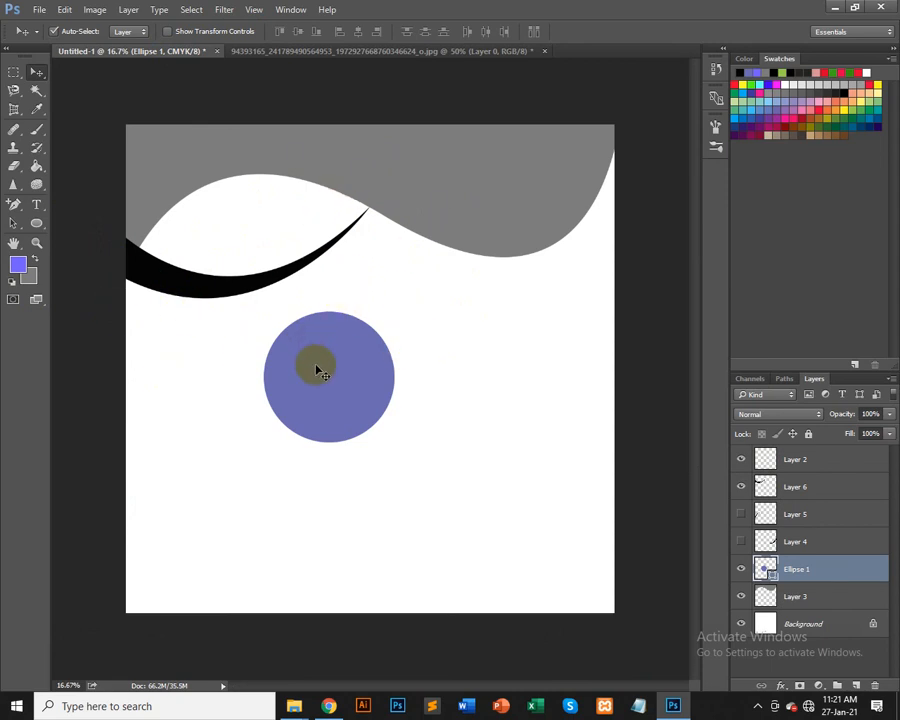
drag(350, 370, 373, 327)
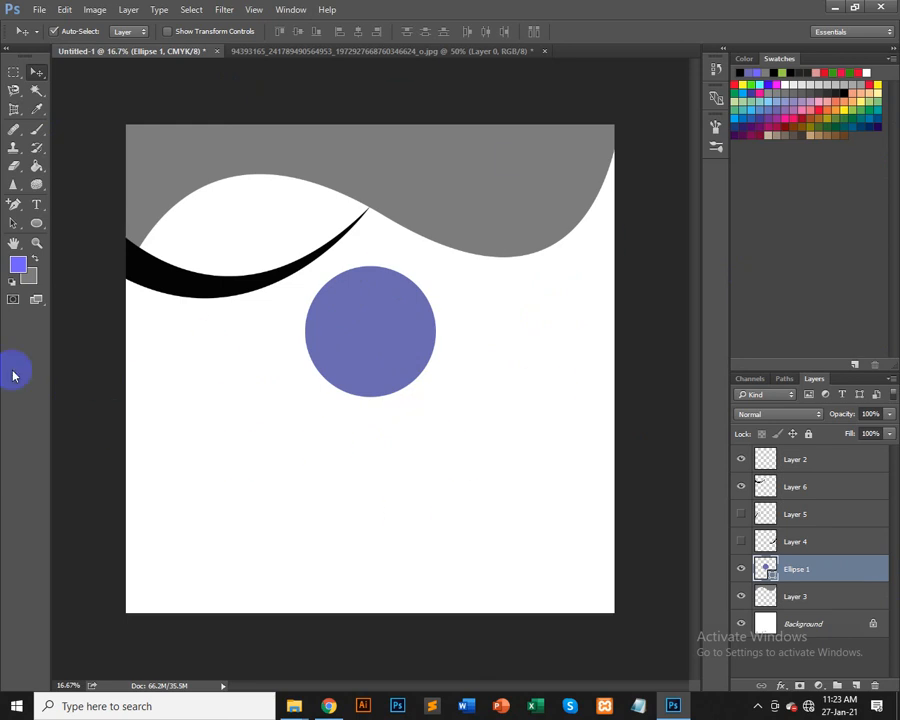
click(349, 341)
drag(359, 331, 488, 188)
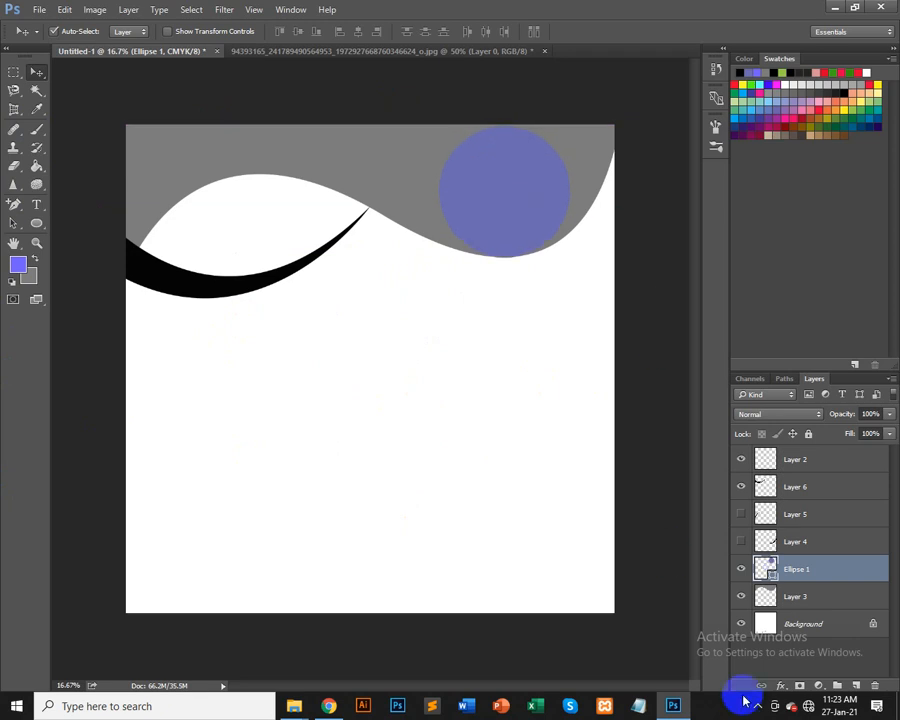